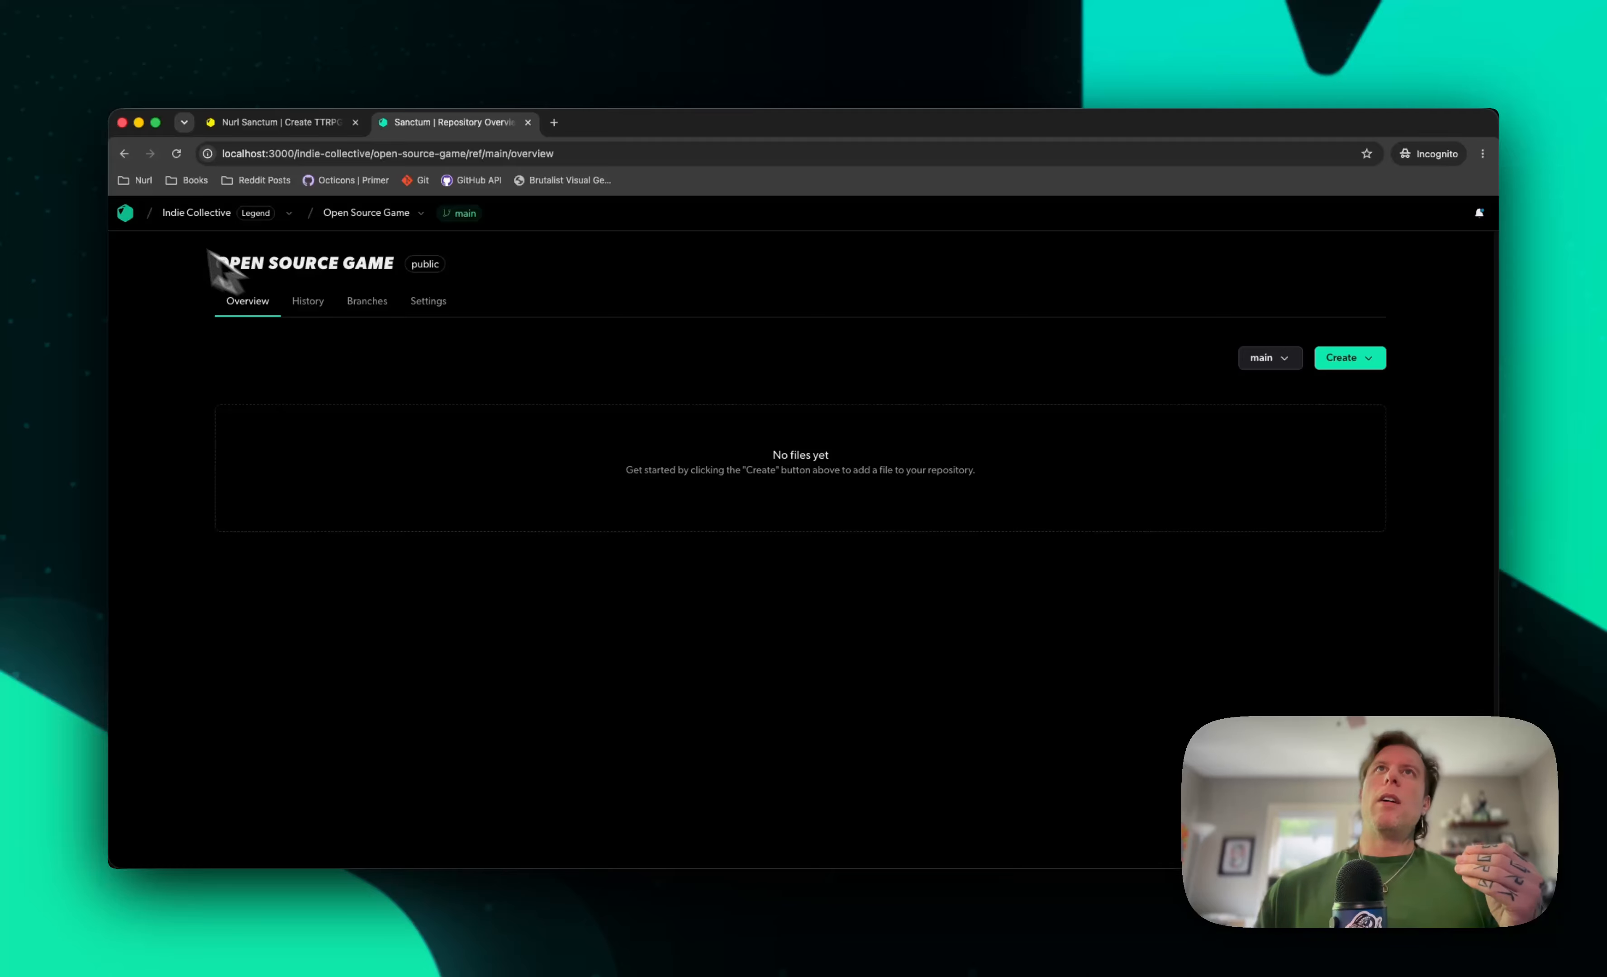
# Open the Open Source Game repository, create a branch named feat/system from main, and switch to it
pyautogui.click(125, 213)
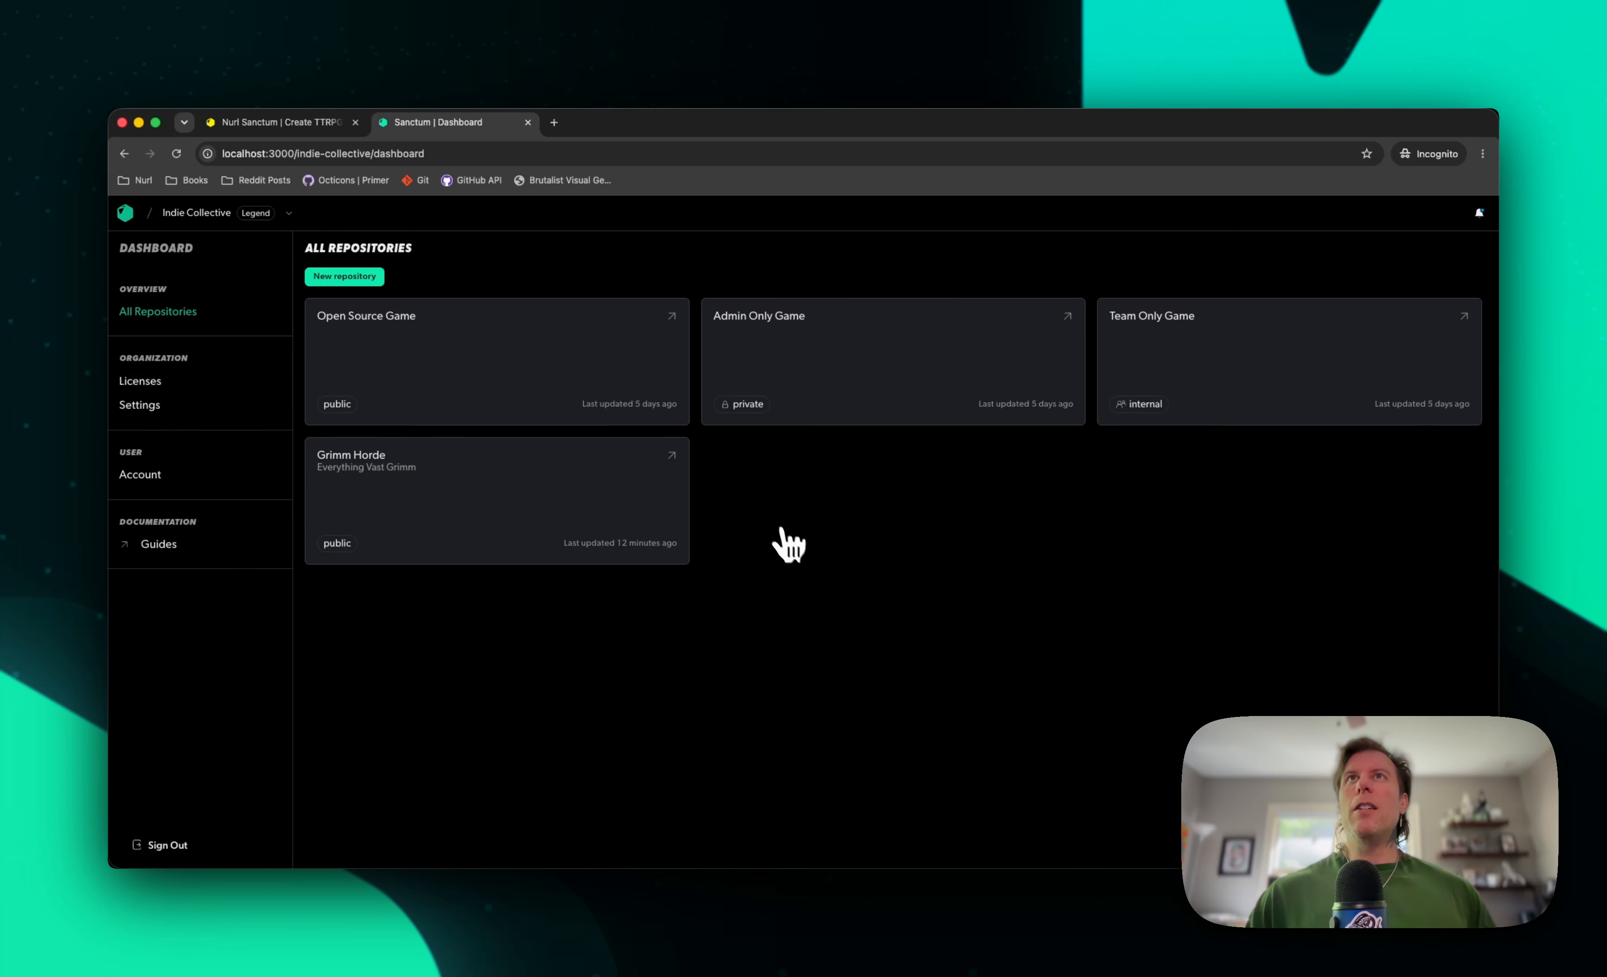
pyautogui.click(490, 355)
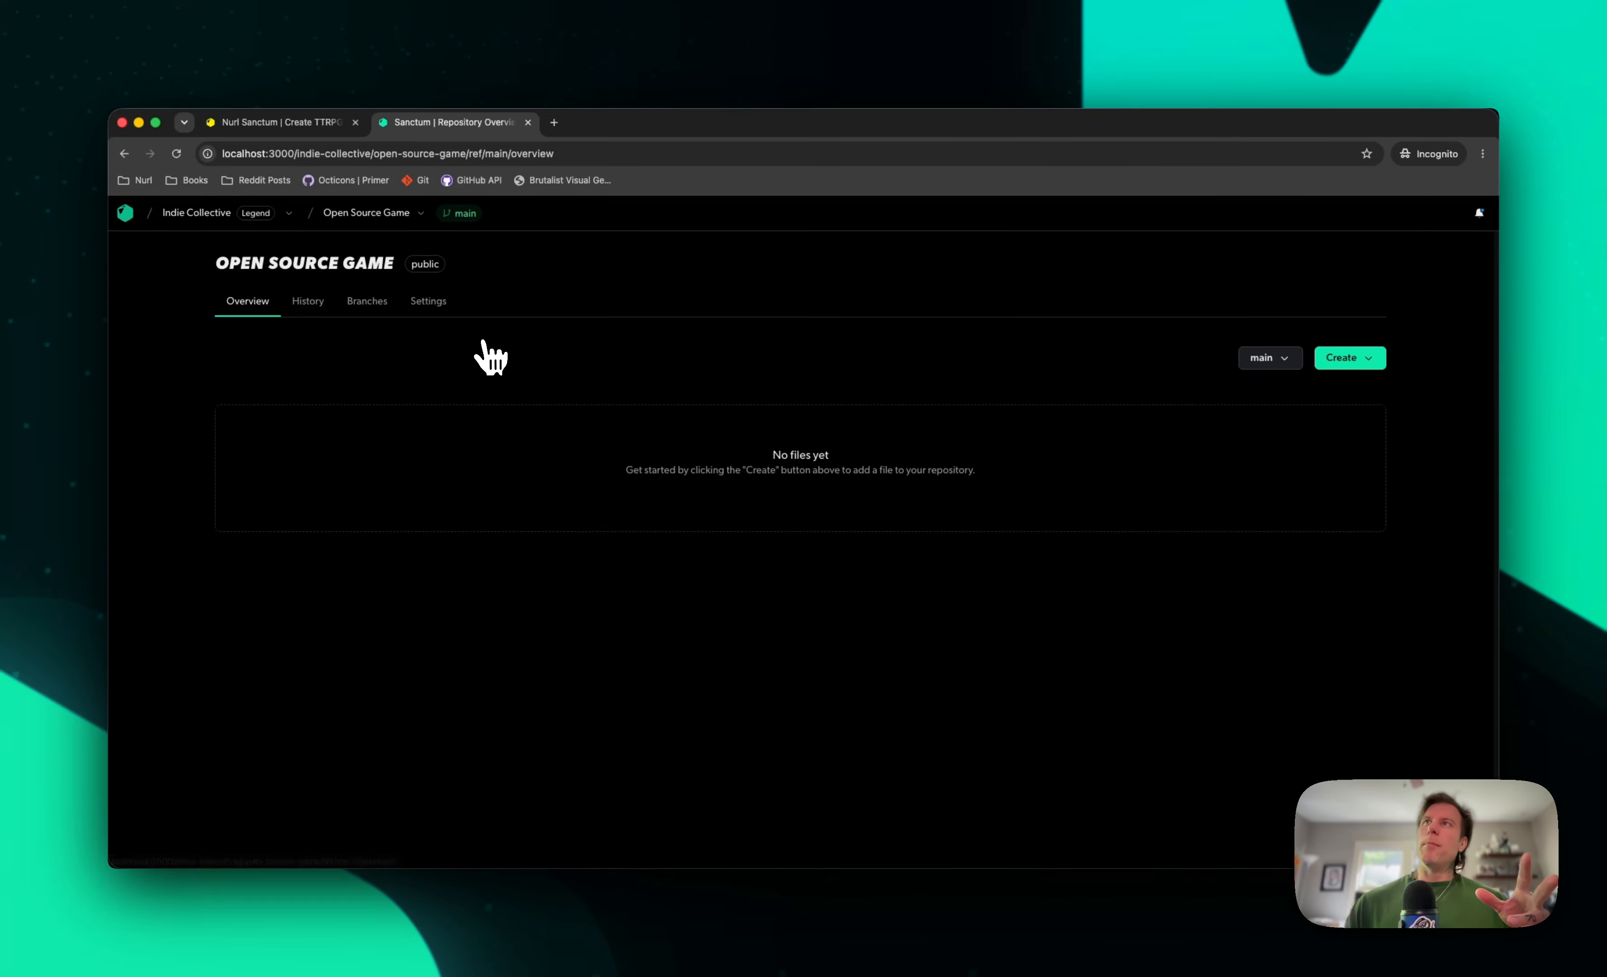
pyautogui.click(1265, 359)
pyautogui.click(1197, 410)
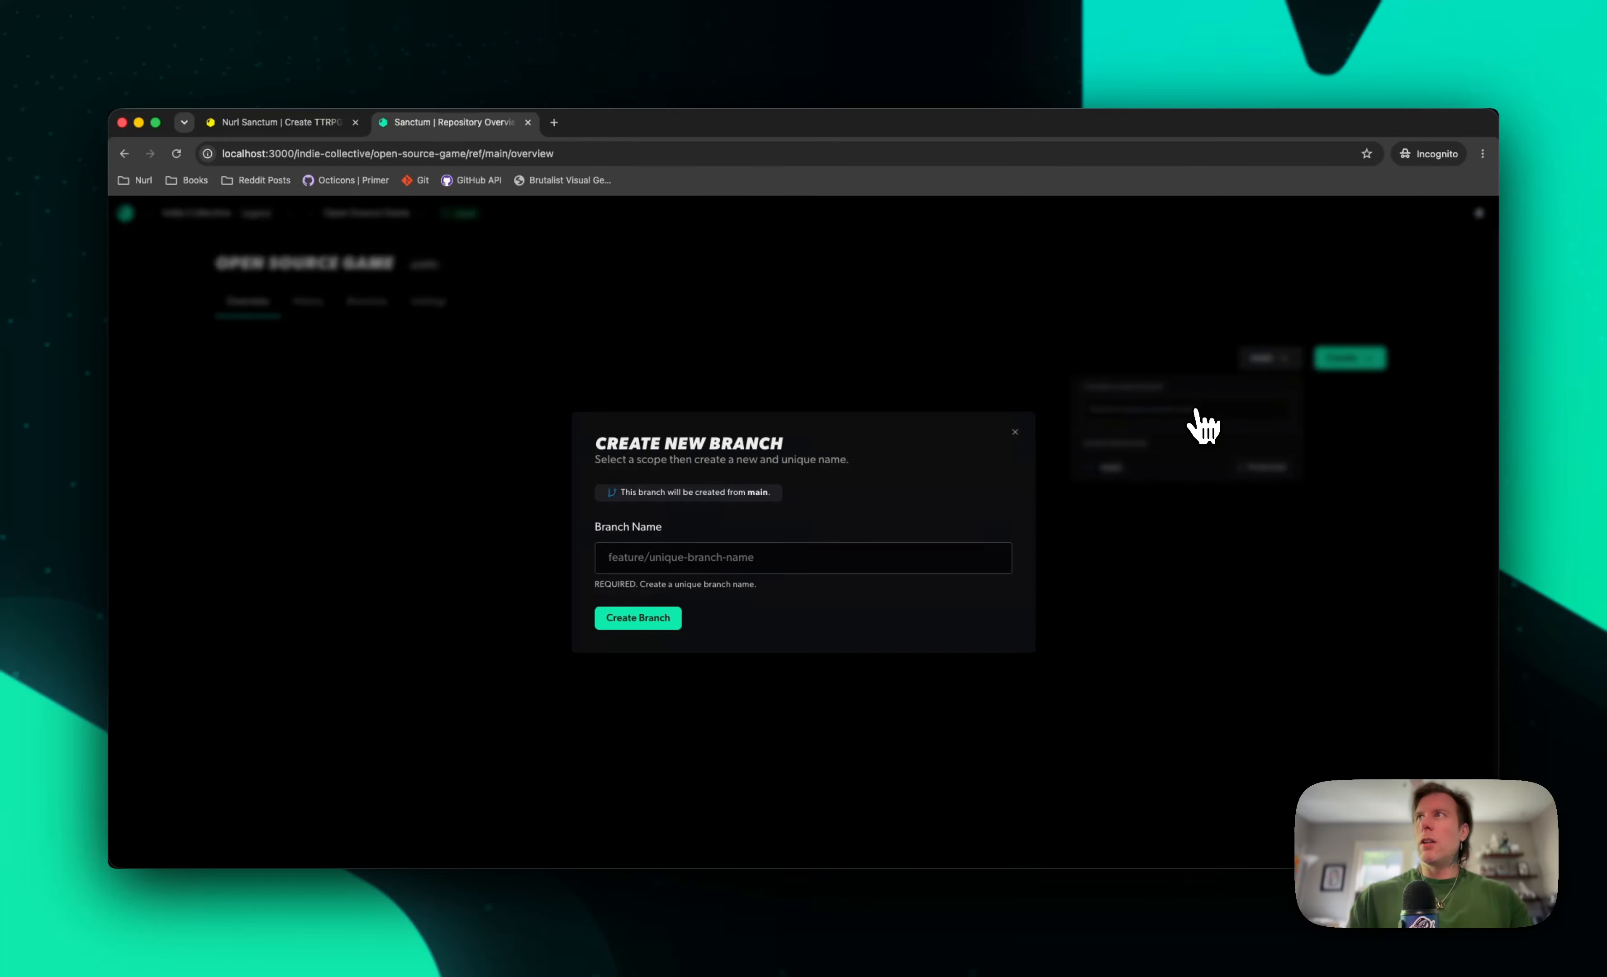
pyautogui.click(761, 564)
pyautogui.write('f')
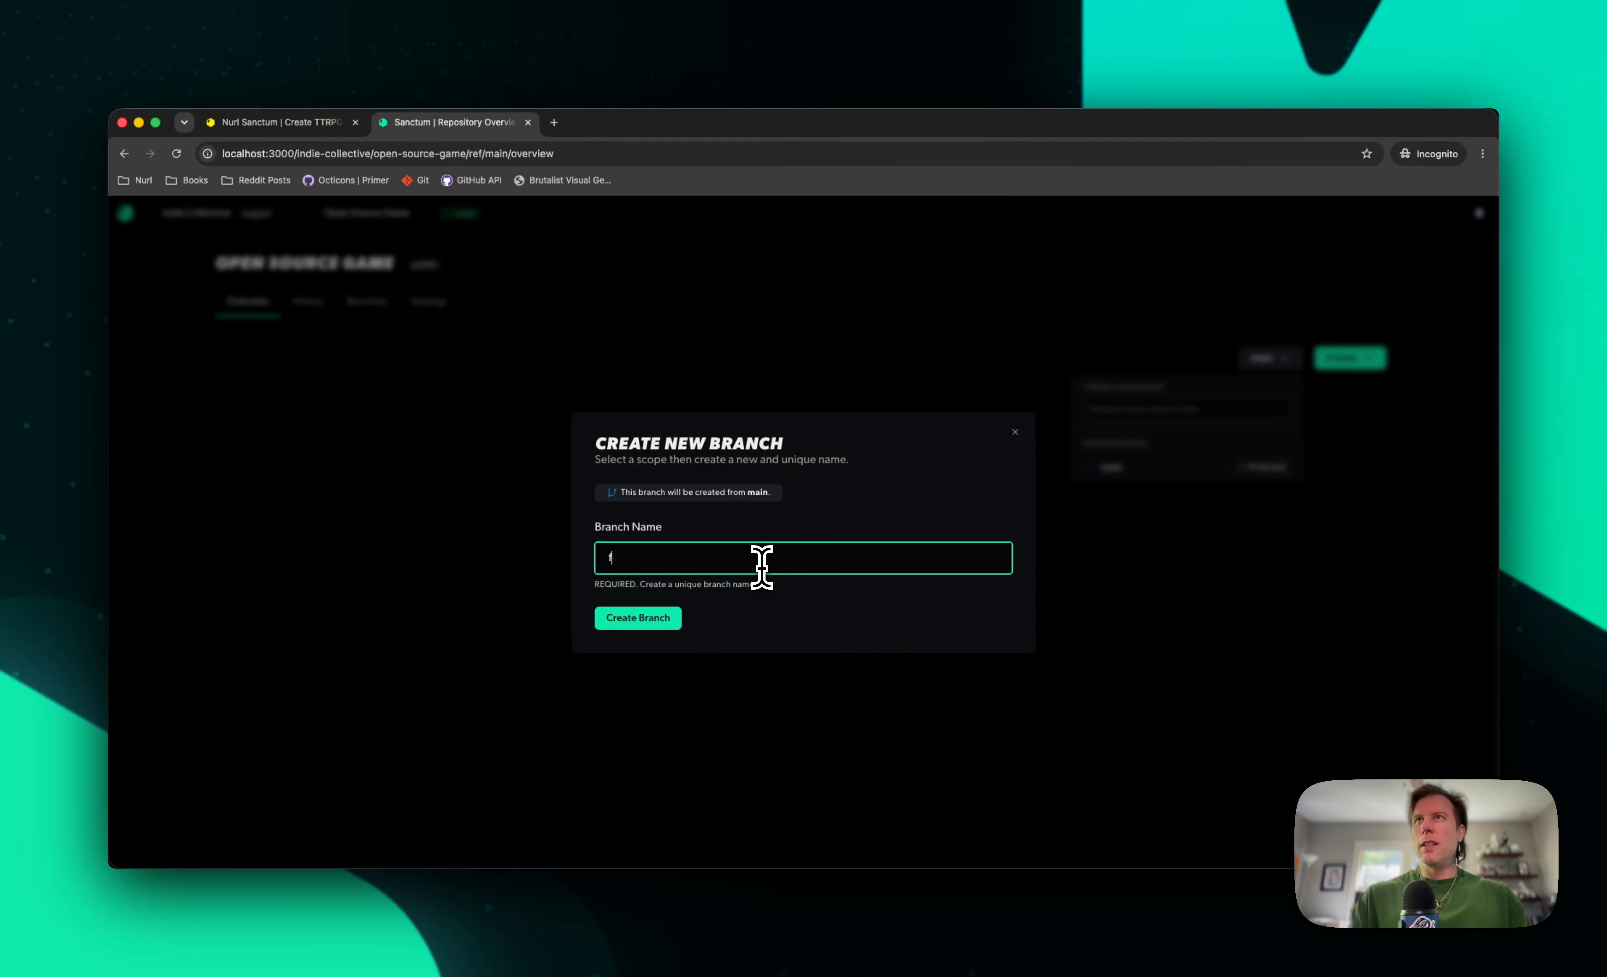
pyautogui.write('eat/system')
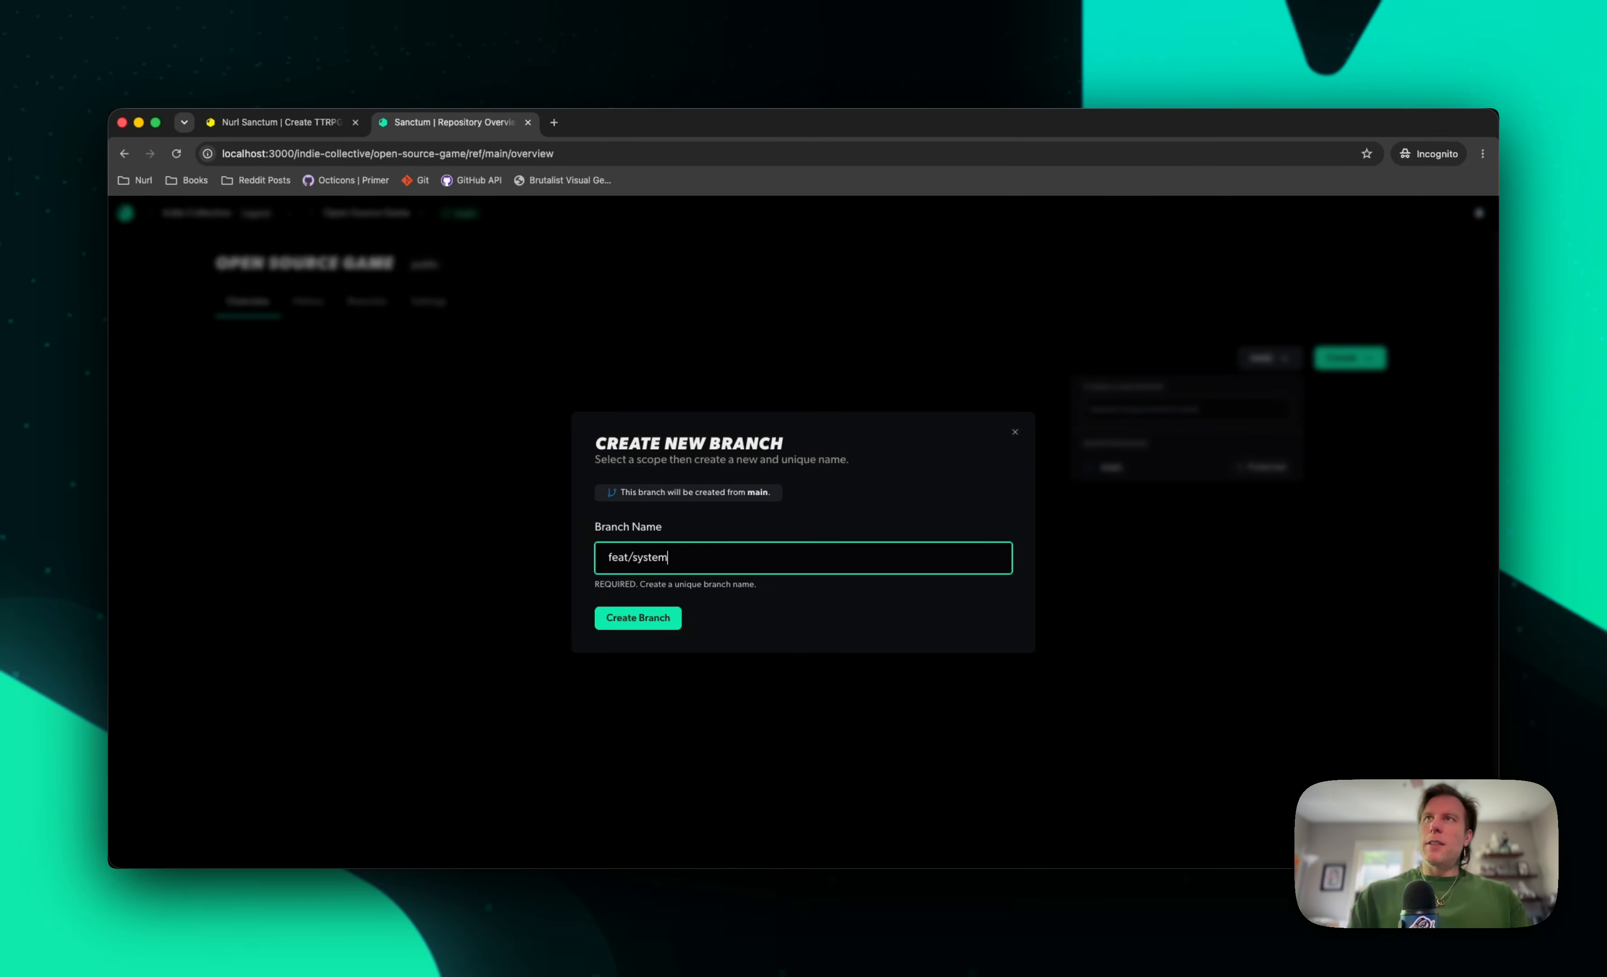
pyautogui.press('Return')
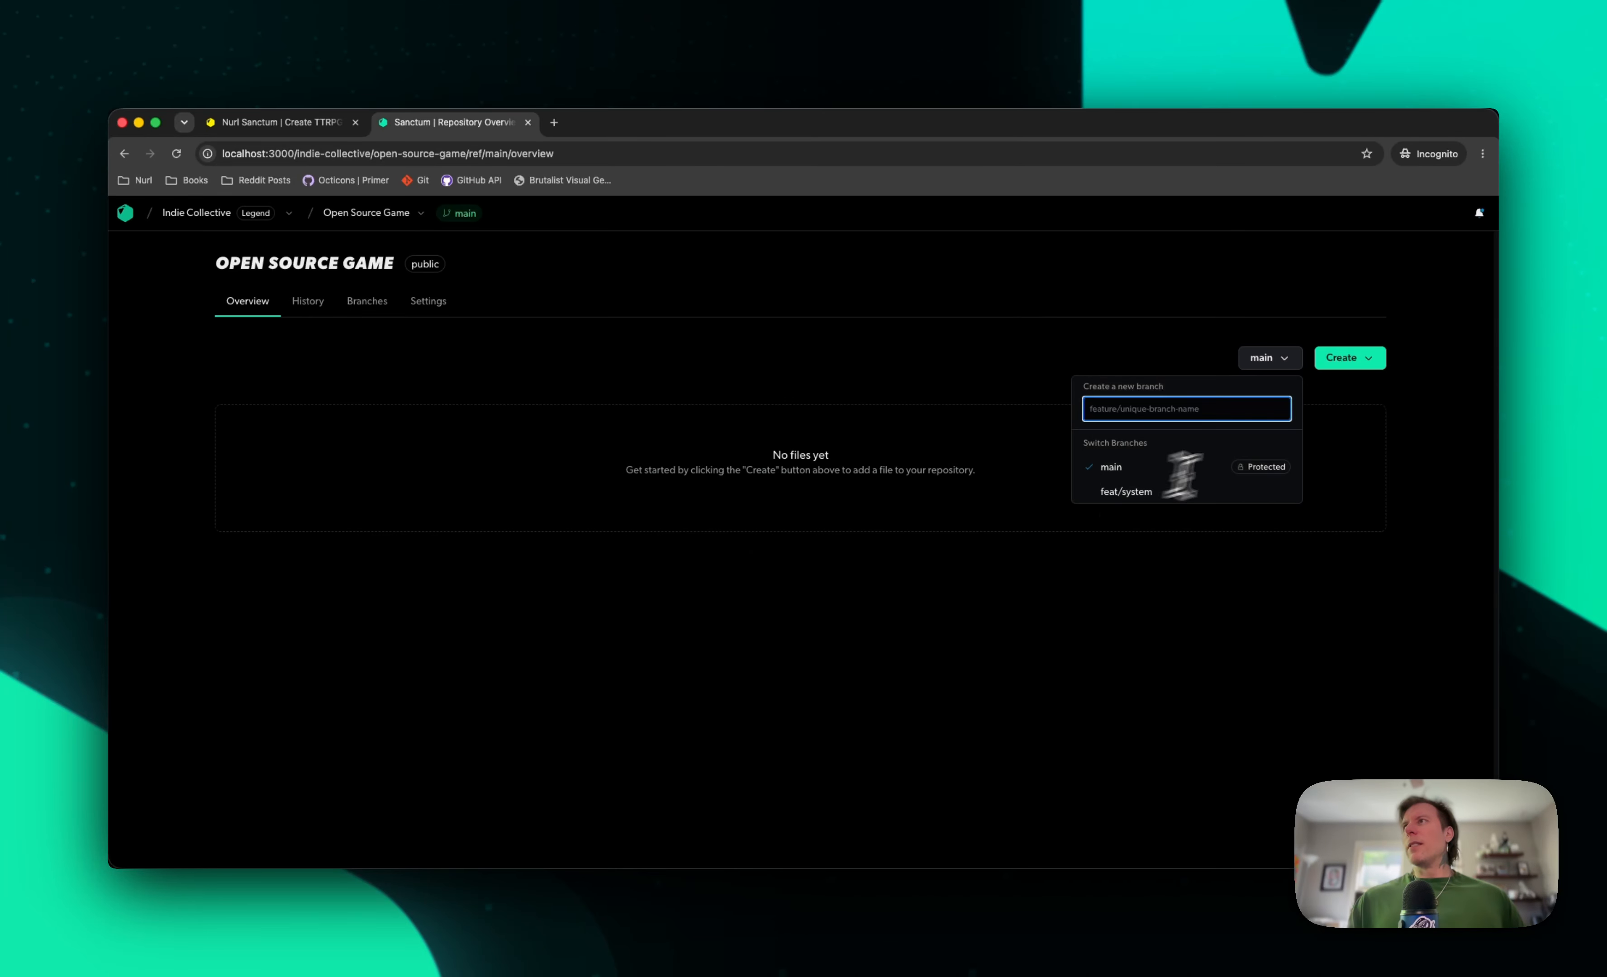
pyautogui.click(1158, 497)
# Create a System file on the feat-system branch and open it
pyautogui.click(1362, 359)
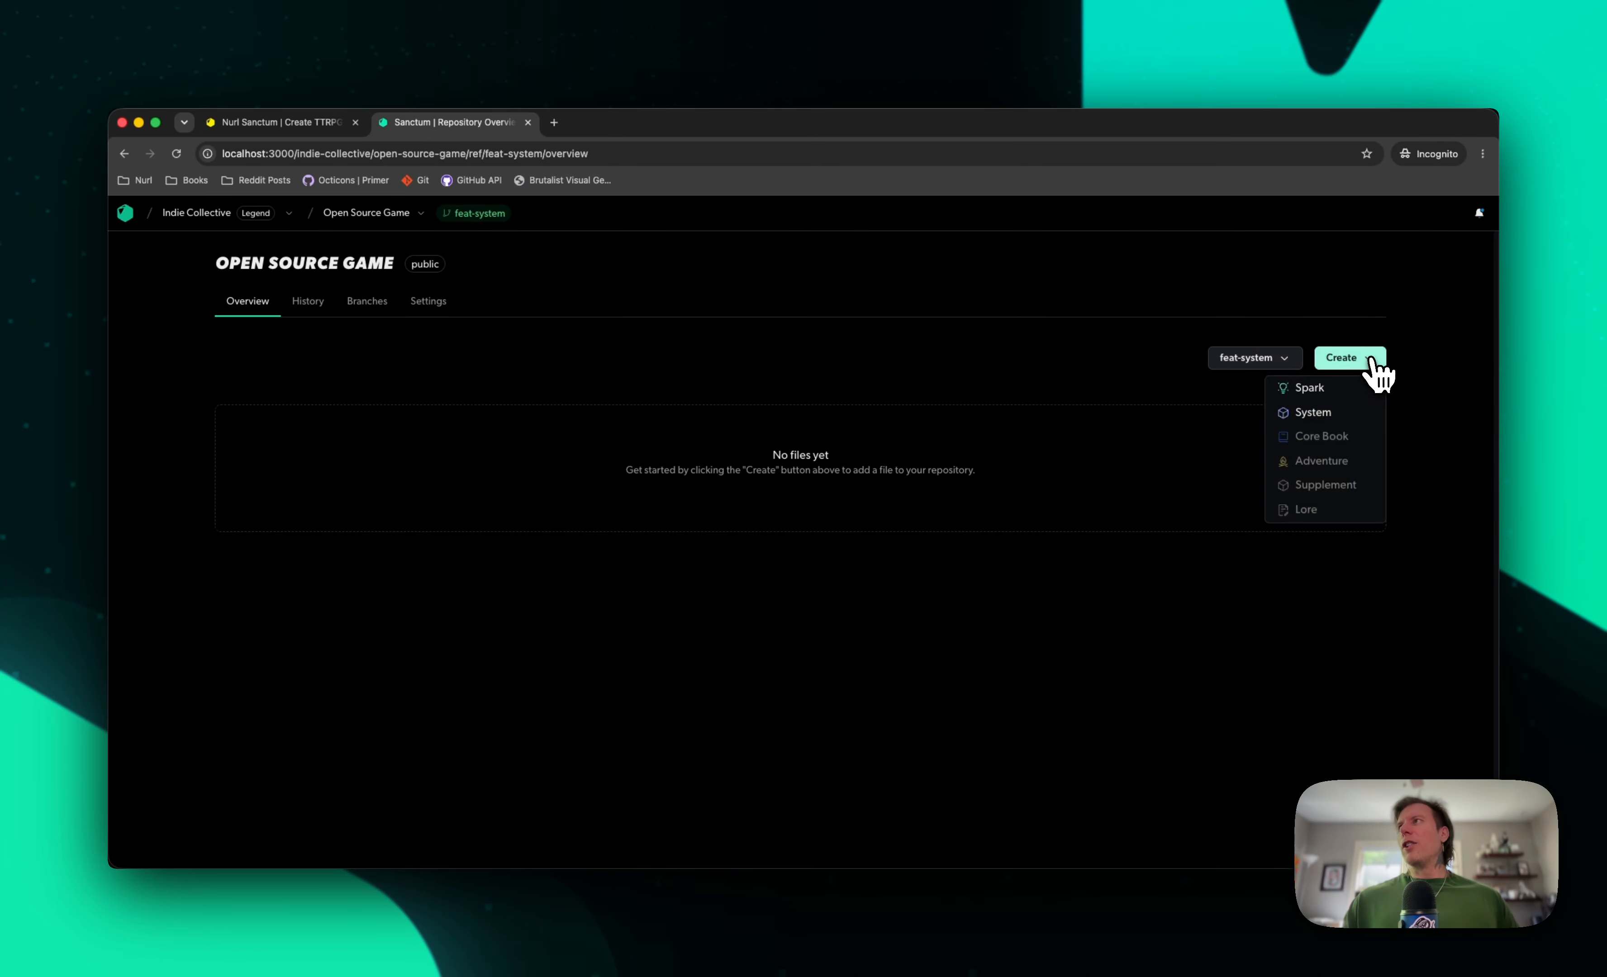
pyautogui.click(1319, 410)
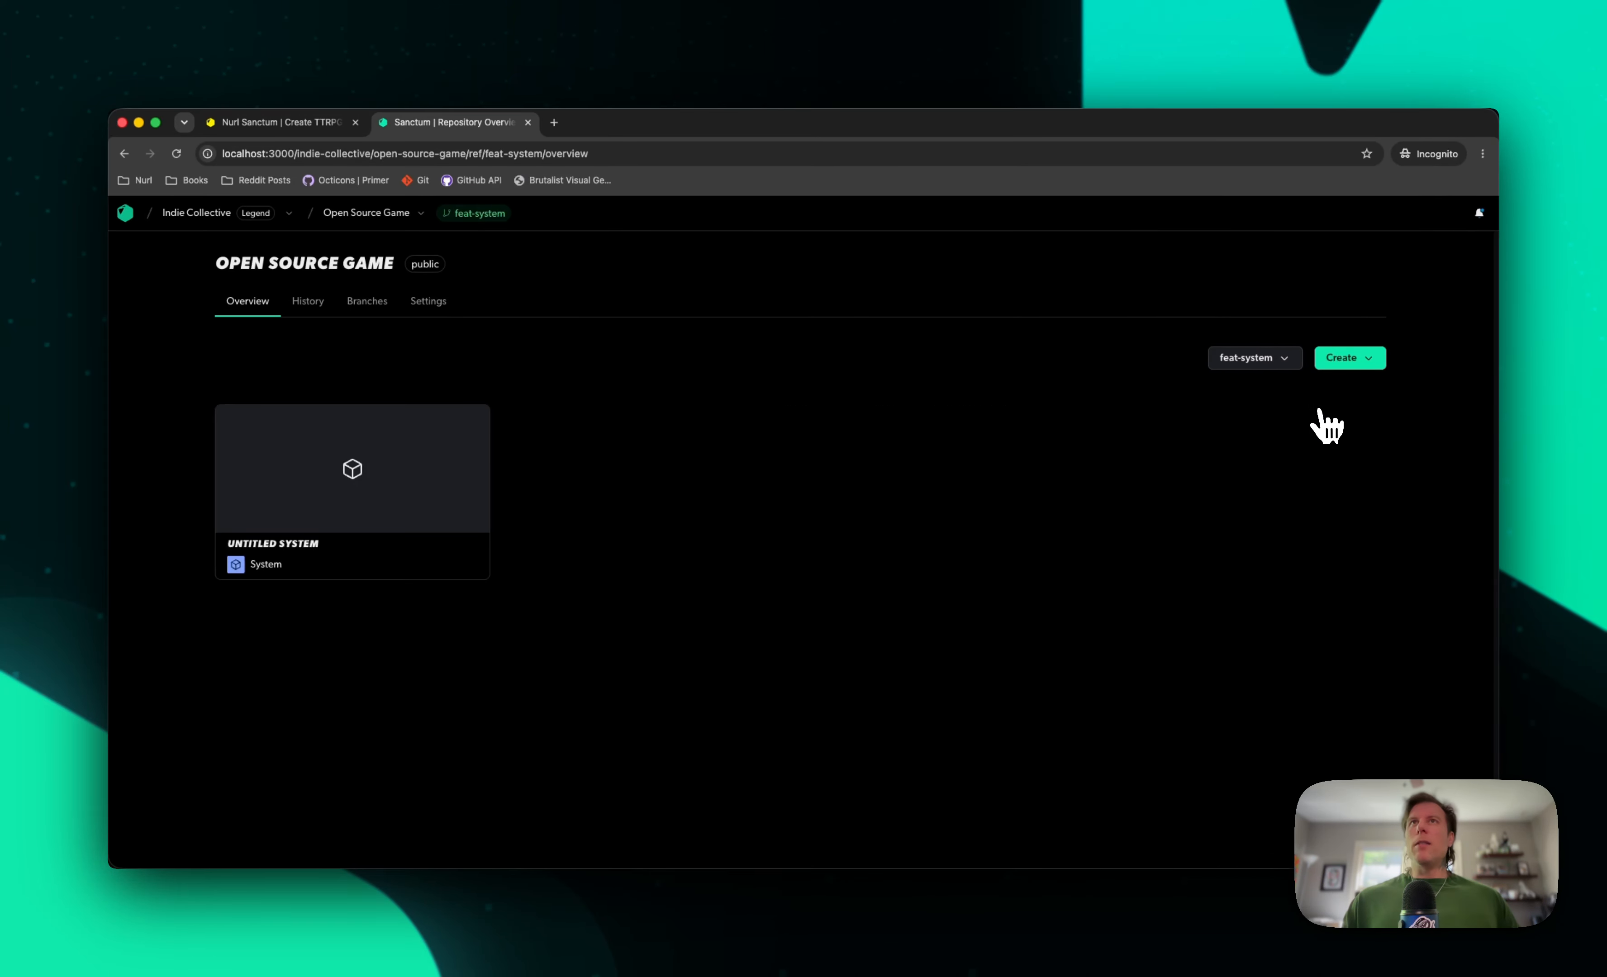
pyautogui.click(430, 561)
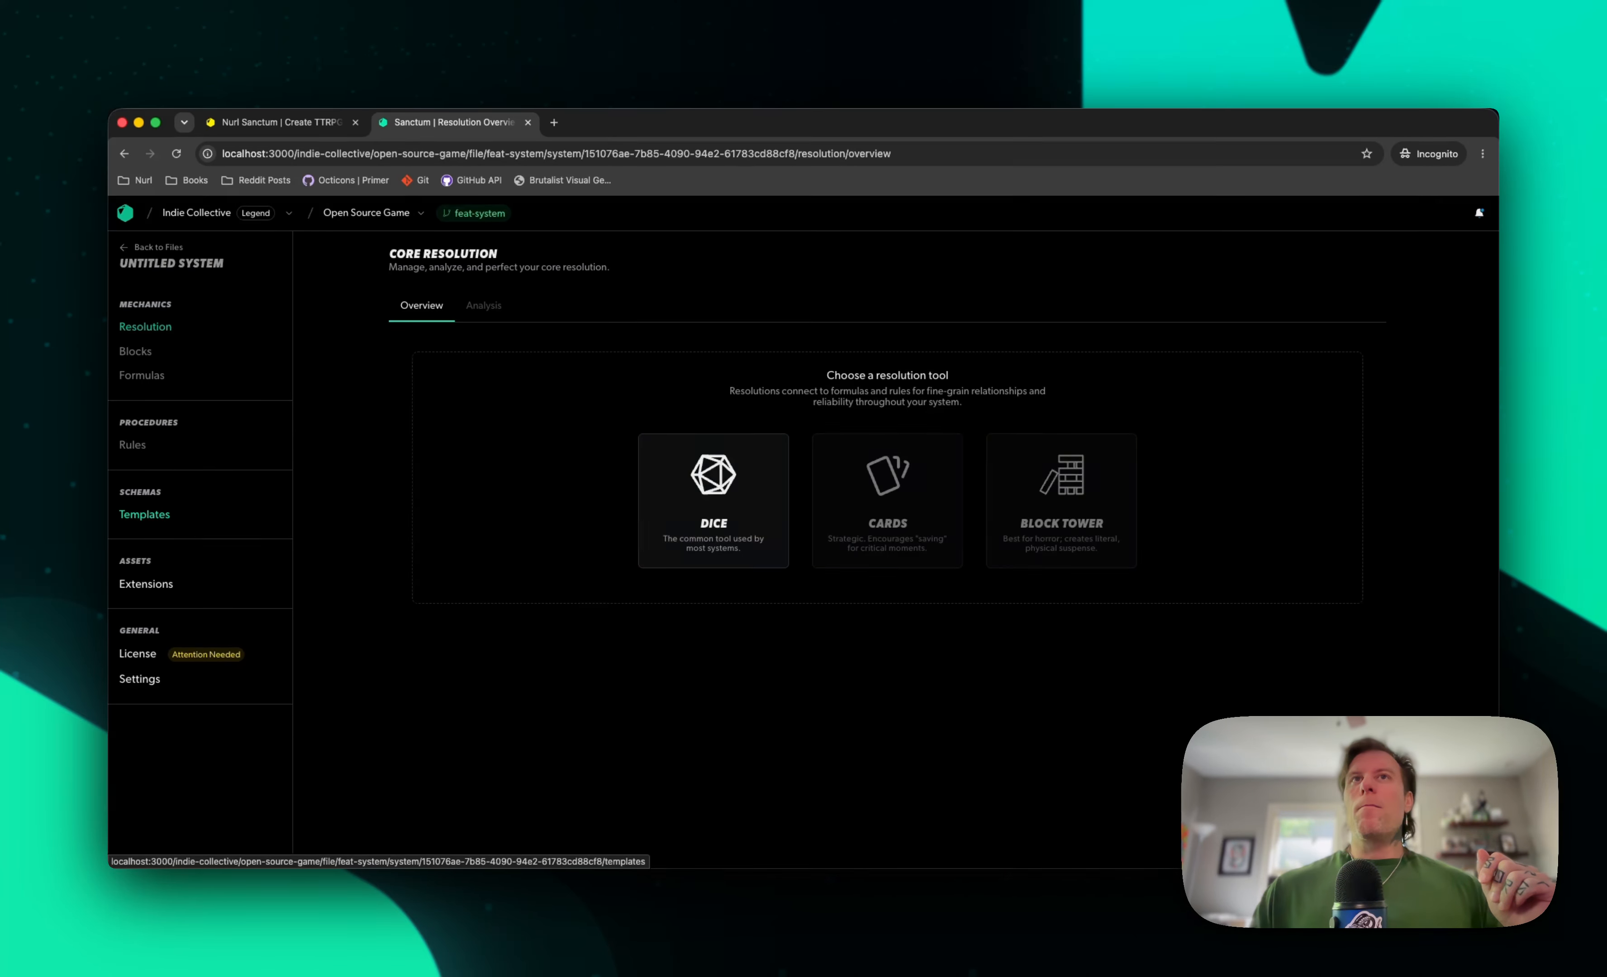
# Start the system's first template, named Item, with the description "Anything that can be used in the game"
pyautogui.click(144, 514)
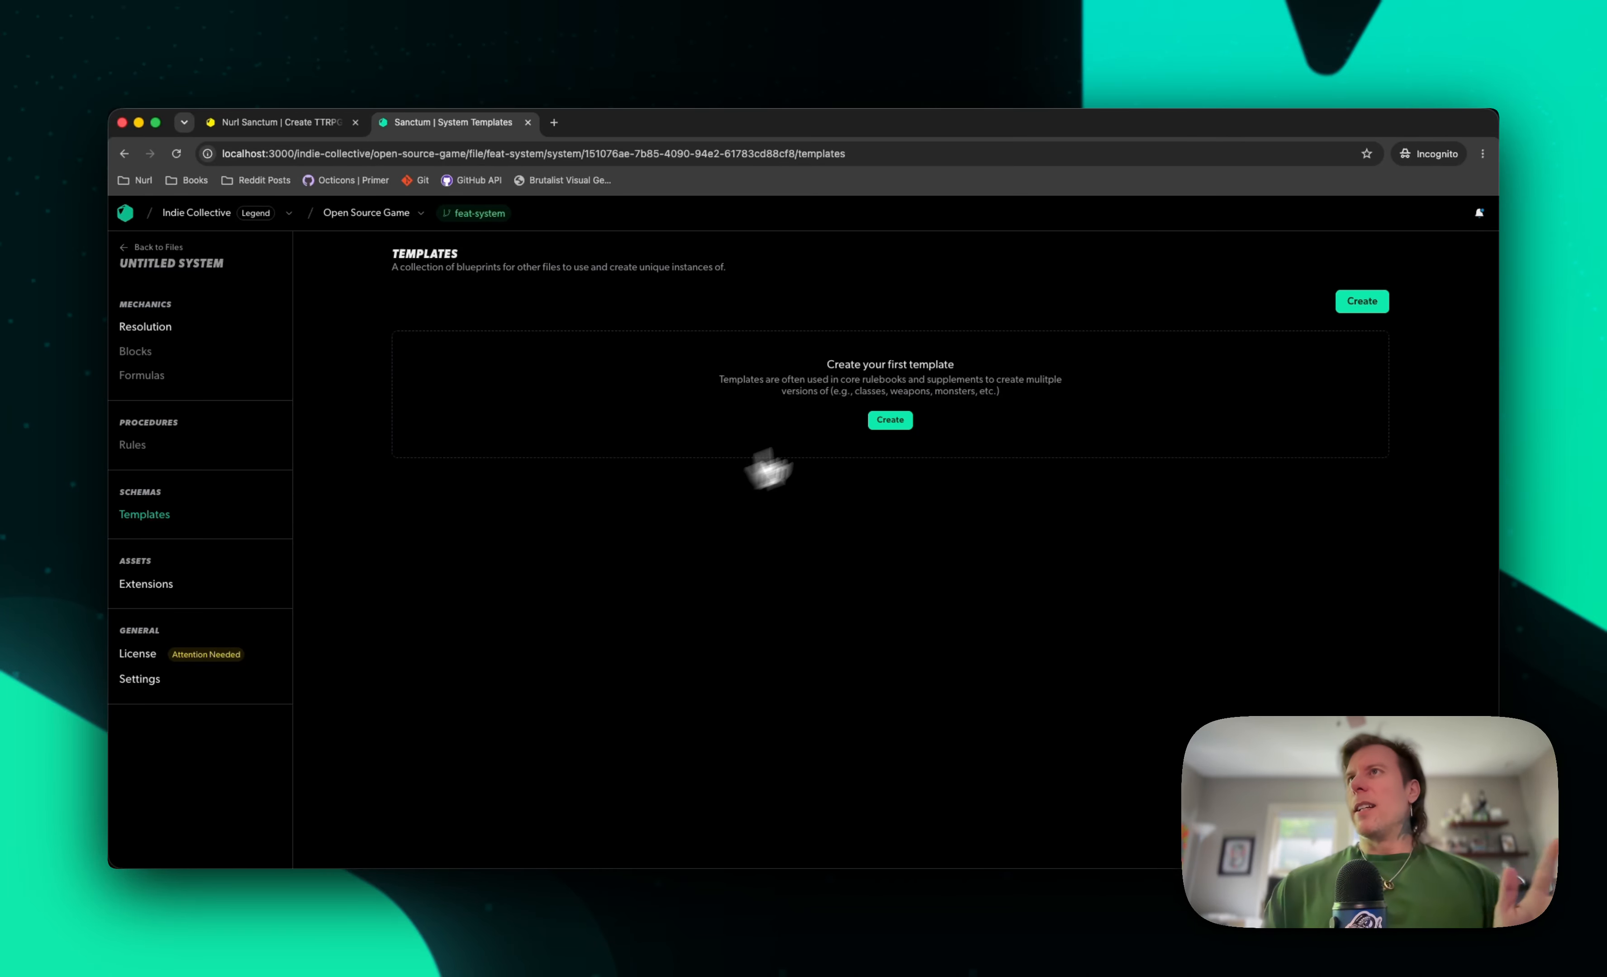
pyautogui.click(893, 419)
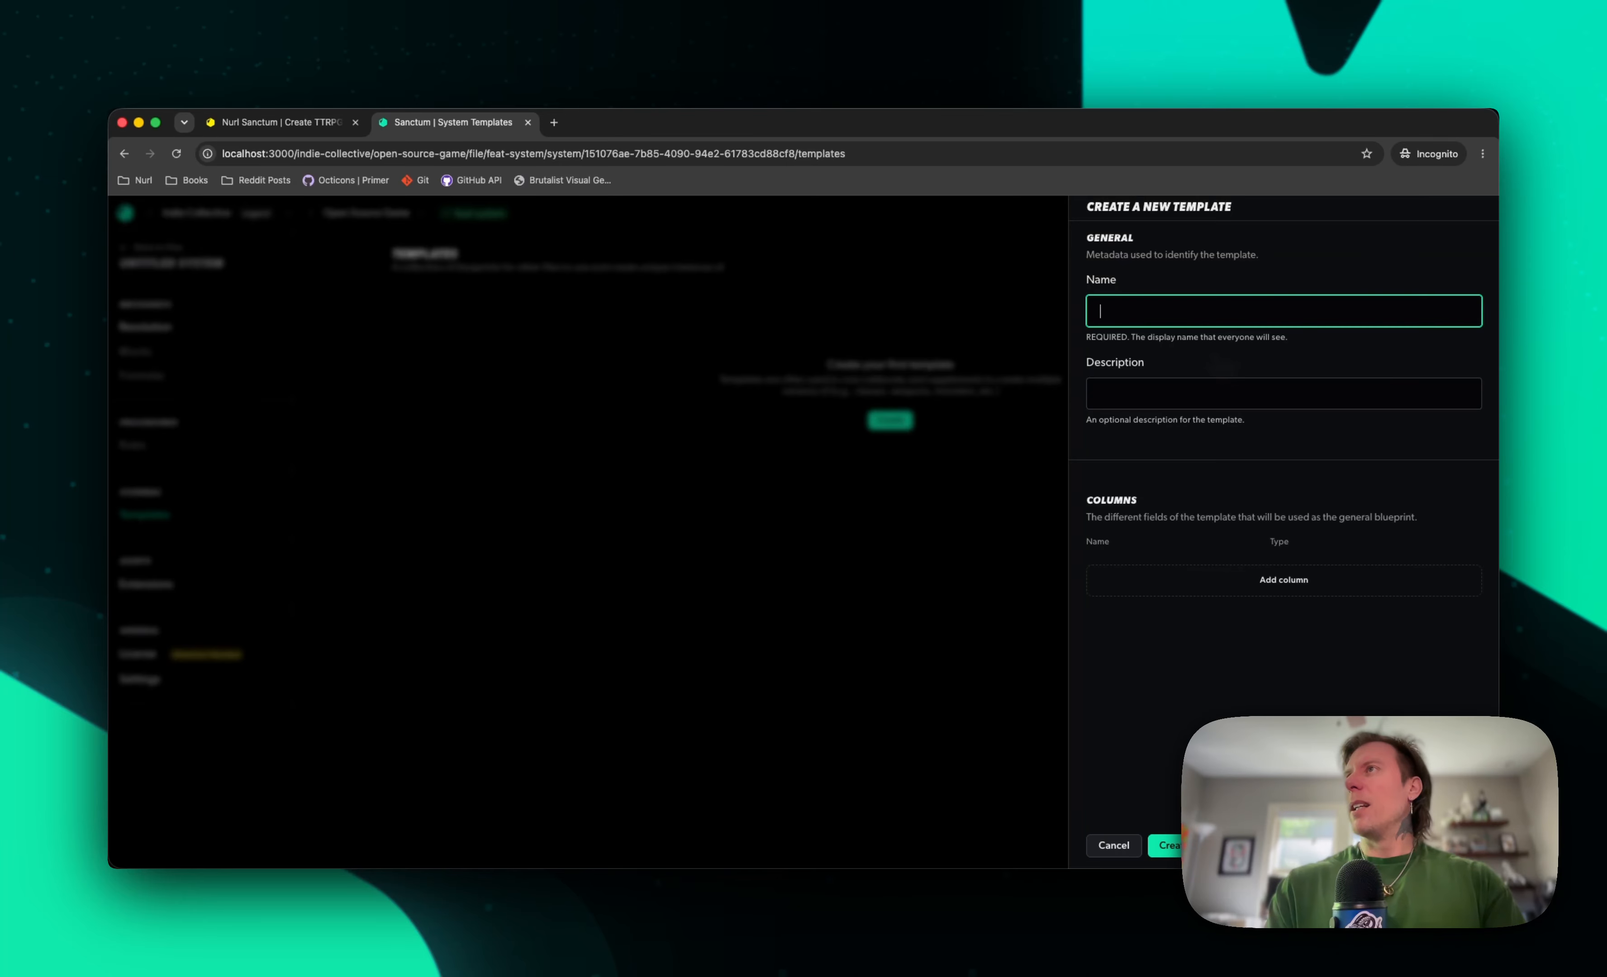
pyautogui.write('Item')
pyautogui.press('Tab')
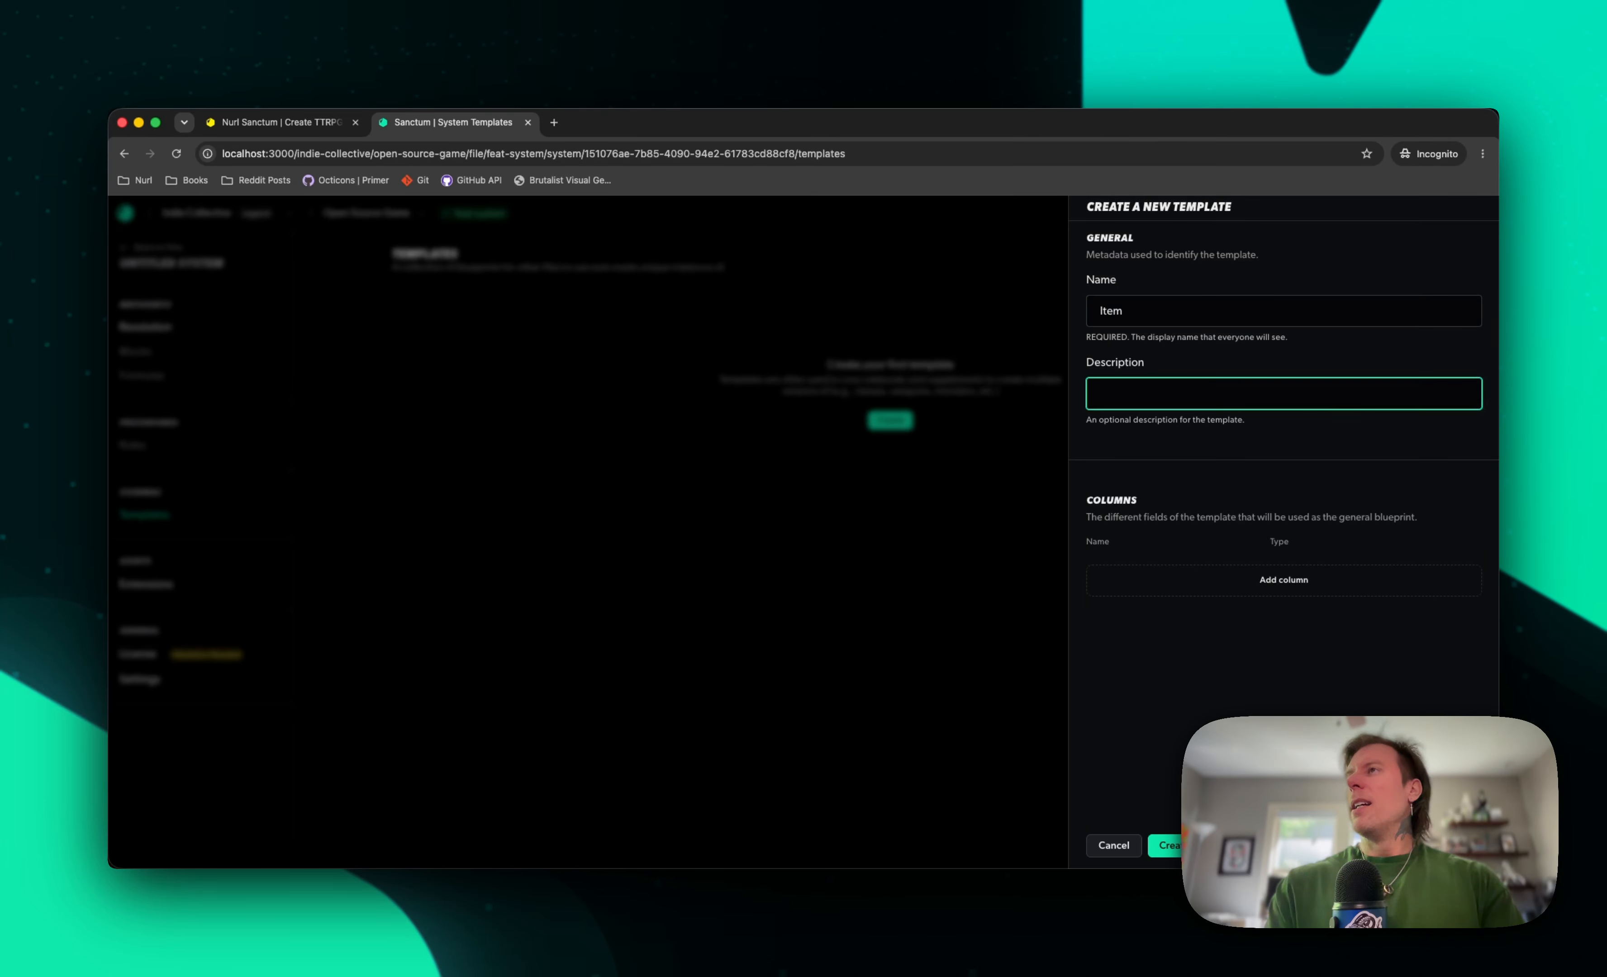
pyautogui.write('Anythin')
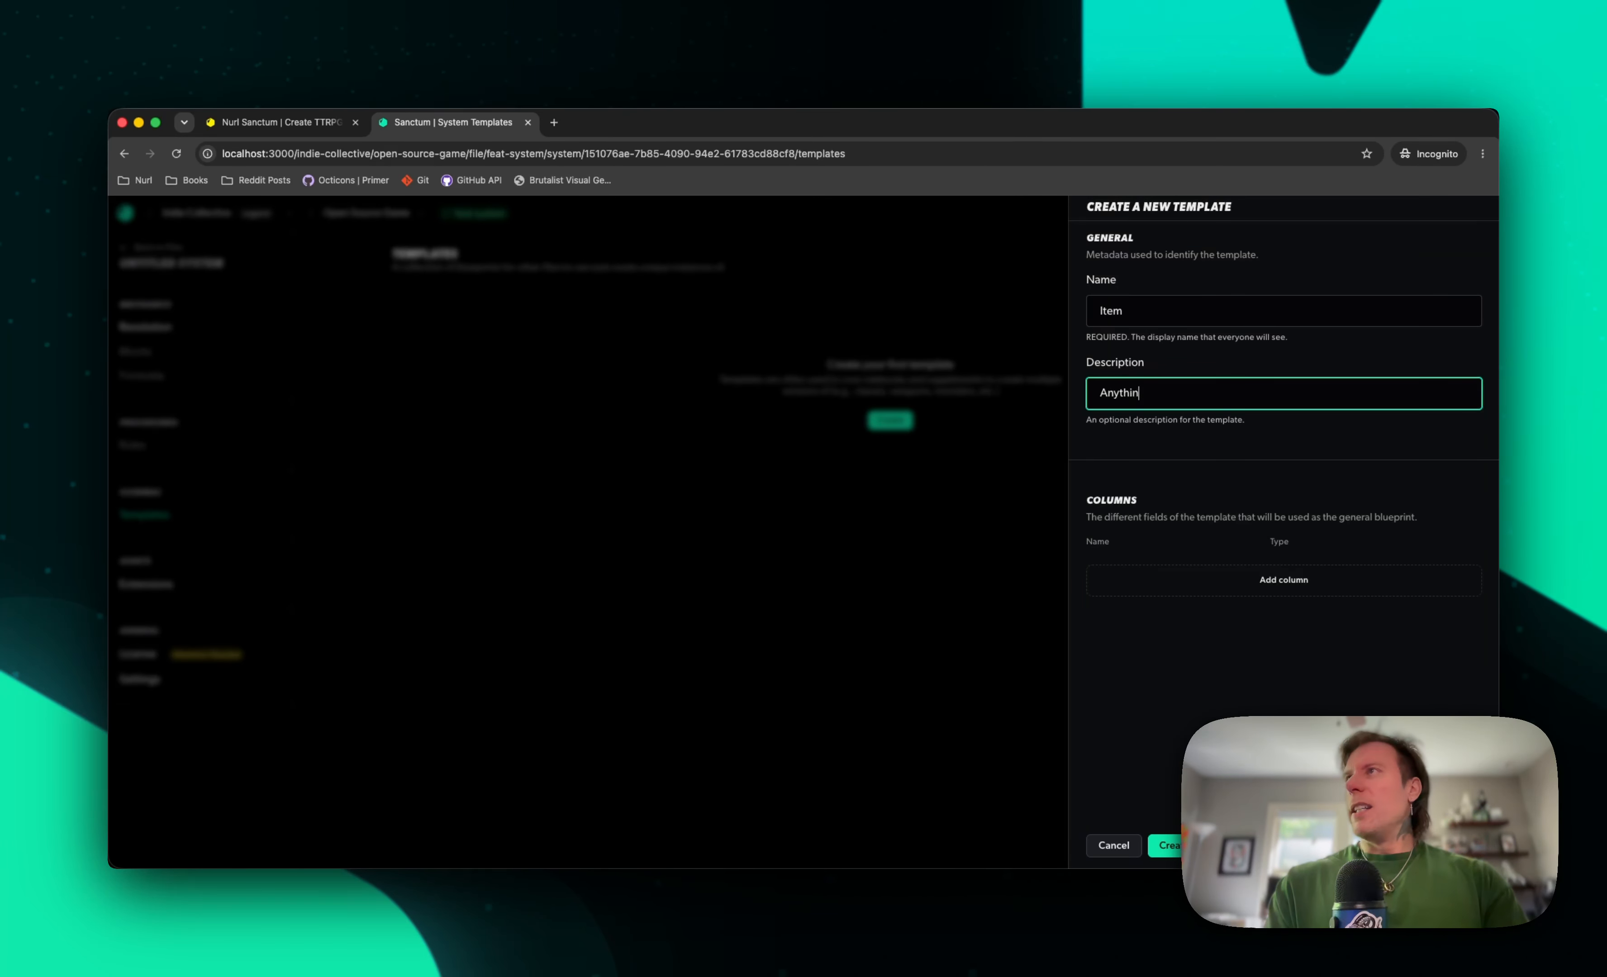
pyautogui.write('g that can be ')
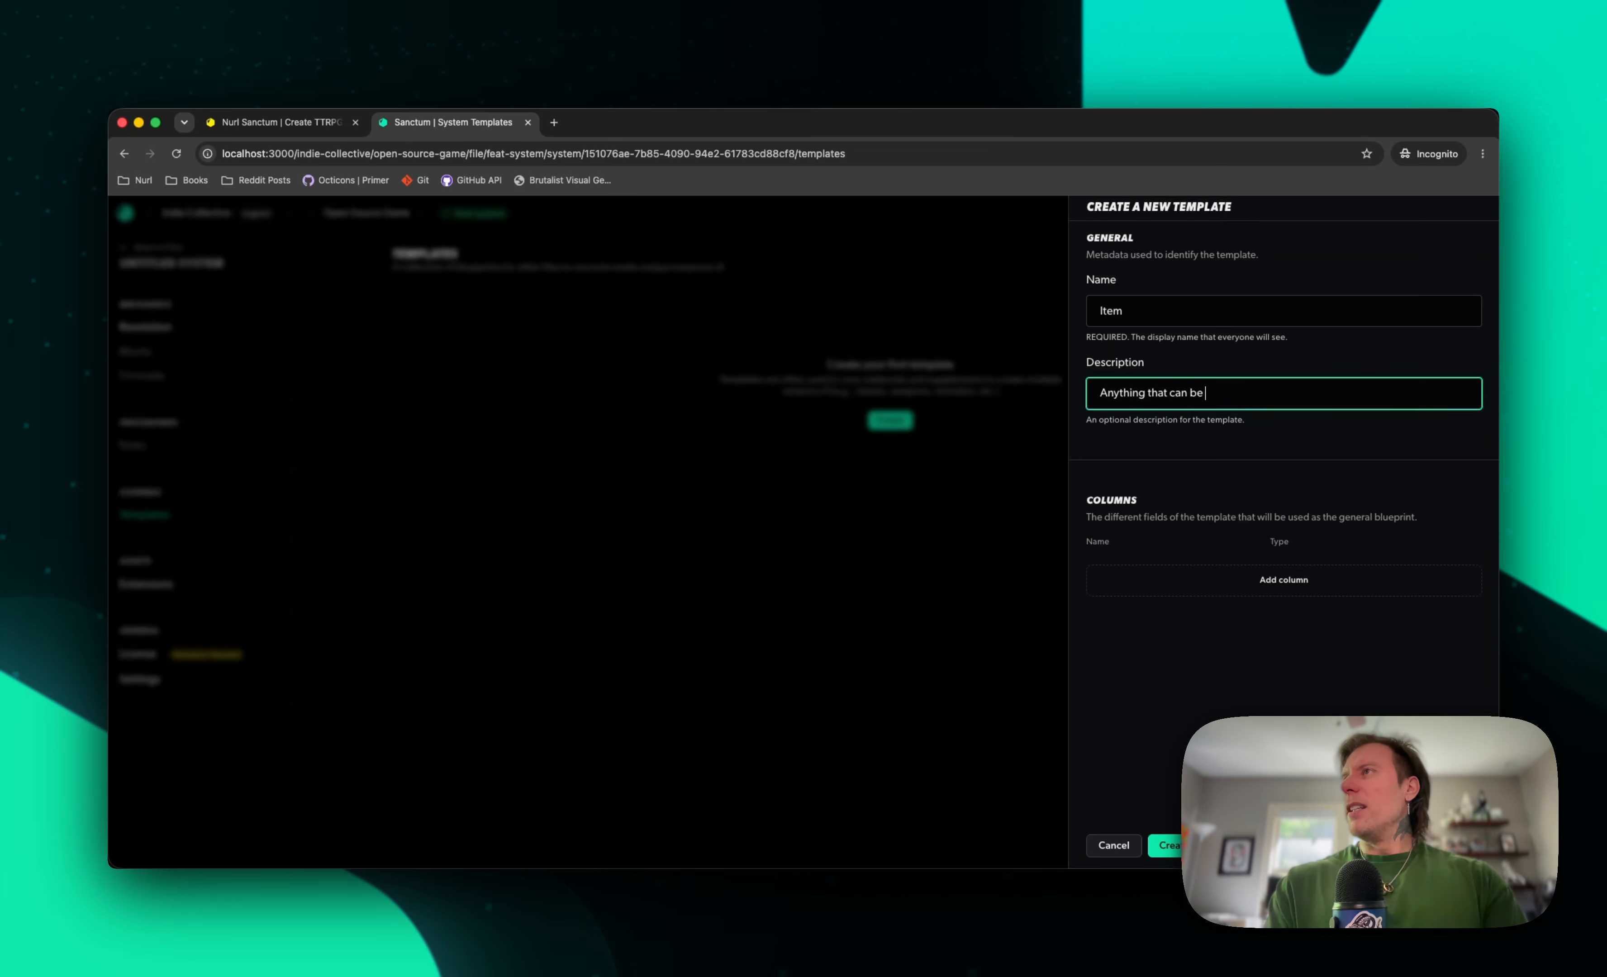
pyautogui.write('used in the game')
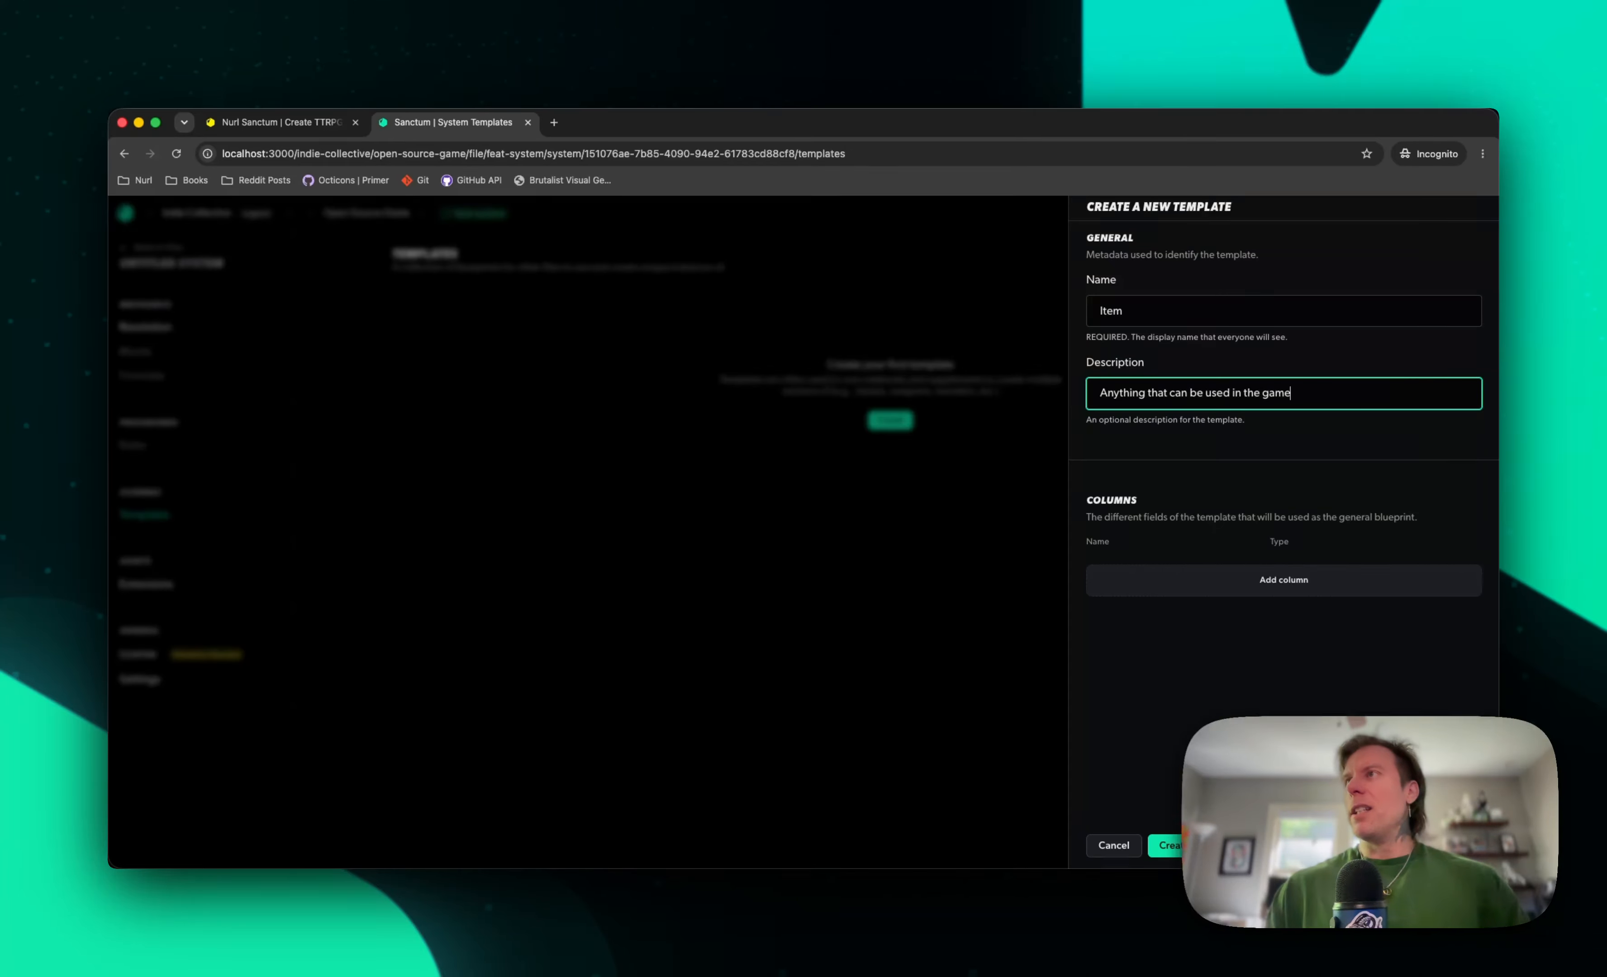
# Add a column called name with the text data type to the Item template
pyautogui.click(1255, 582)
pyautogui.click(1168, 565)
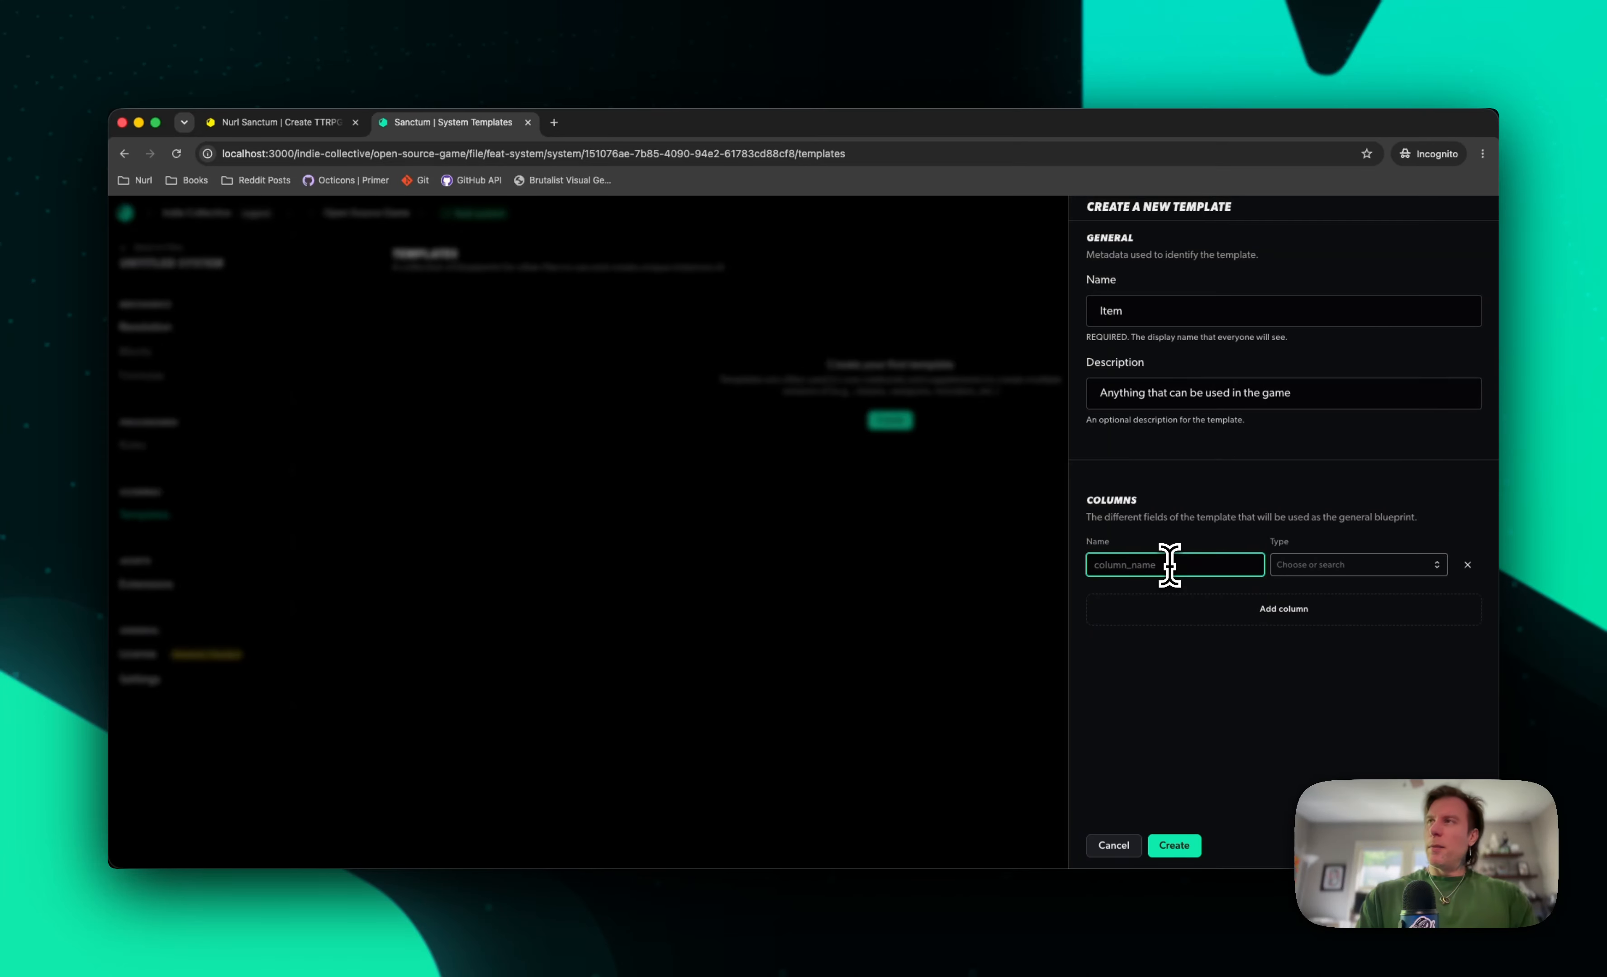
pyautogui.write('name')
pyautogui.press('Tab')
pyautogui.write('t')
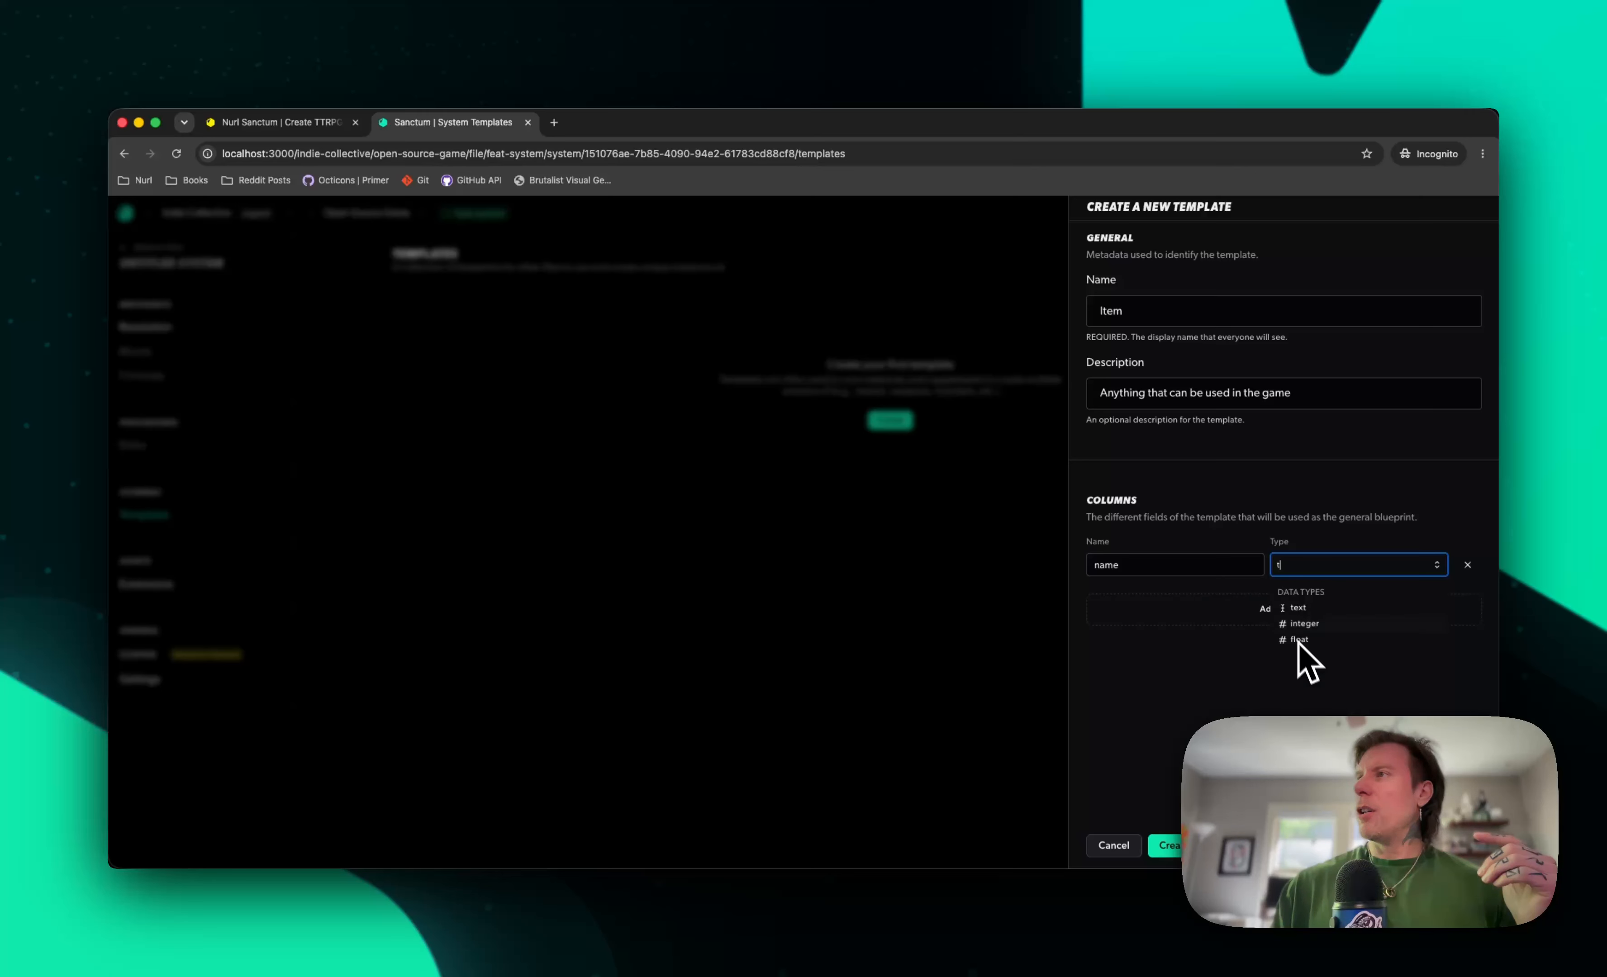
pyautogui.press('BackSpace')
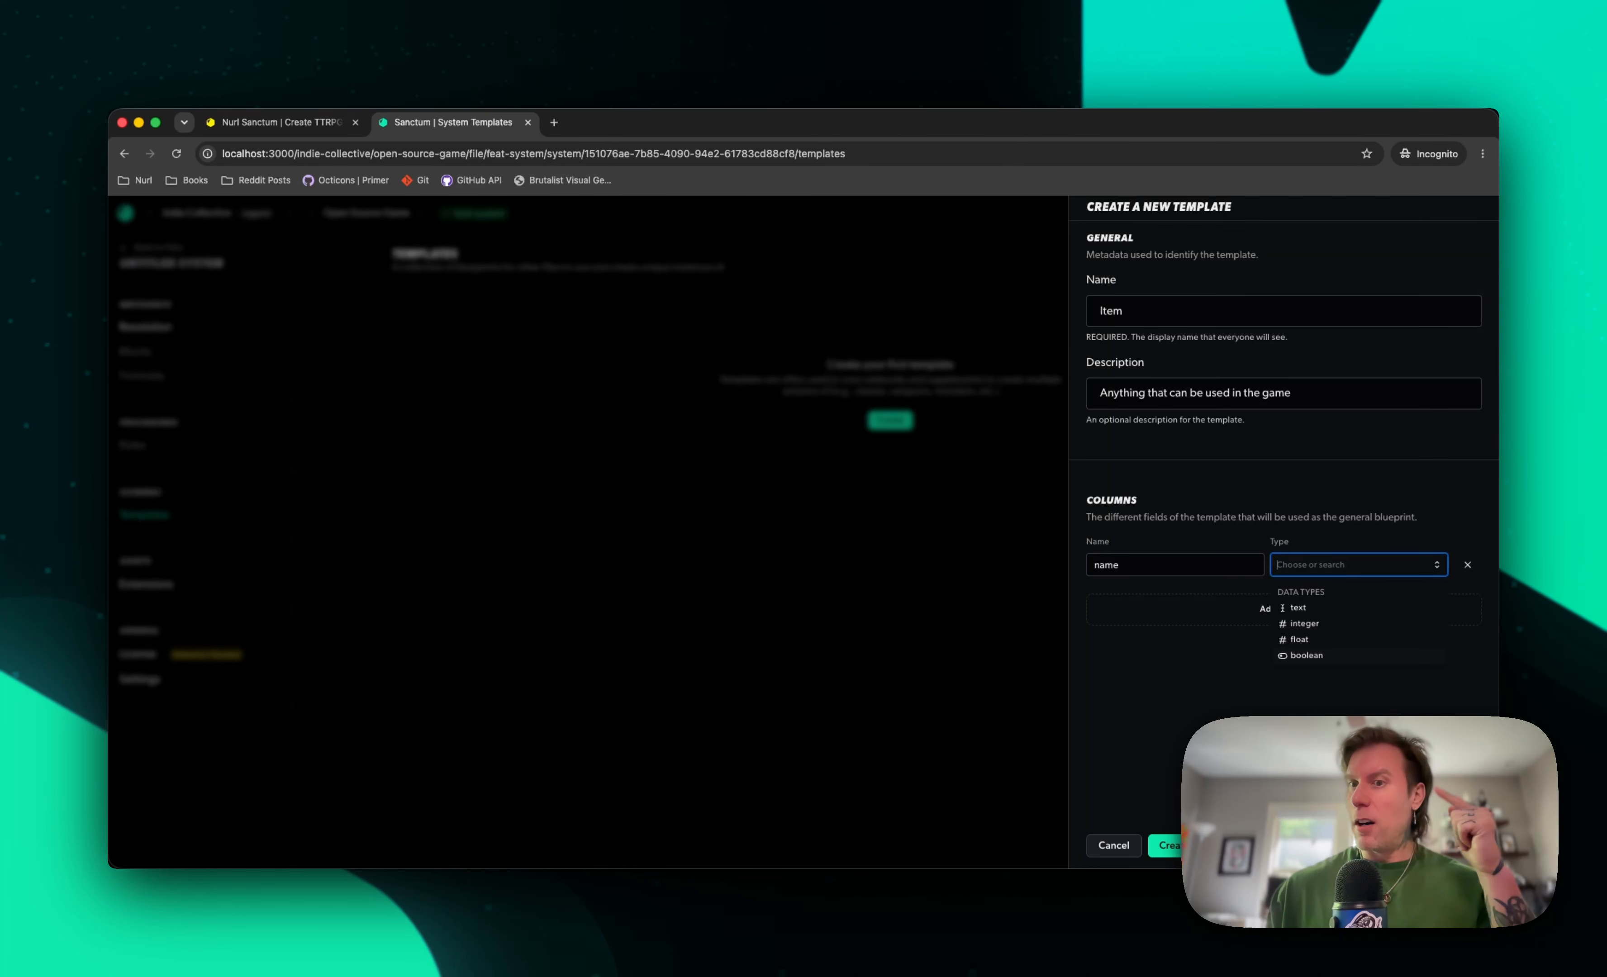
pyautogui.click(1310, 608)
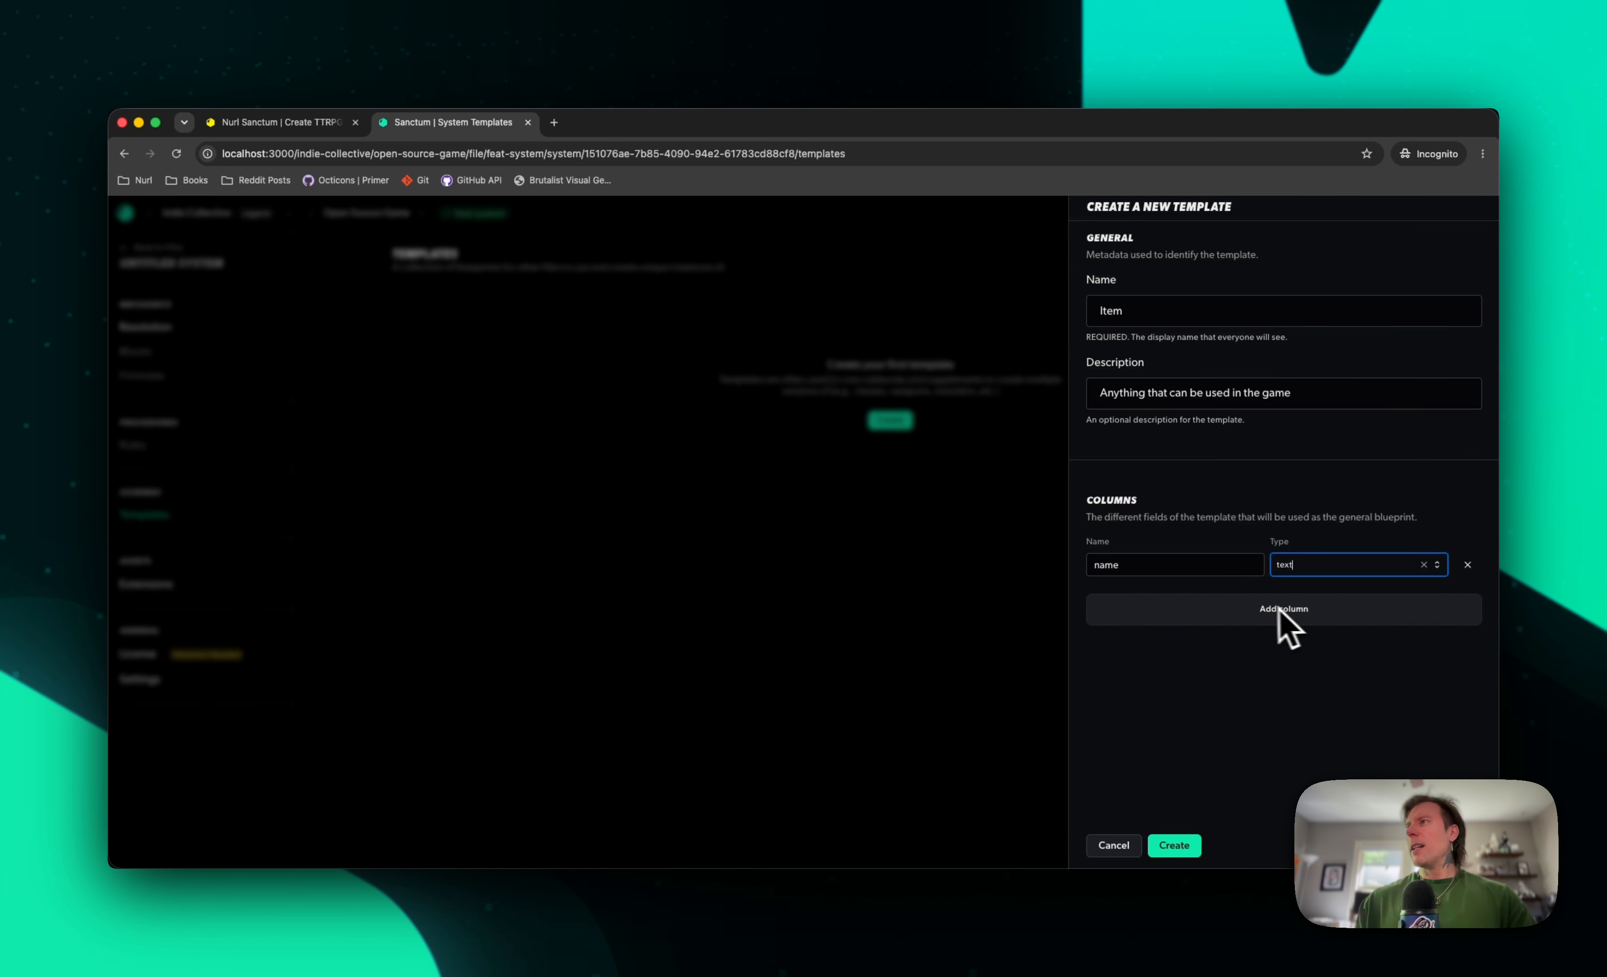
# Add a column called description with the text data type to the Item template
pyautogui.click(1280, 609)
pyautogui.click(1171, 593)
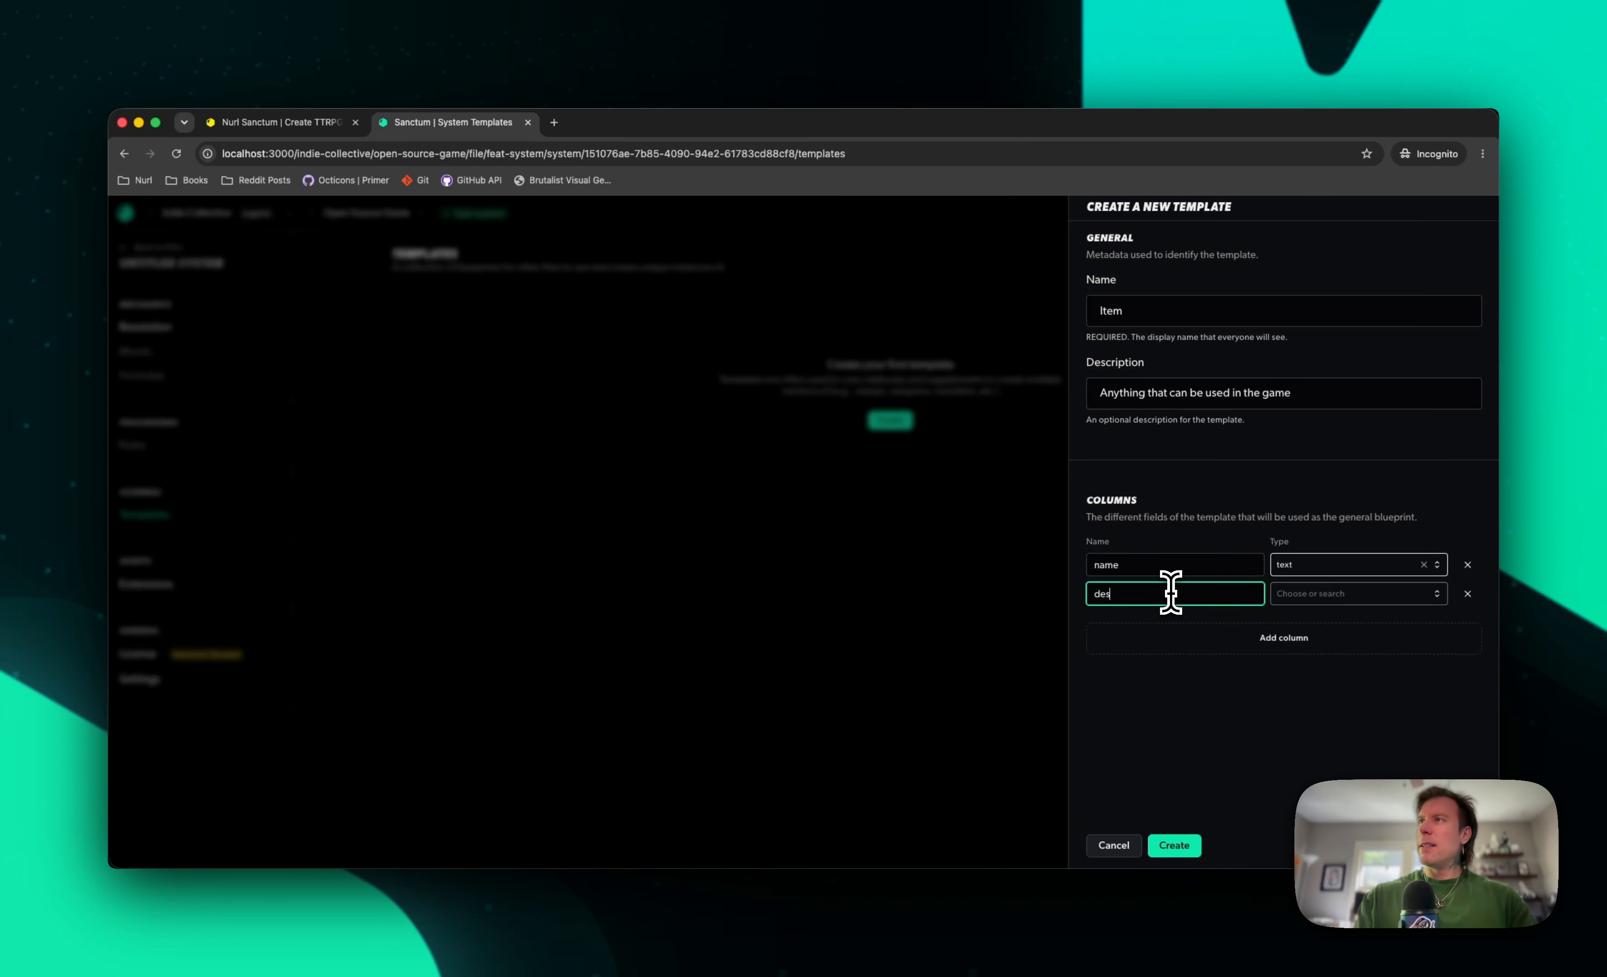
pyautogui.write('description')
pyautogui.press('Tab')
pyautogui.write('text')
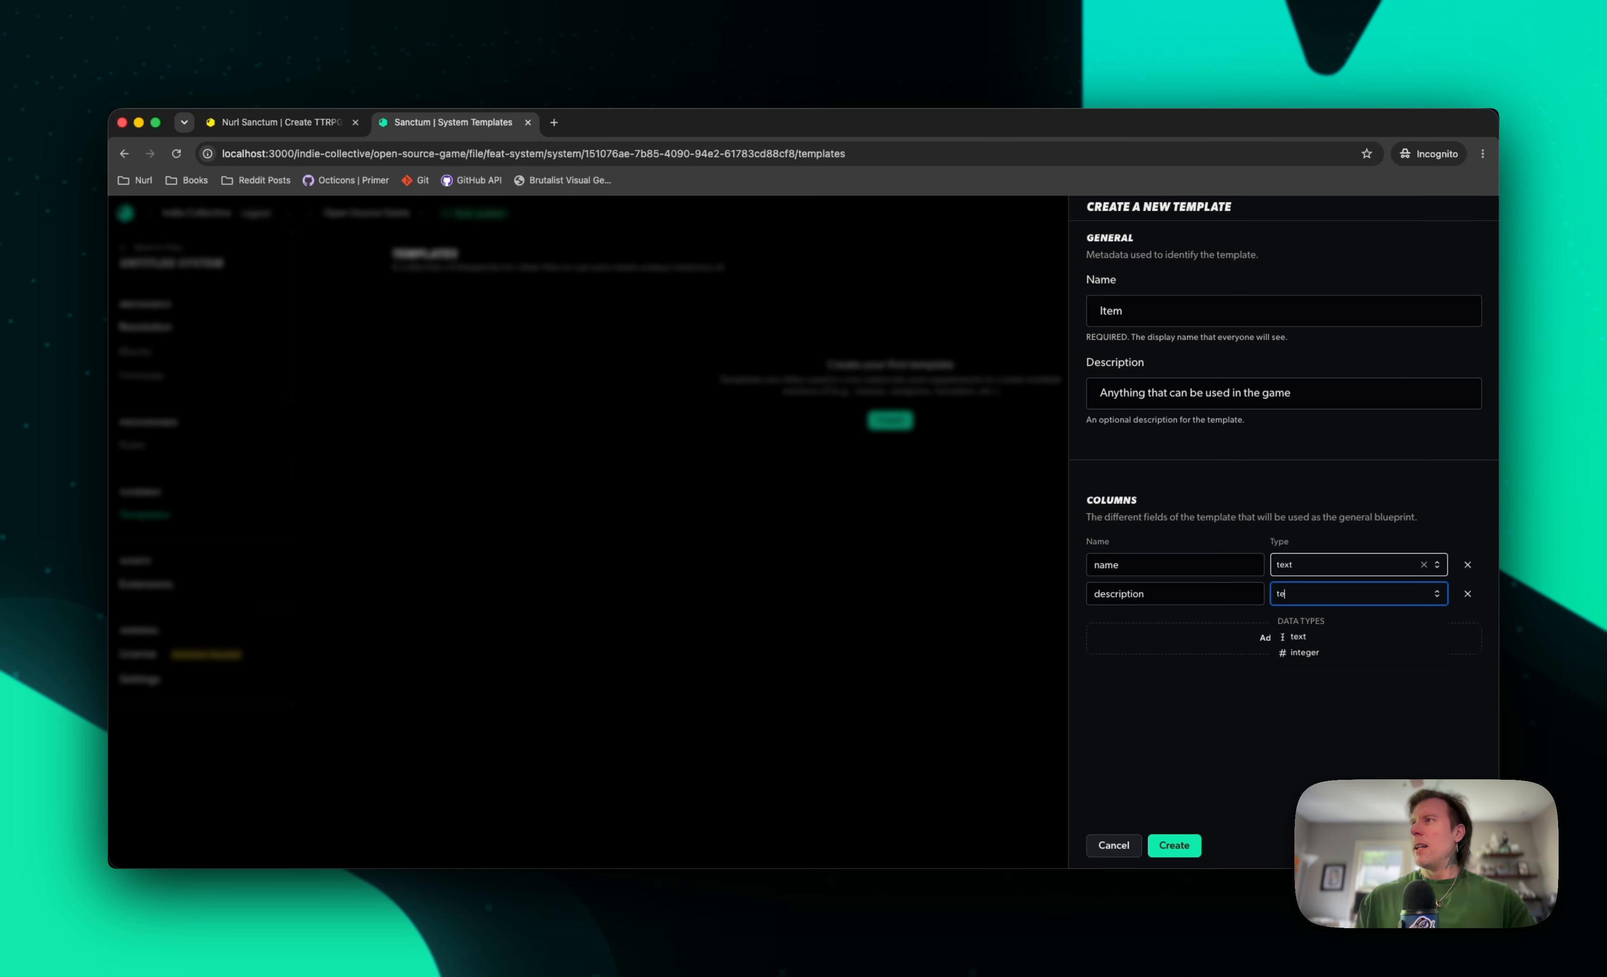
pyautogui.press('Return')
# Add a column called cost with the integer data type and create the Item template
pyautogui.click(1149, 642)
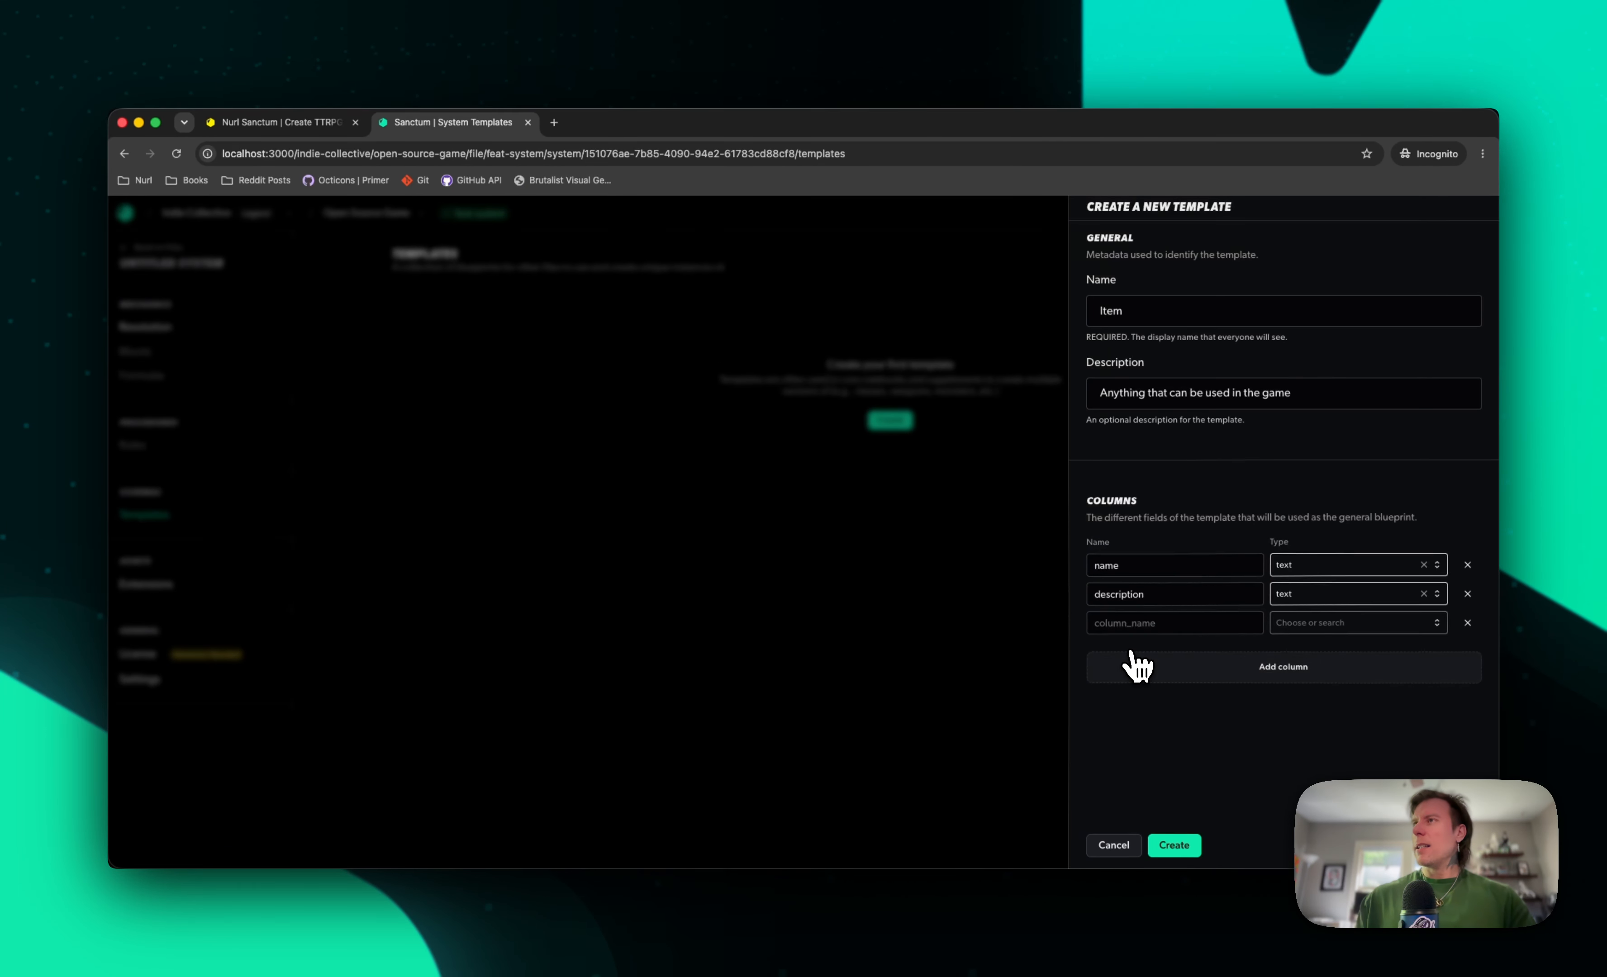
pyautogui.click(1155, 622)
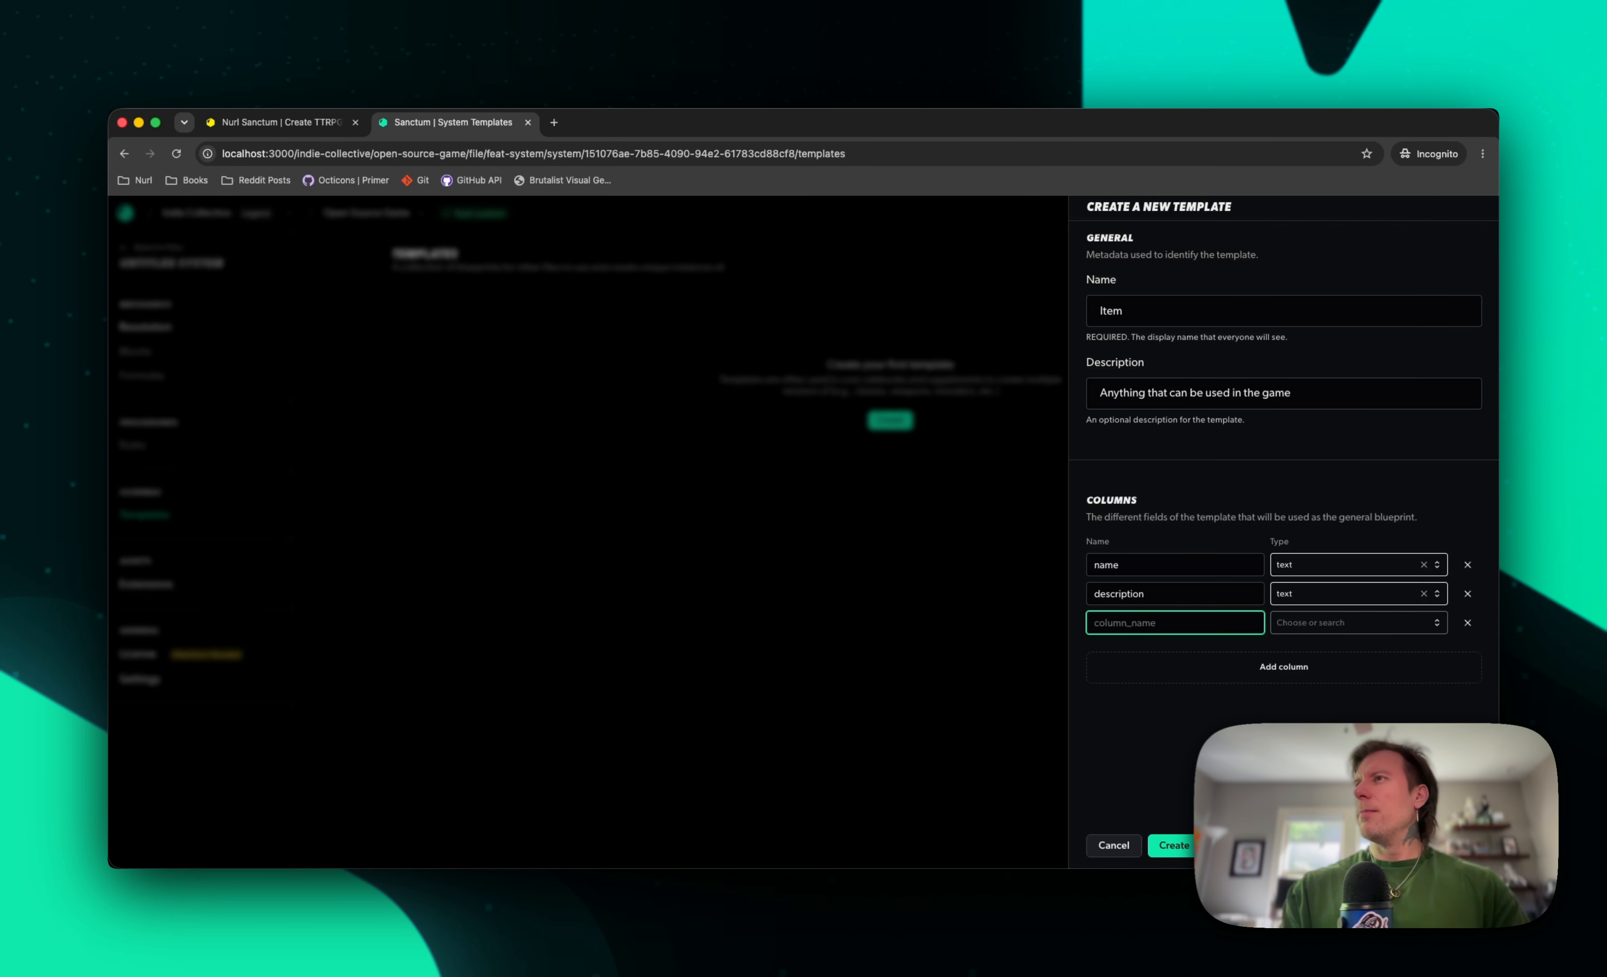
pyautogui.write('cost')
pyautogui.press('Tab')
pyautogui.write('int')
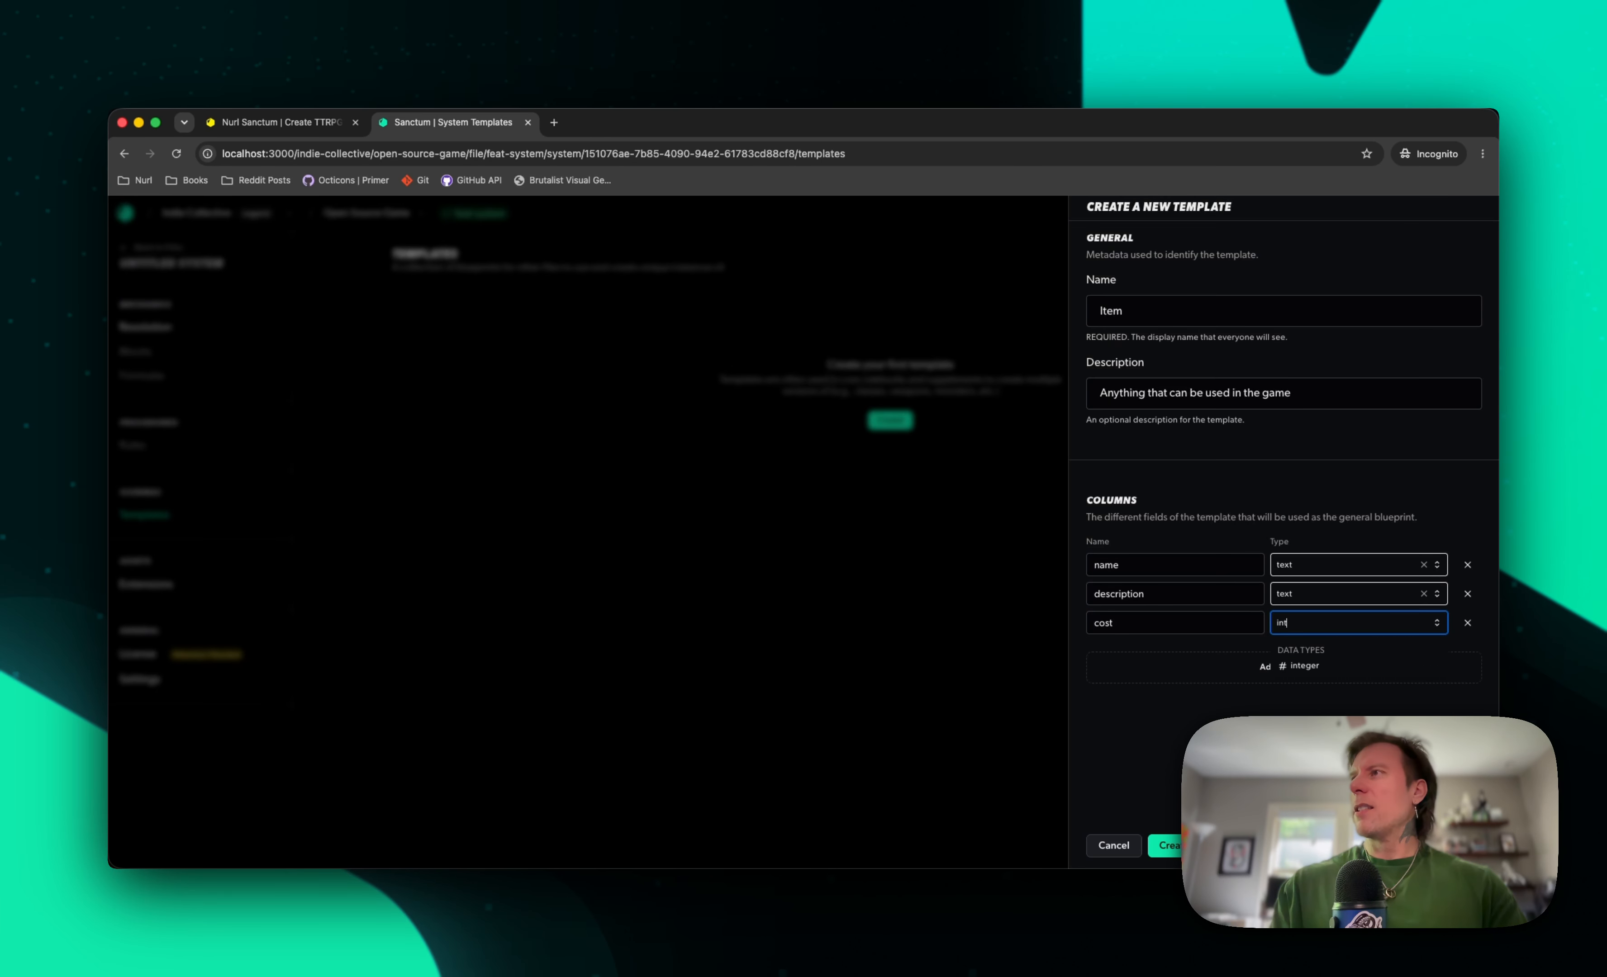
pyautogui.press('Return')
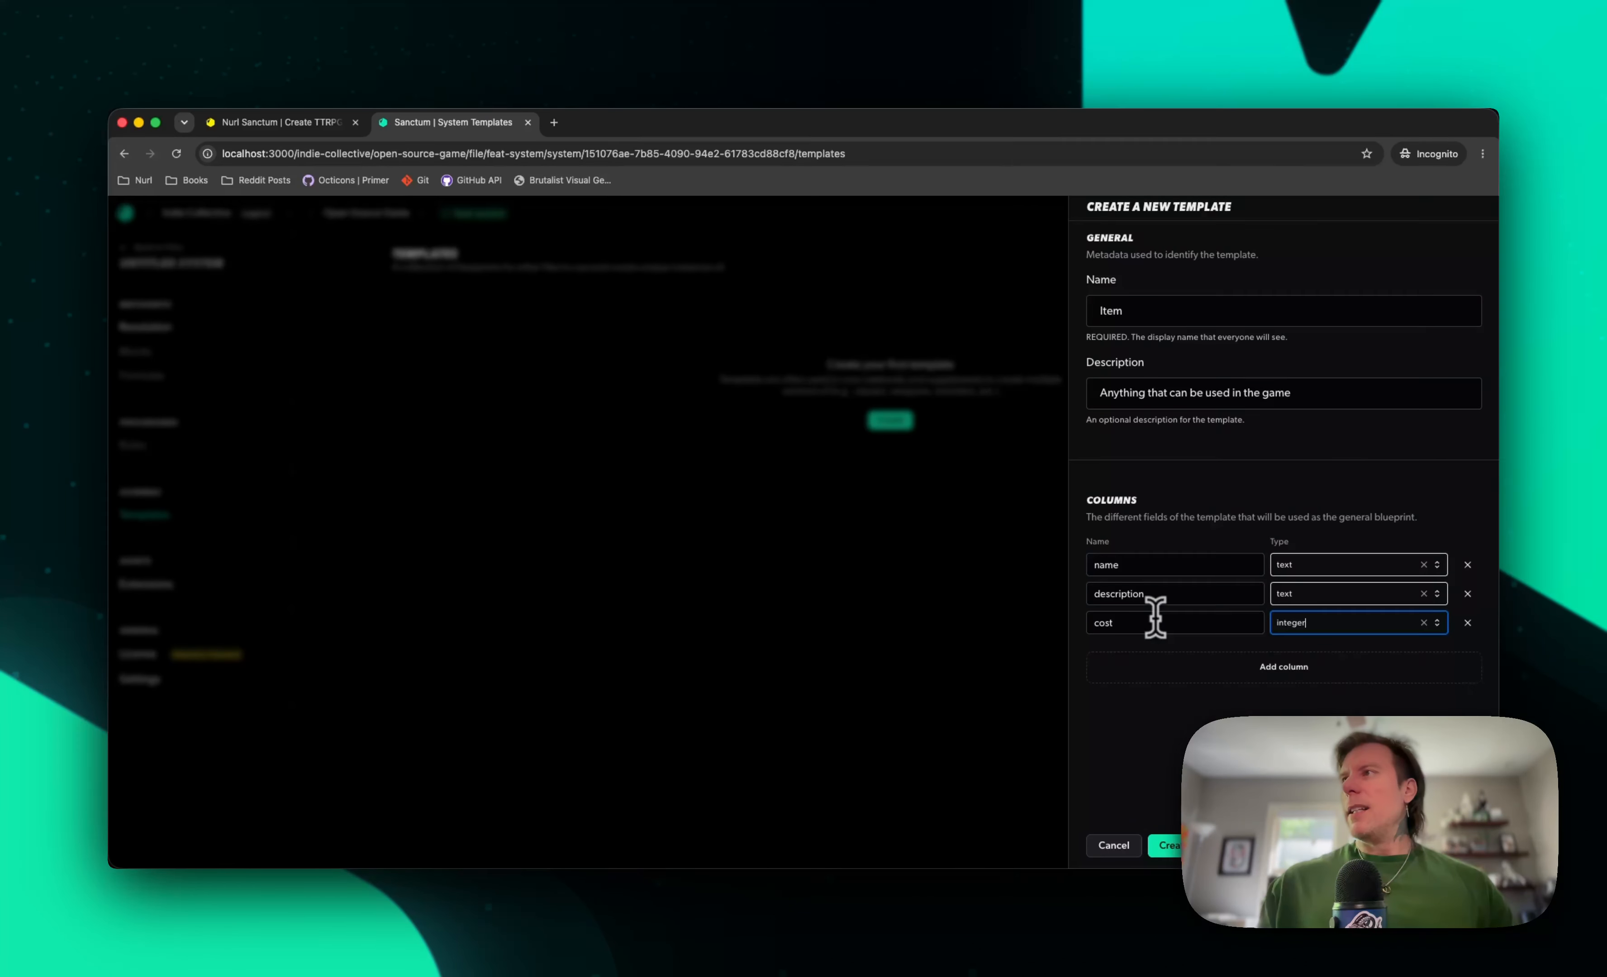
pyautogui.click(1183, 847)
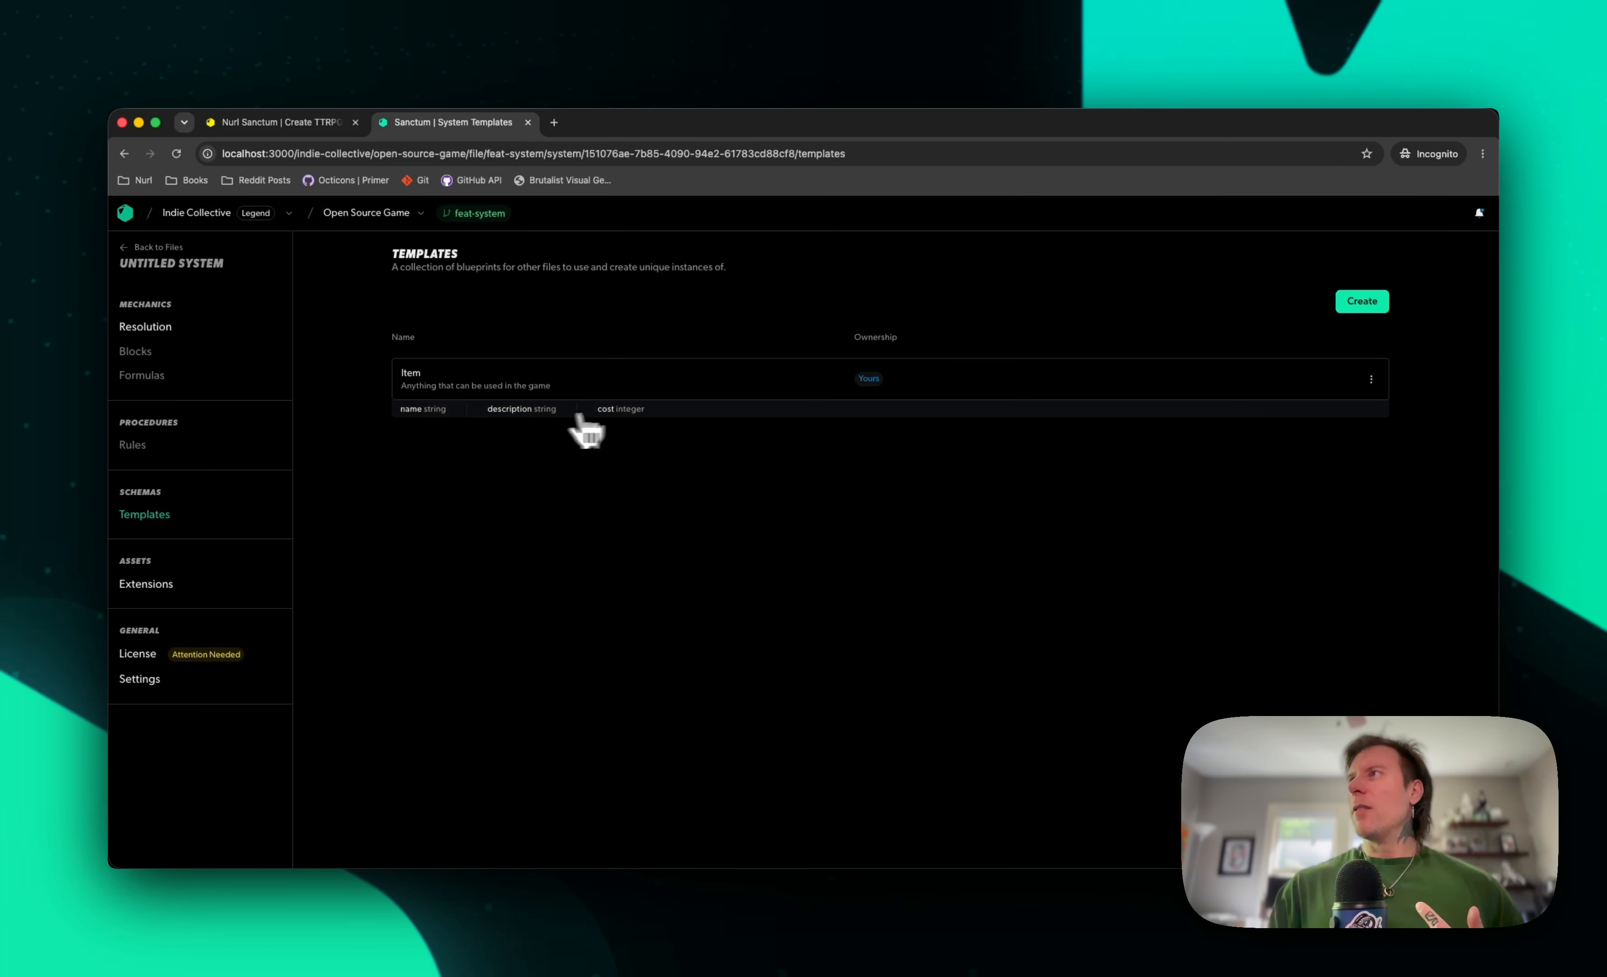
pyautogui.click(1372, 379)
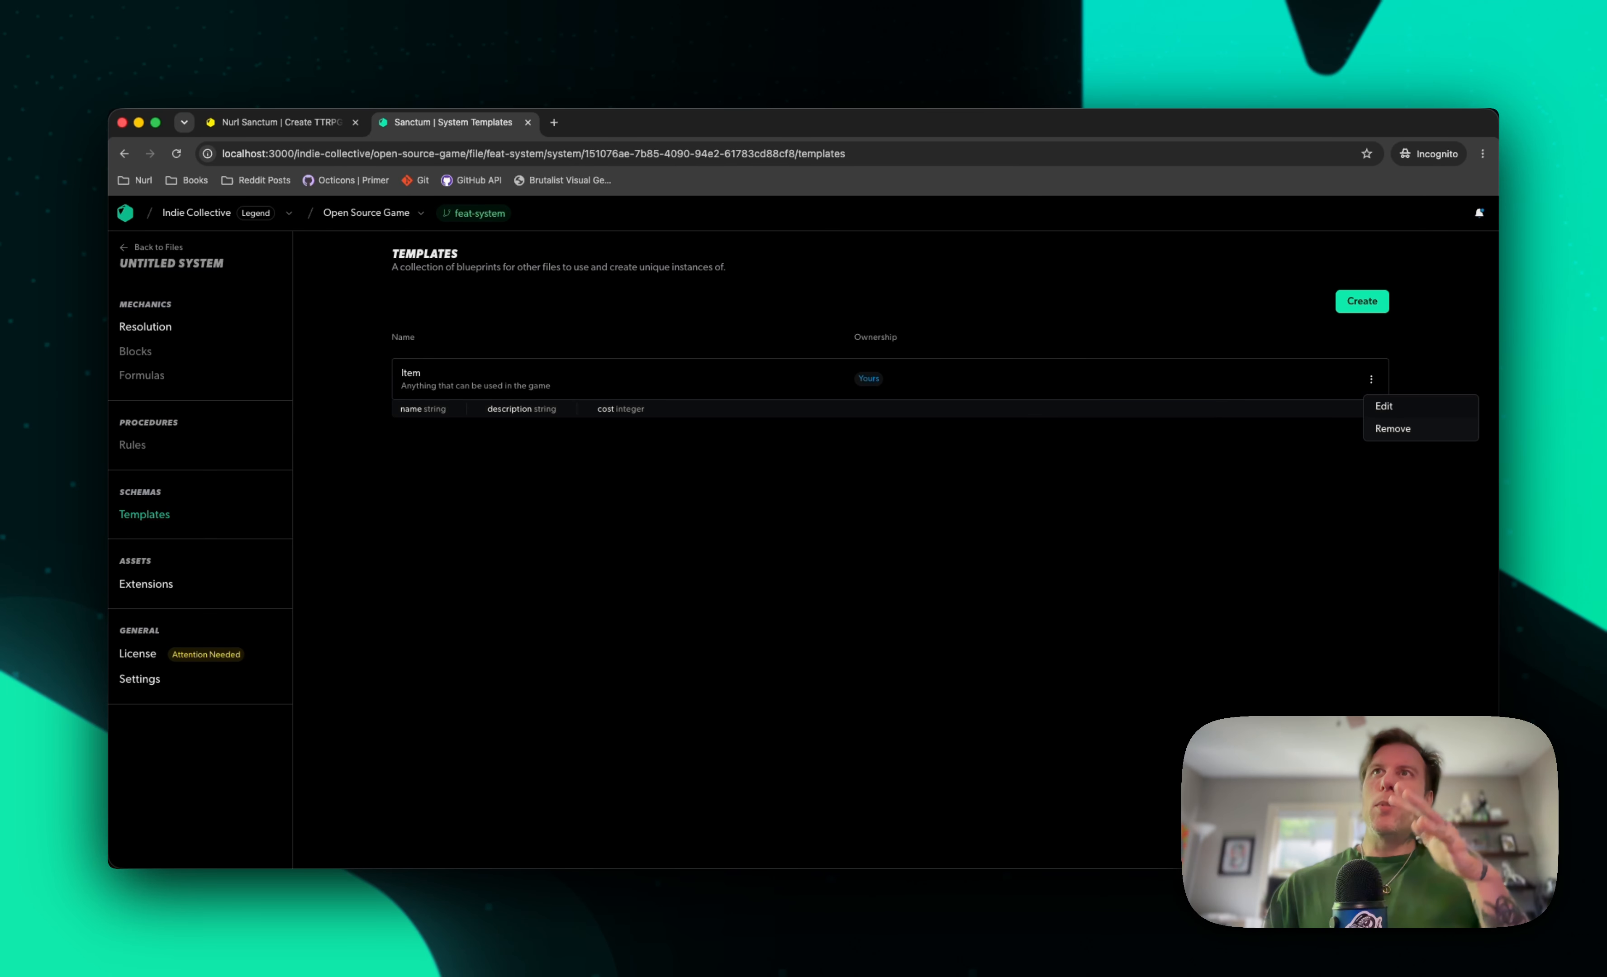
pyautogui.click(1221, 448)
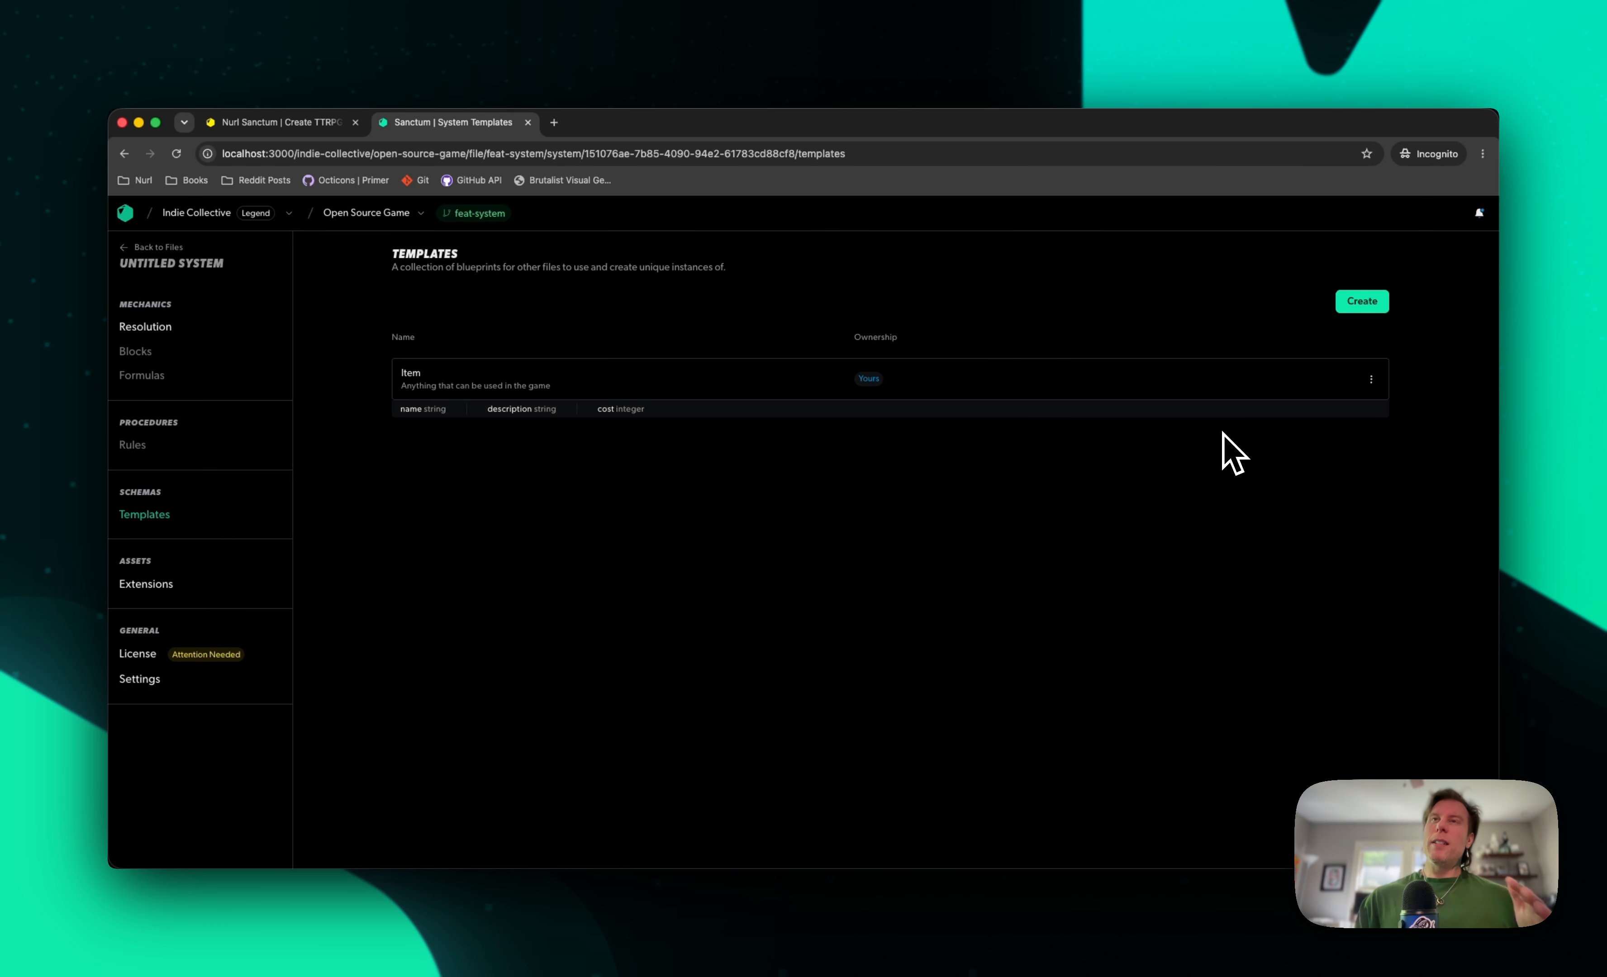
# Start another template named Weapon with the description "Anything that be in used in combat"
pyautogui.click(1371, 305)
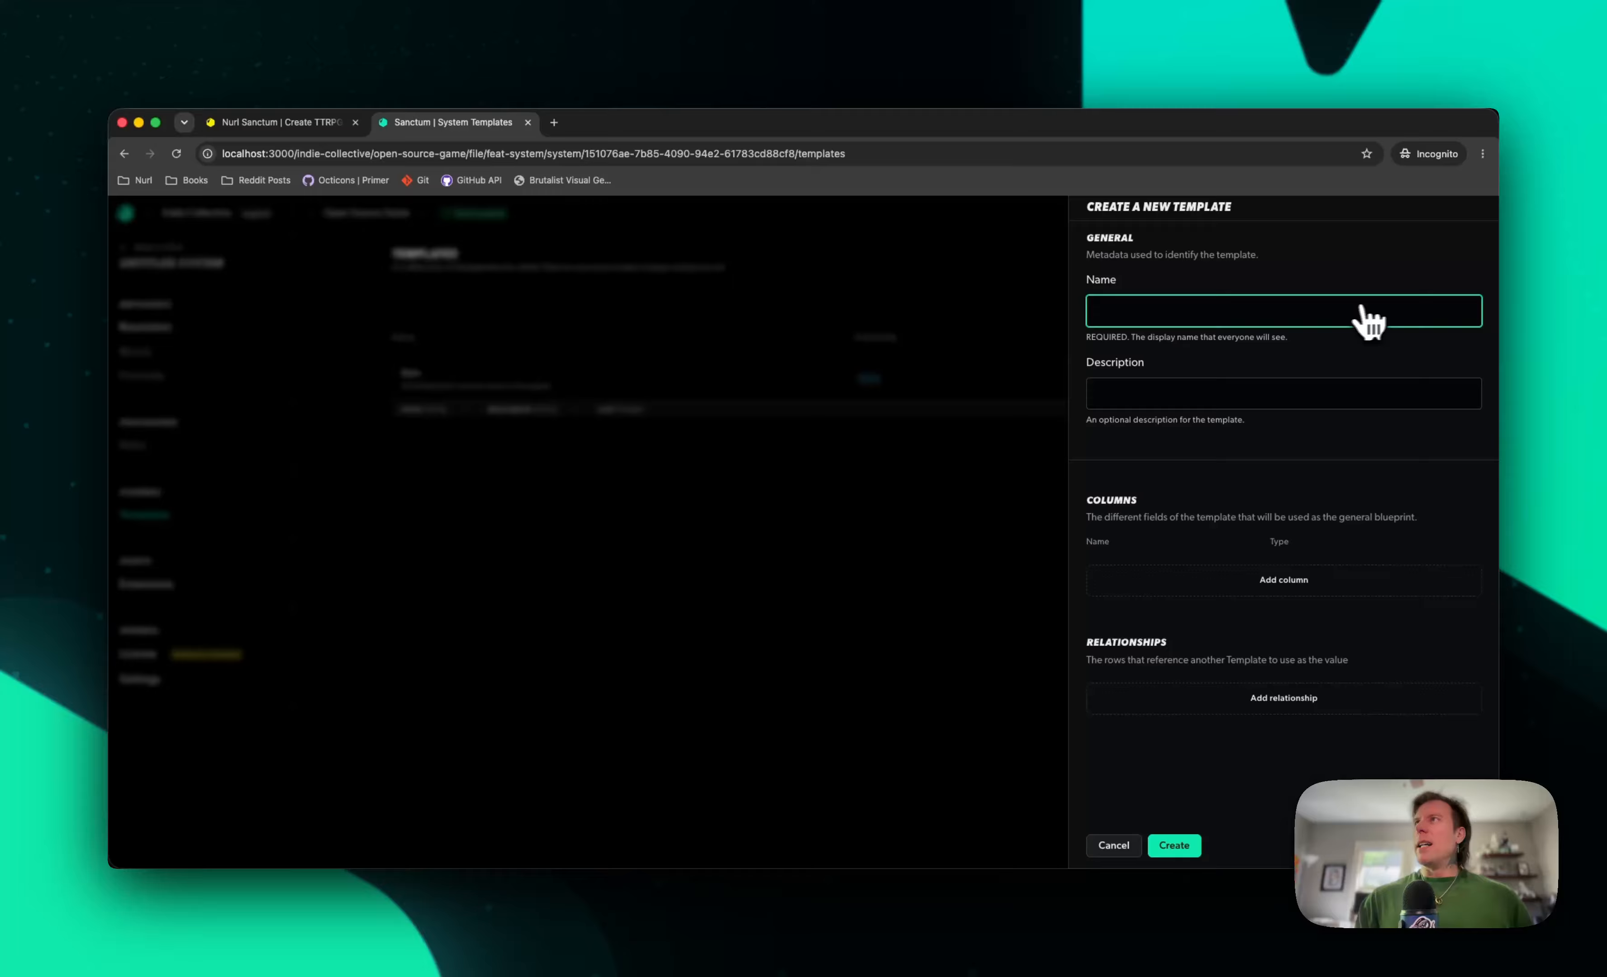
pyautogui.write('Weapon')
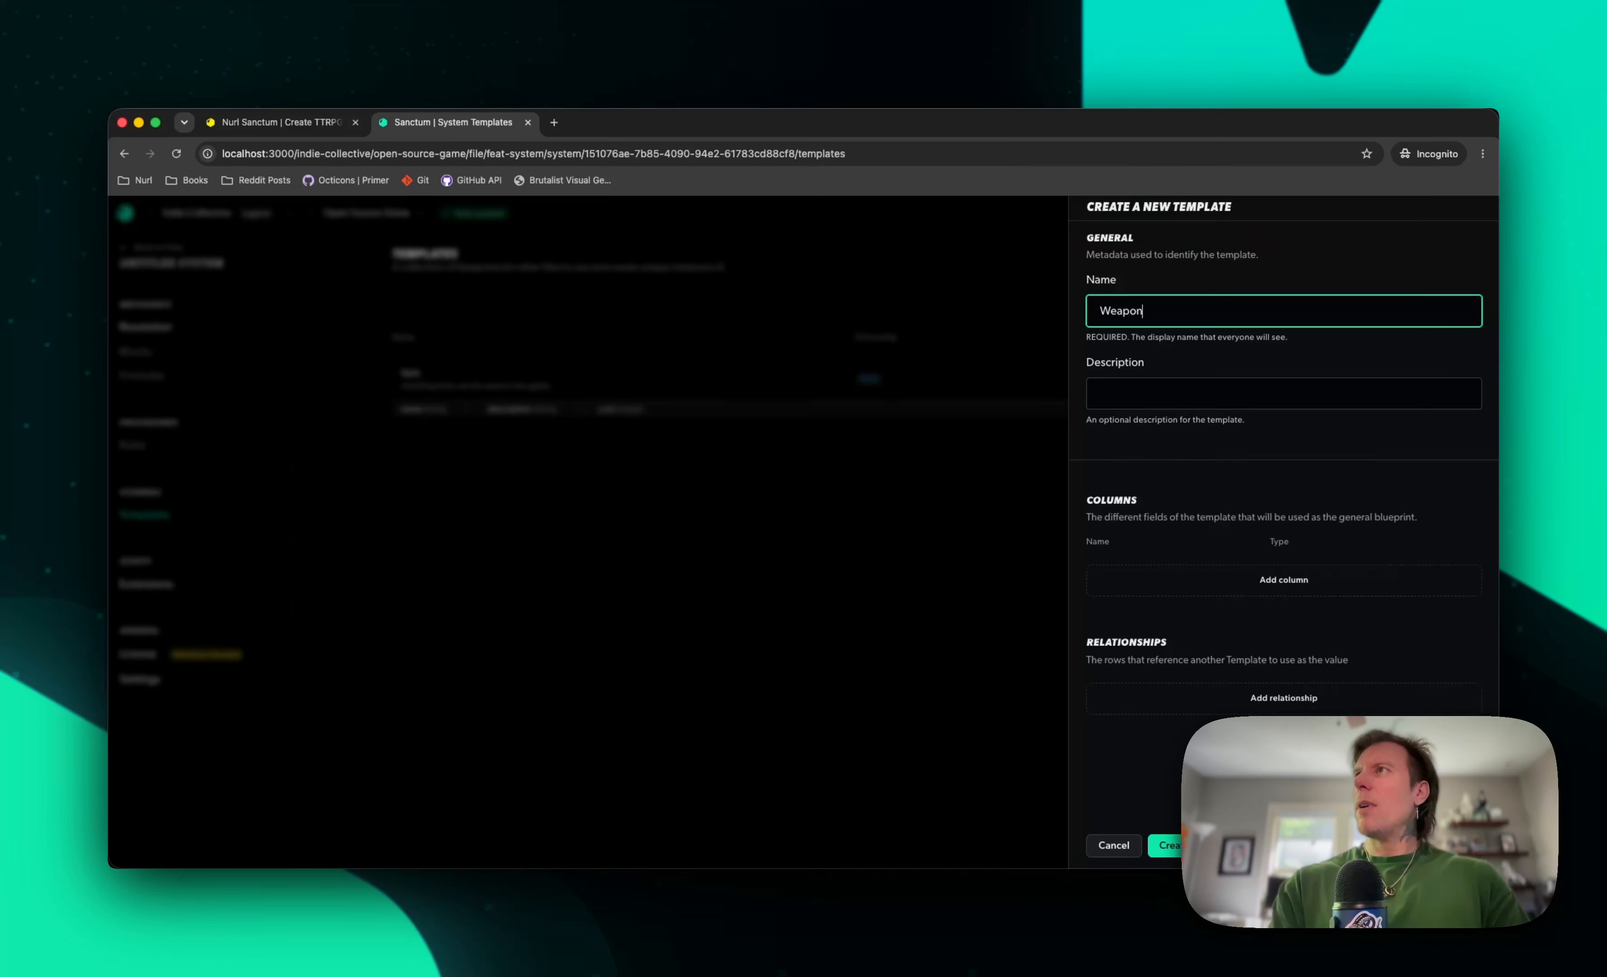
pyautogui.press('Tab')
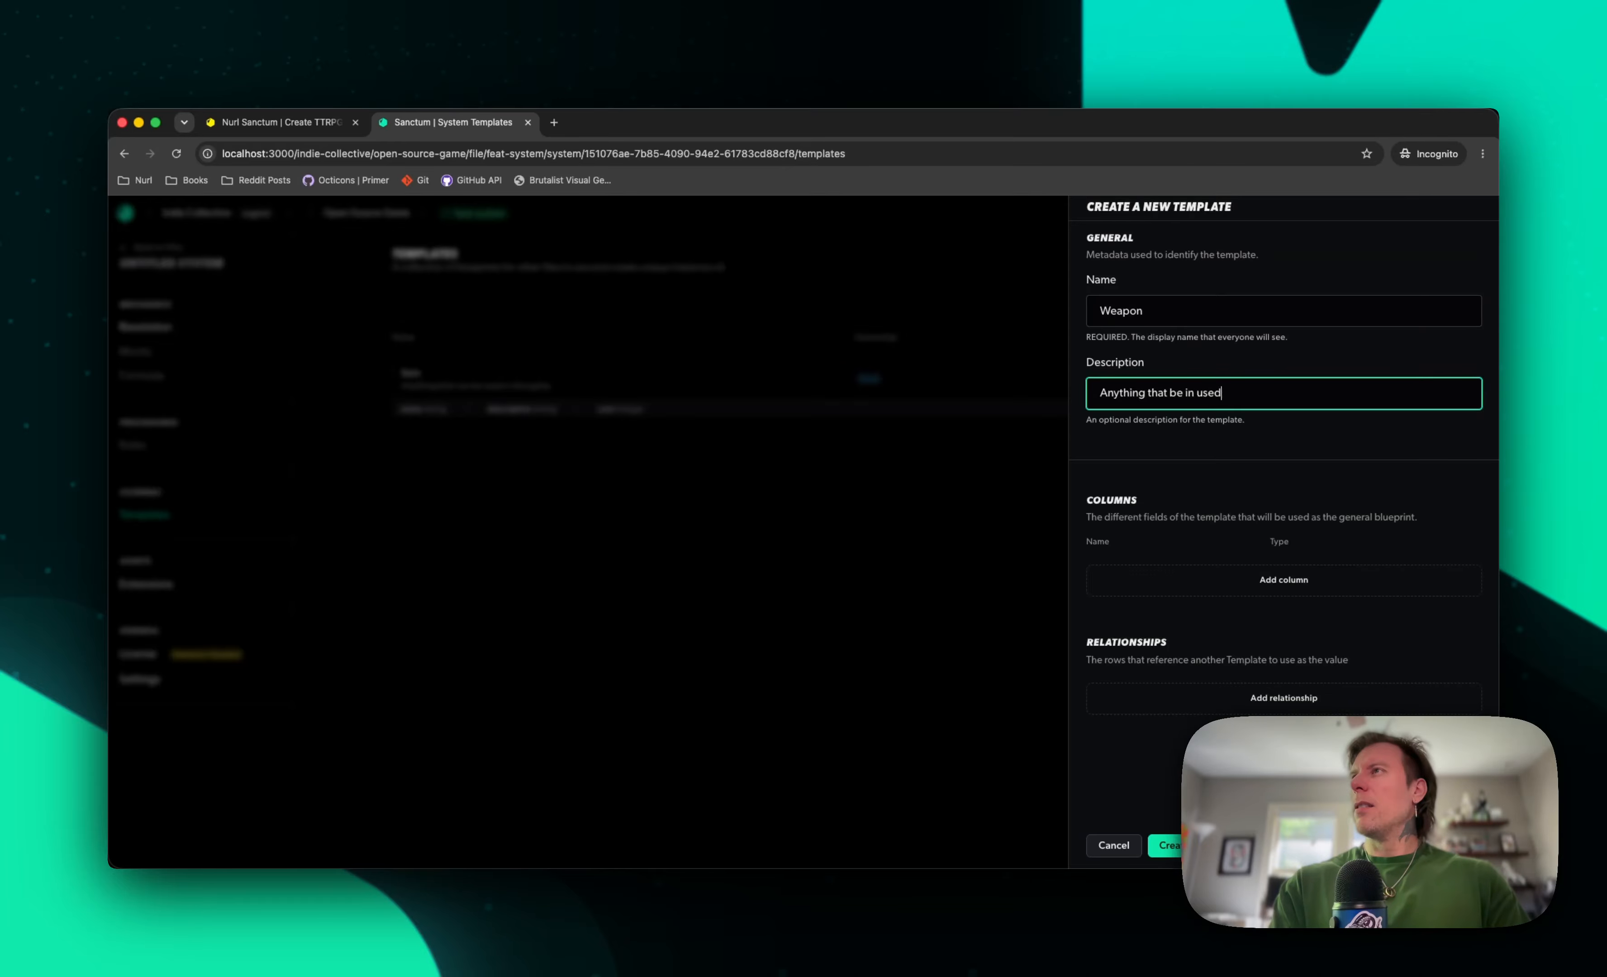
# Add a column called name with the text data type to the Weapon template
pyautogui.click(1233, 582)
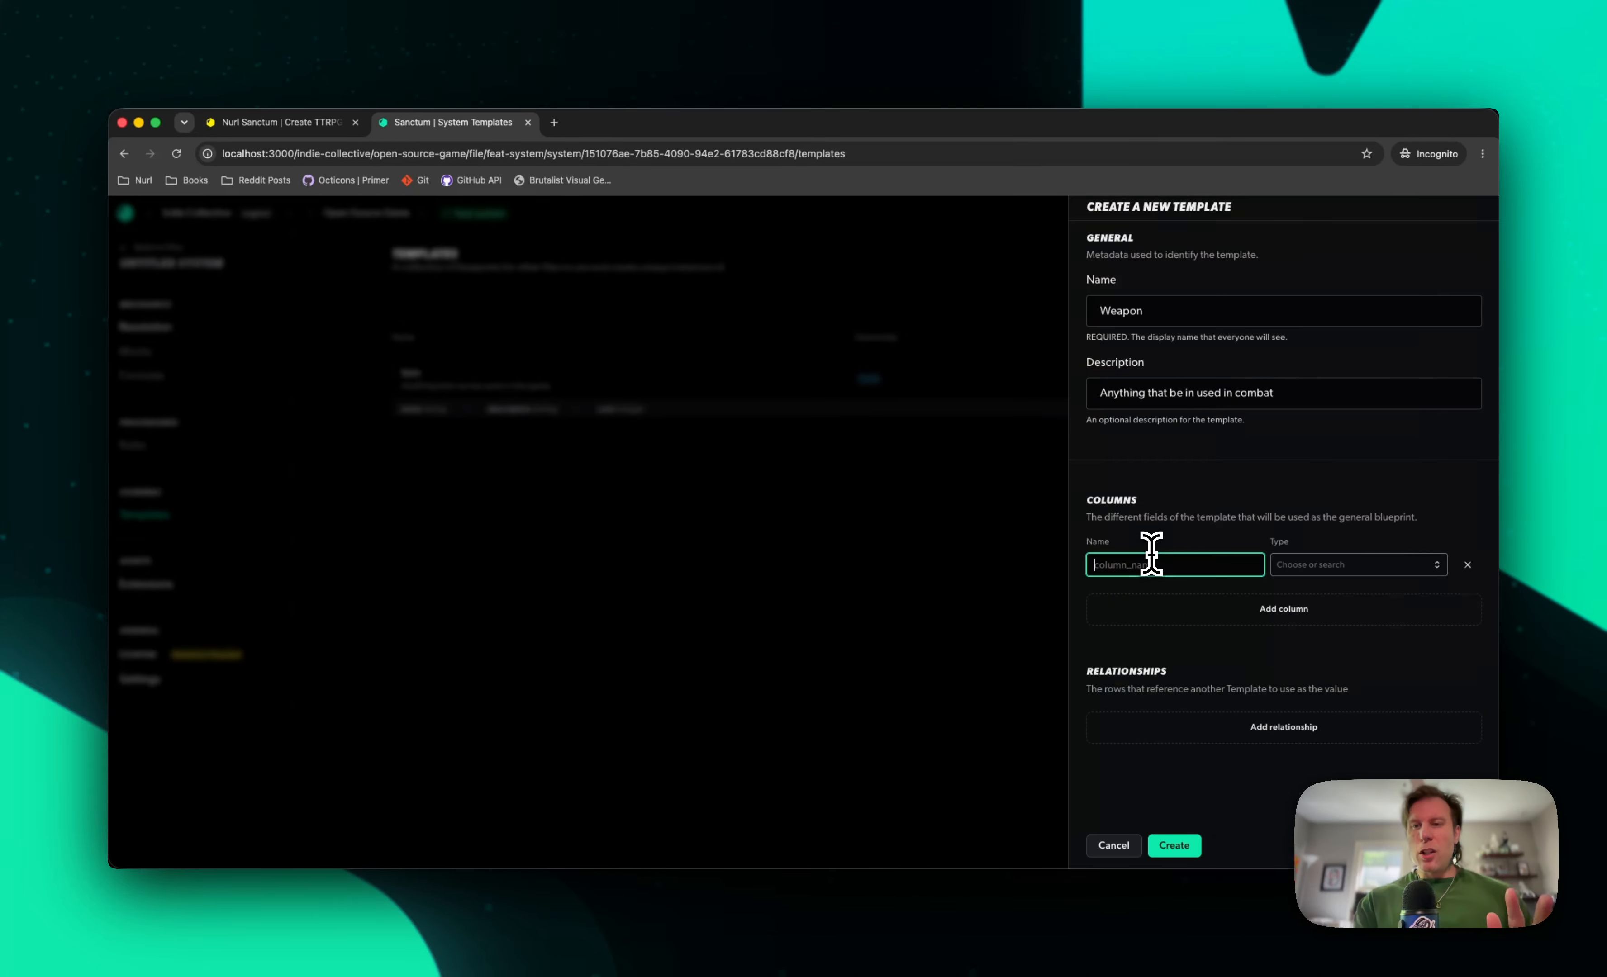
pyautogui.write('name')
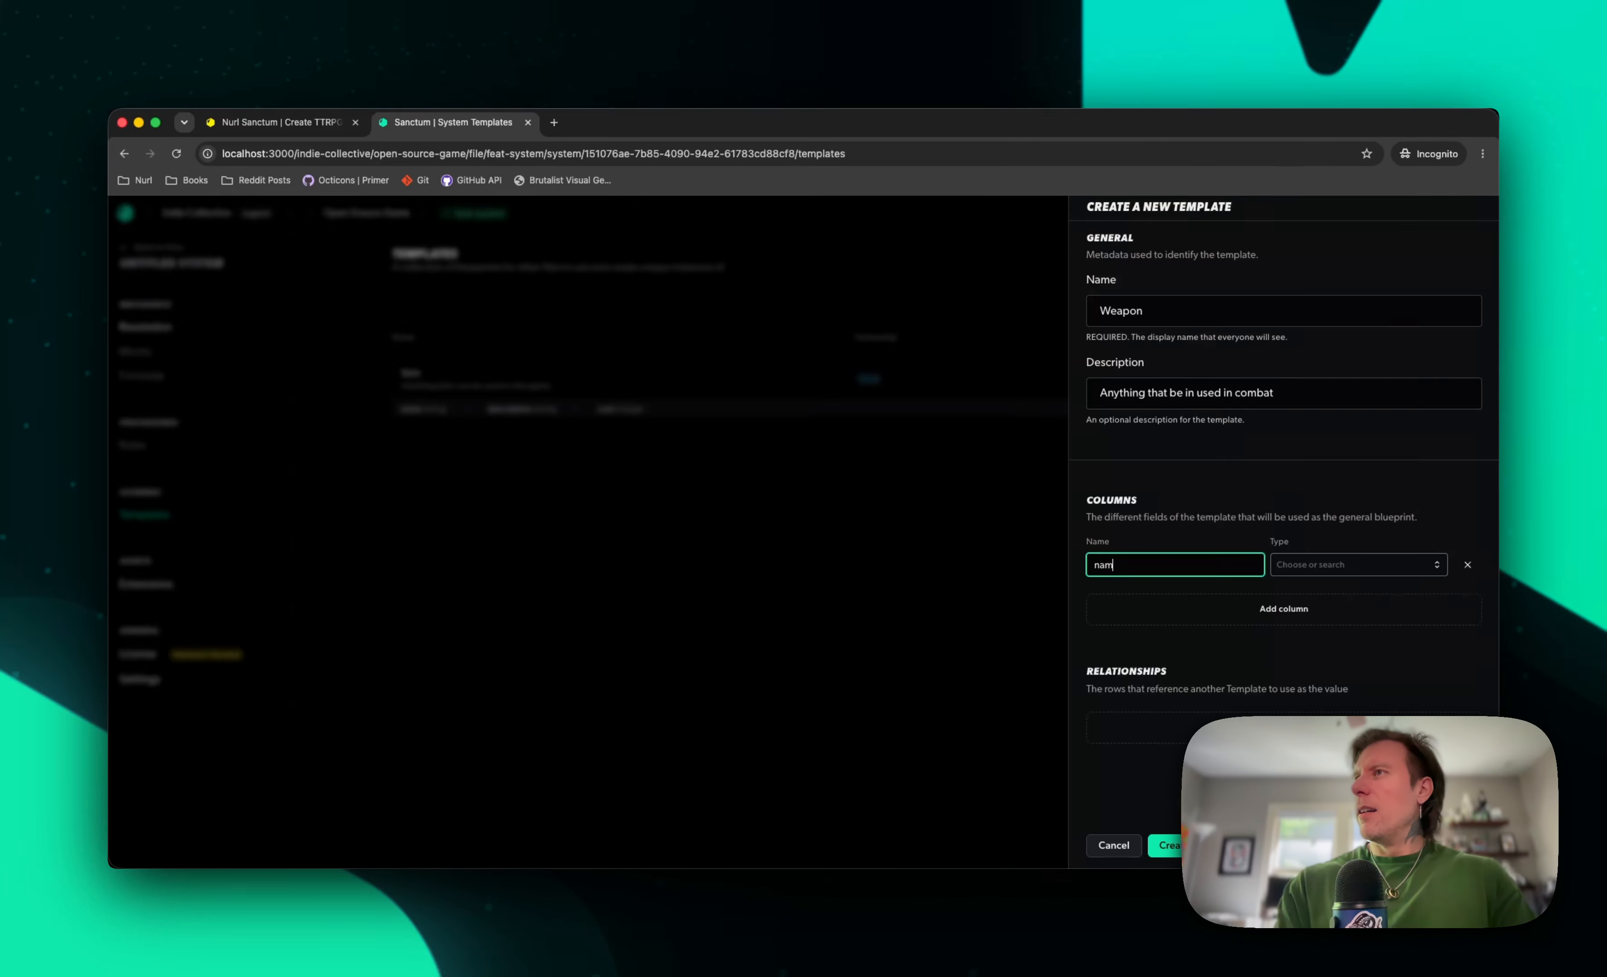
pyautogui.press('Tab')
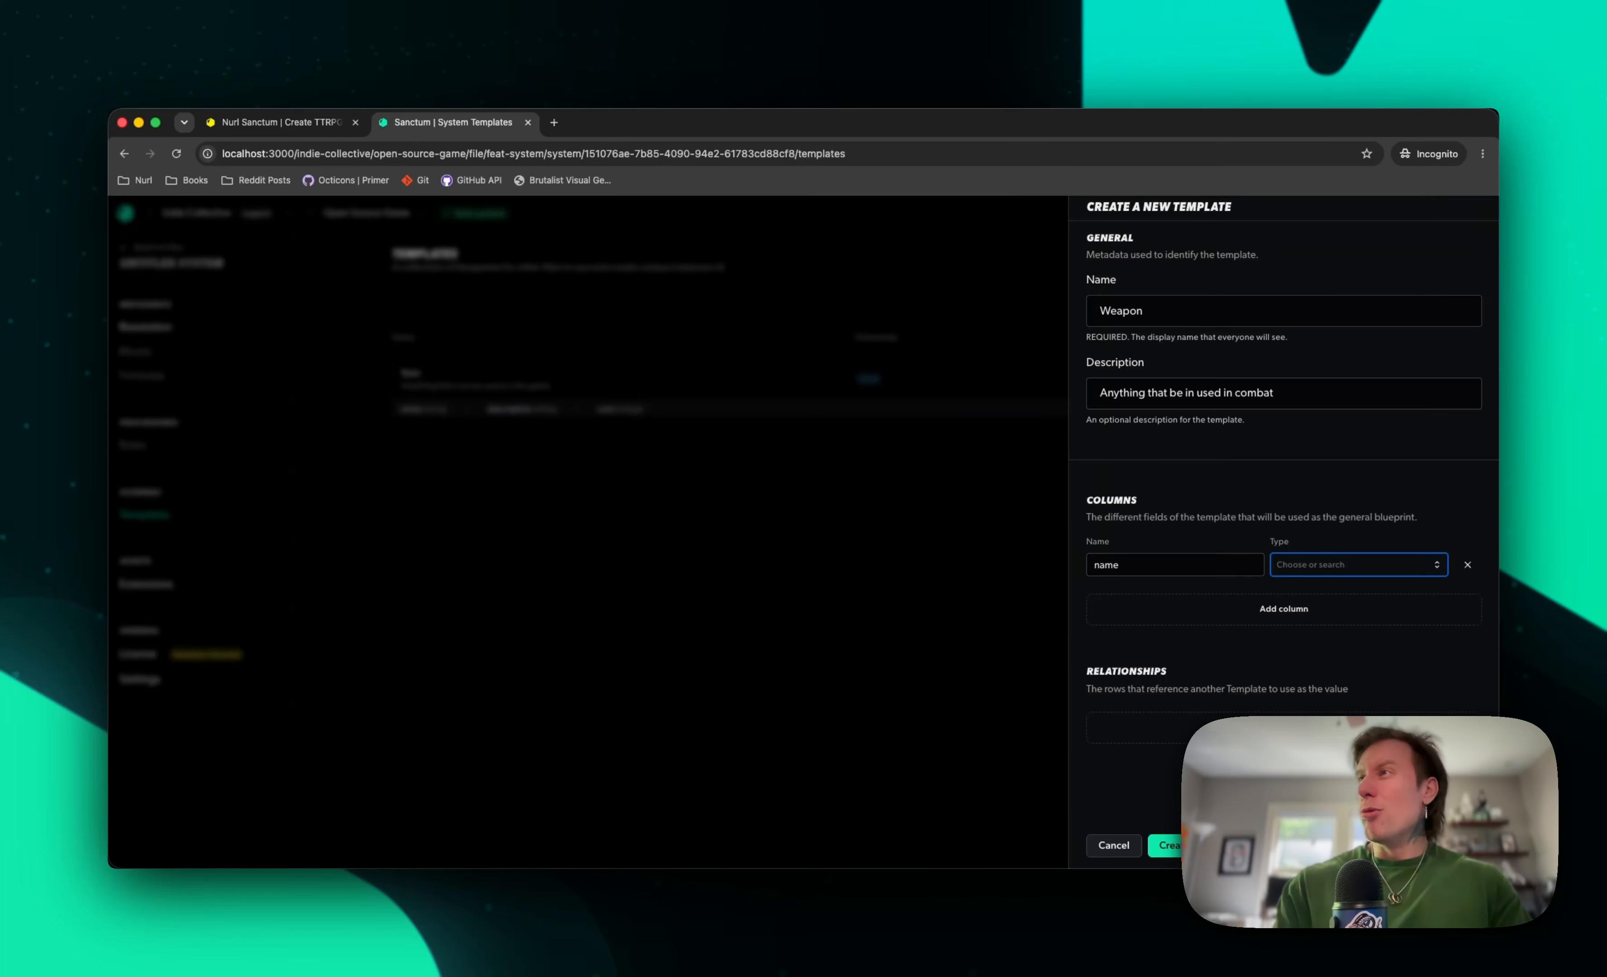
pyautogui.write('te')
pyautogui.press('Return')
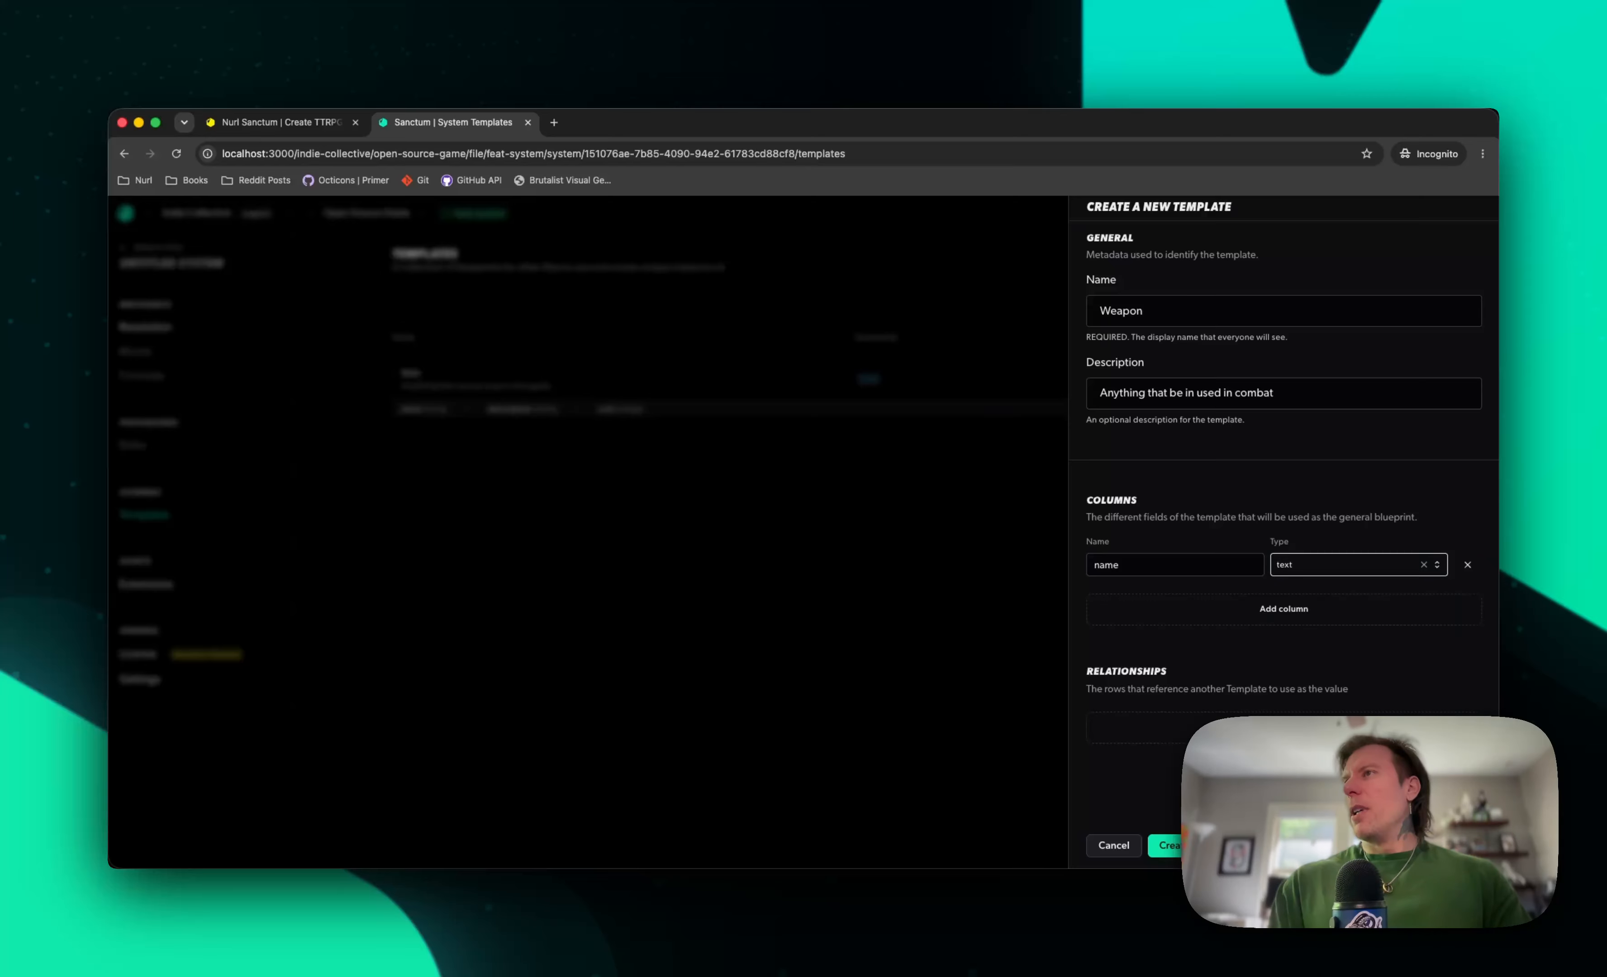
# Add a column called description with the text data type to the Weapon template
pyautogui.click(1133, 618)
pyautogui.write('de')
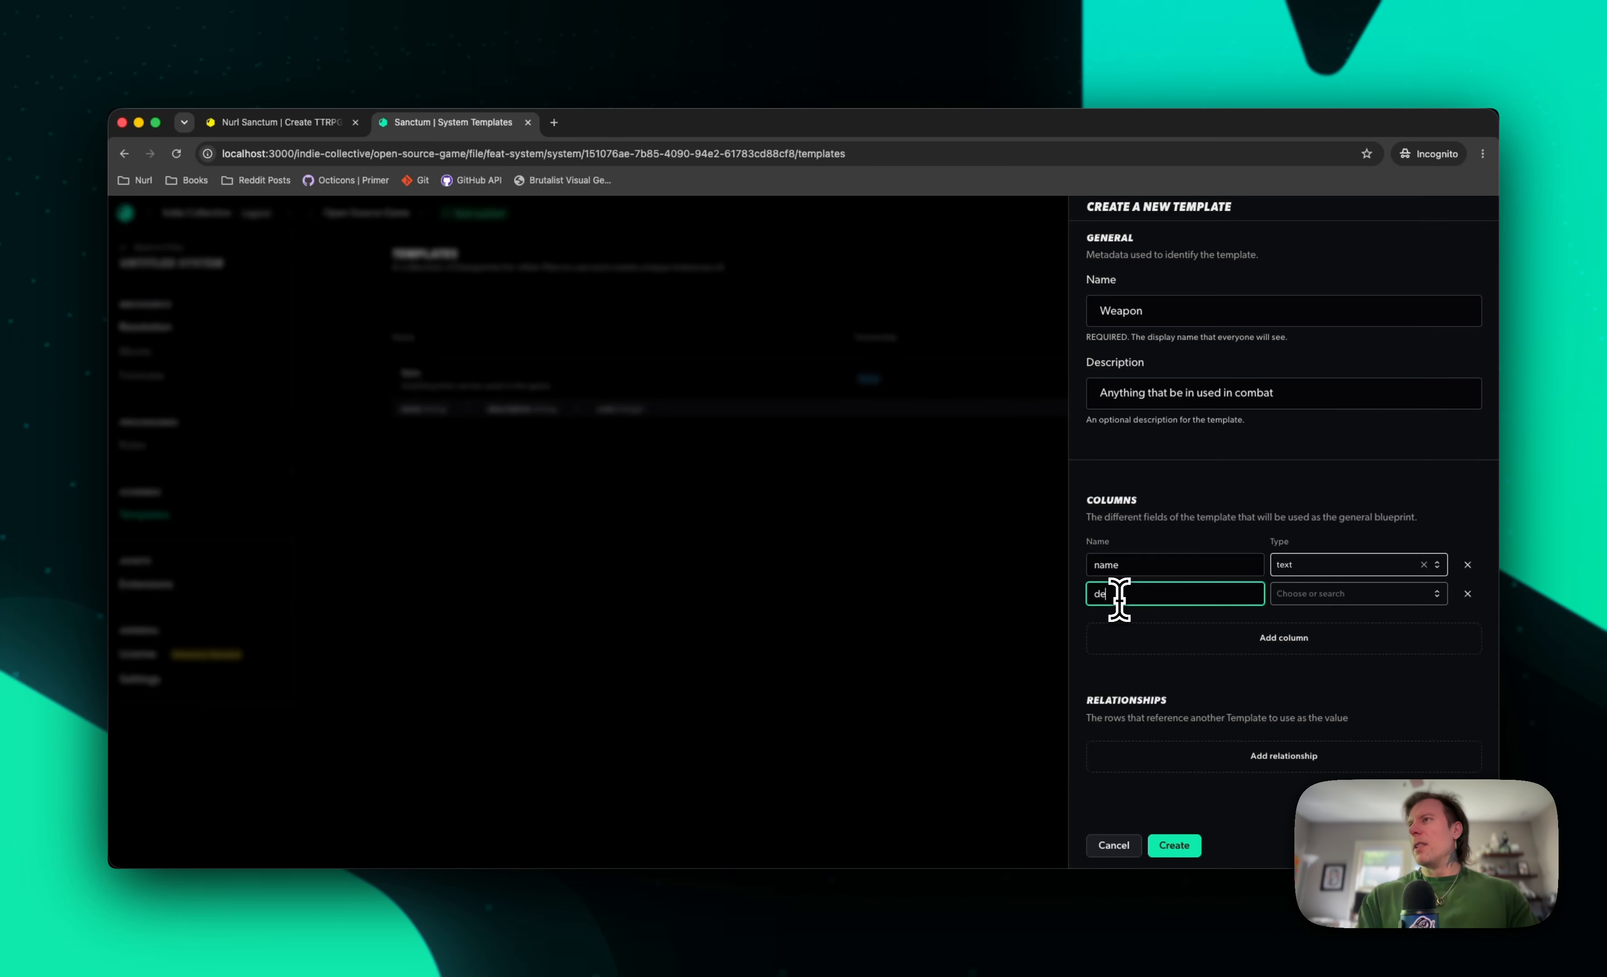
pyautogui.write('scription')
pyautogui.press('Tab')
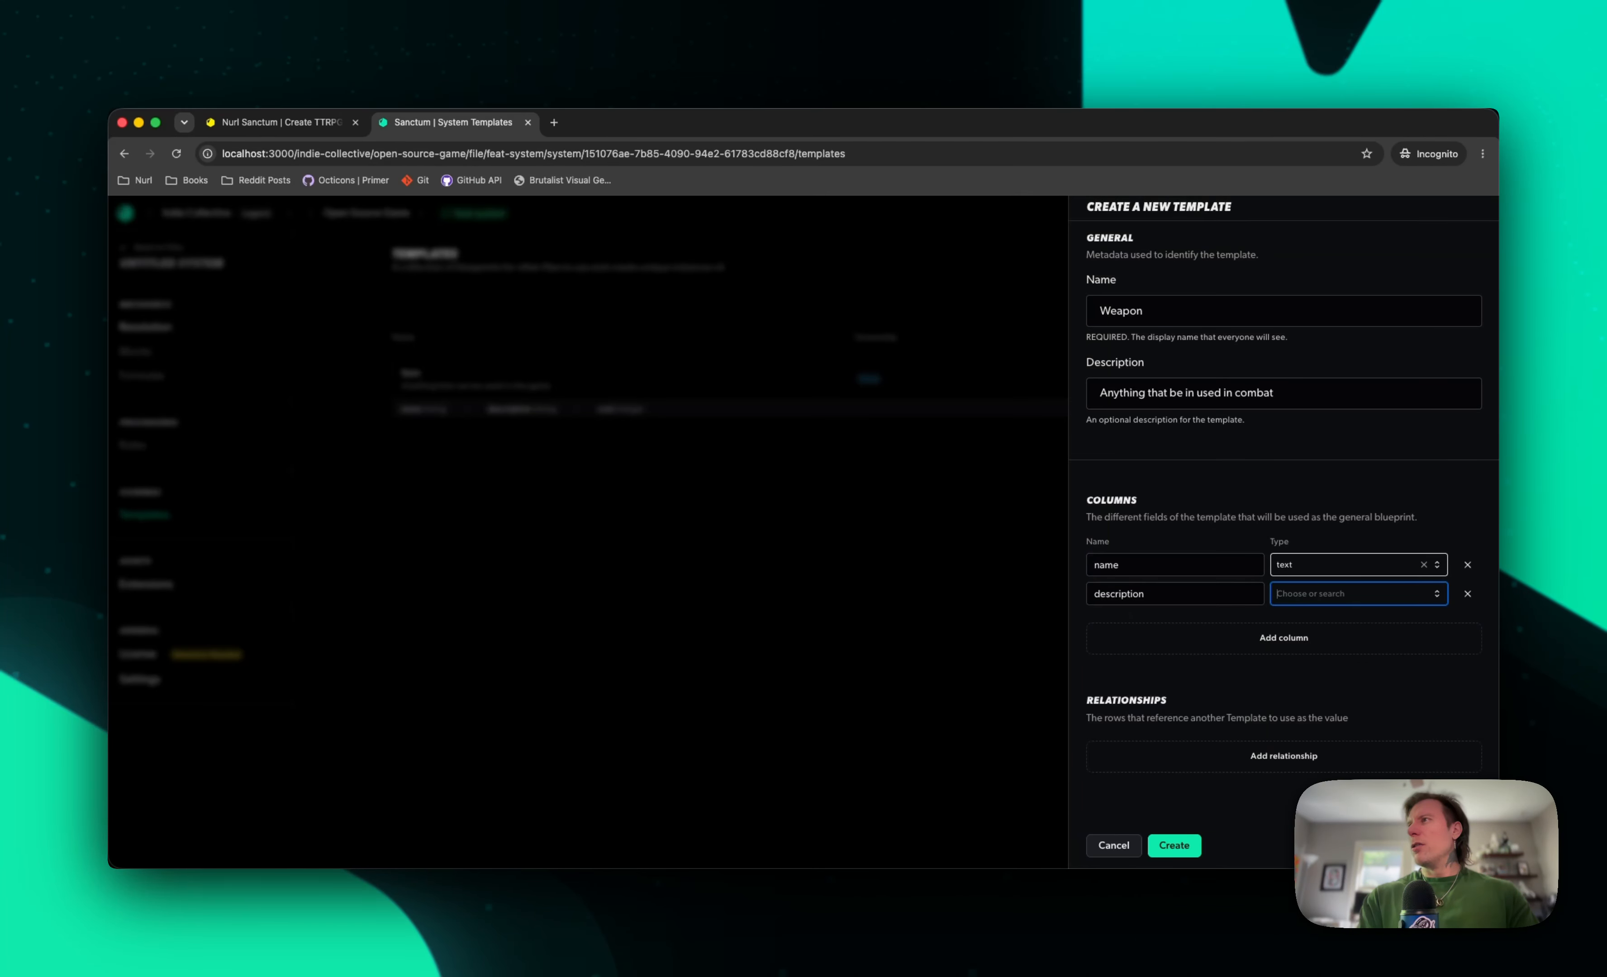
pyautogui.write('te')
pyautogui.press('Return')
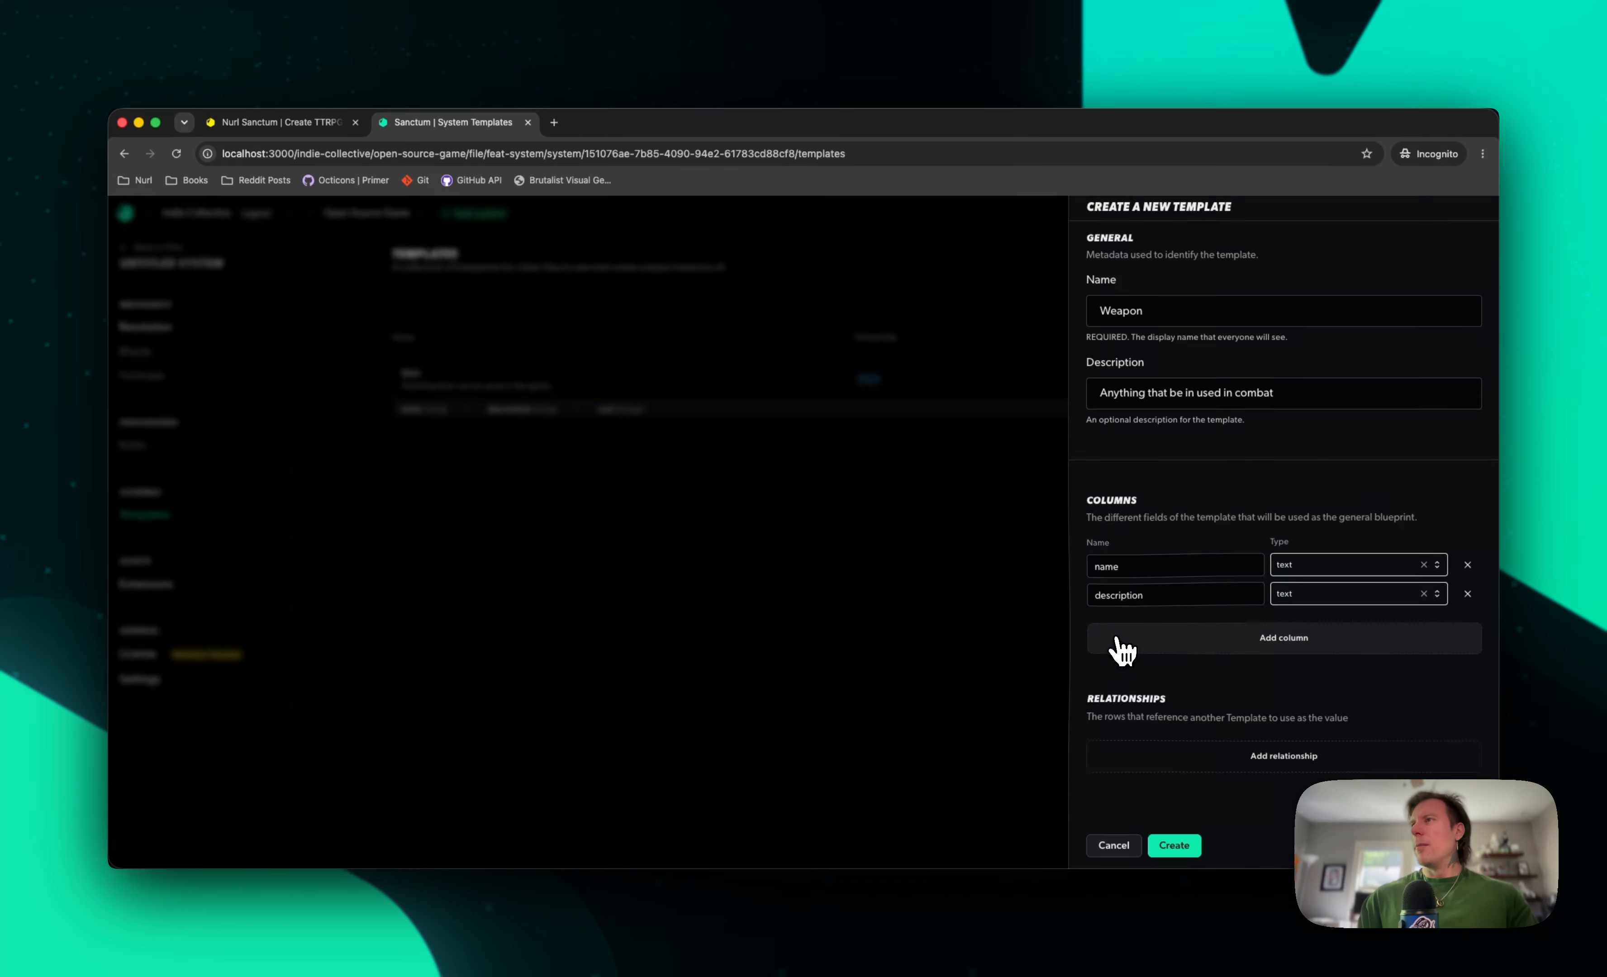
# Add a column called cost with the integer data type to the Weapon template
pyautogui.click(1119, 649)
pyautogui.write('cost')
pyautogui.press('Tab')
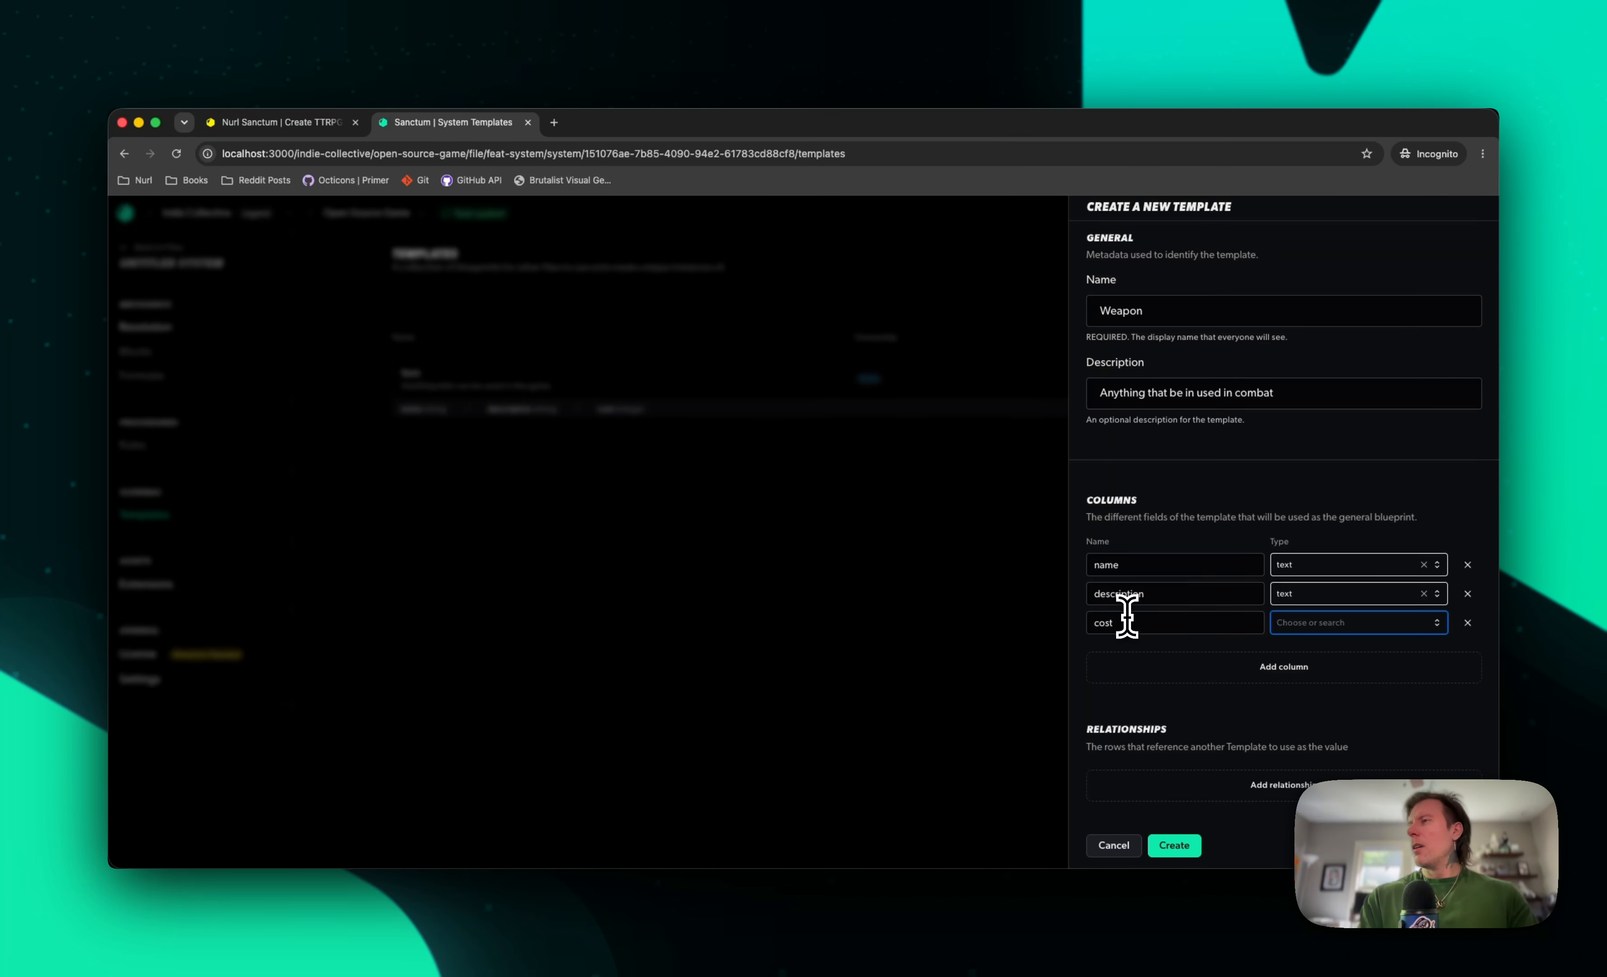
pyautogui.write('int')
pyautogui.press('Return')
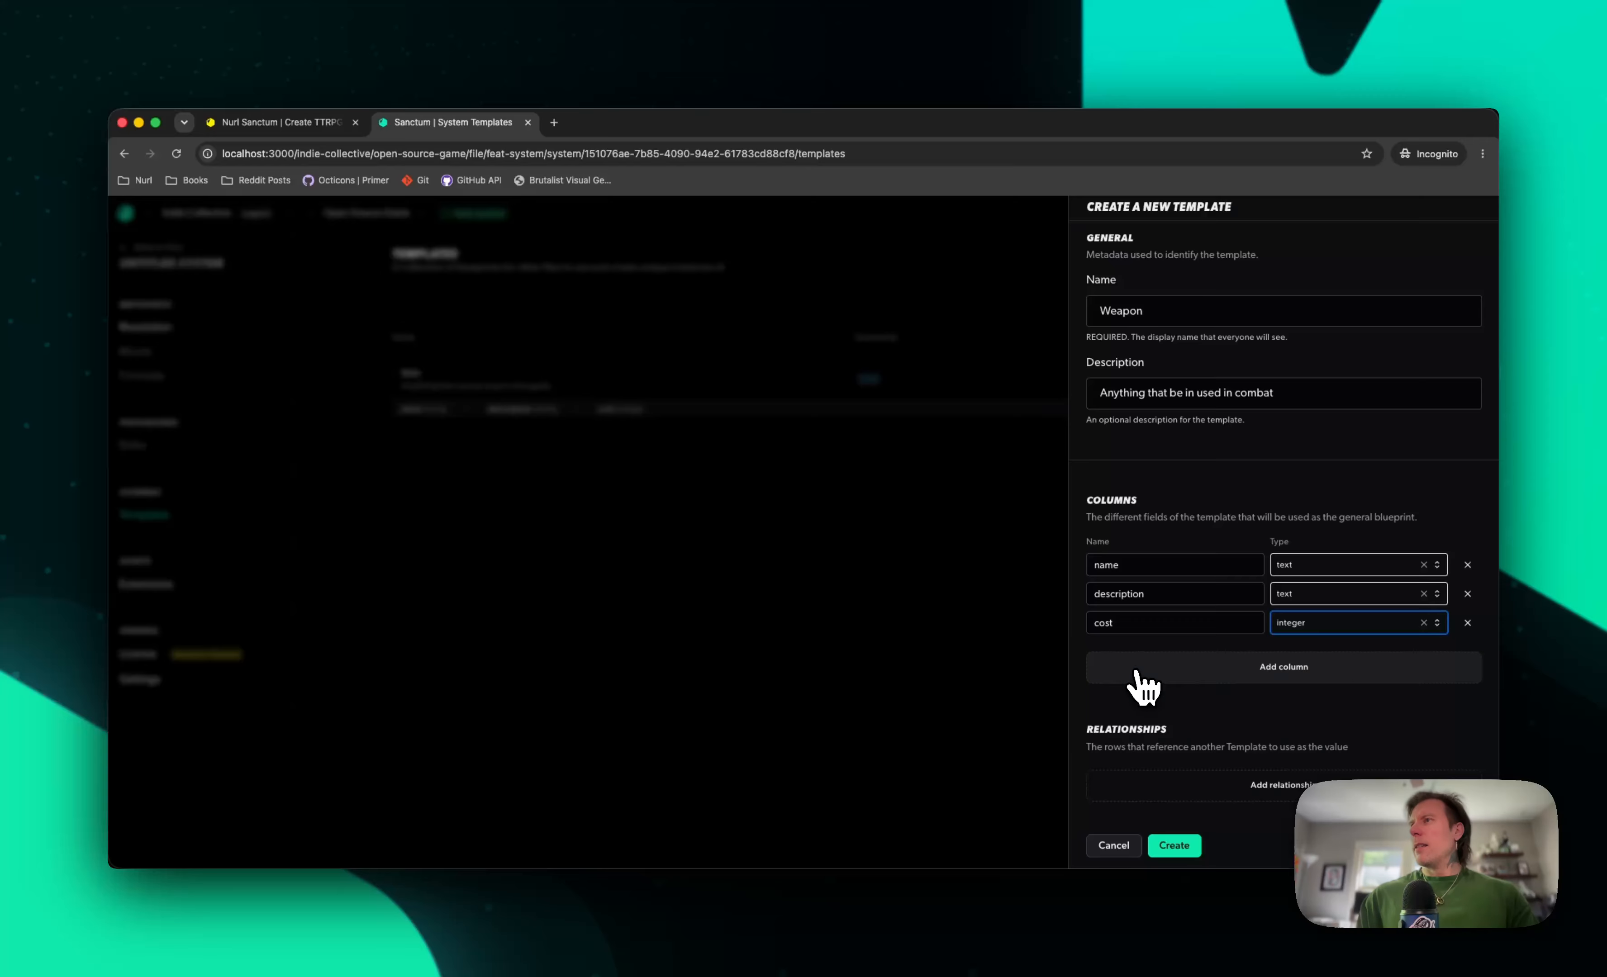
# Add a column called damage with the integer data type and create the Weapon template
pyautogui.click(1134, 666)
pyautogui.write('damage')
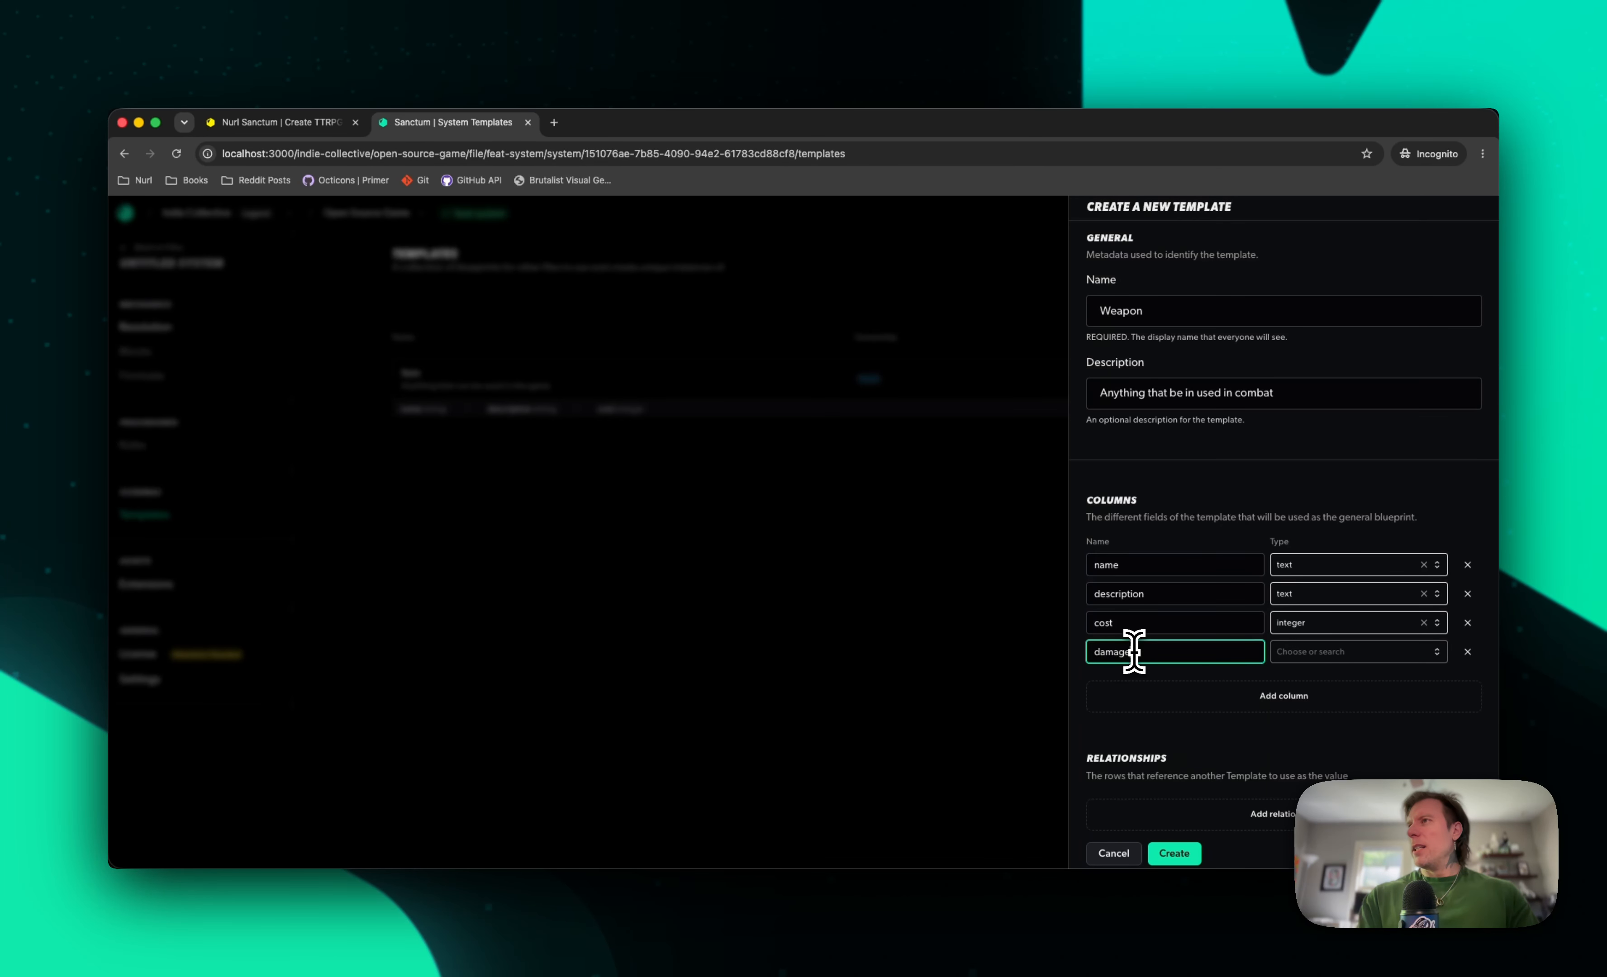
pyautogui.press('Tab')
pyautogui.write('int')
pyautogui.press('Return')
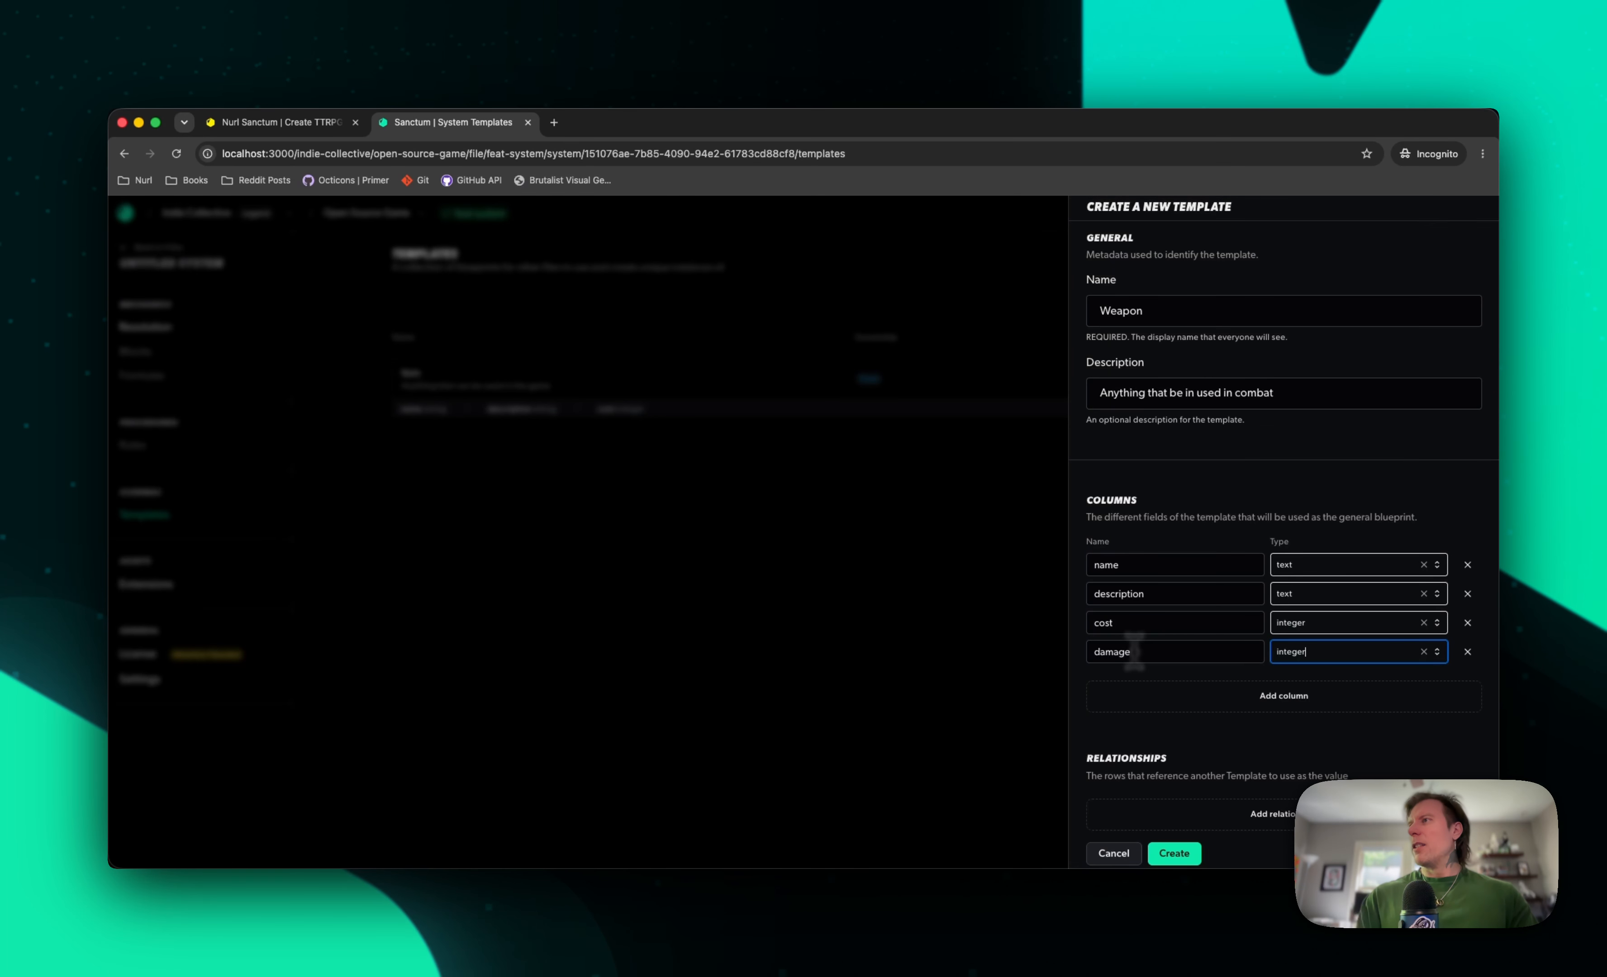
pyautogui.click(1233, 754)
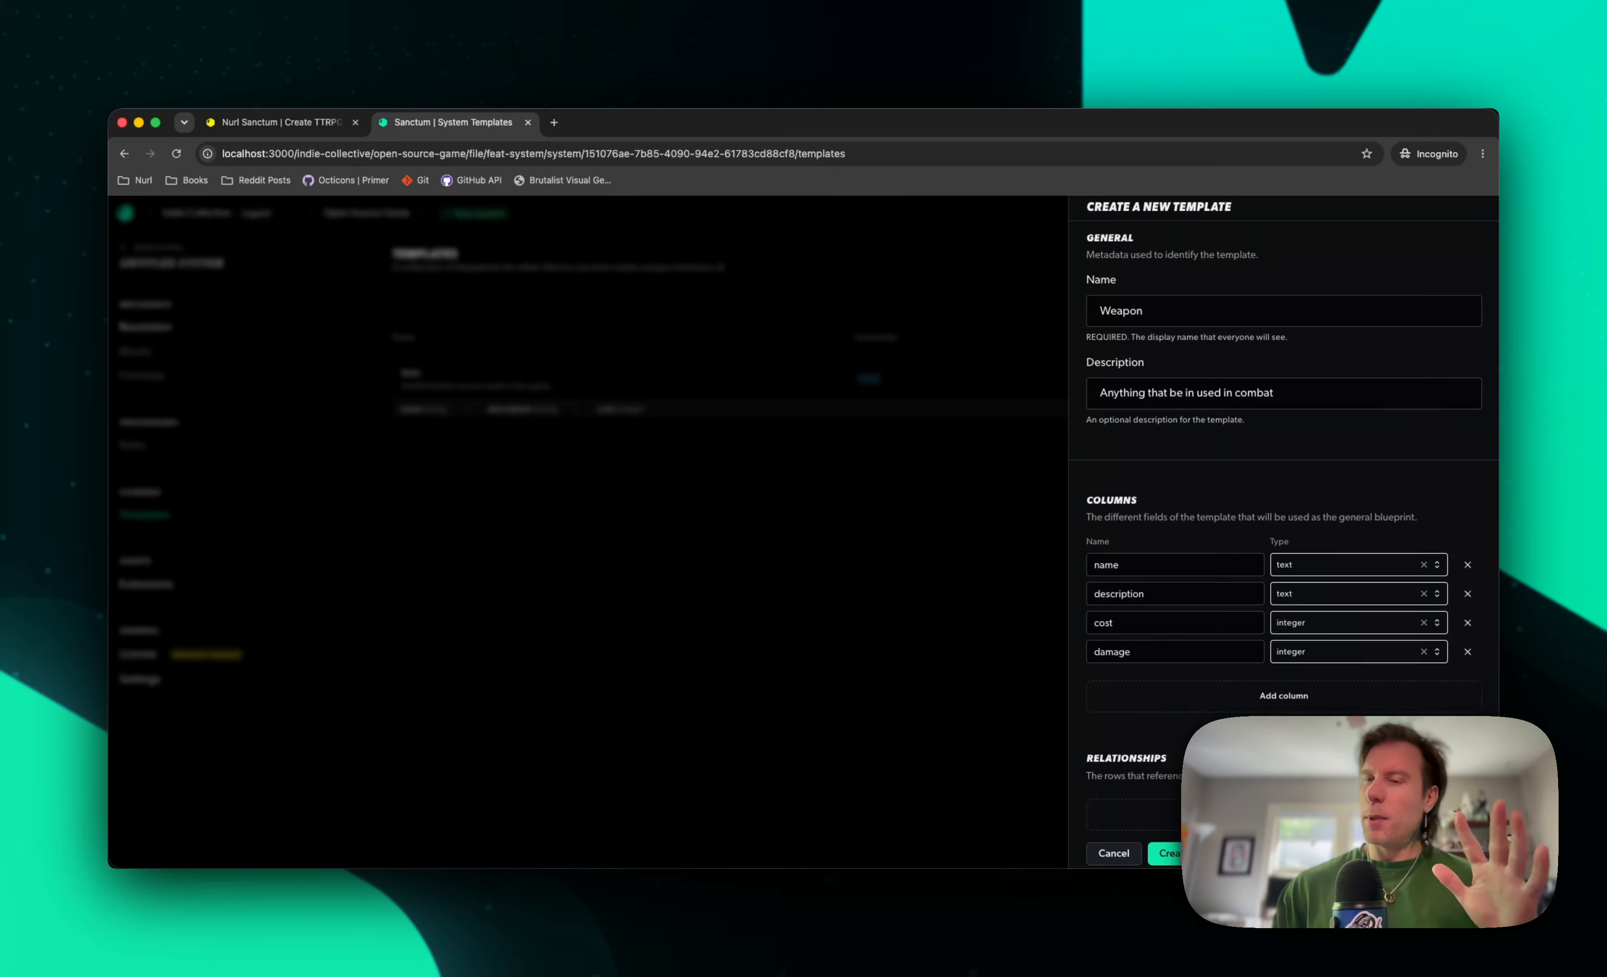
pyautogui.click(1174, 855)
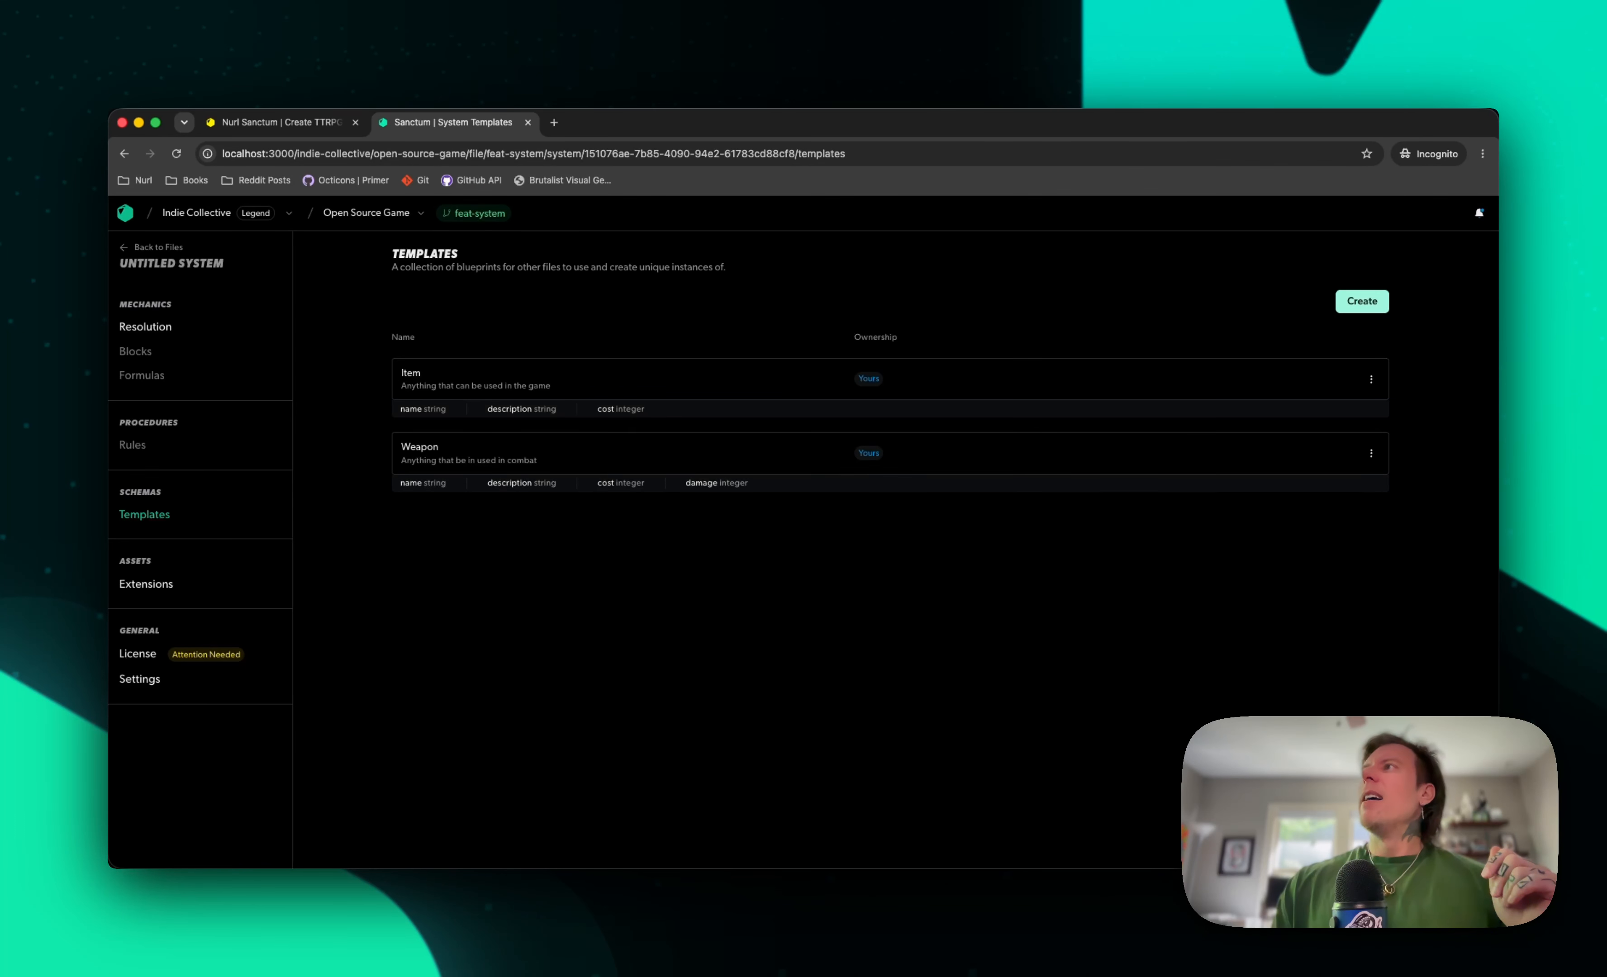
# Start another template named Class with the description "Pre-made character rollup"
pyautogui.click(1362, 302)
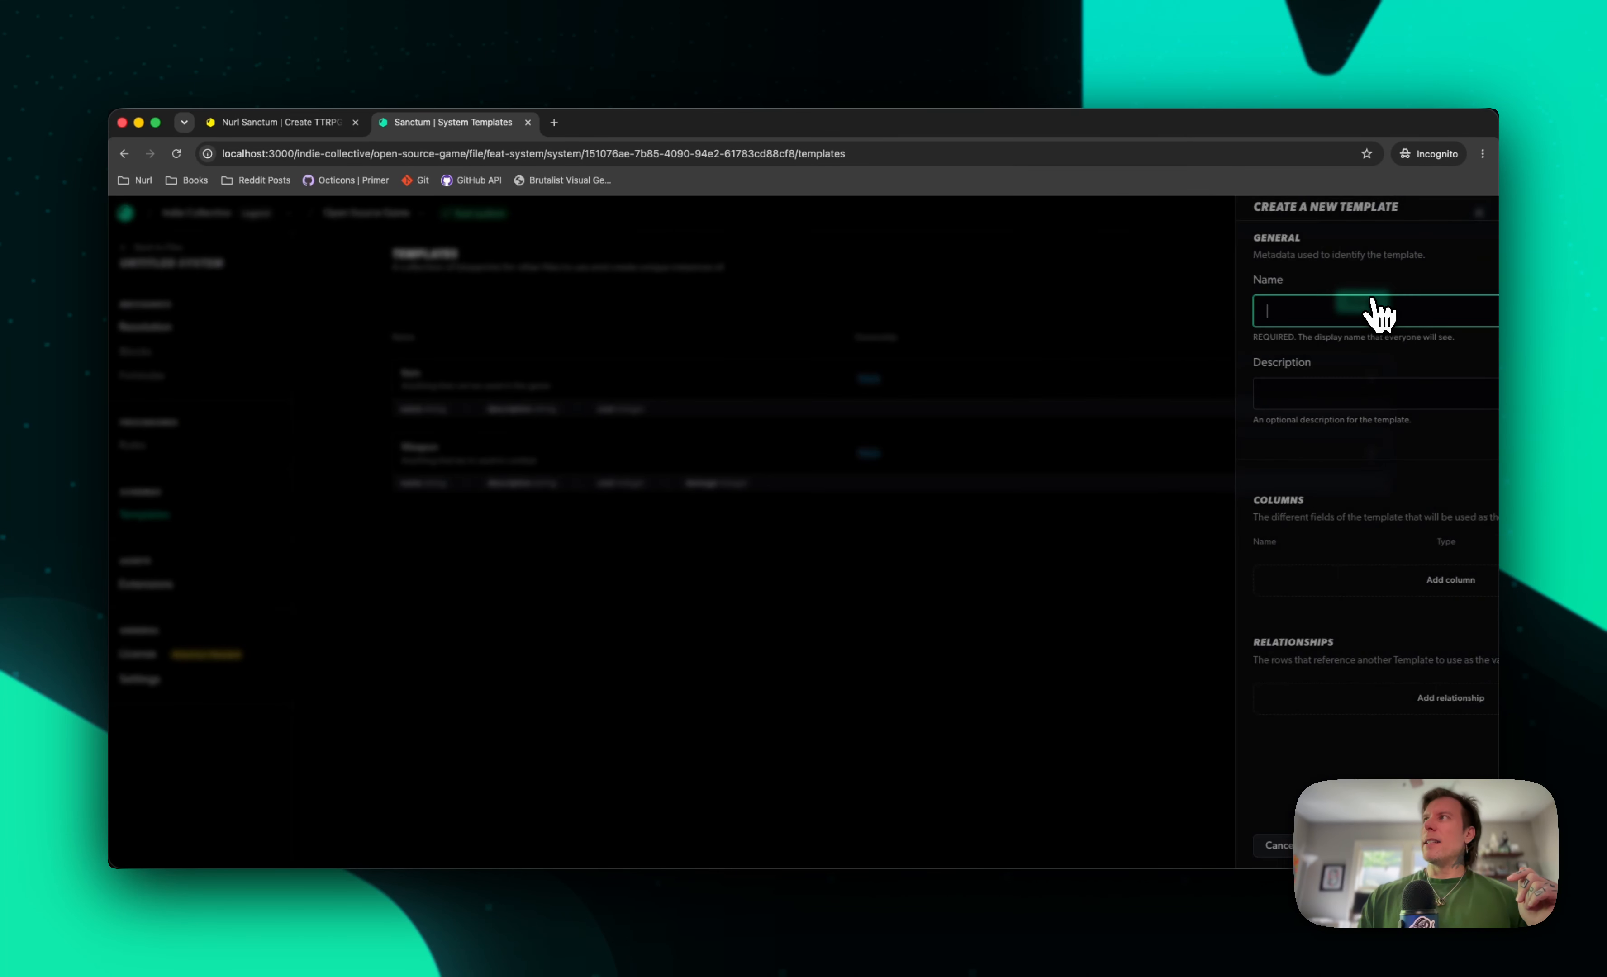
pyautogui.write('Class')
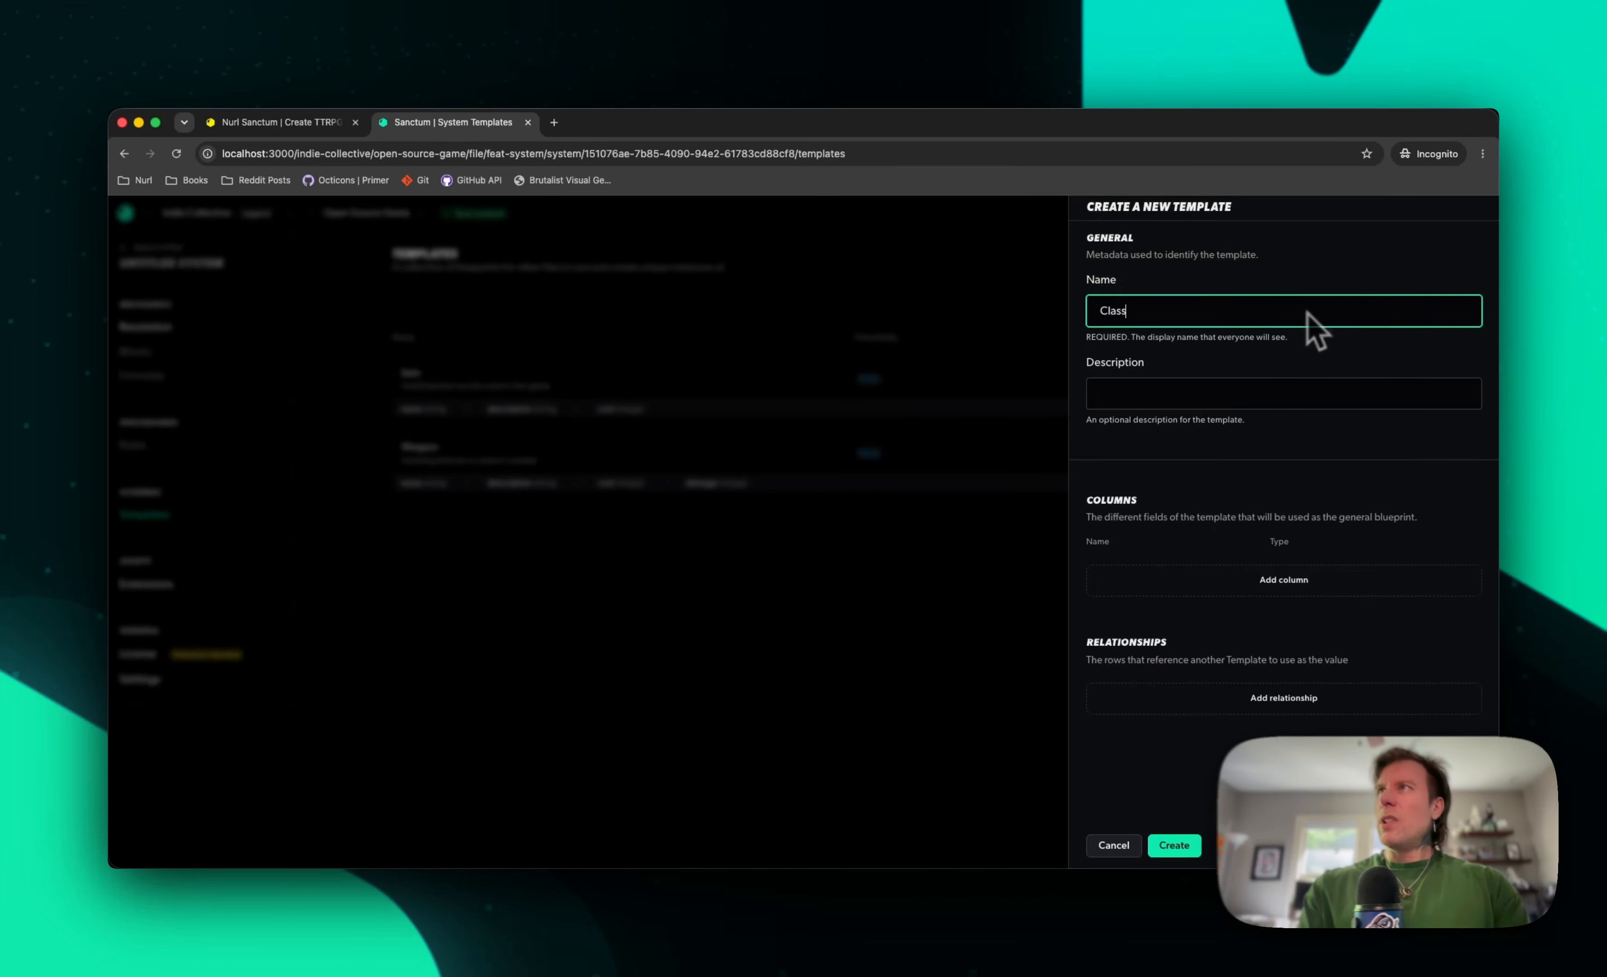
pyautogui.press('Tab')
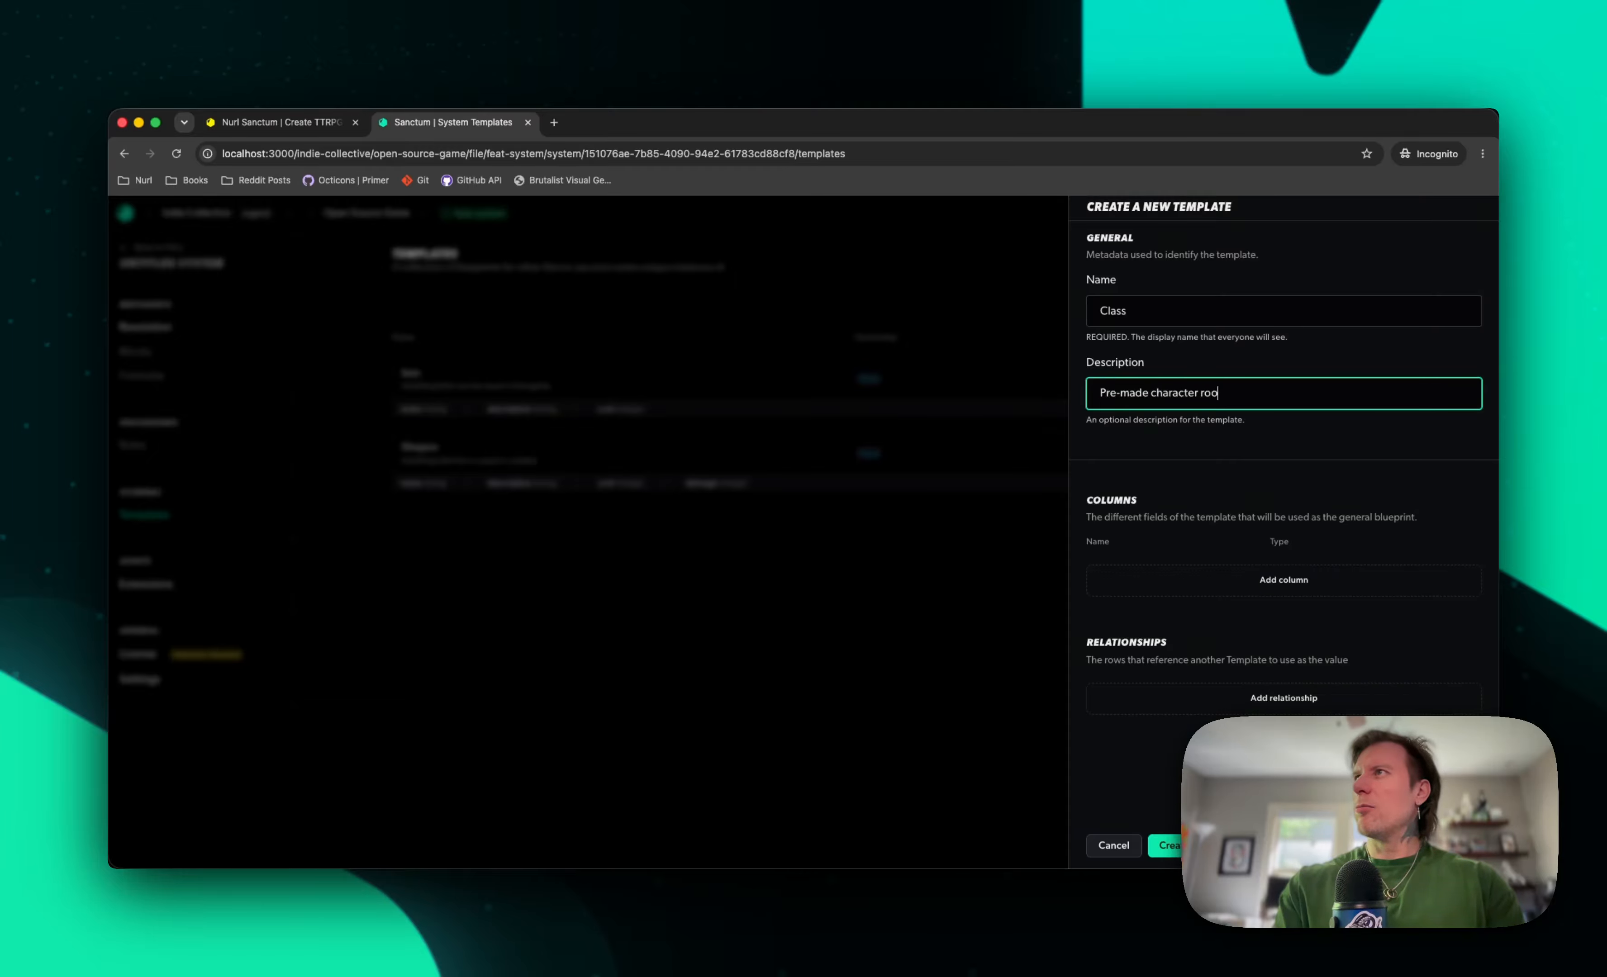
pyautogui.write('Pre-made character rollup')
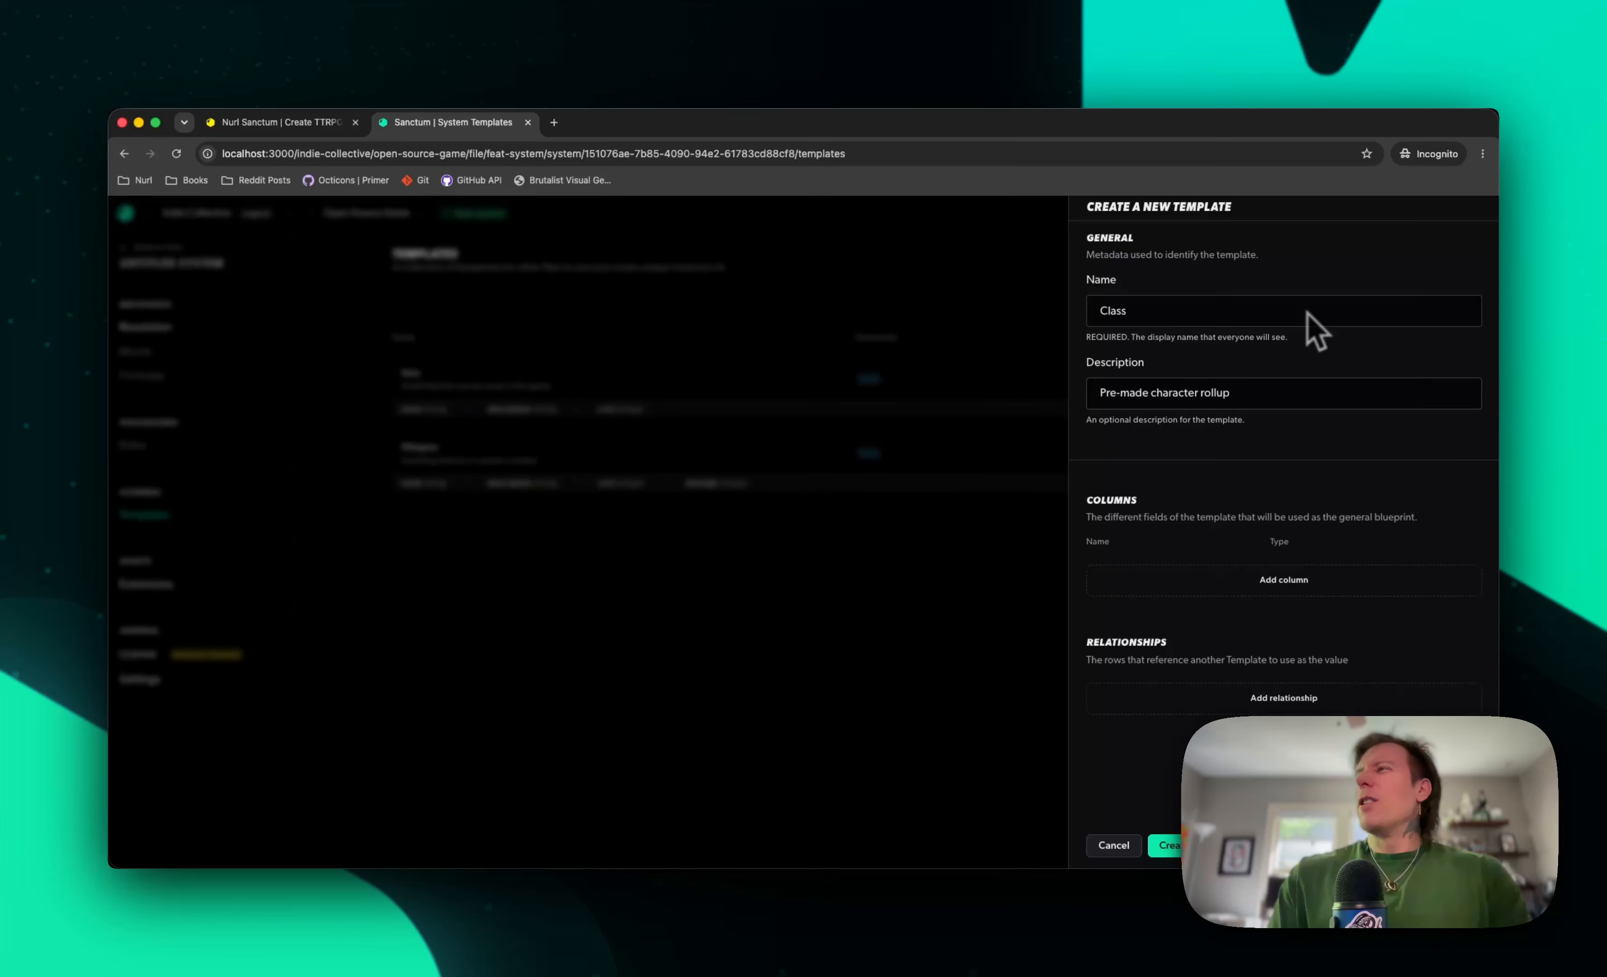
# Add a column called name with the text data type to the Class template
pyautogui.click(1321, 581)
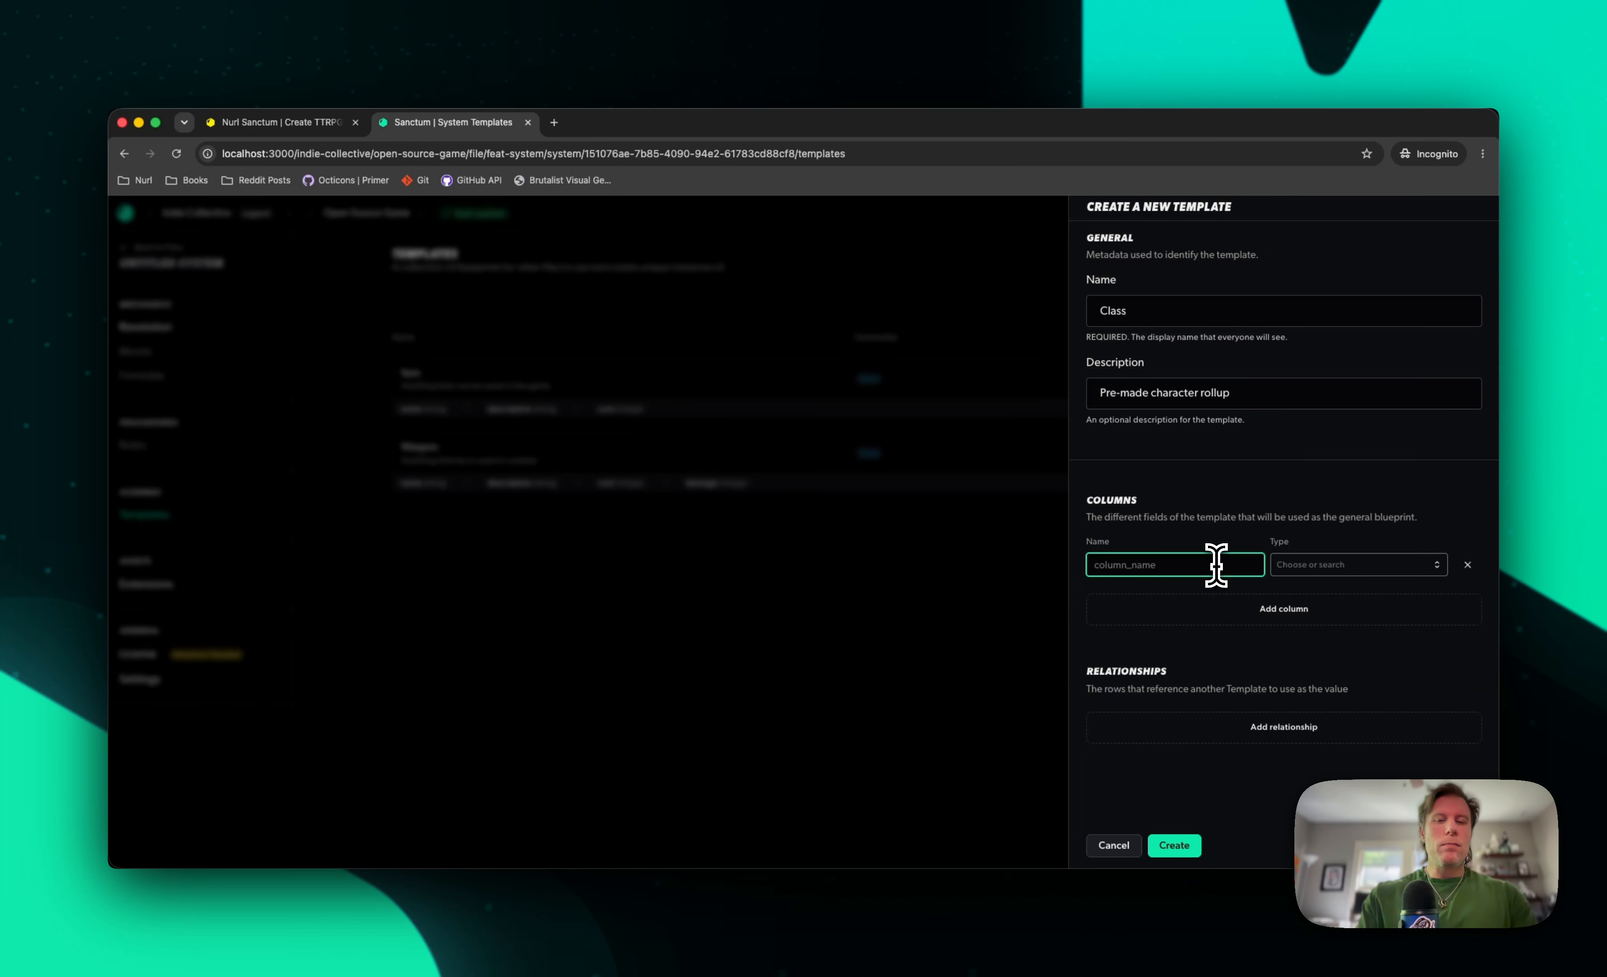
pyautogui.write('name')
pyautogui.press('Tab')
pyautogui.write('te')
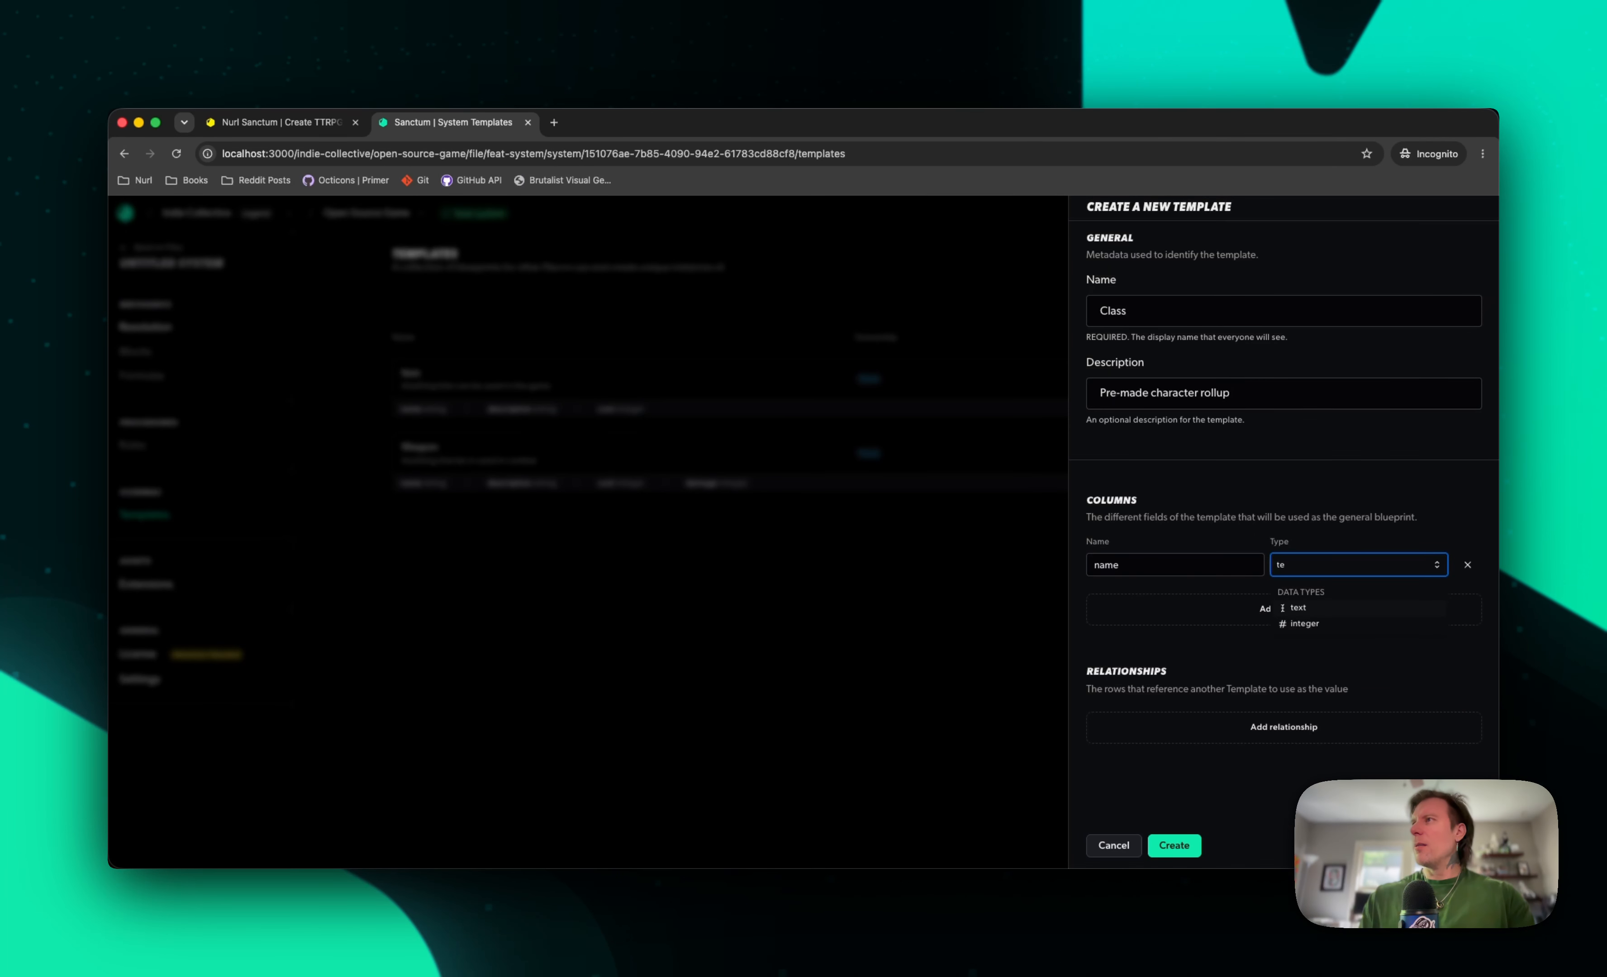
pyautogui.press('Return')
# Add a column called description with the text data type to the Class template
pyautogui.click(1214, 611)
pyautogui.write('te')
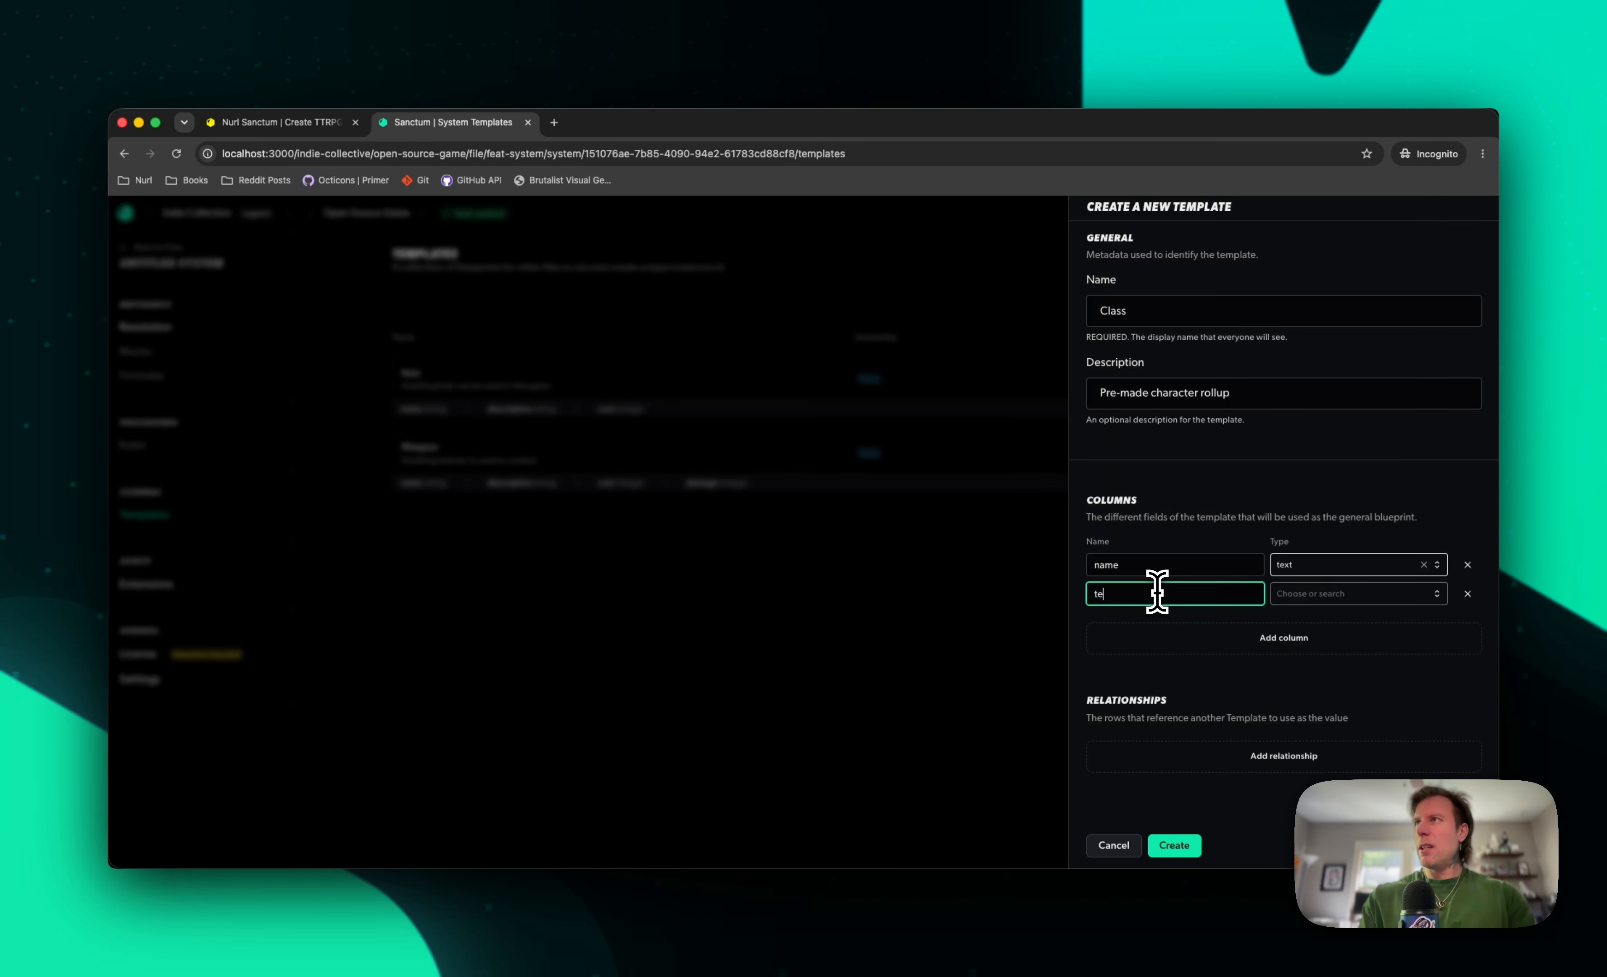
pyautogui.write('scription')
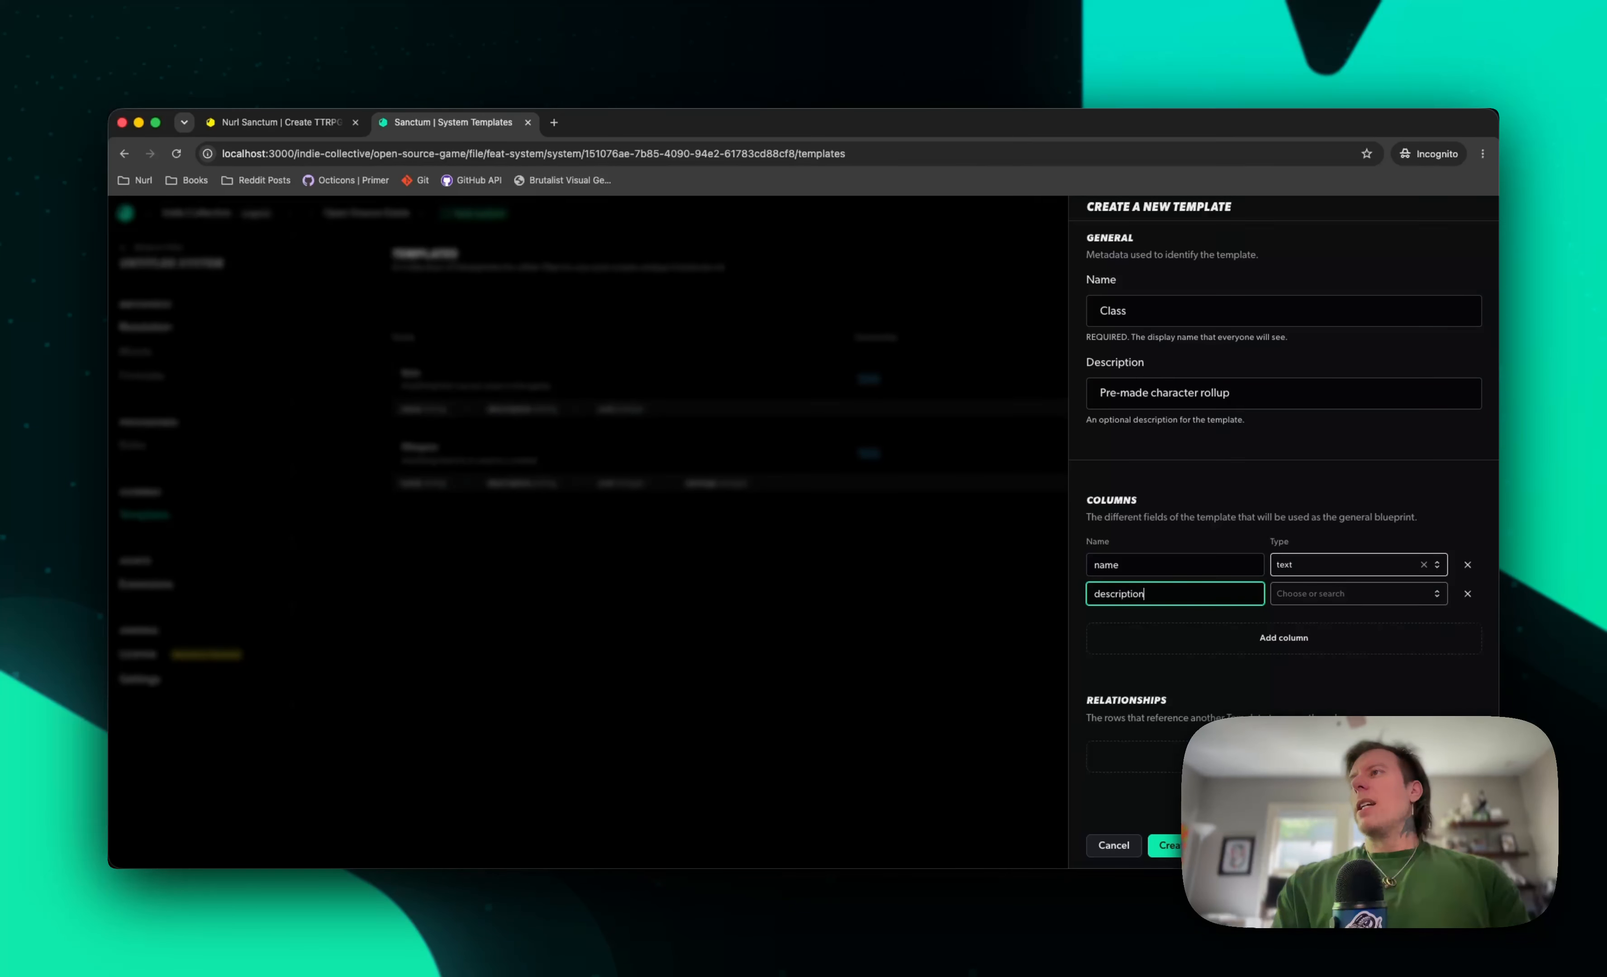
pyautogui.press('Tab')
pyautogui.write('te')
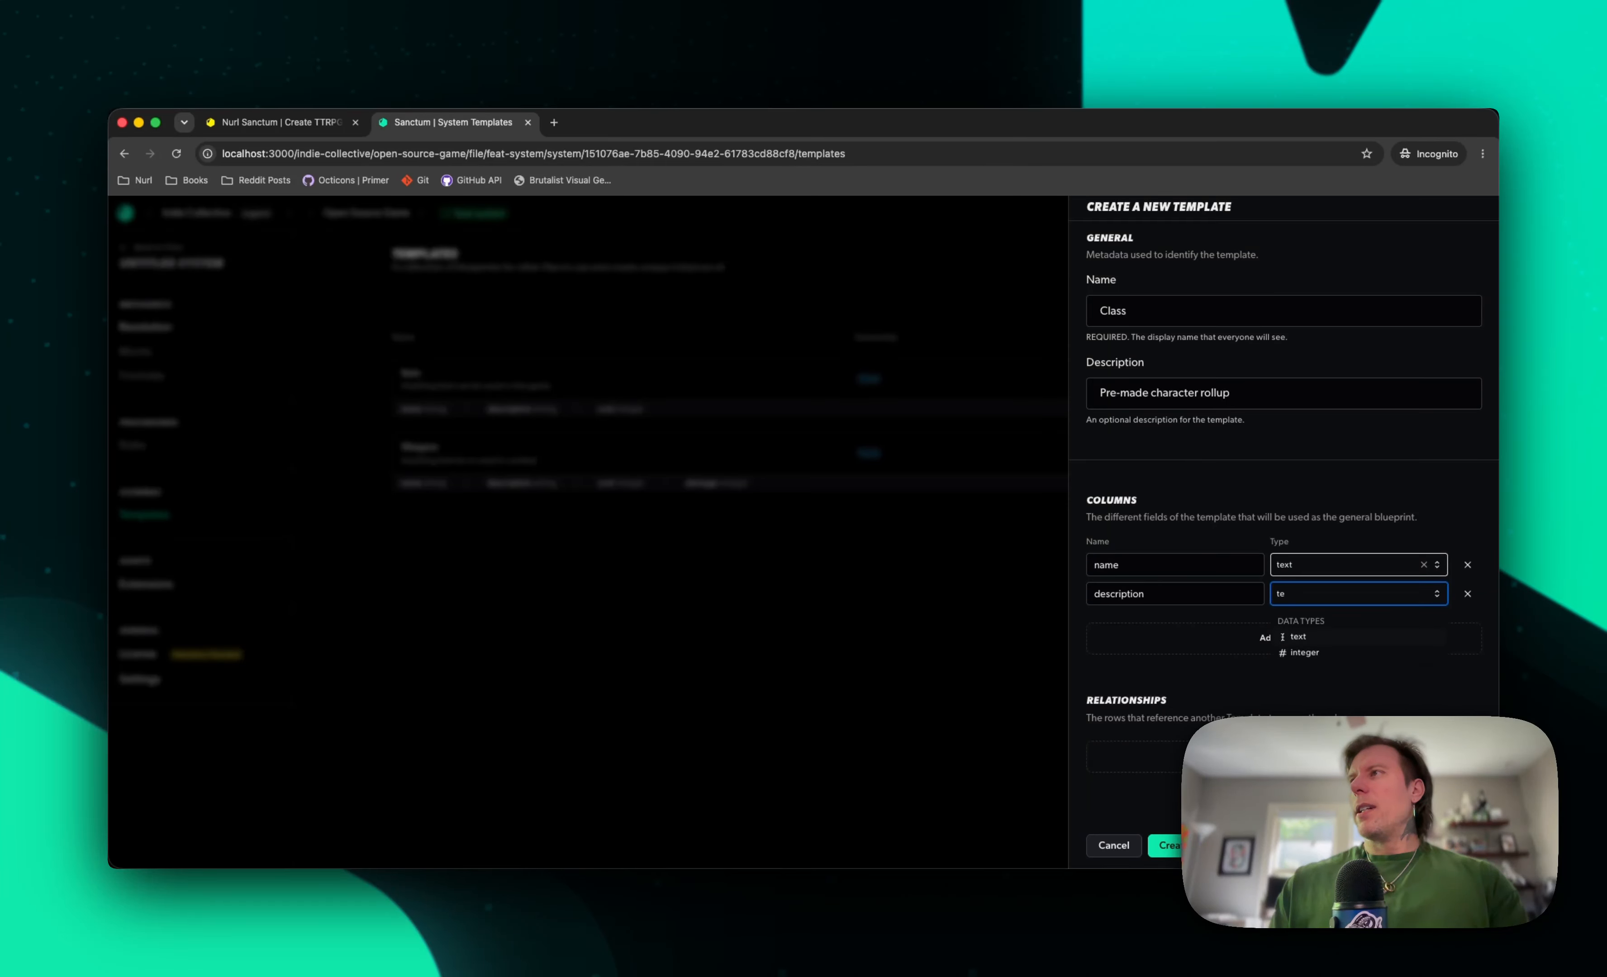
pyautogui.press('Return')
# Add a column called starting_weapon with the text data type to the Class template
pyautogui.click(1183, 642)
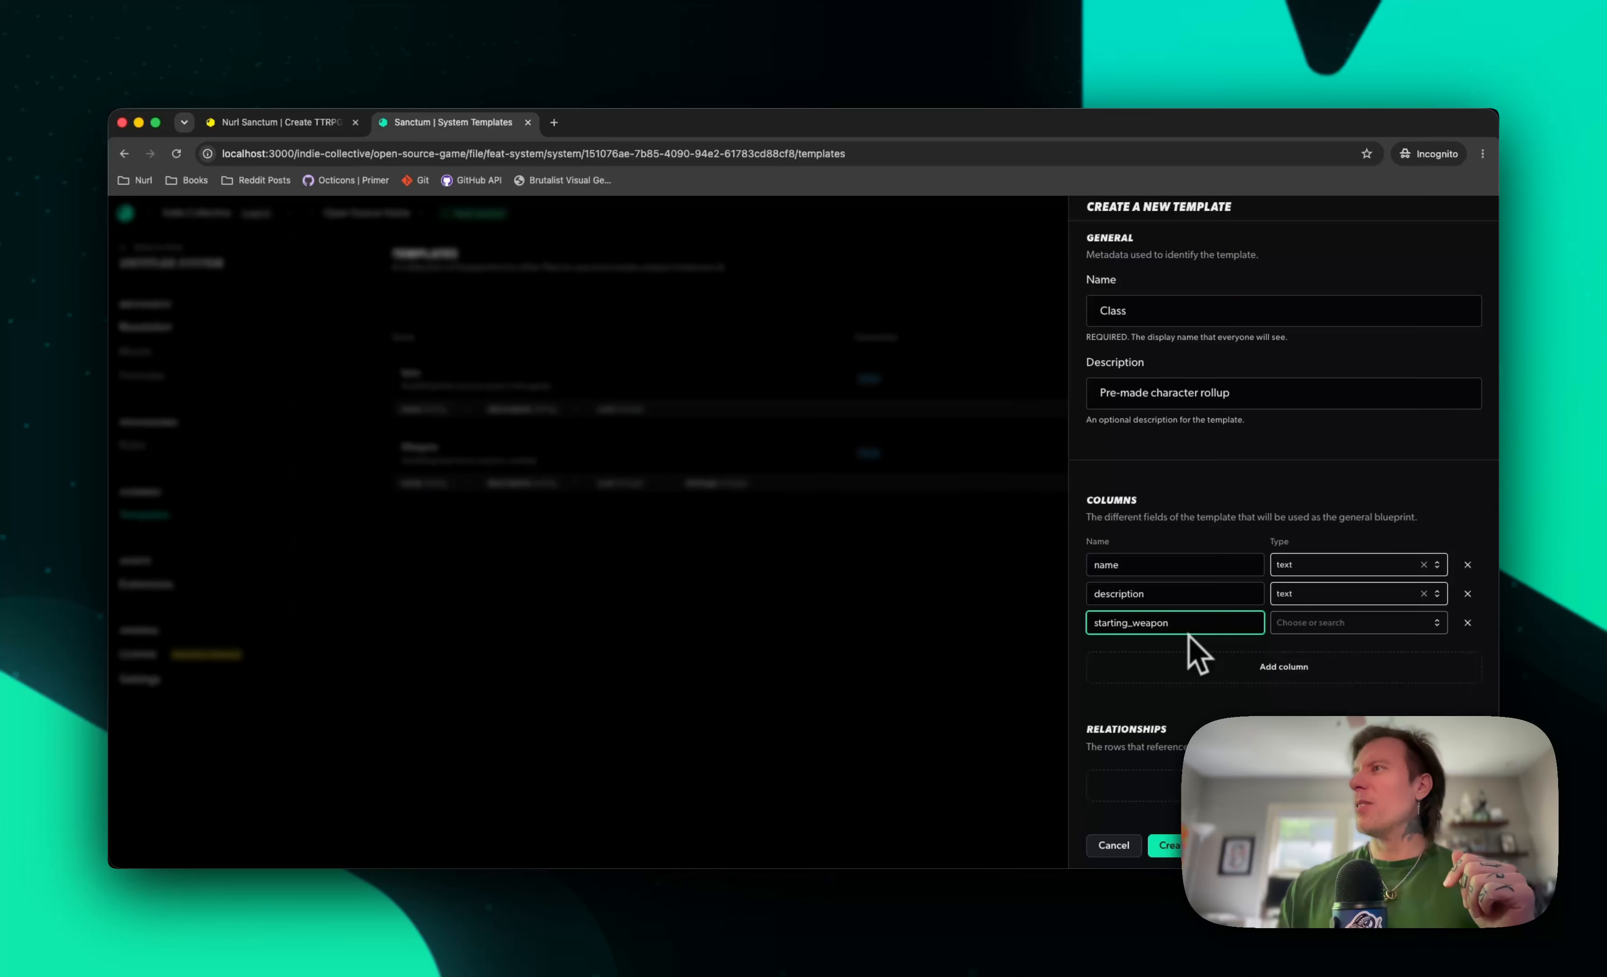
pyautogui.click(1440, 625)
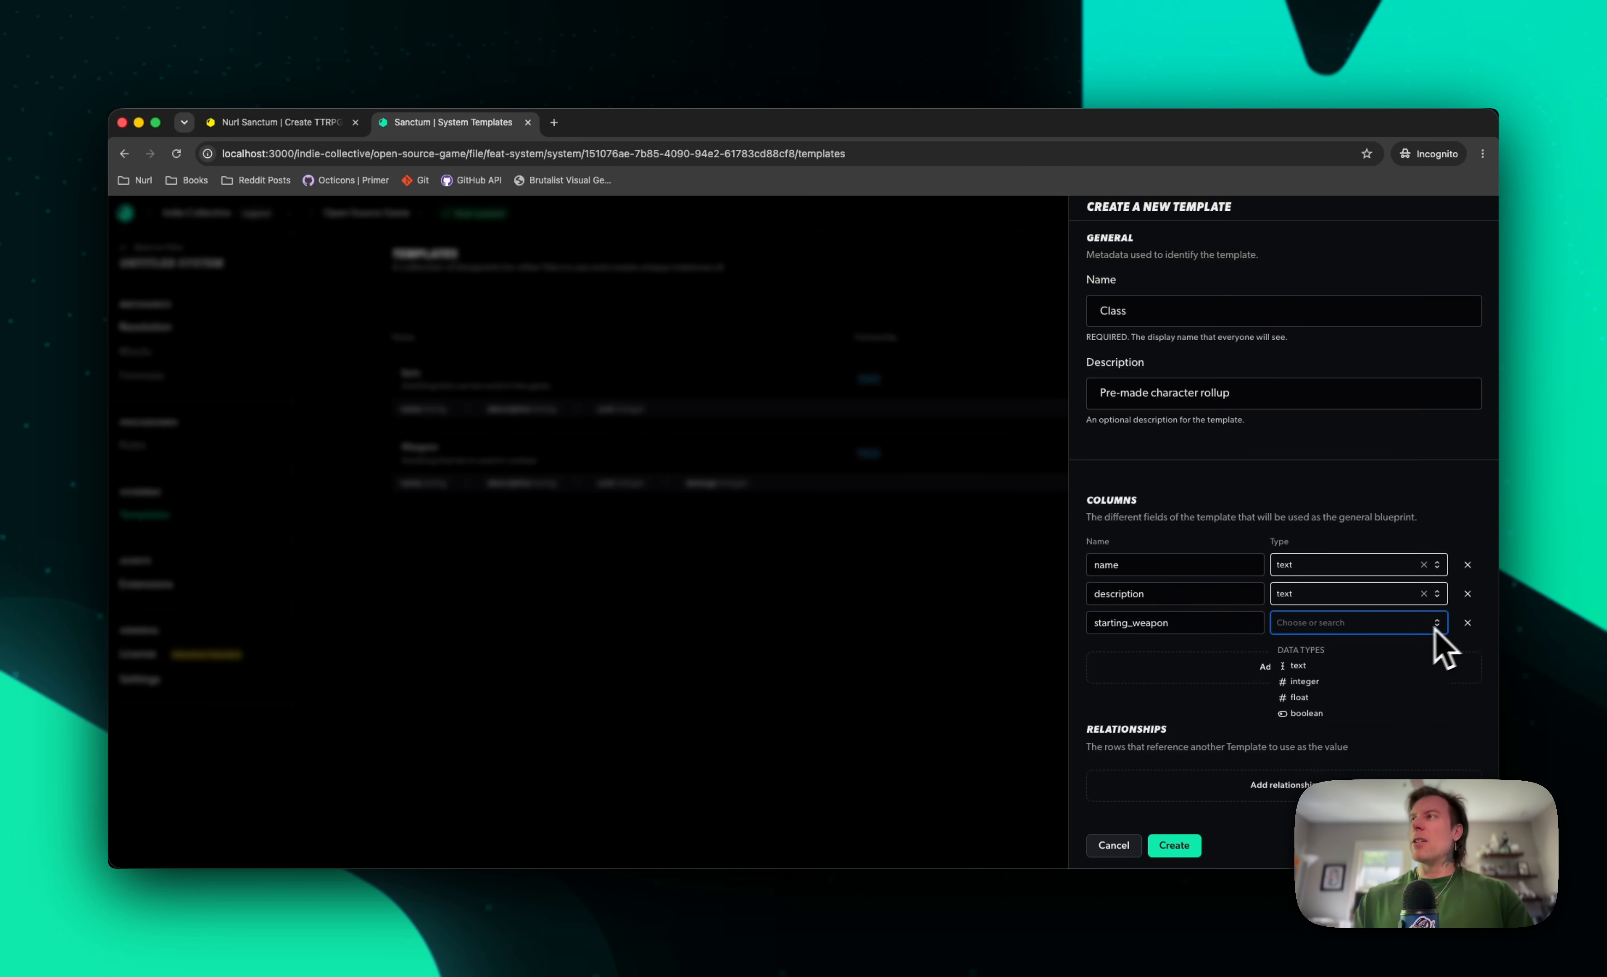
pyautogui.click(1352, 669)
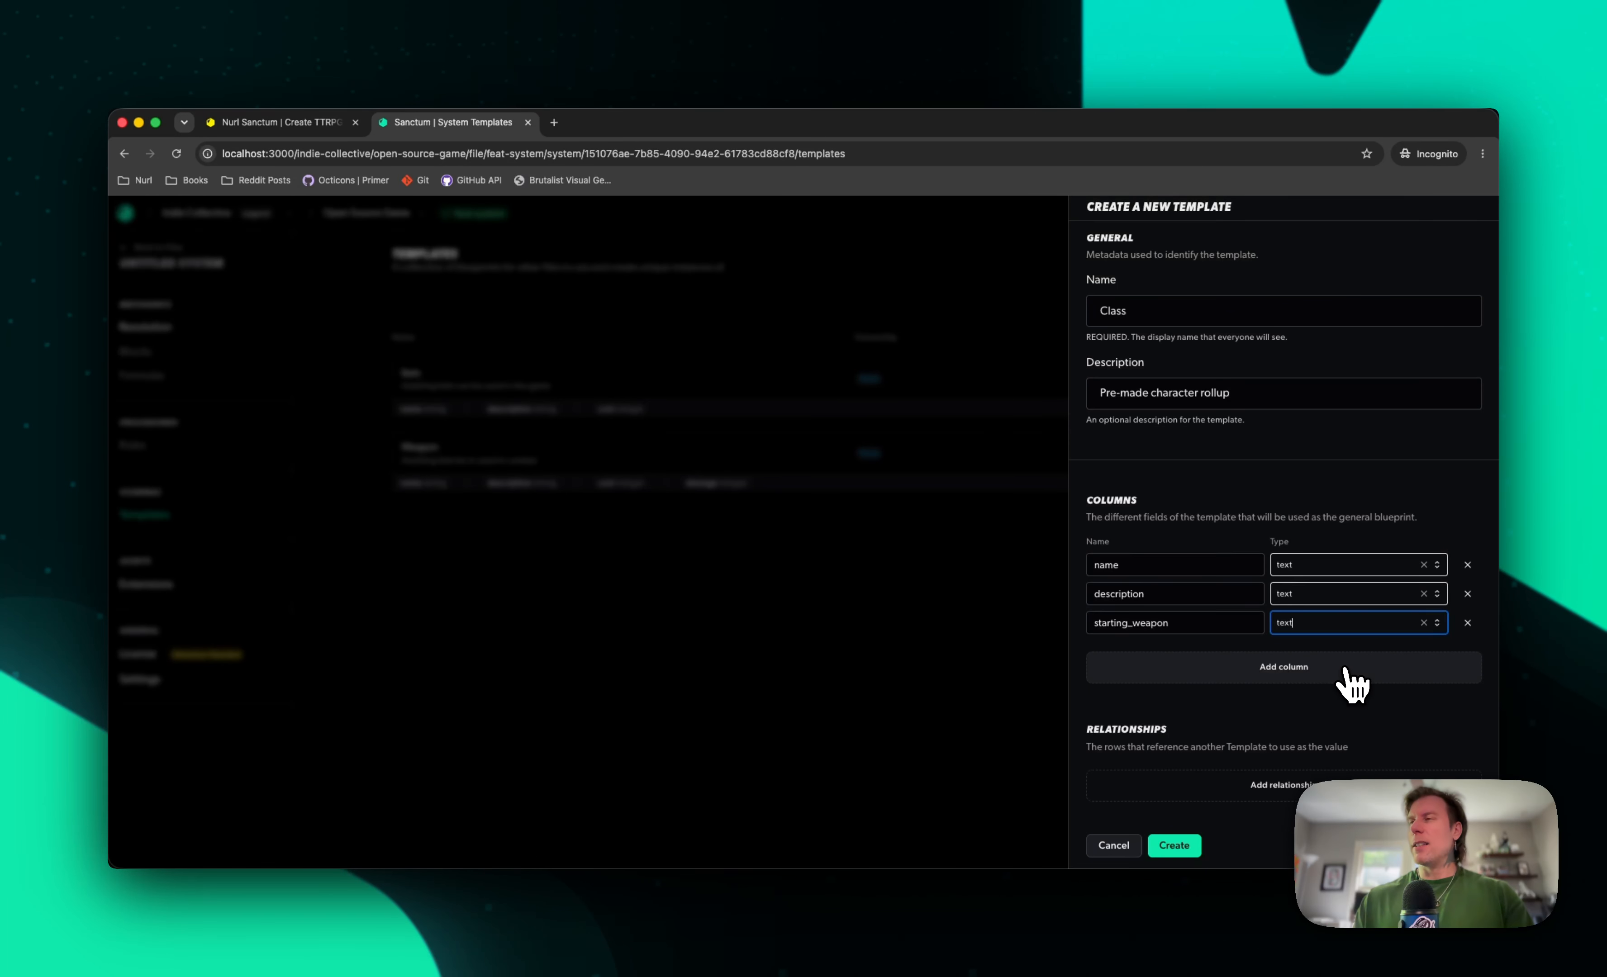
# Add a column called starting_equiptment with the text data type to the Class template
pyautogui.click(1348, 678)
pyautogui.click(1141, 649)
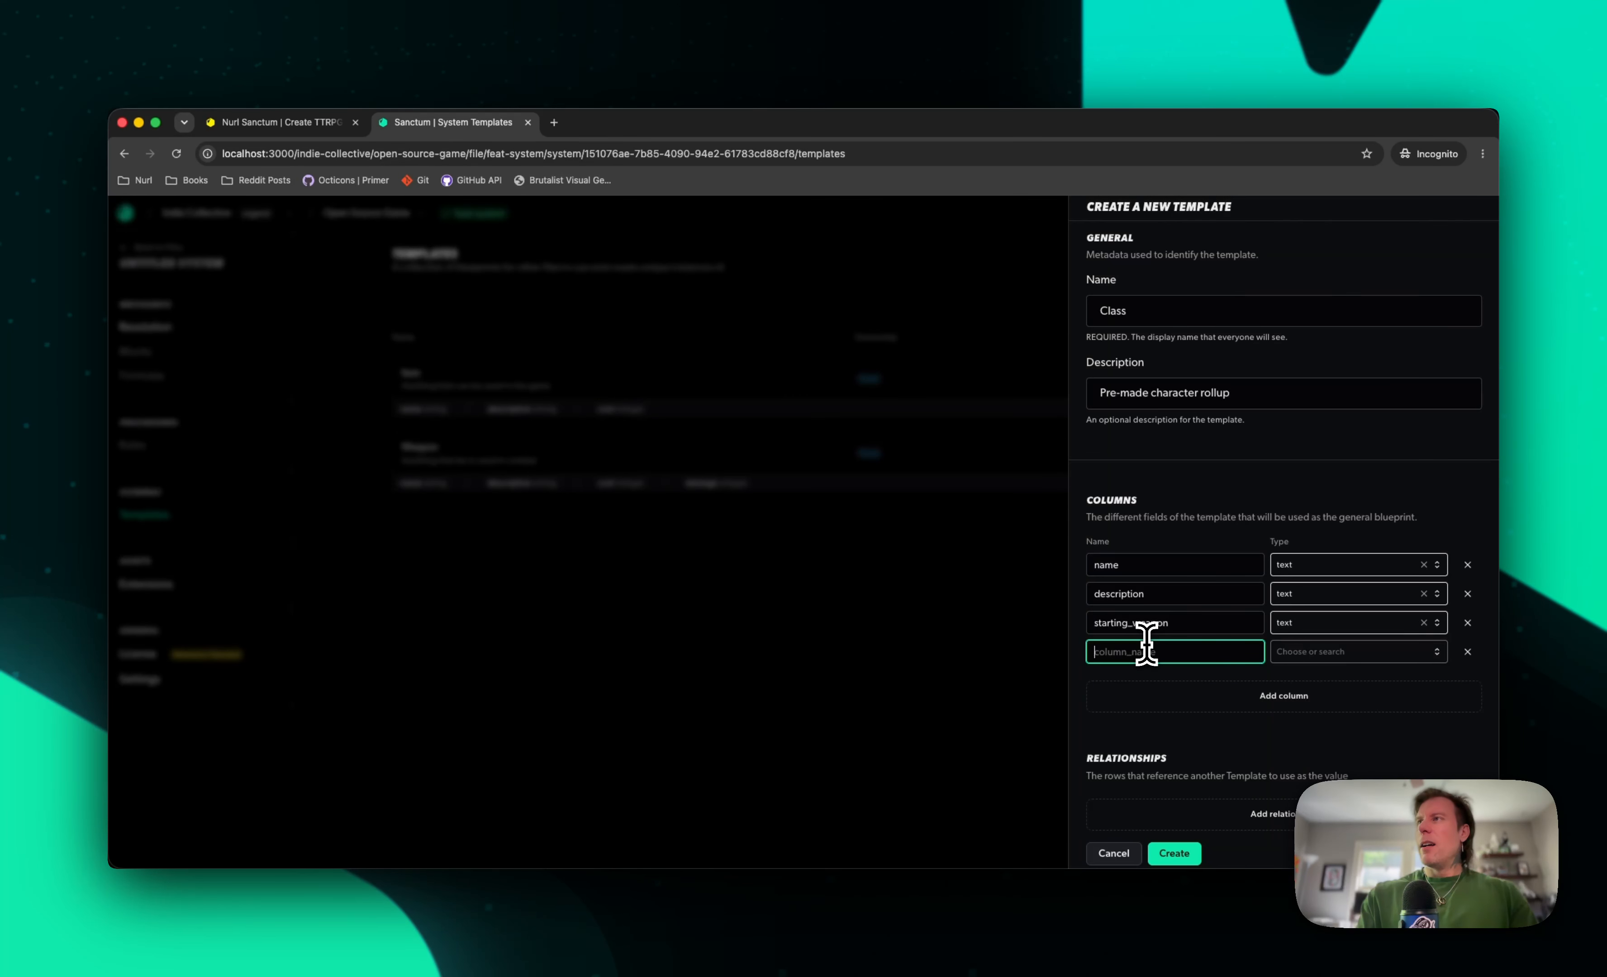
pyautogui.write('starting_equiptment')
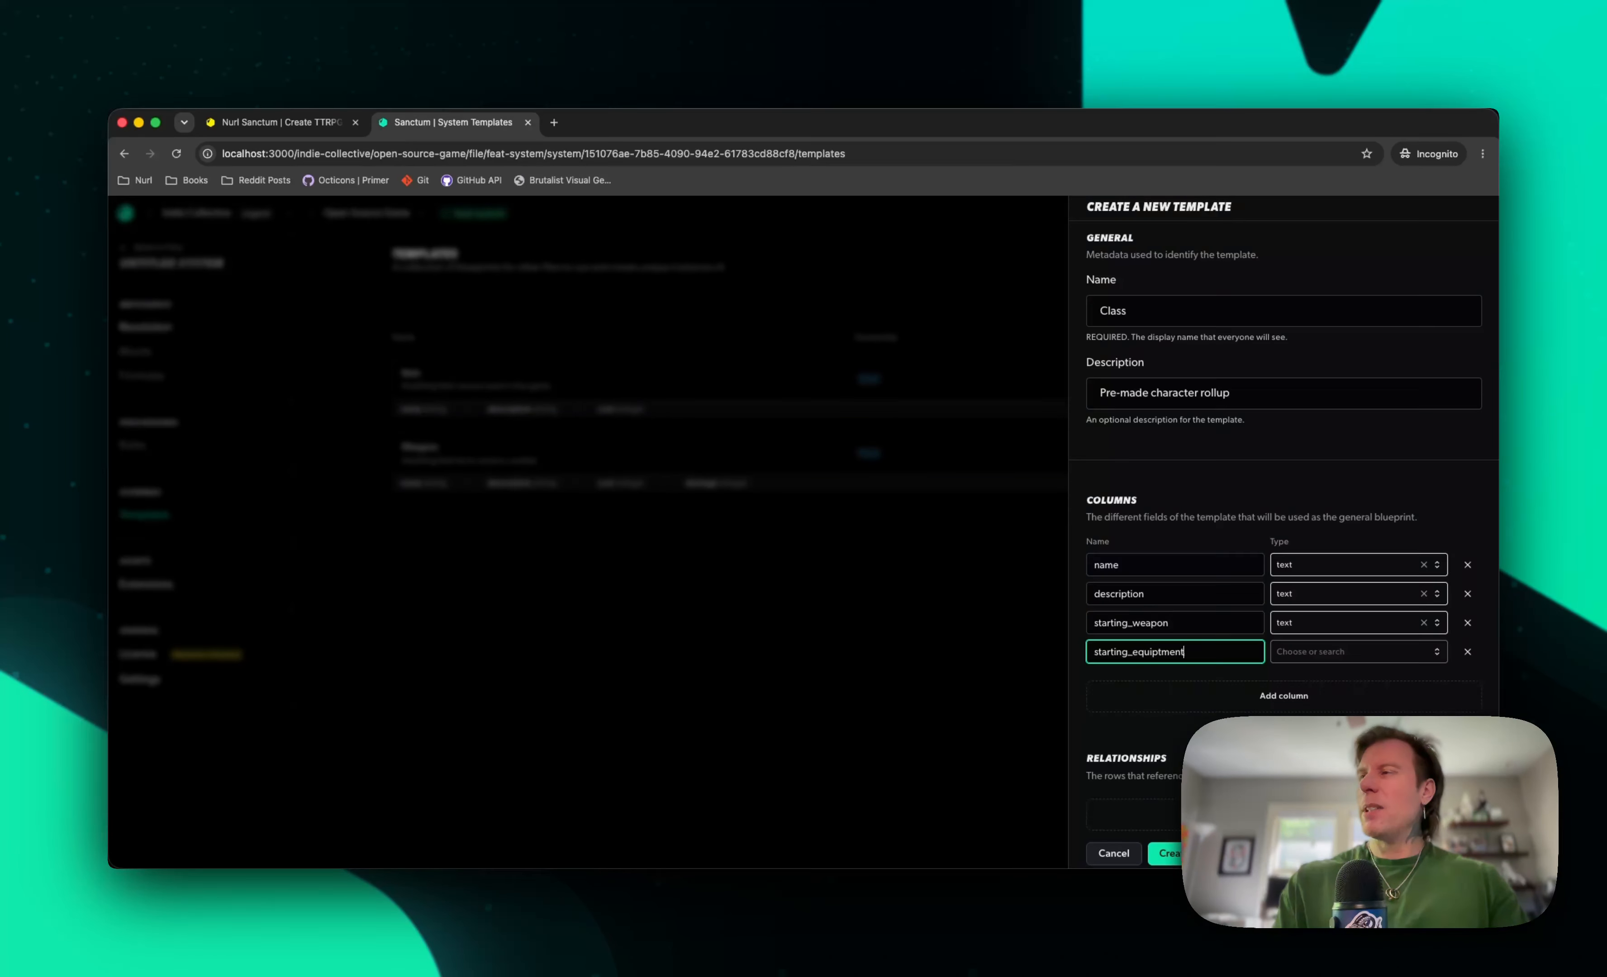
pyautogui.press('Tab')
pyautogui.write('te')
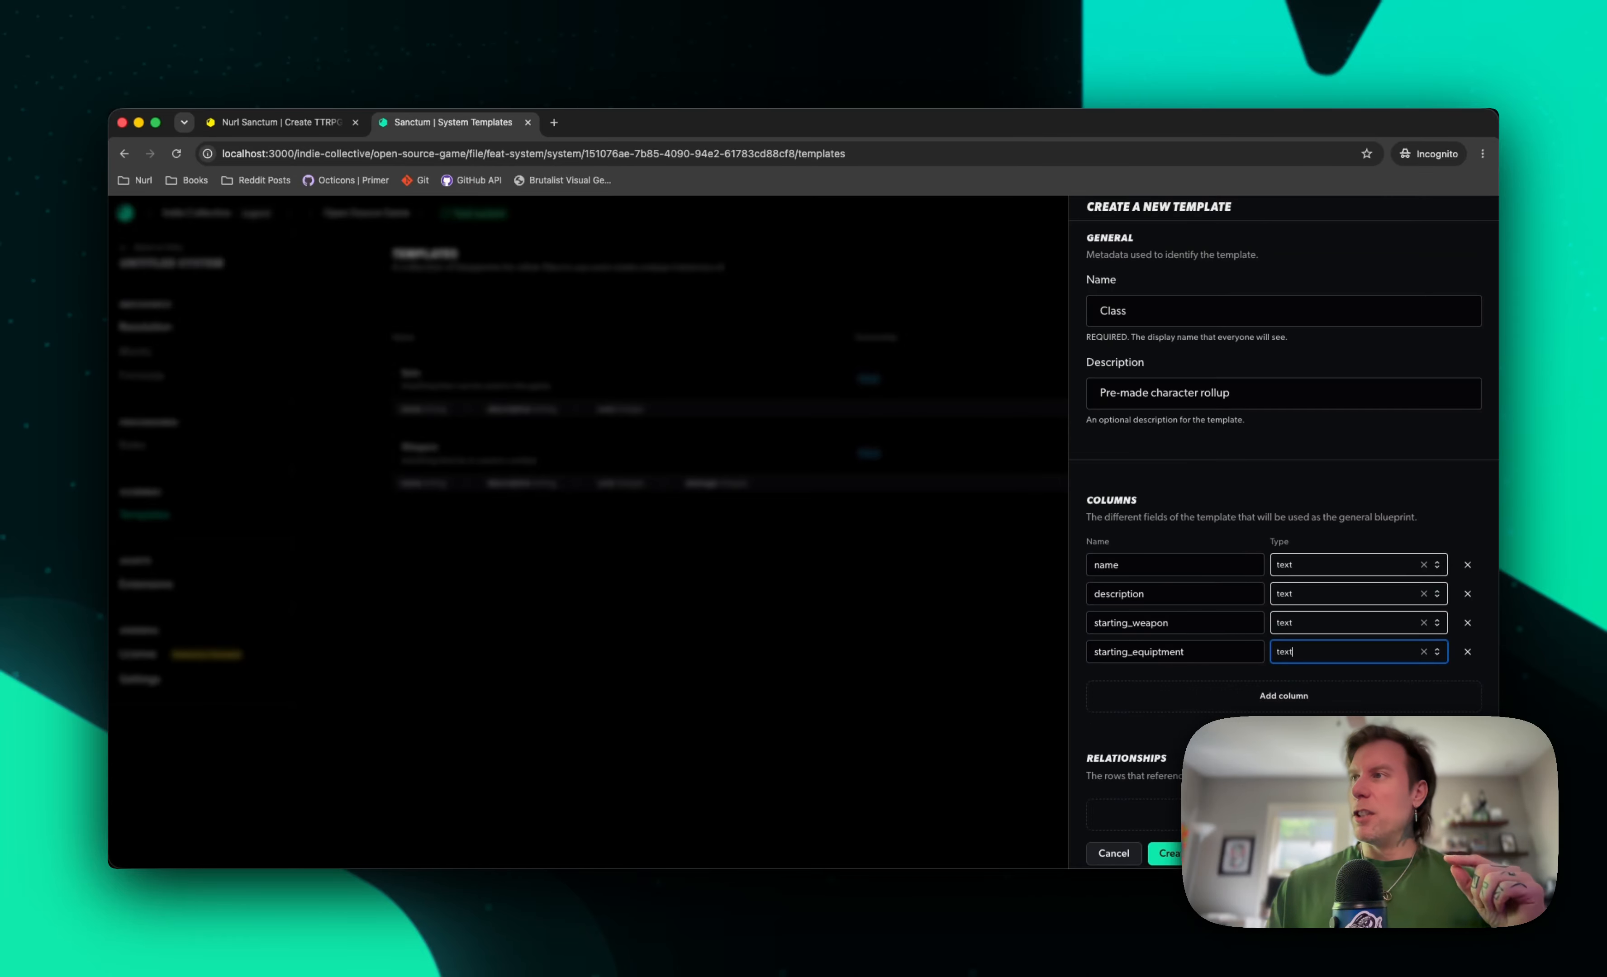
# Add a relationship from the starting_weapon column to the Weapon template
pyautogui.click(1253, 819)
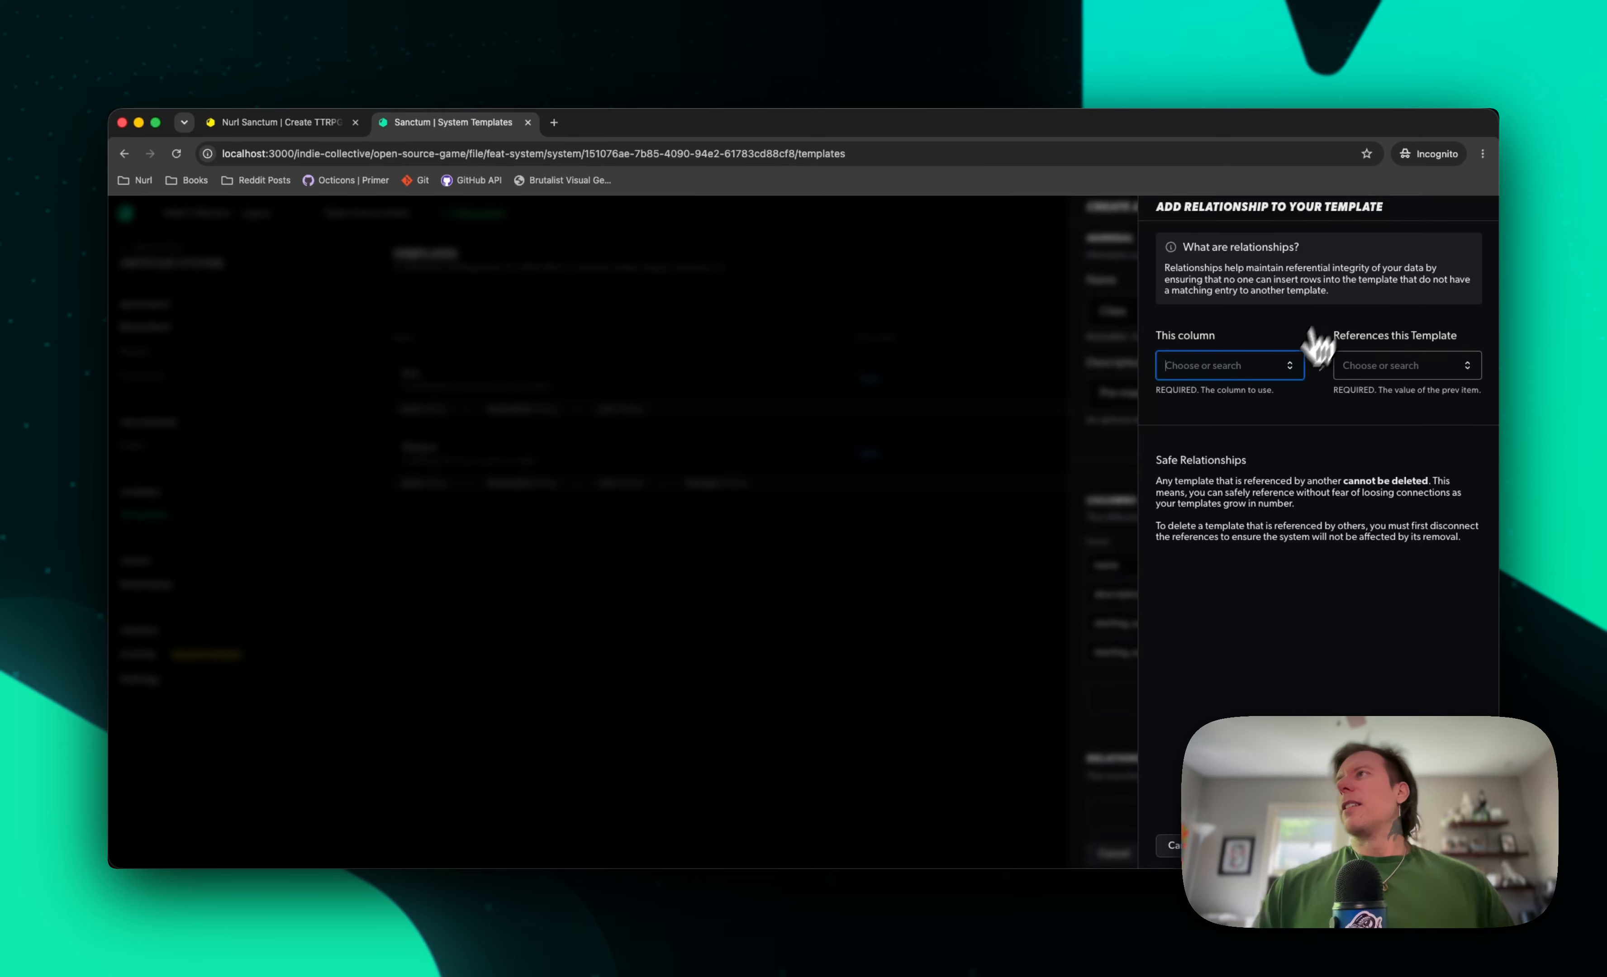
pyautogui.click(1288, 370)
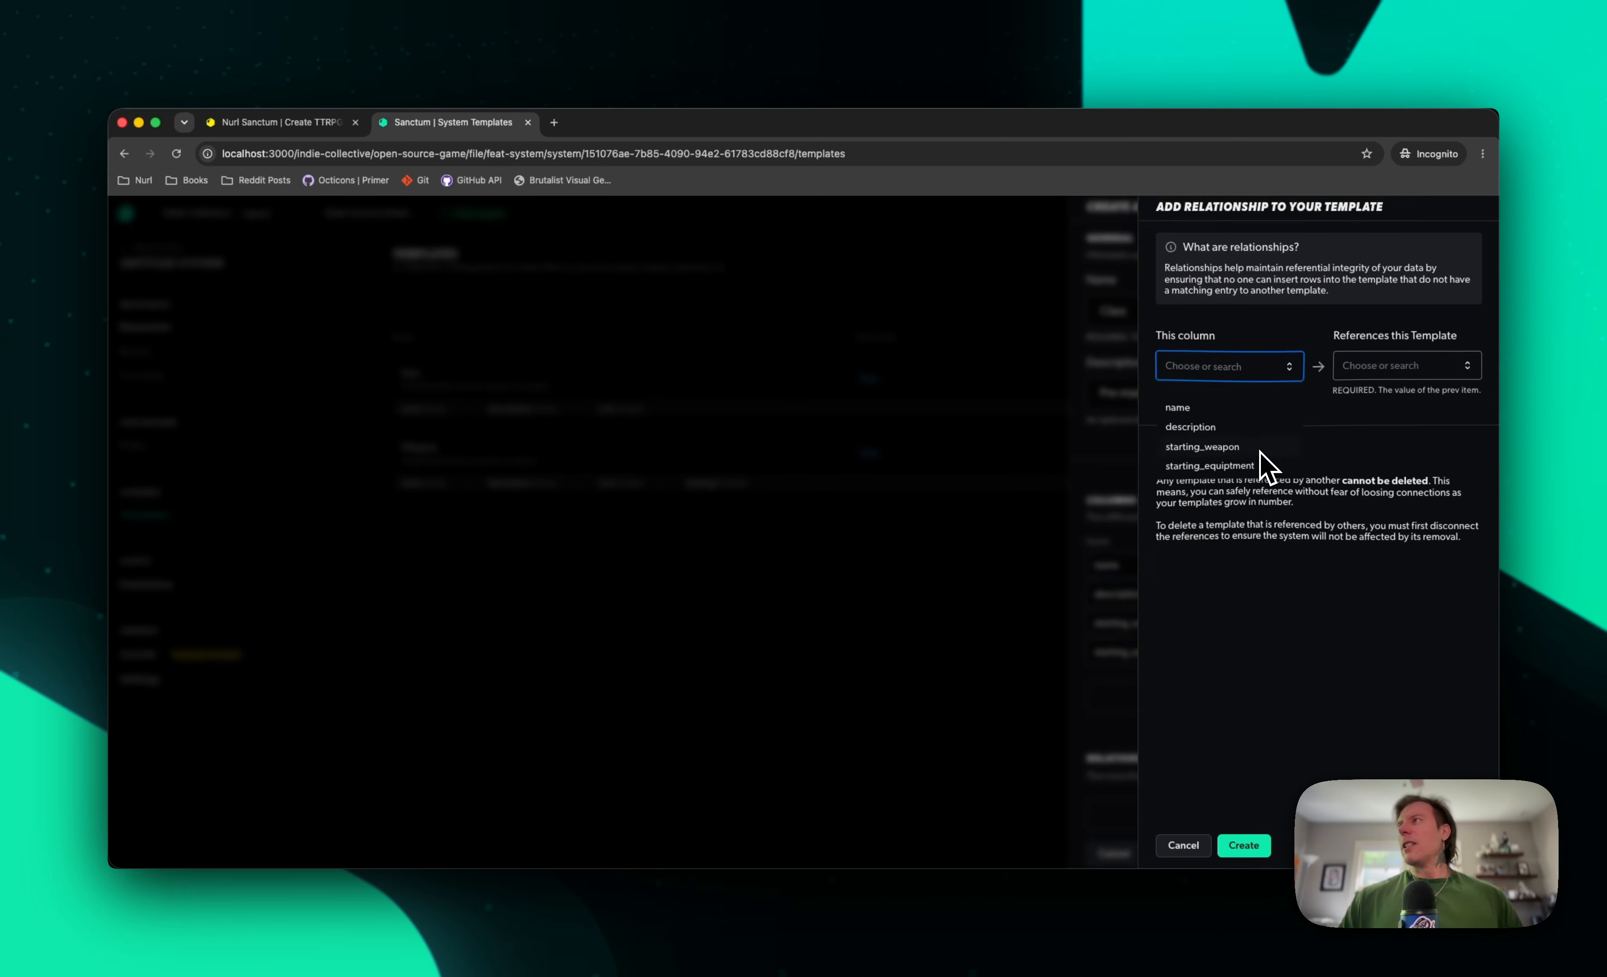
pyautogui.click(1260, 451)
pyautogui.click(1467, 367)
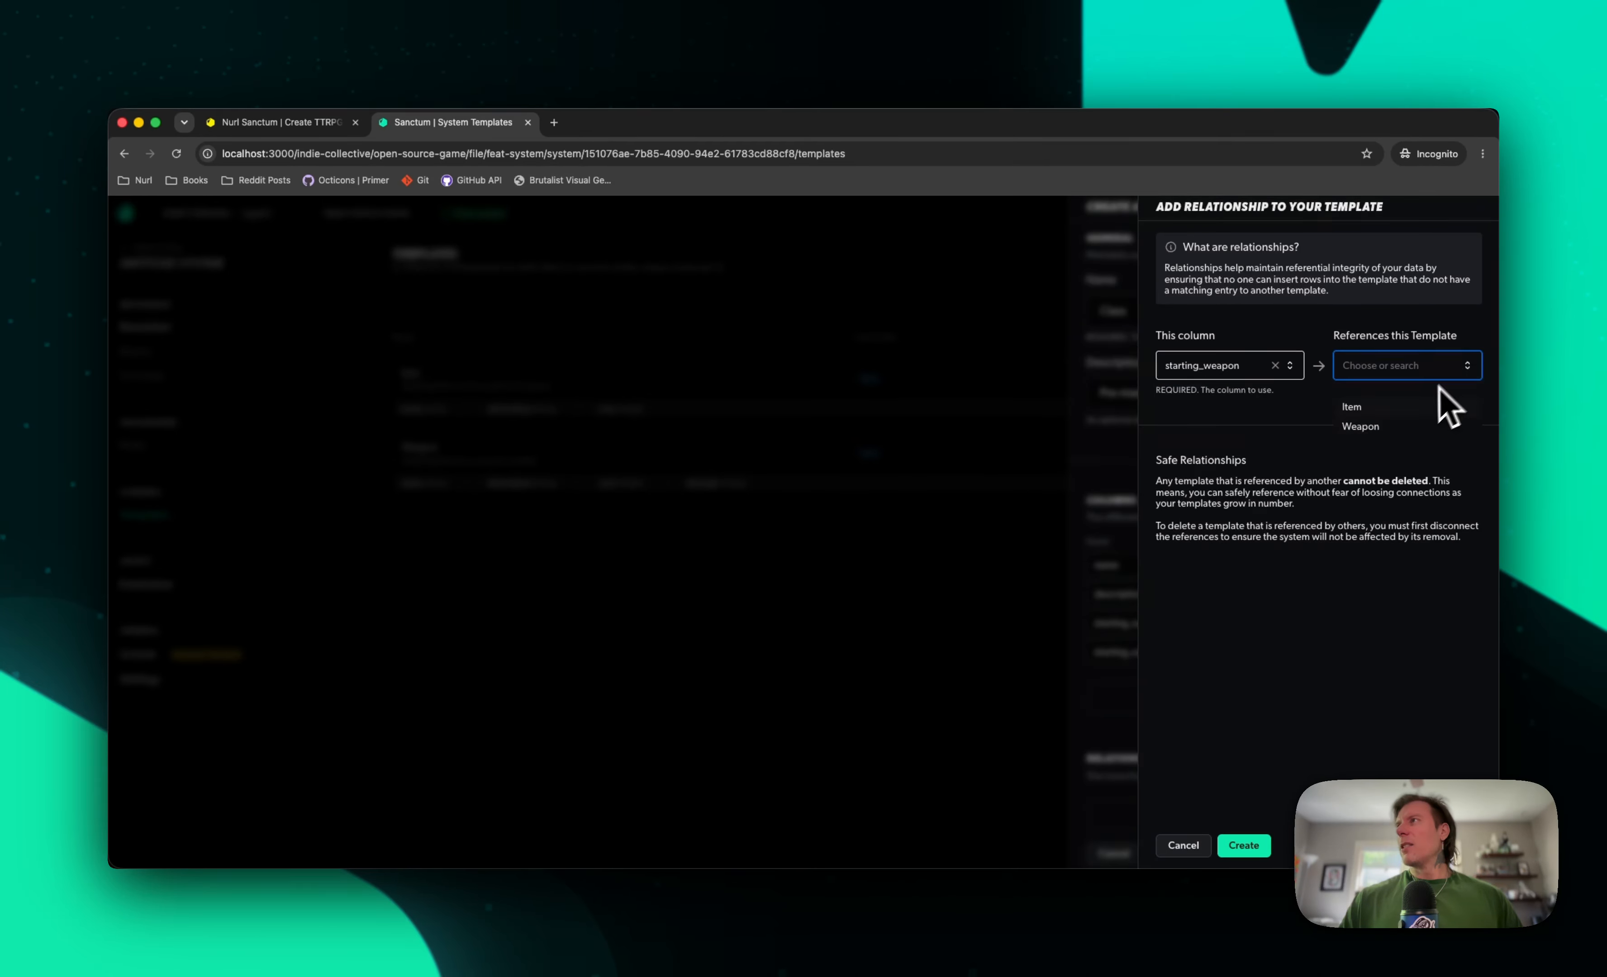
pyautogui.click(1385, 428)
pyautogui.click(1244, 845)
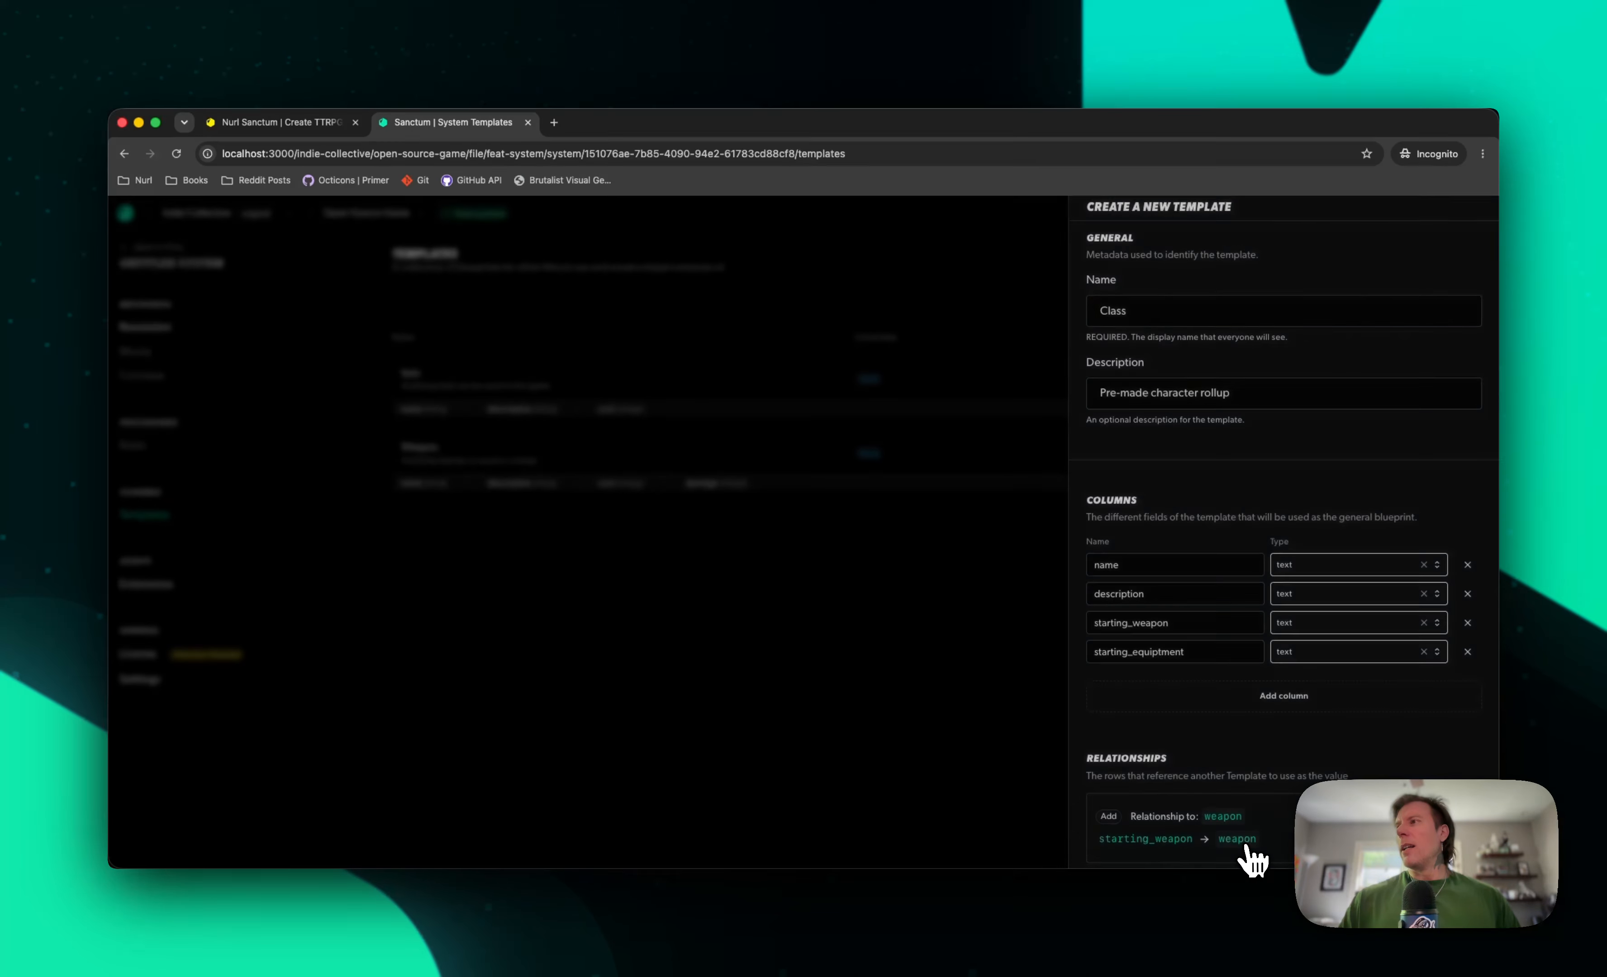
# Add a relationship from the starting_equiptment column to the Item template
pyautogui.scroll(-2, 1275, 747)
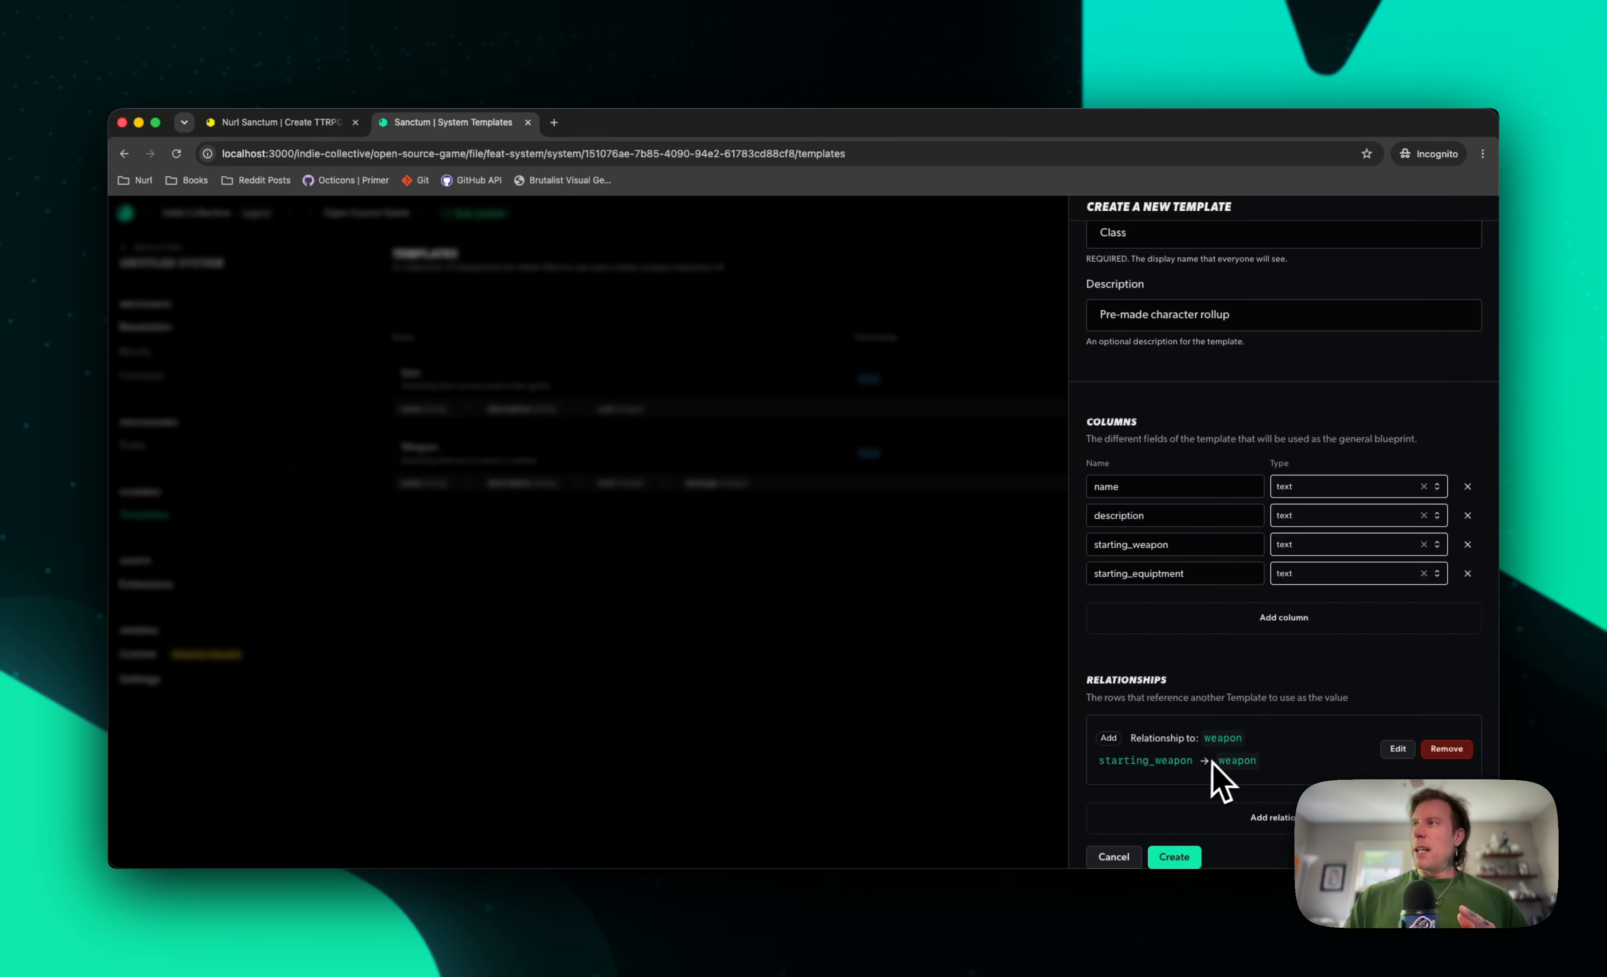
pyautogui.click(1276, 817)
pyautogui.click(1282, 373)
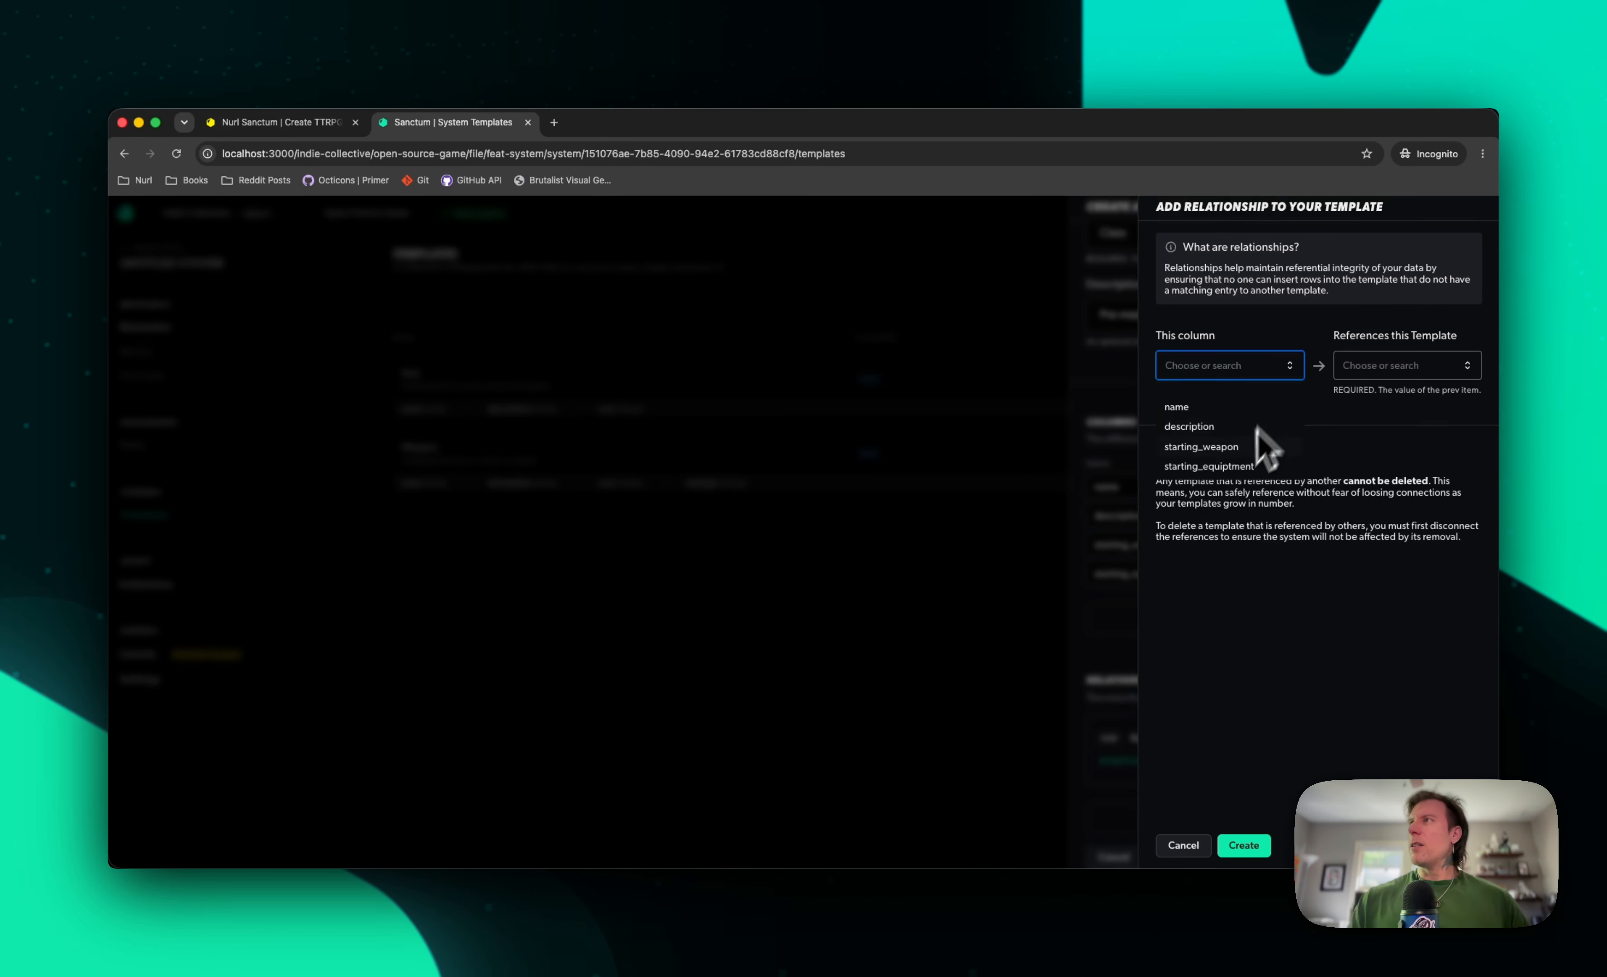
pyautogui.click(1241, 467)
pyautogui.click(1415, 368)
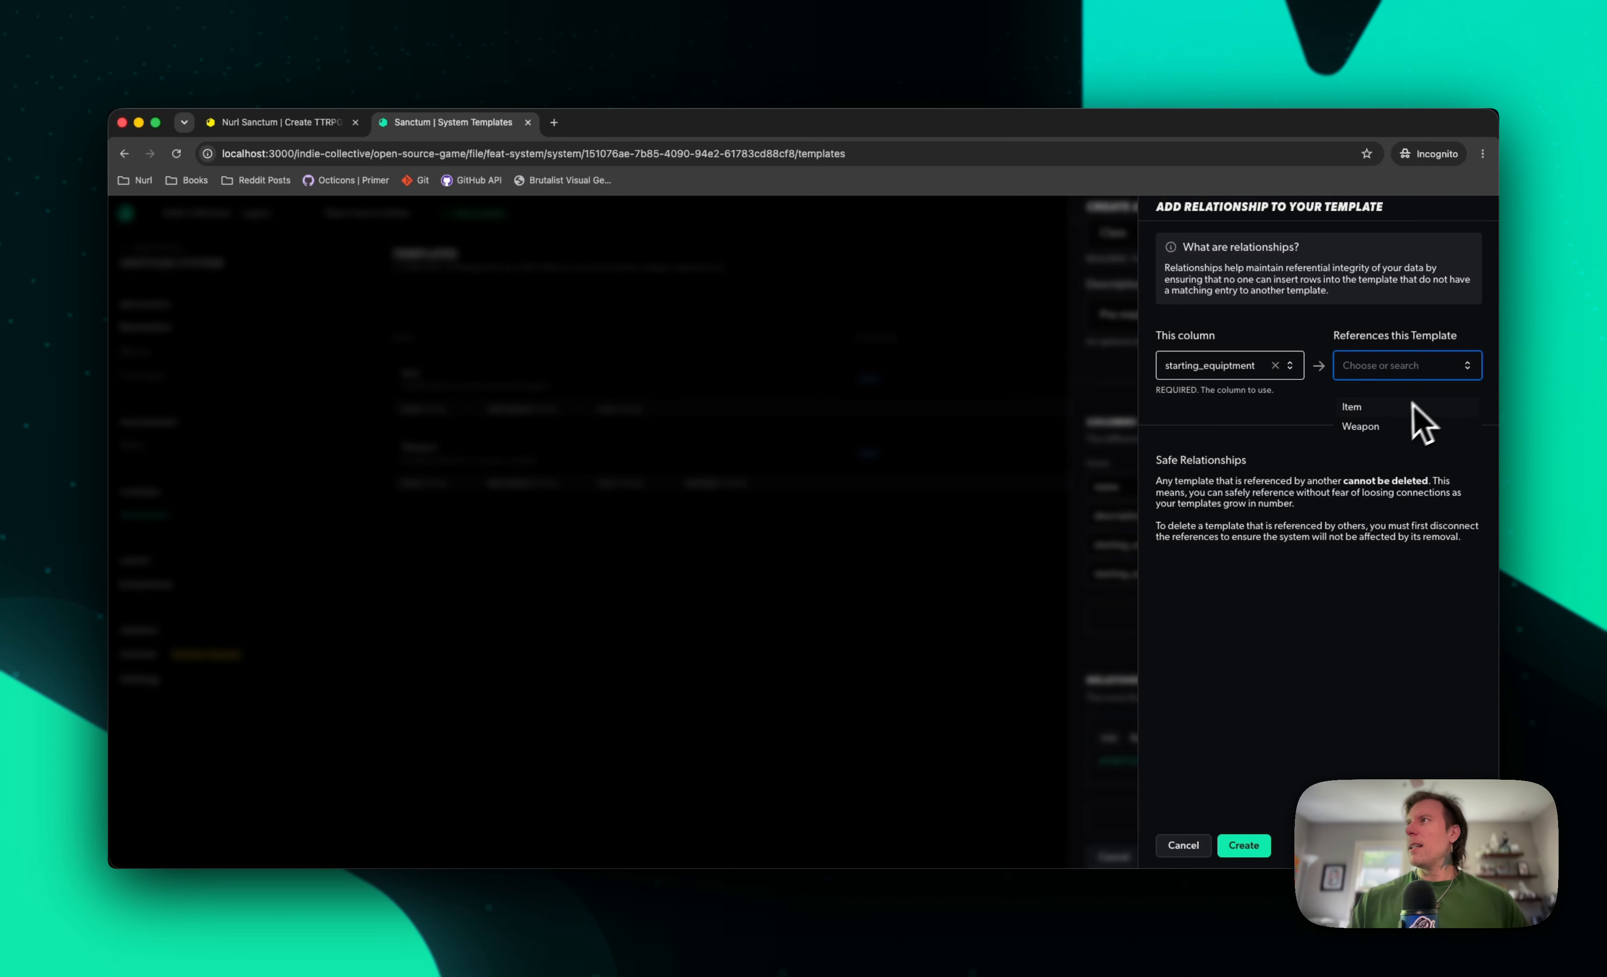
pyautogui.click(1410, 406)
pyautogui.click(1243, 847)
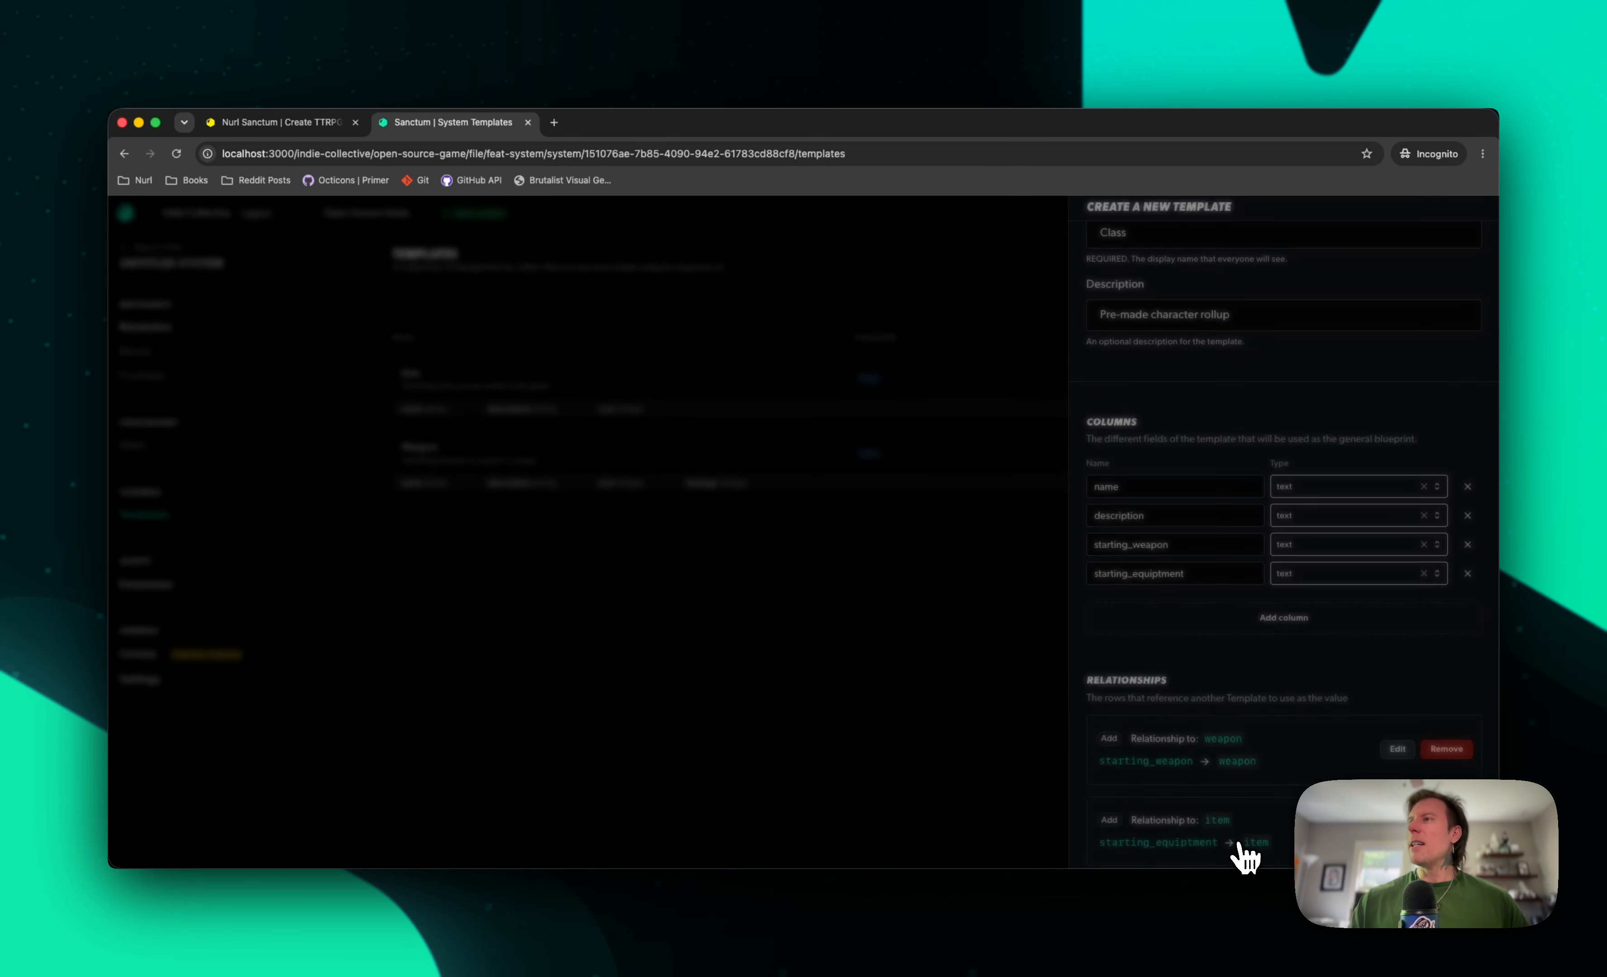
# Review the columns and relationships of the Class template and create it
pyautogui.scroll(-2, 1281, 736)
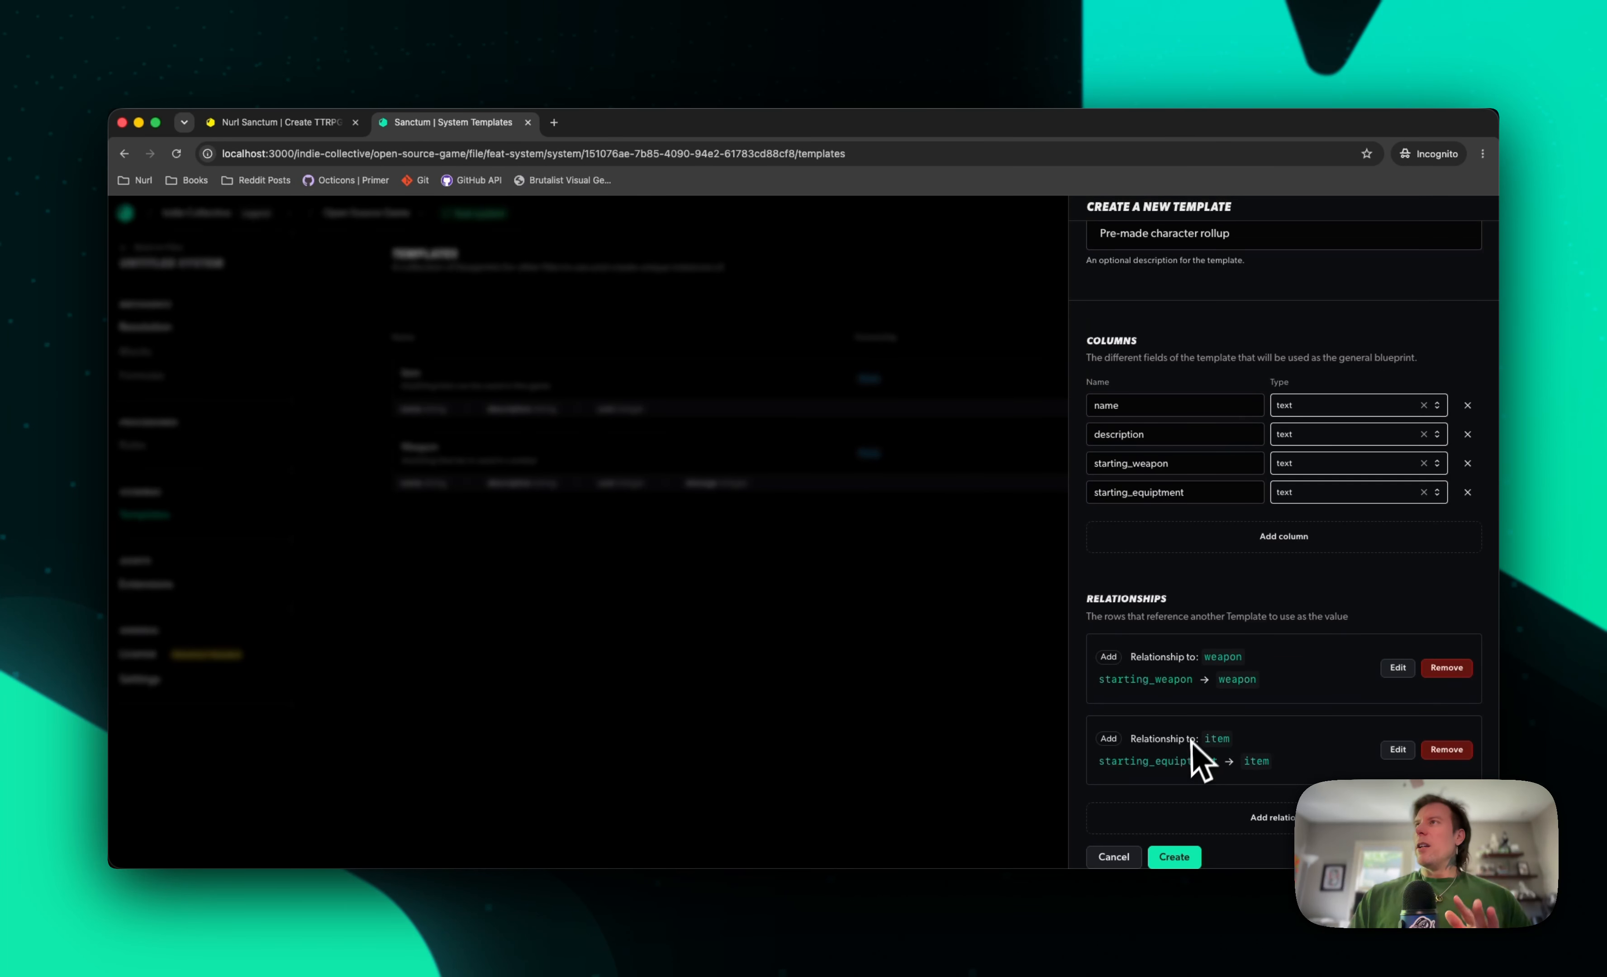
pyautogui.scroll(3, 1204, 484)
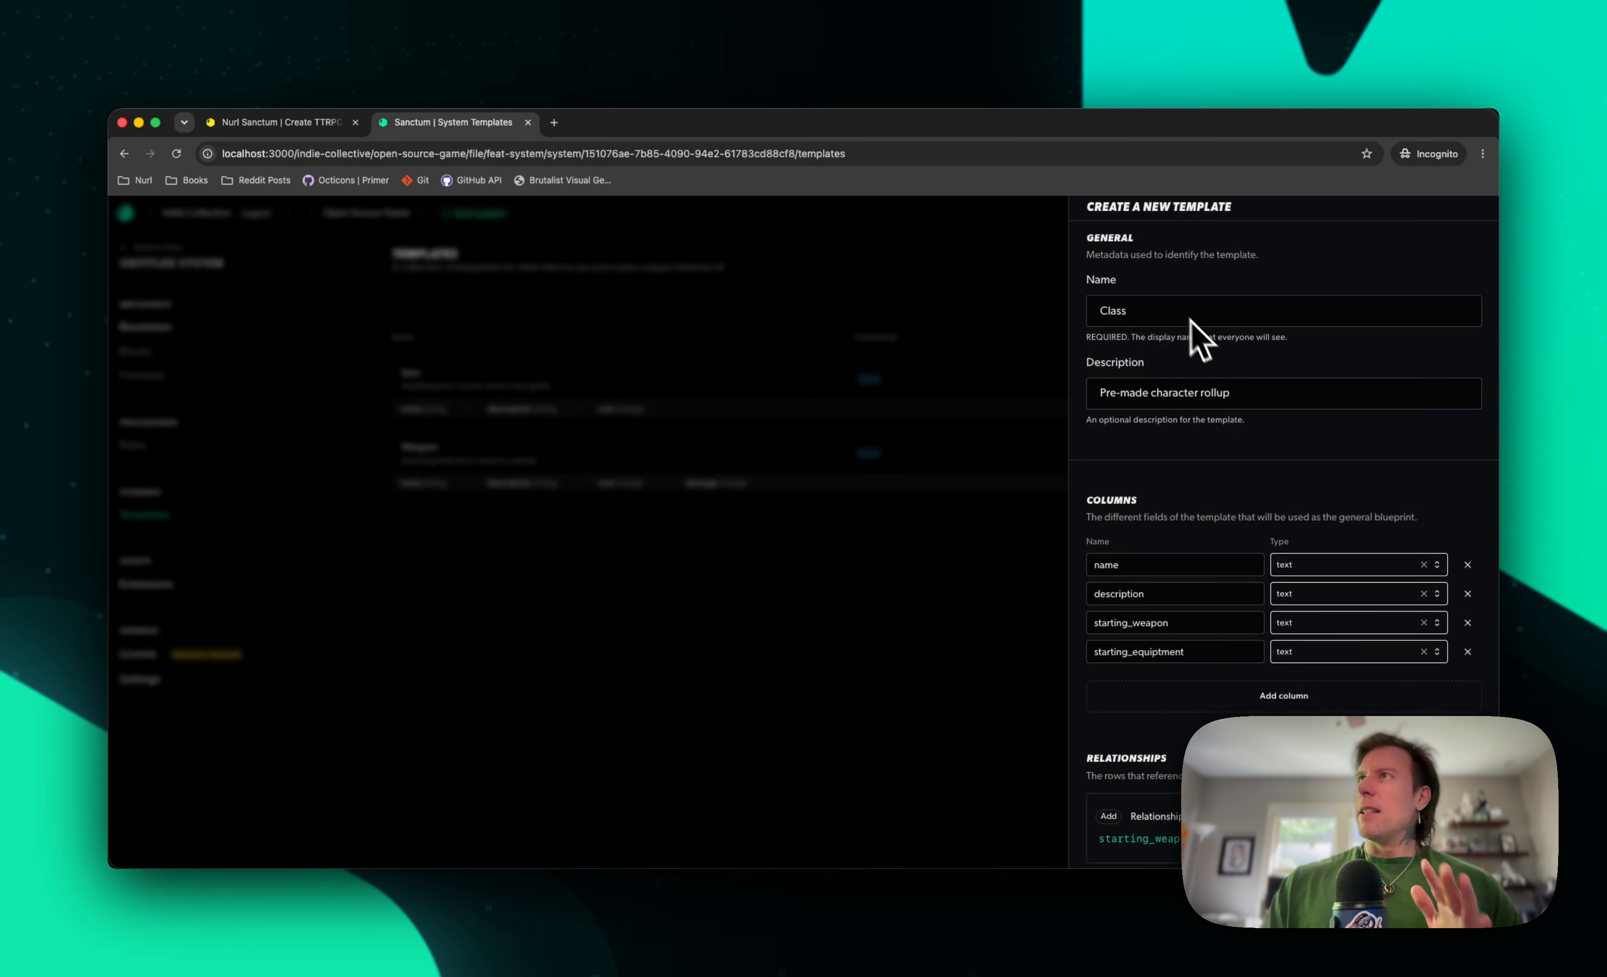
pyautogui.scroll(-3, 1195, 341)
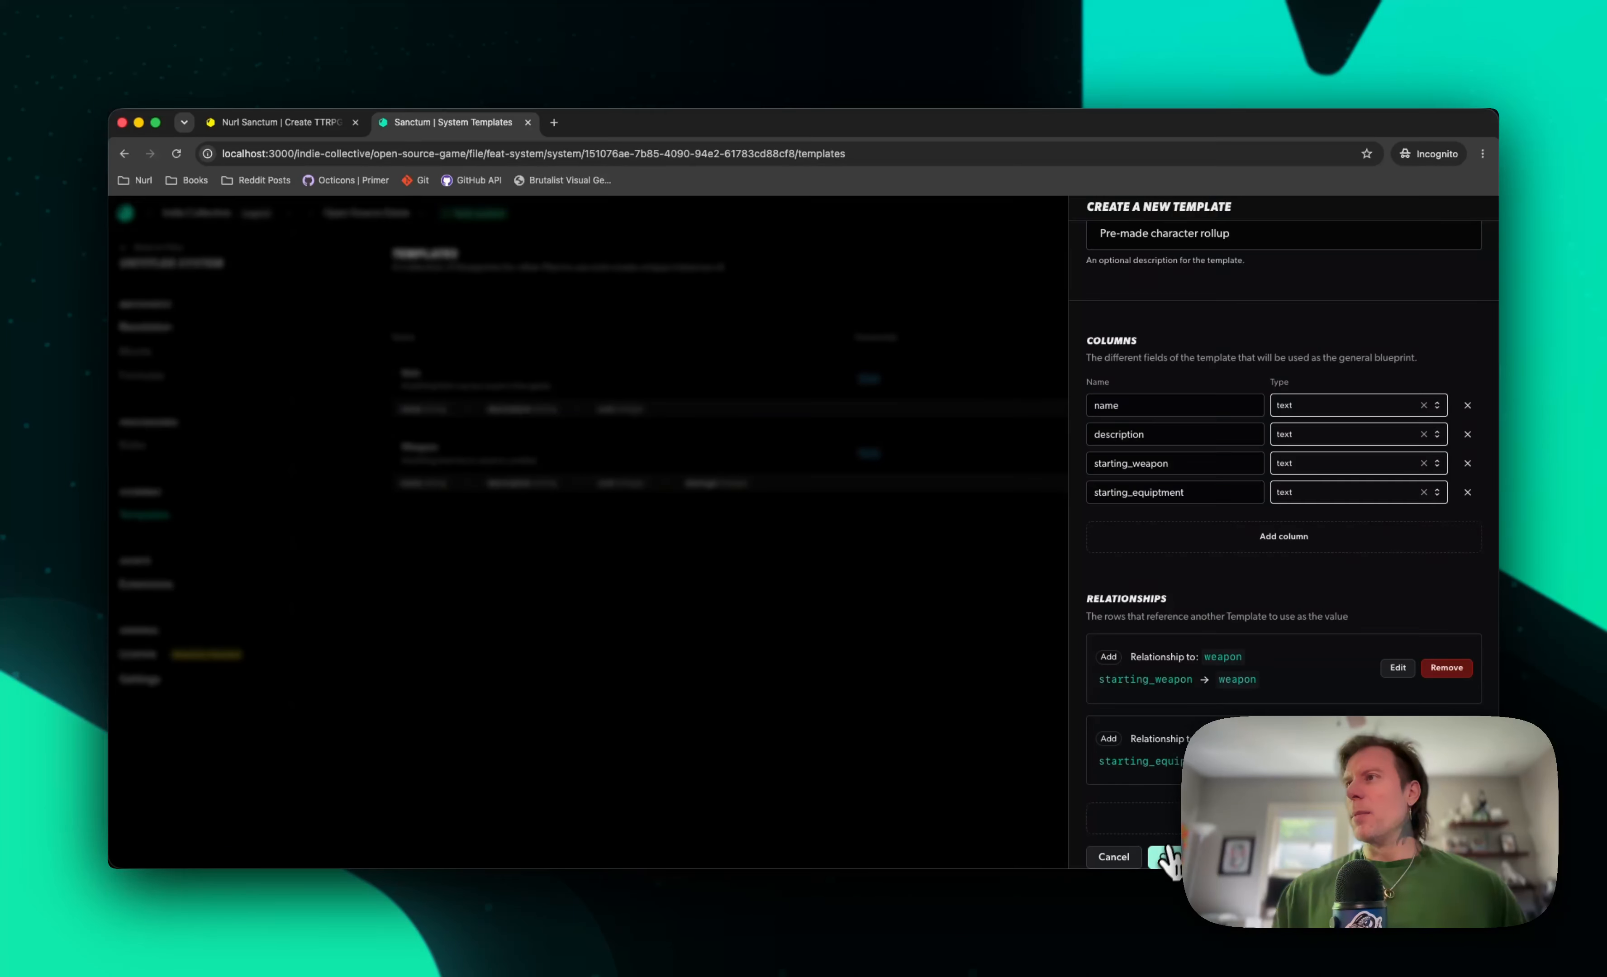
pyautogui.click(1169, 862)
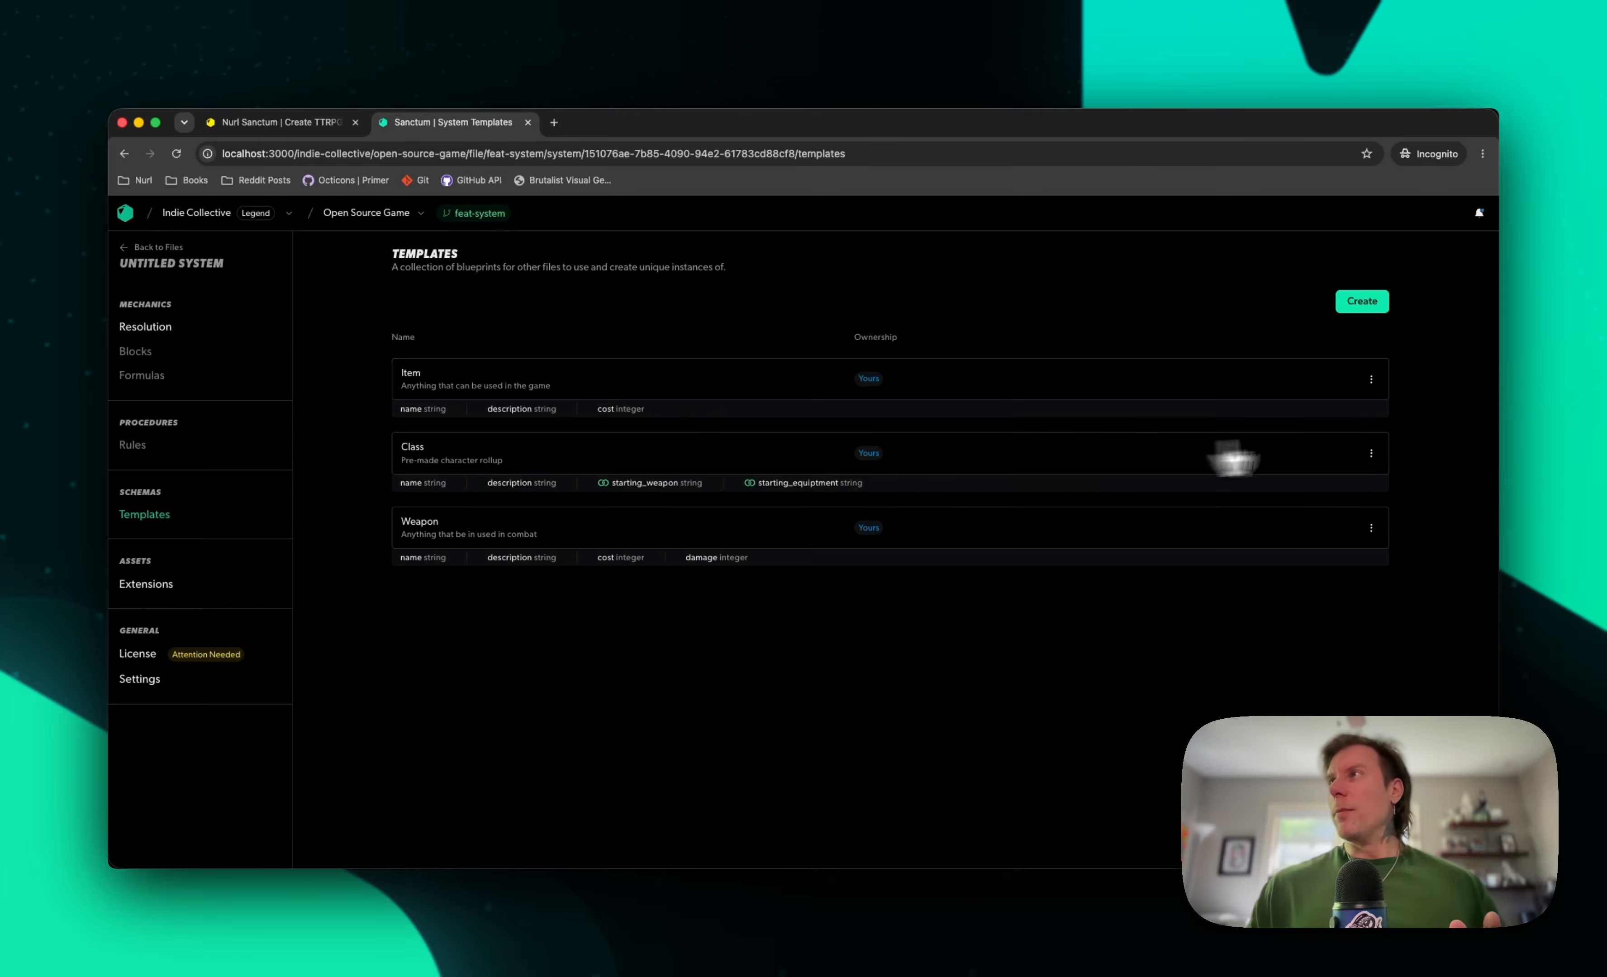
pyautogui.click(1371, 453)
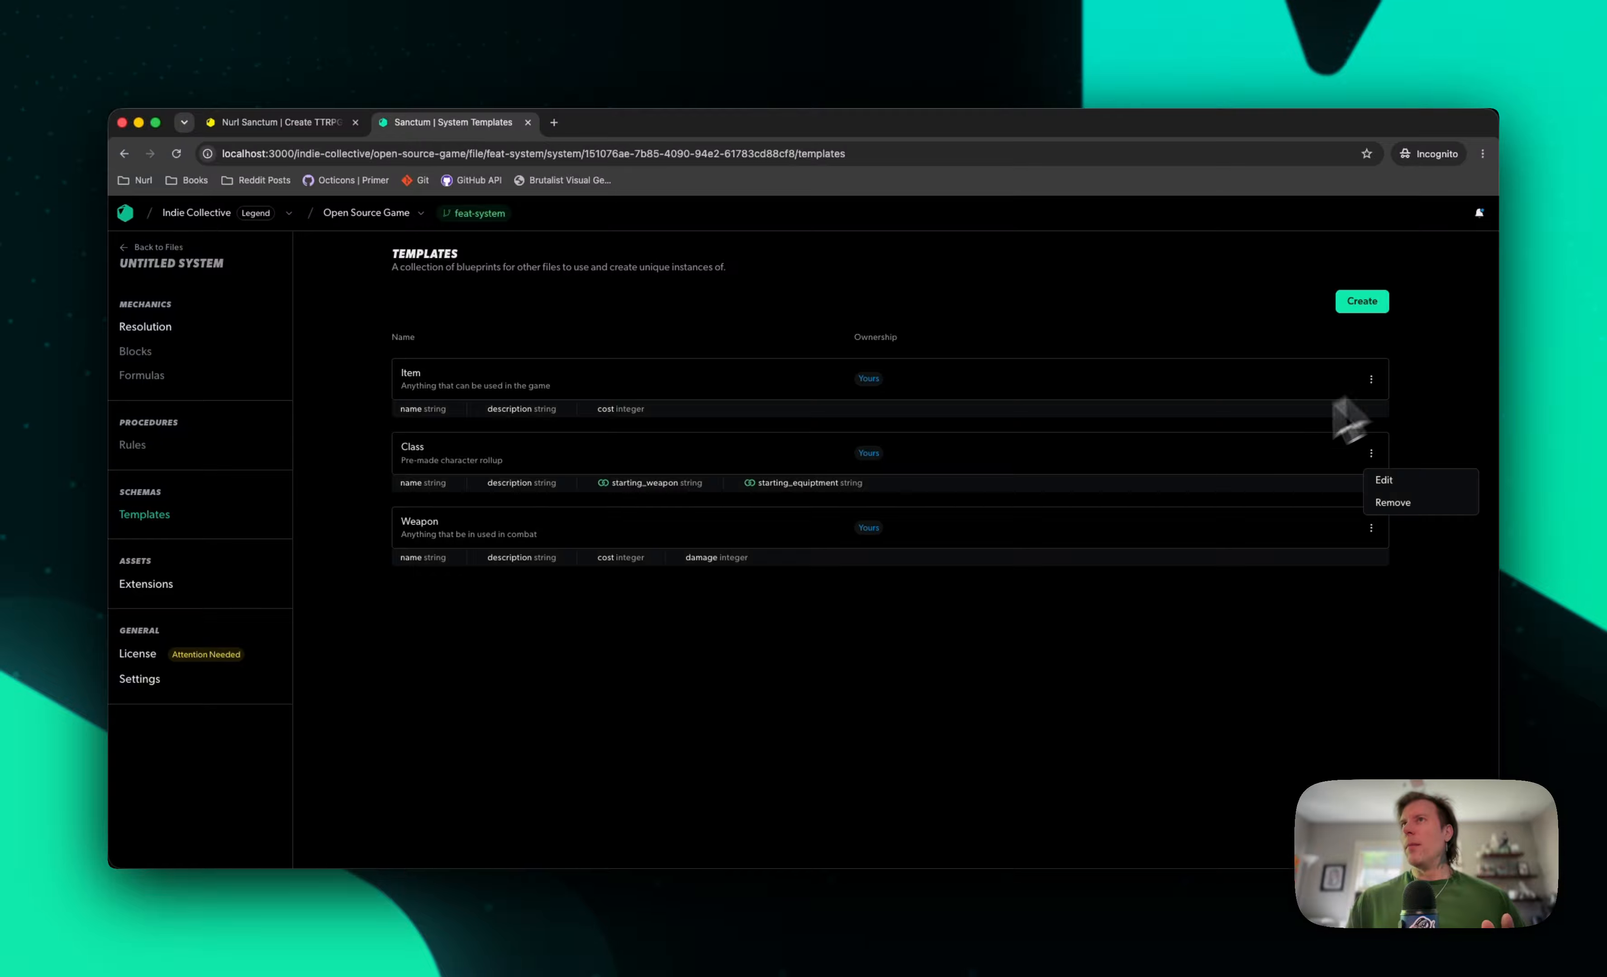
pyautogui.click(1152, 595)
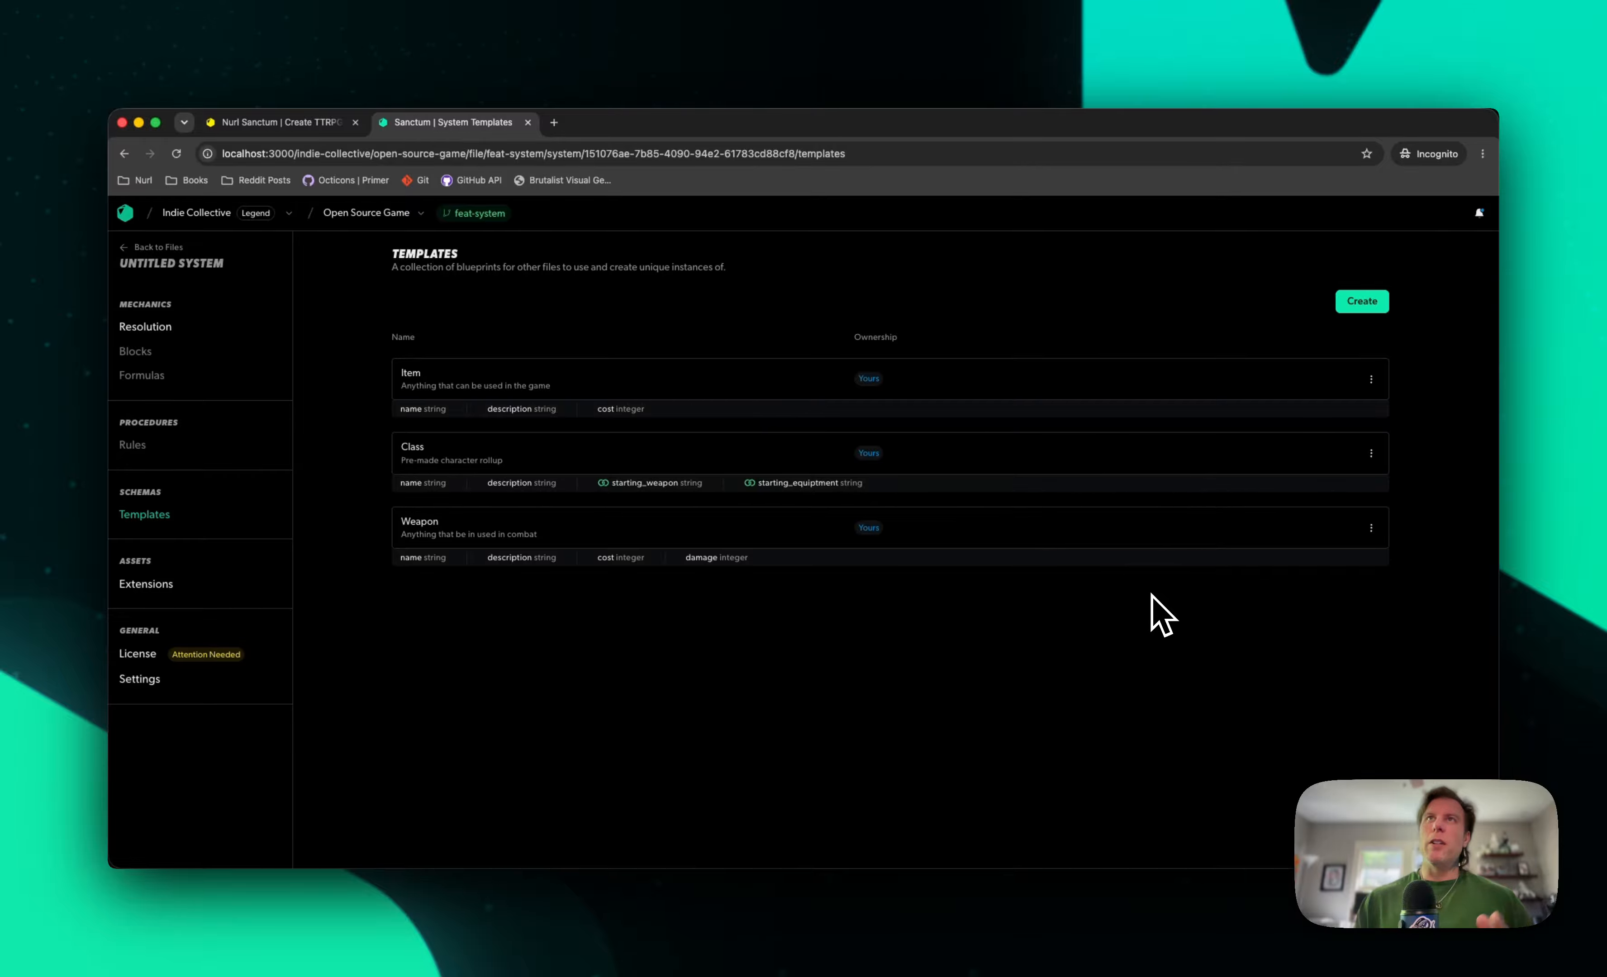
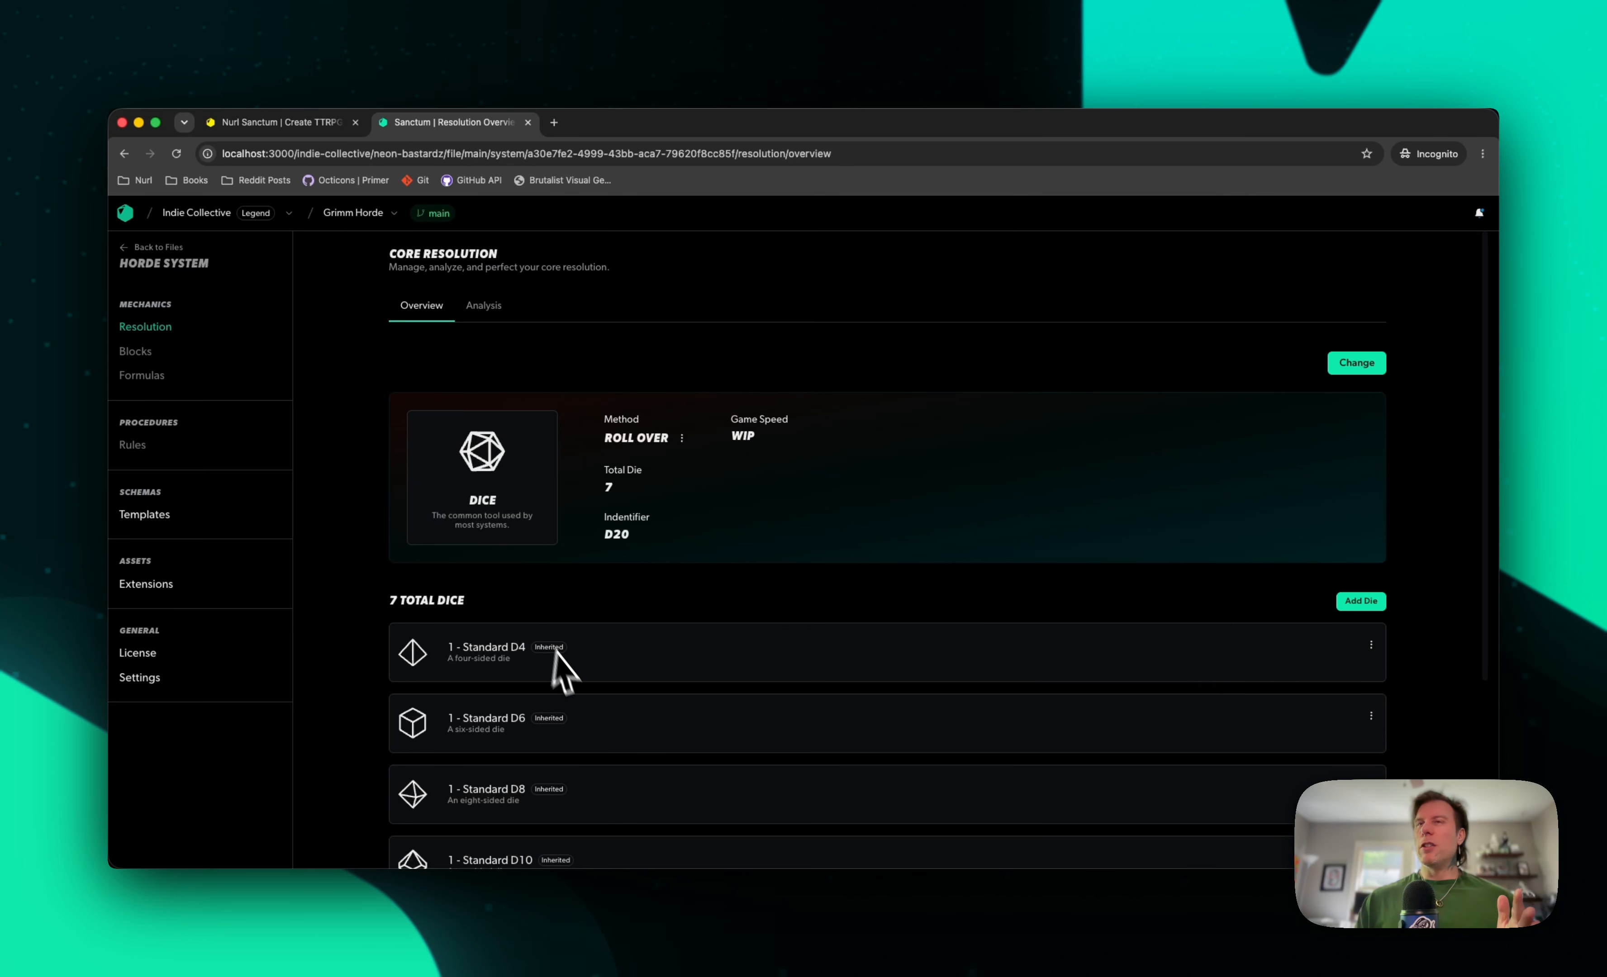
# Look over the Horde System's inherited dice, open its templates and check the options for the inherited Class template
pyautogui.scroll(-5, 559, 669)
pyautogui.scroll(5, 571, 678)
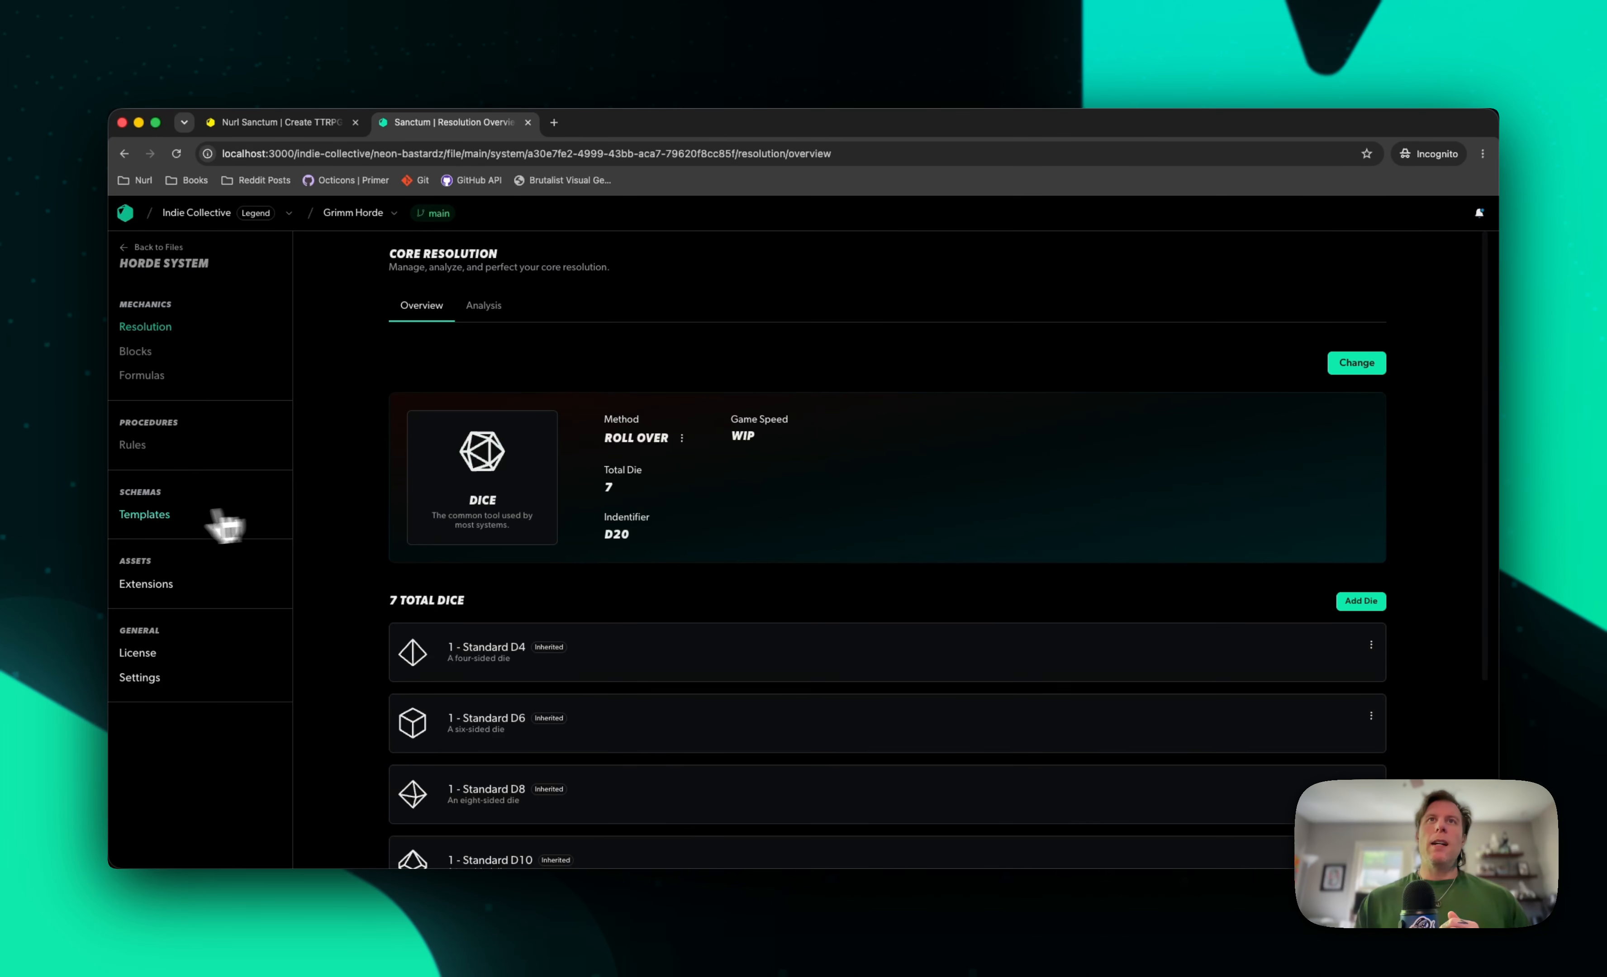
pyautogui.click(158, 516)
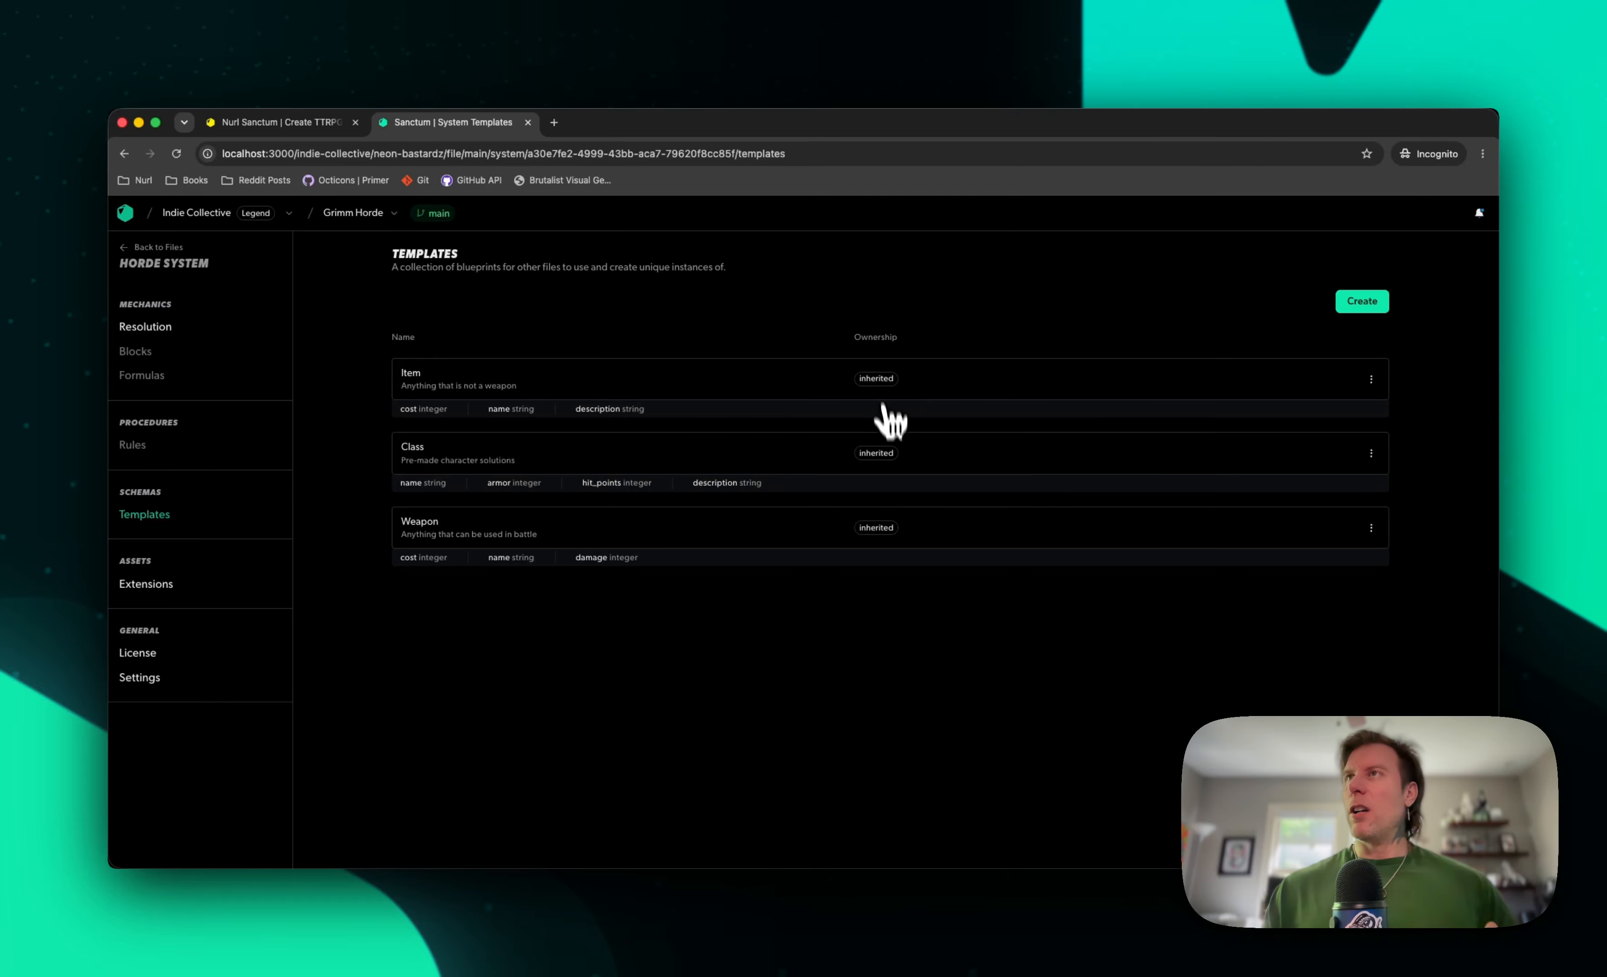
pyautogui.click(1372, 454)
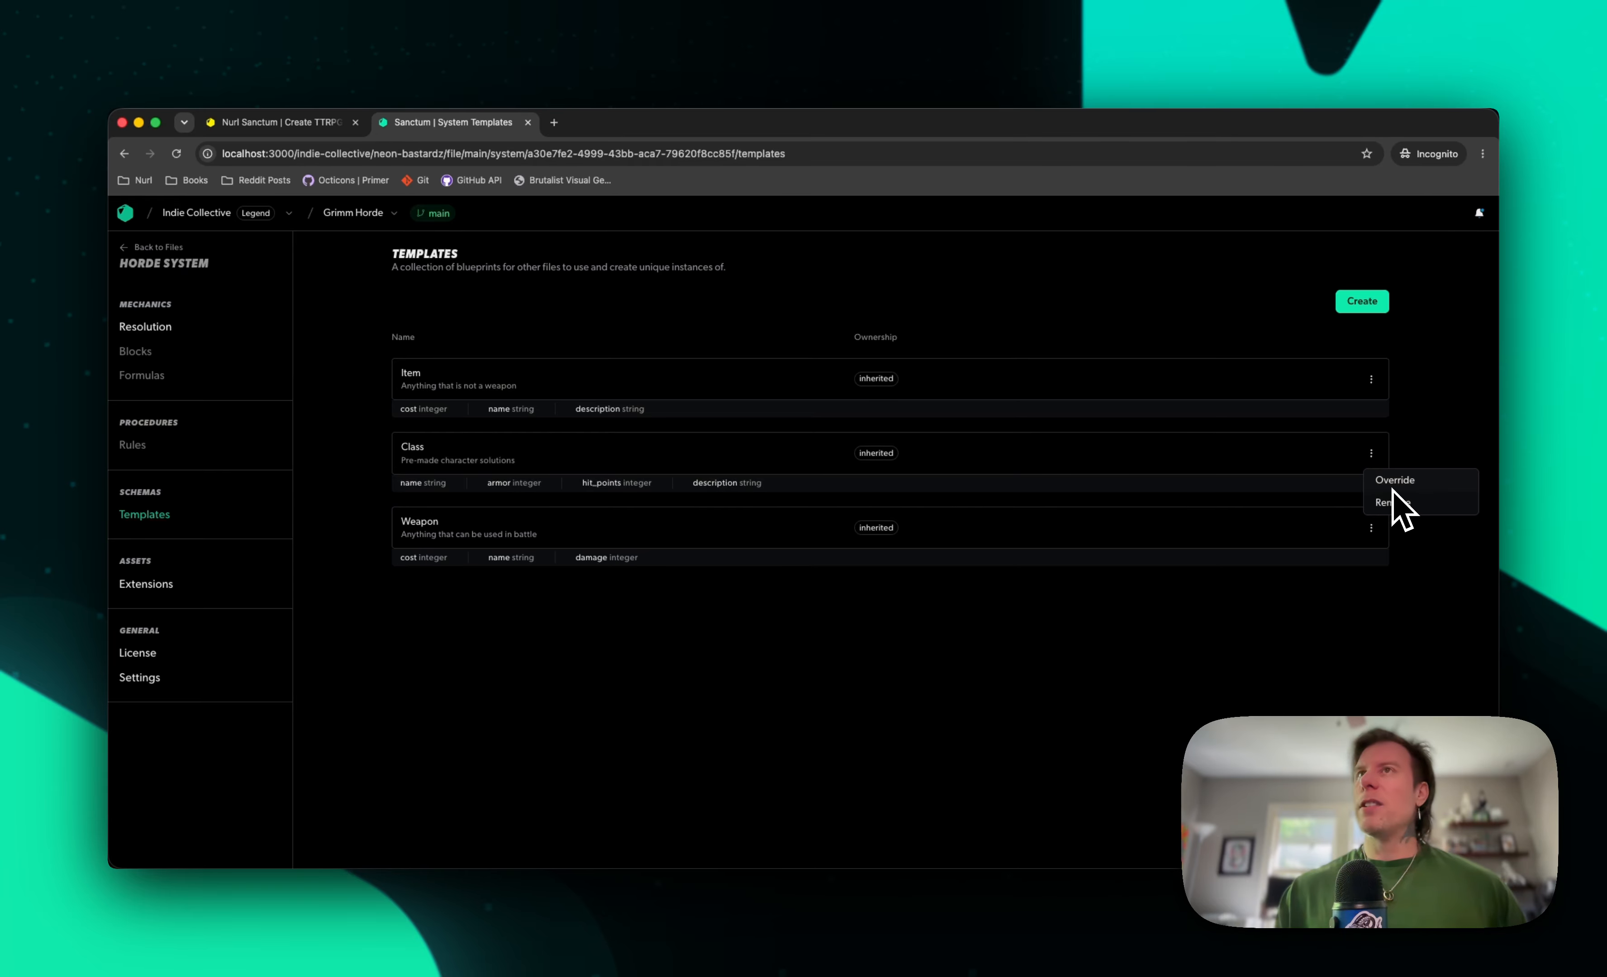
pyautogui.click(1230, 604)
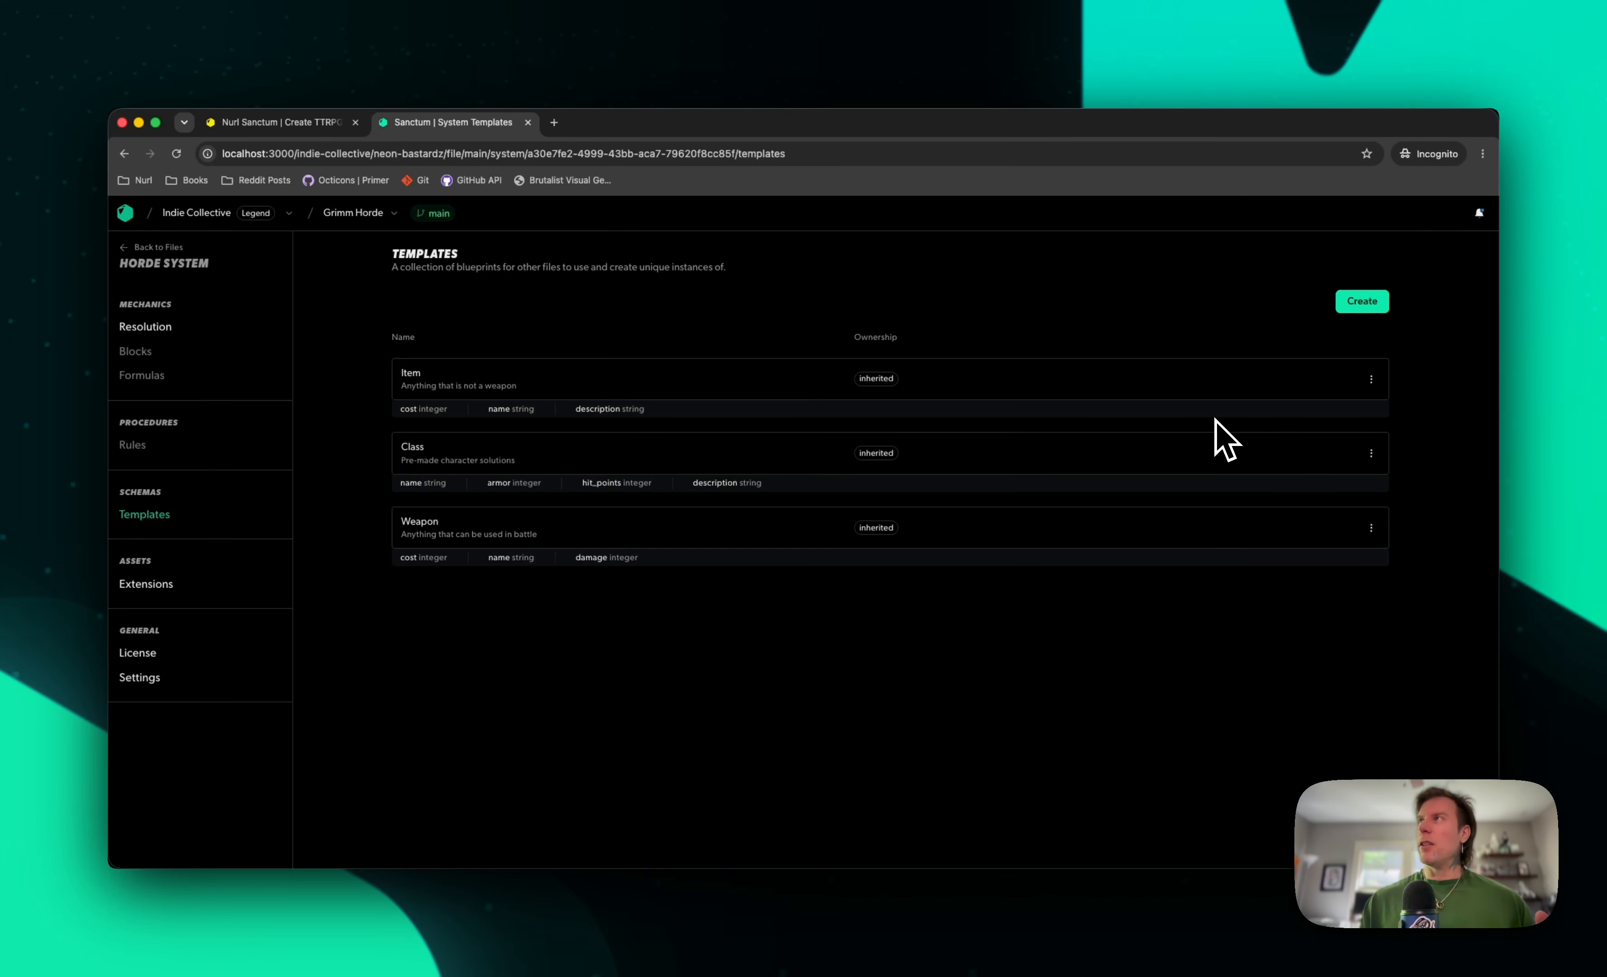
# Override the inherited Class template with the name Classfdafdafdafdsa and revert it to the original
pyautogui.click(1371, 454)
pyautogui.click(1385, 479)
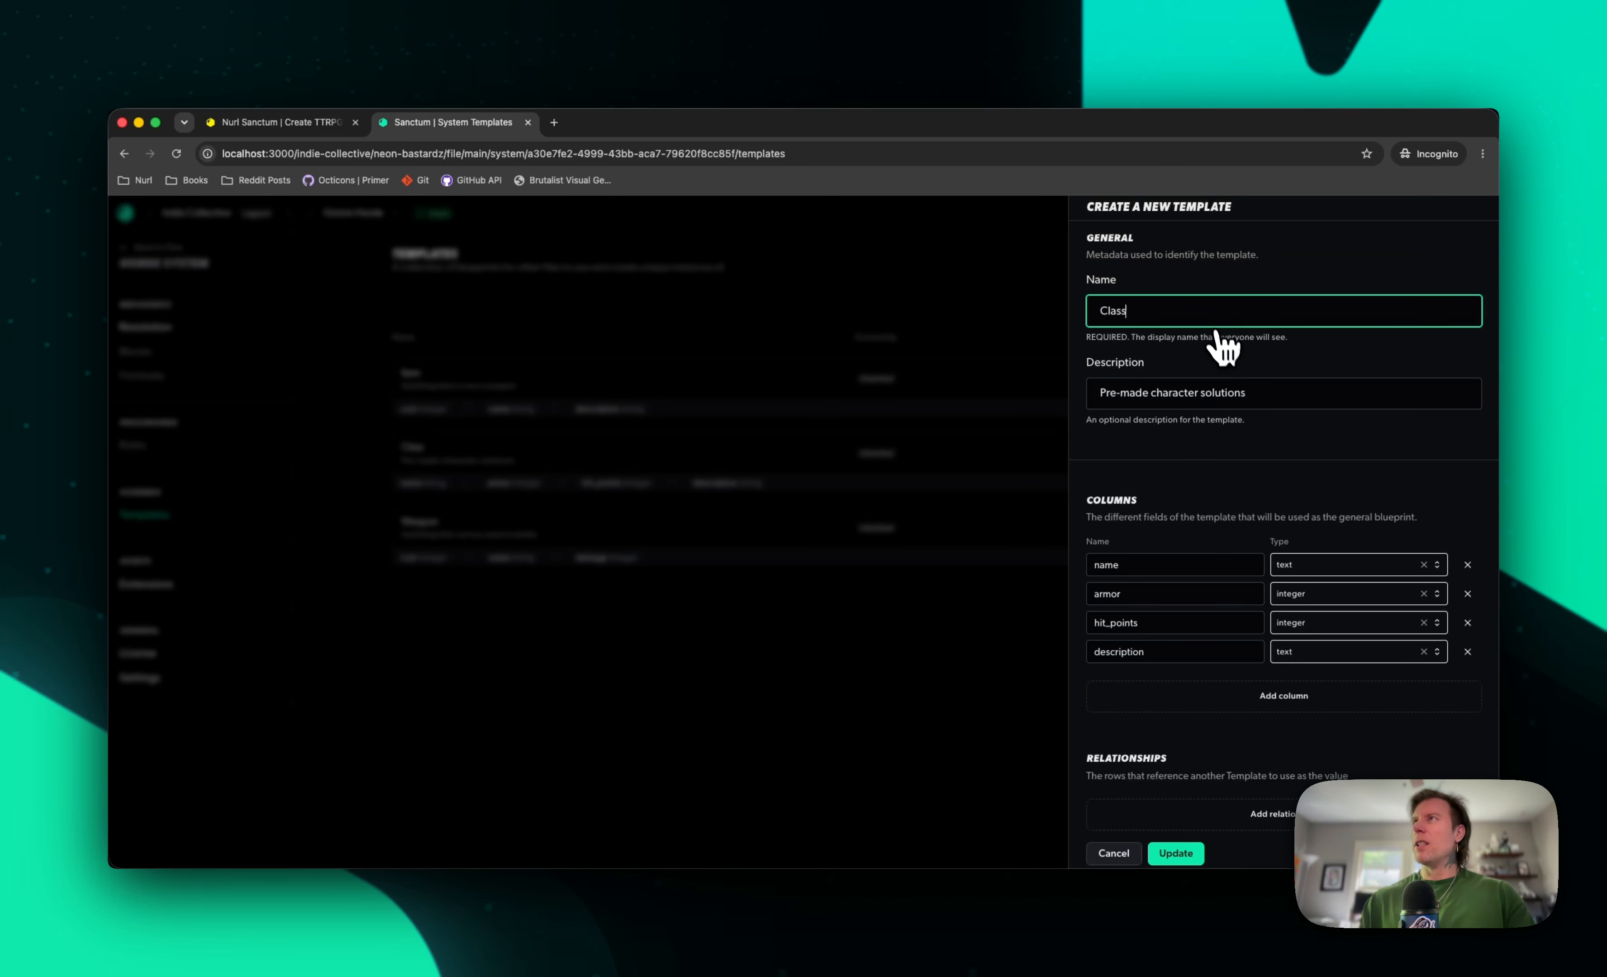
pyautogui.write('fdafdafdafdsa')
pyautogui.click(1183, 856)
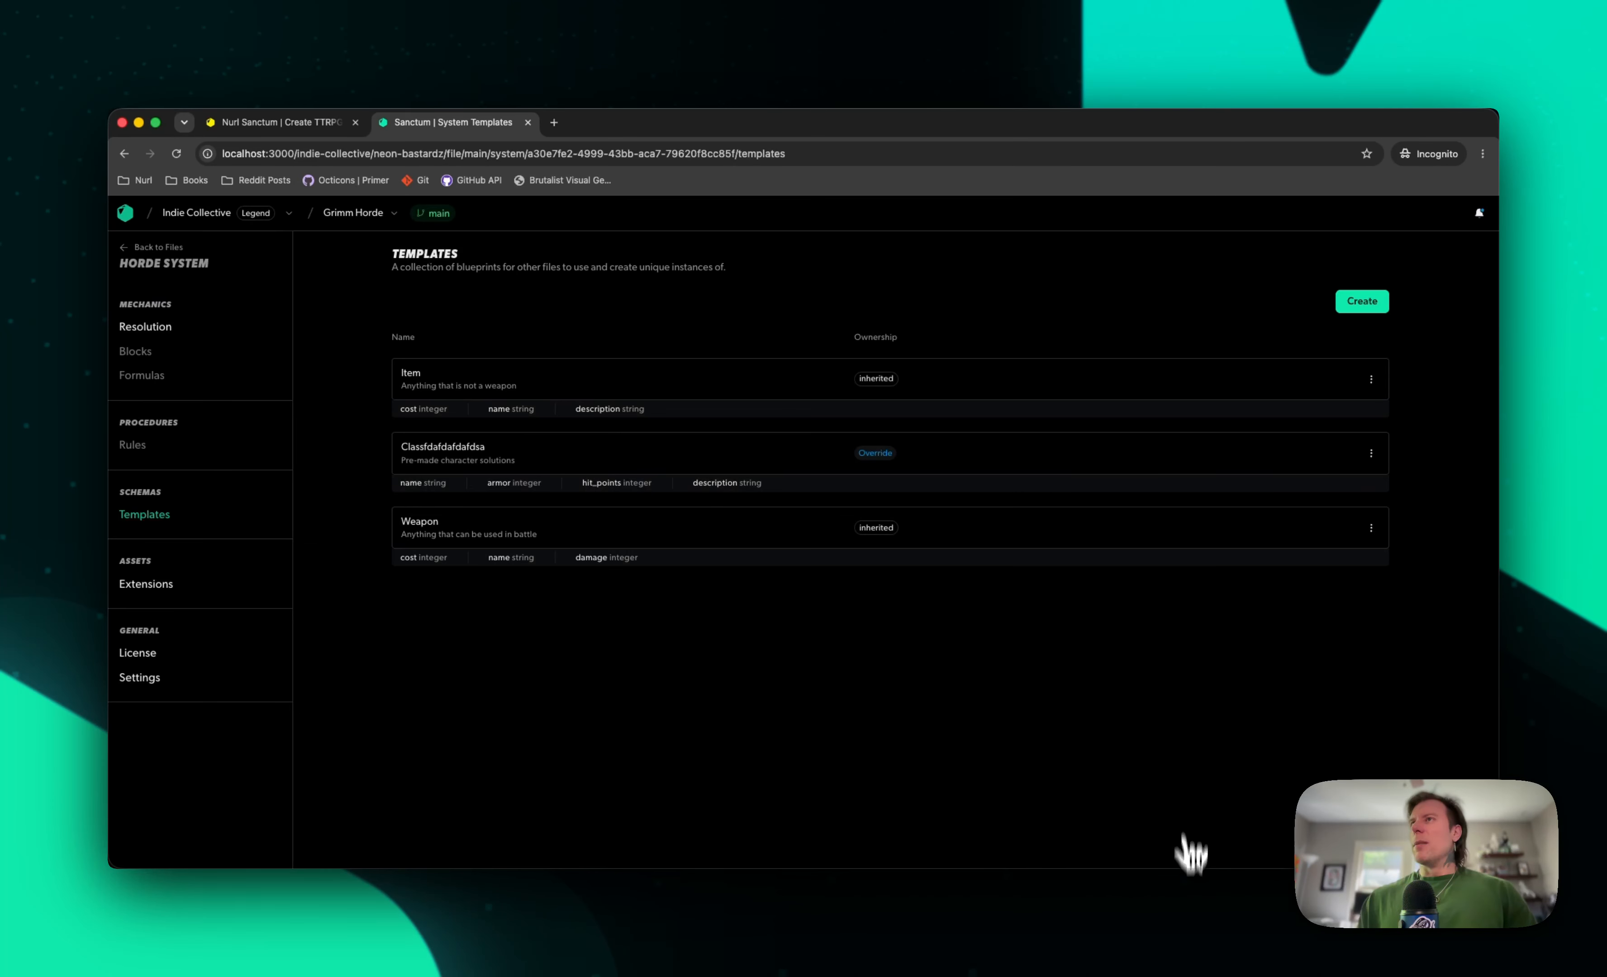
pyautogui.click(1371, 453)
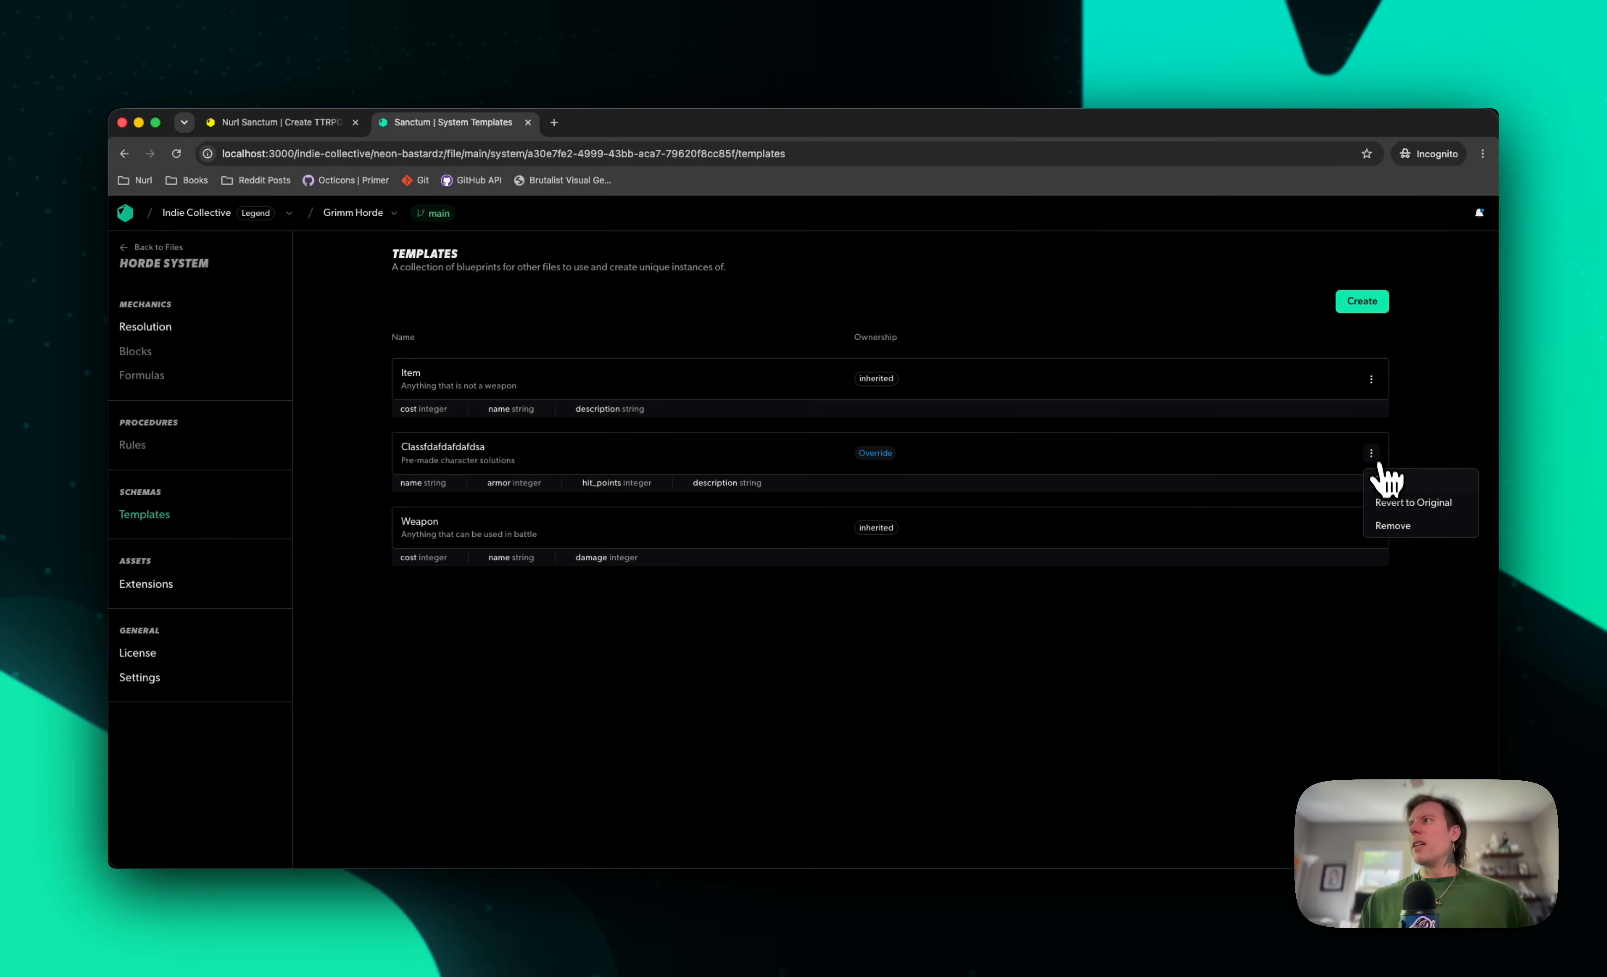
pyautogui.click(1388, 504)
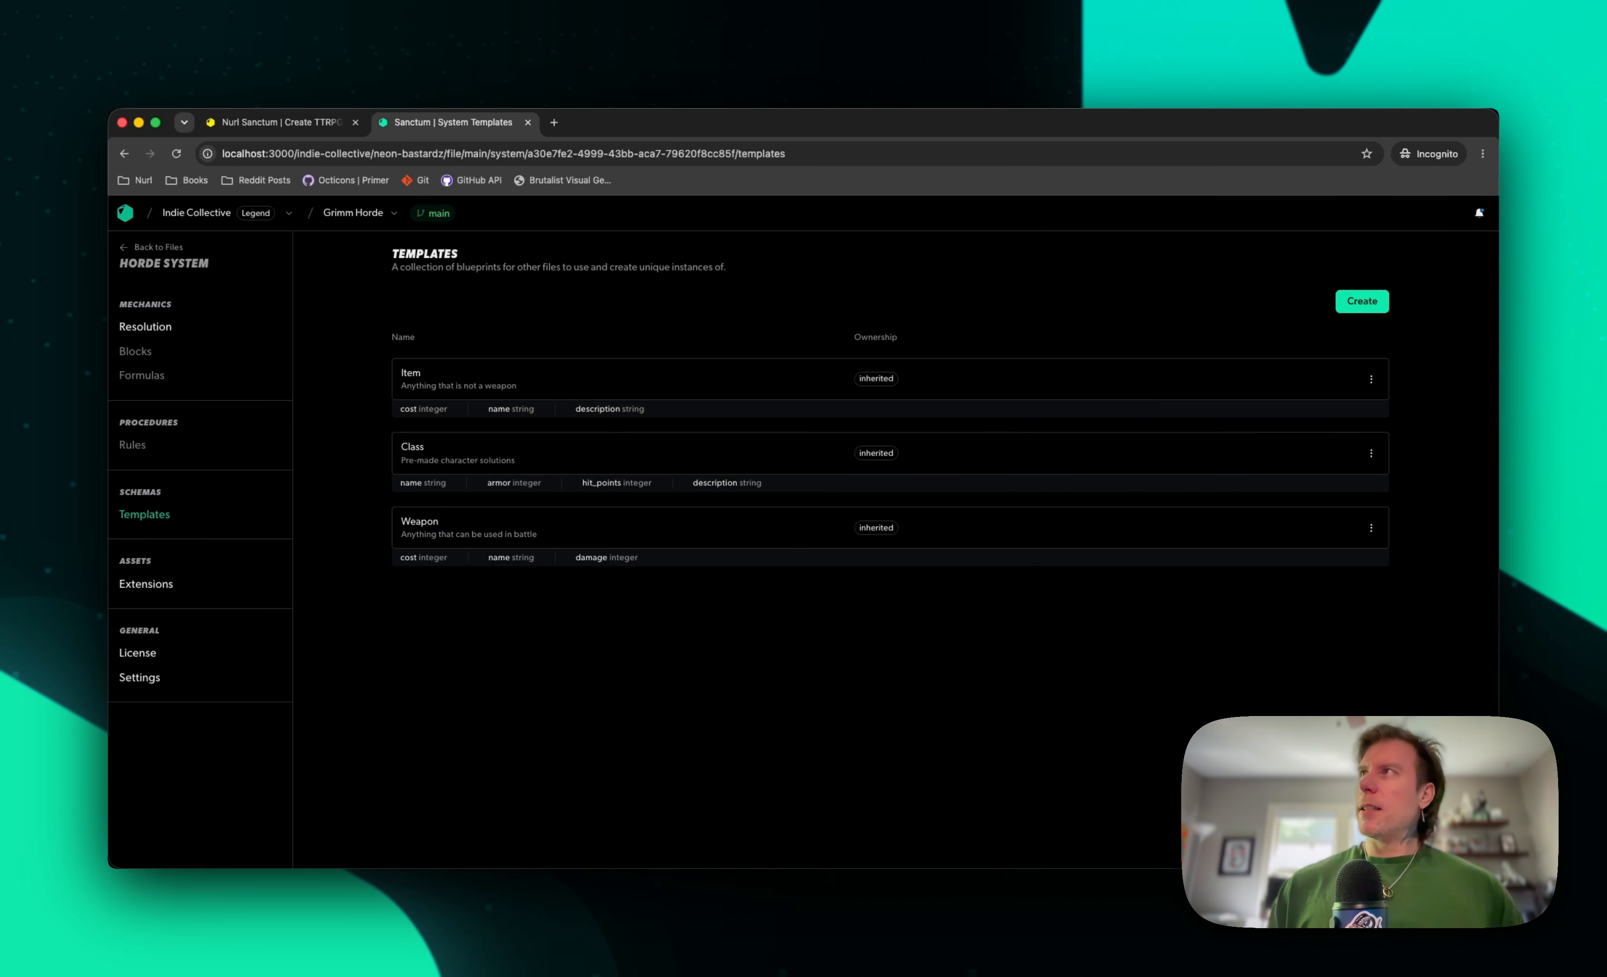
# Start a new template named Effects with the description "Anything that can be a pain or pleasure from a Wurm."
pyautogui.click(1362, 301)
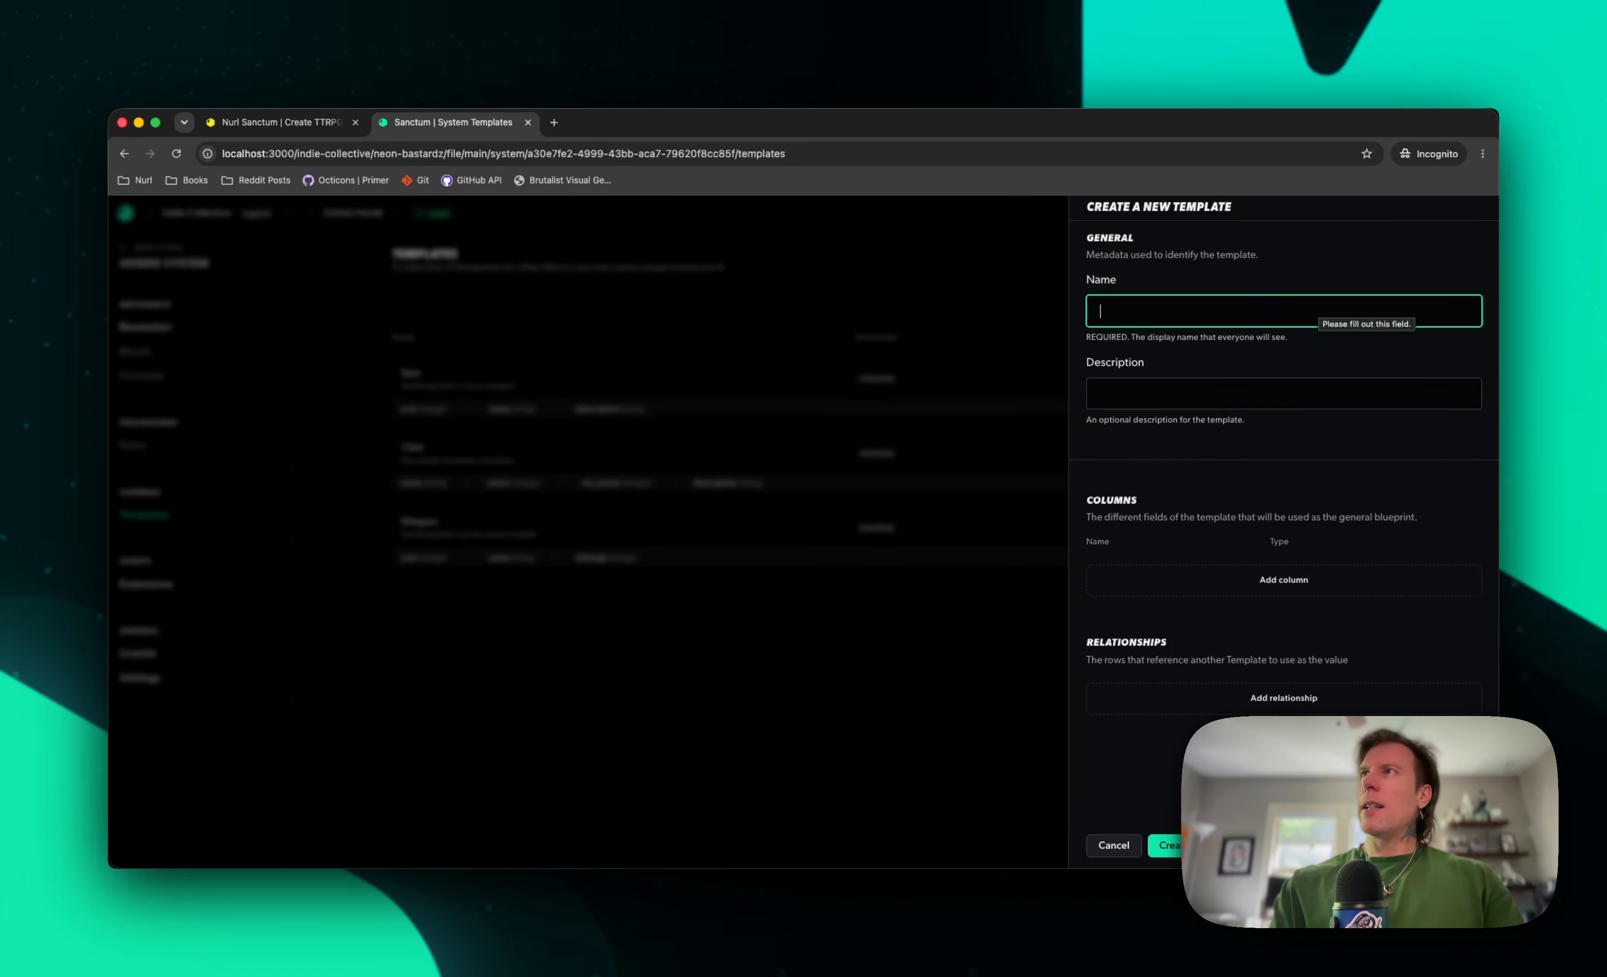
pyautogui.write('Effect')
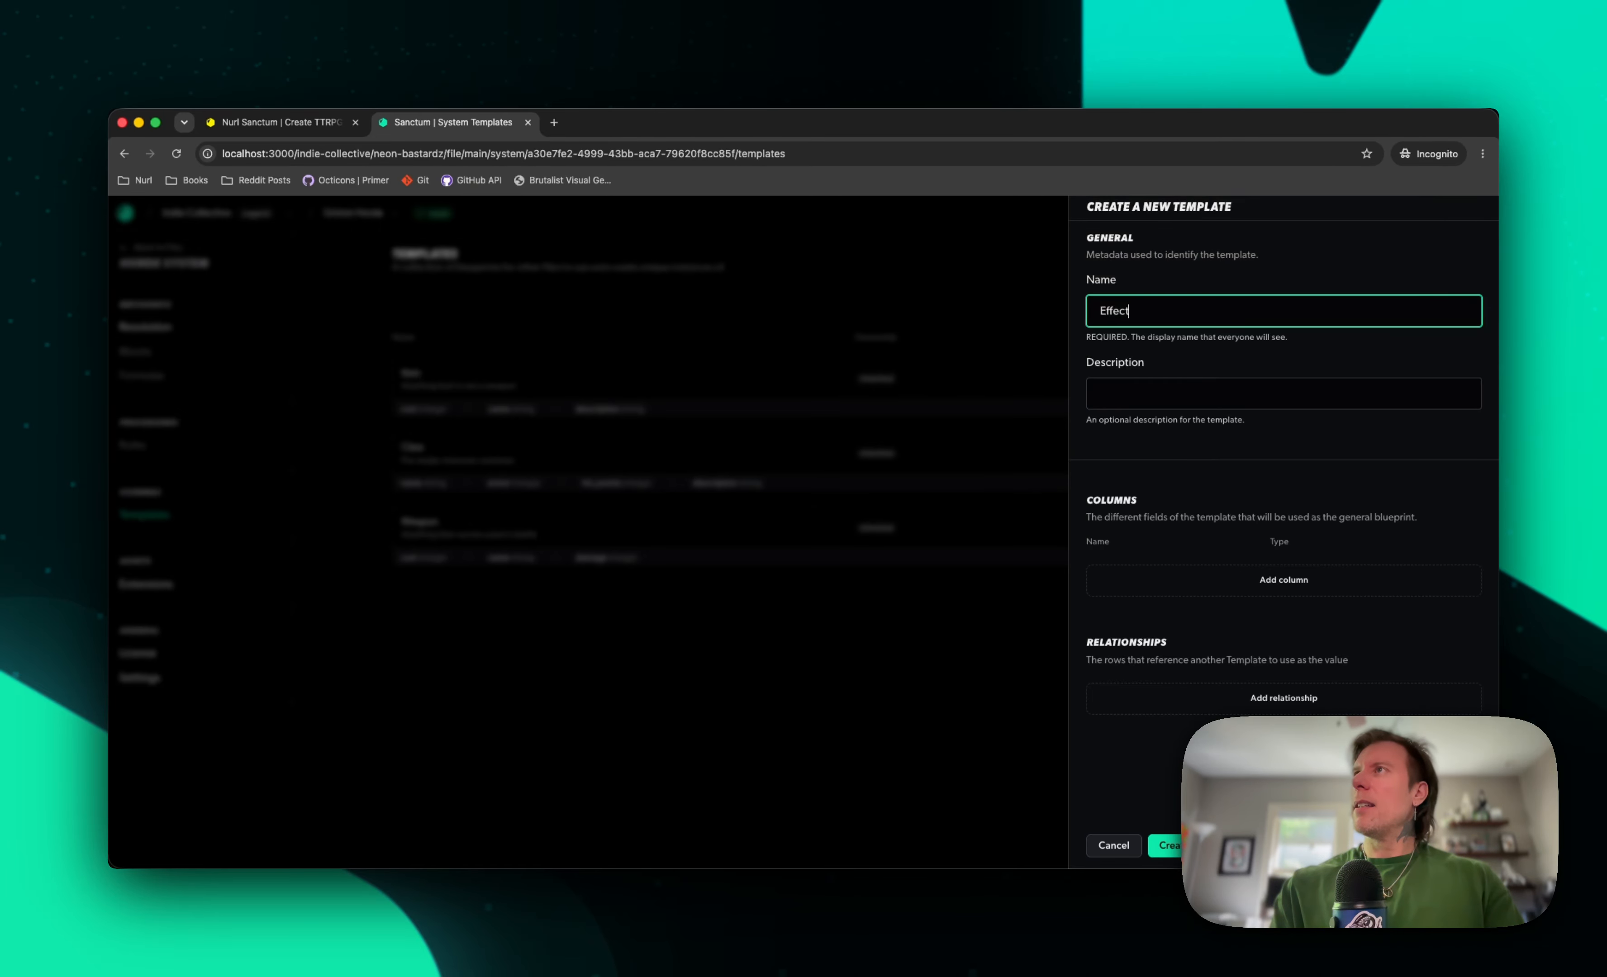
pyautogui.press('Tab')
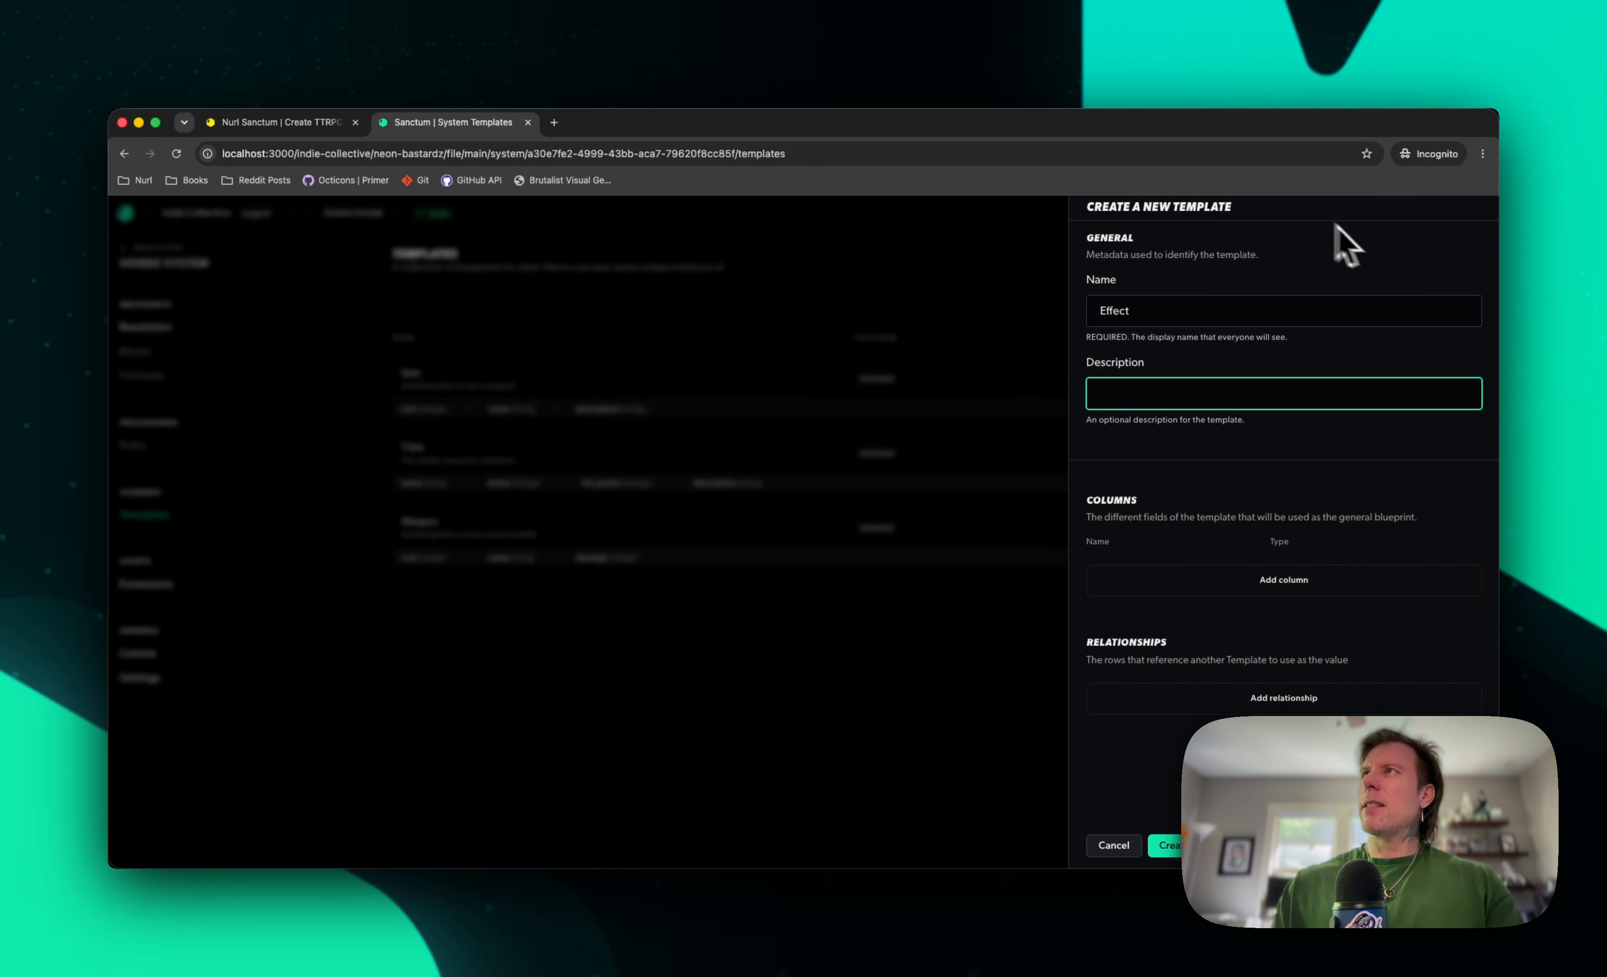
pyautogui.click(1173, 309)
pyautogui.write('s')
pyautogui.click(1138, 395)
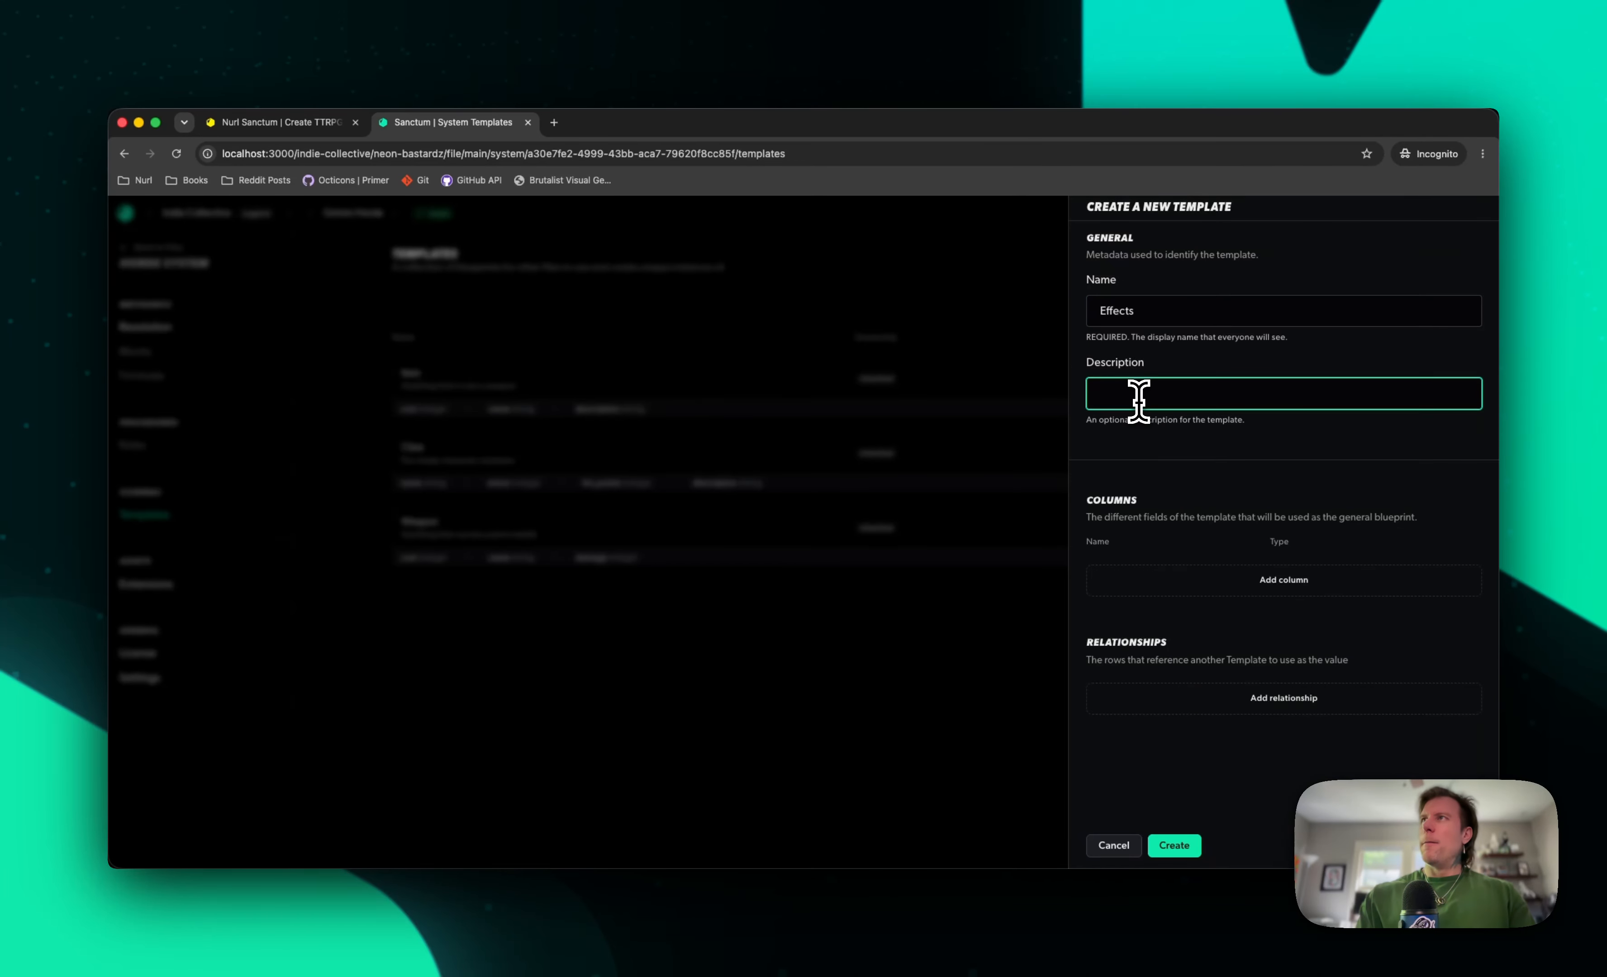
pyautogui.write('Anything that can be a pain or pleasure from a')
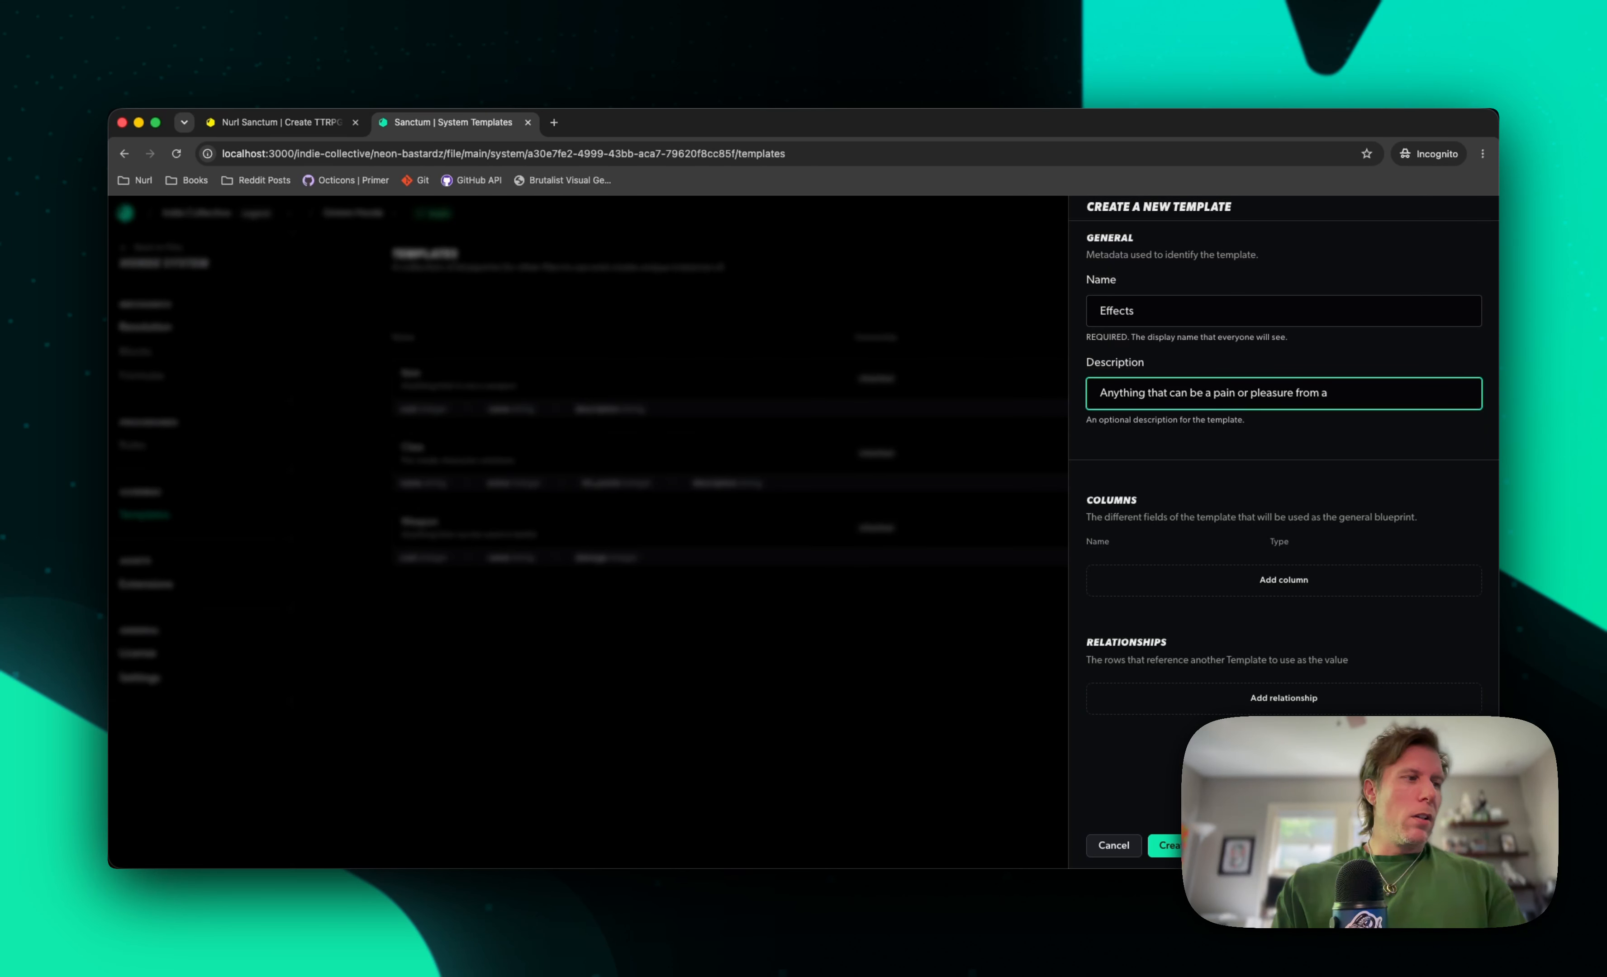
pyautogui.write('.')
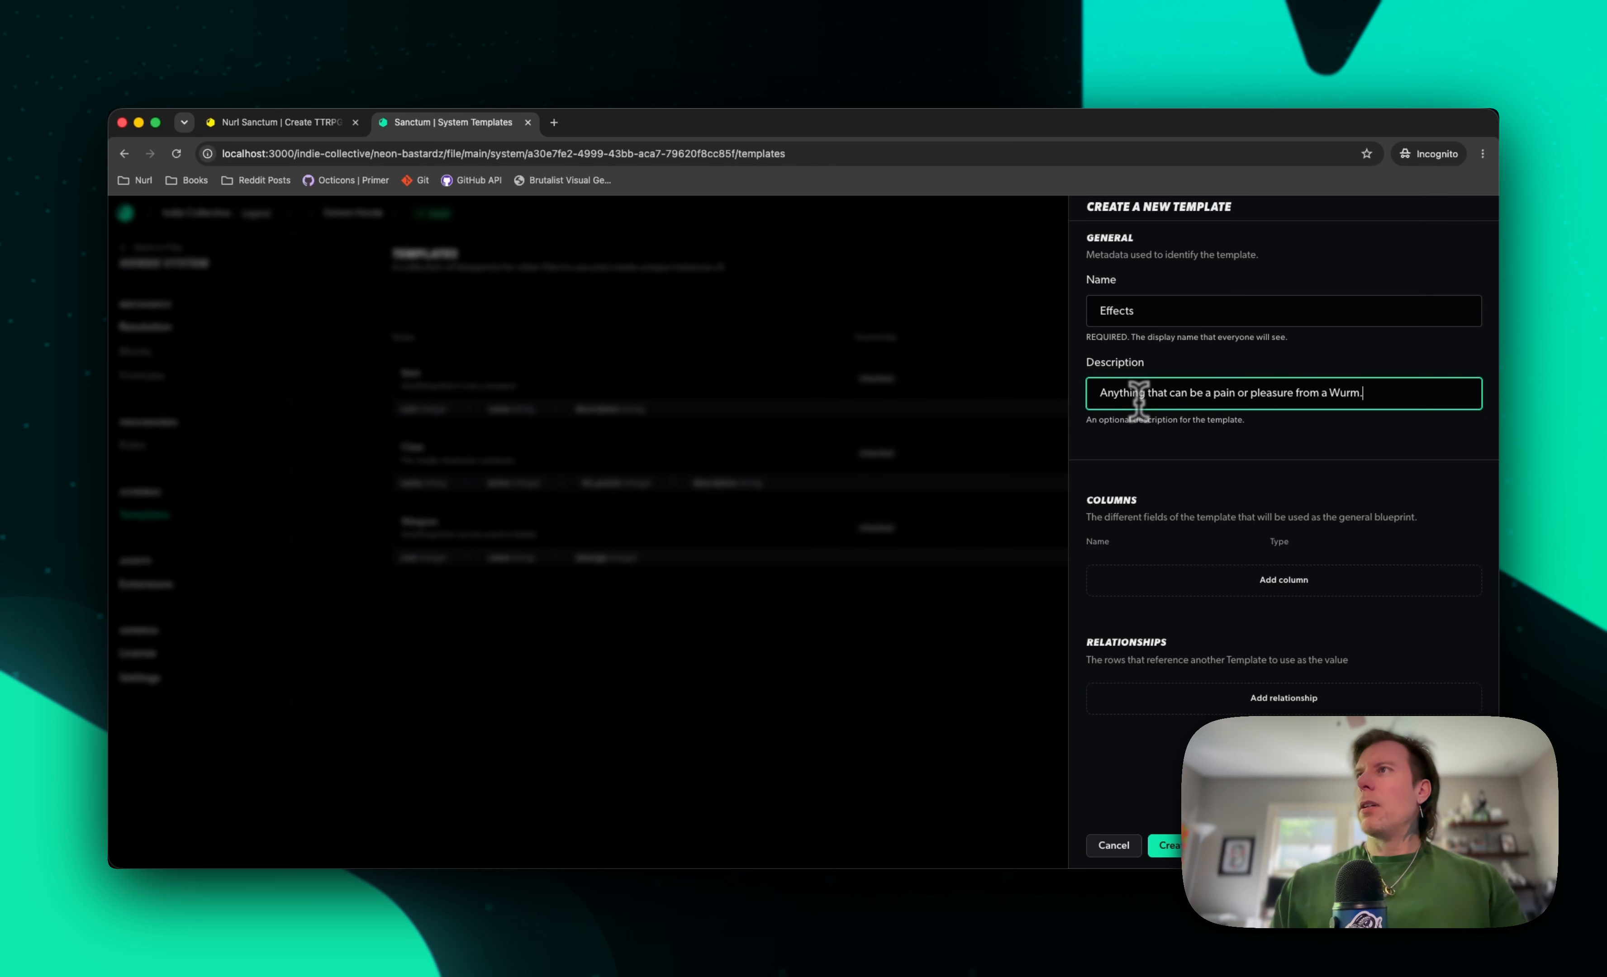
# Add a column called name with the text data type to the Effects template
pyautogui.click(1178, 580)
pyautogui.click(1158, 568)
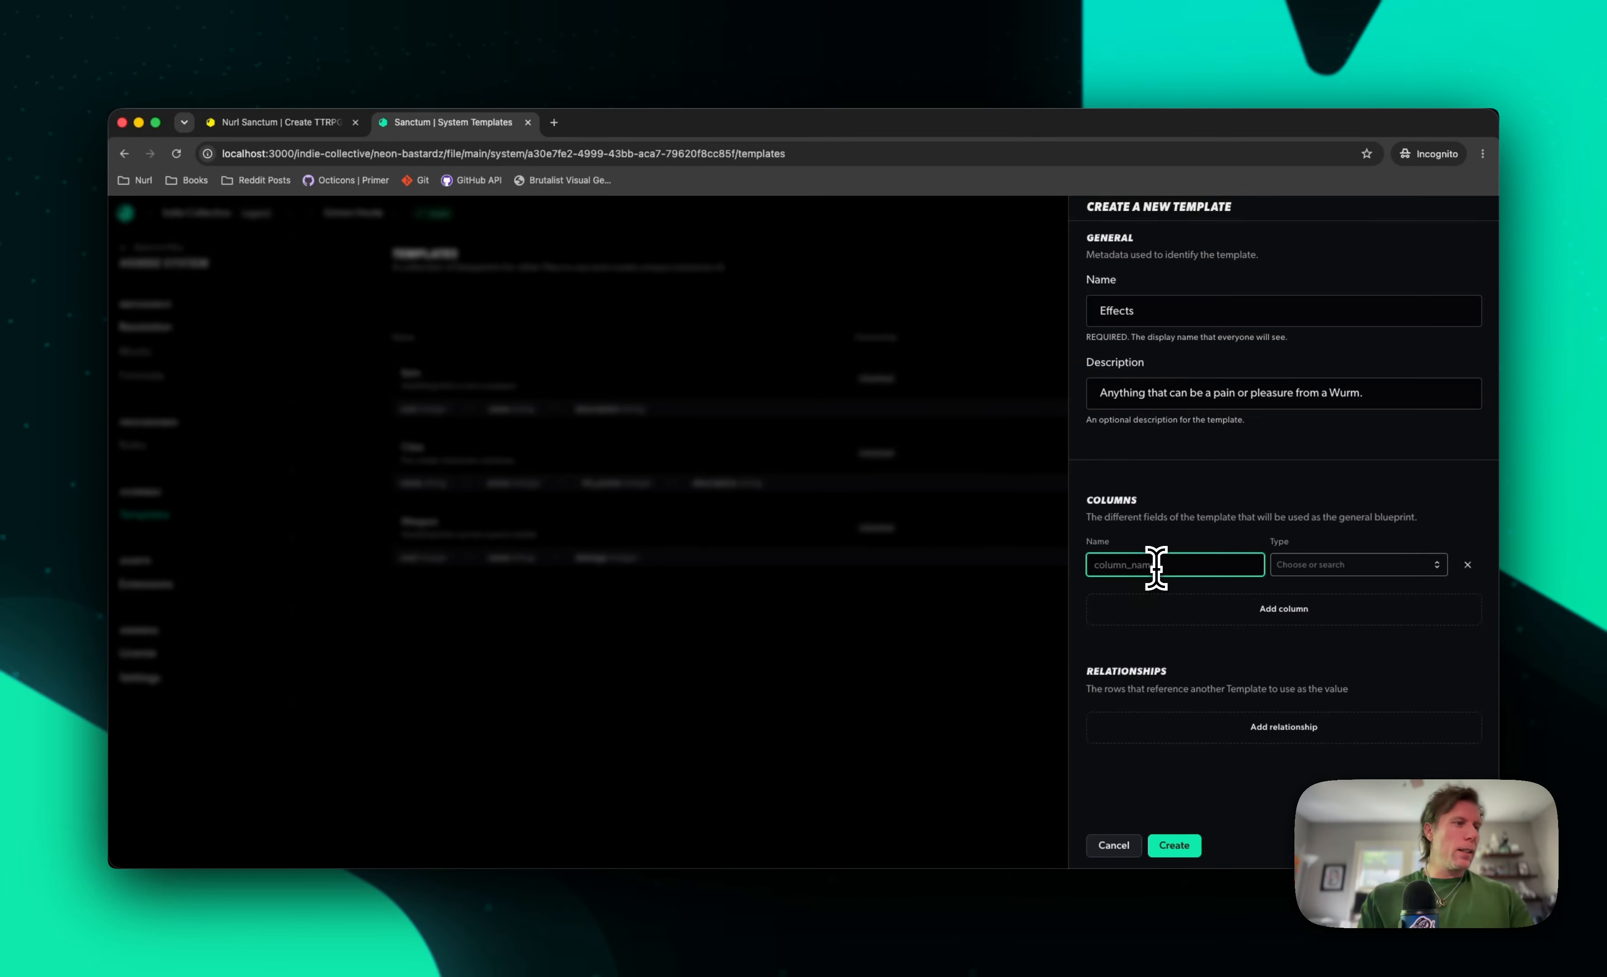
pyautogui.press('Tab')
pyautogui.write('te')
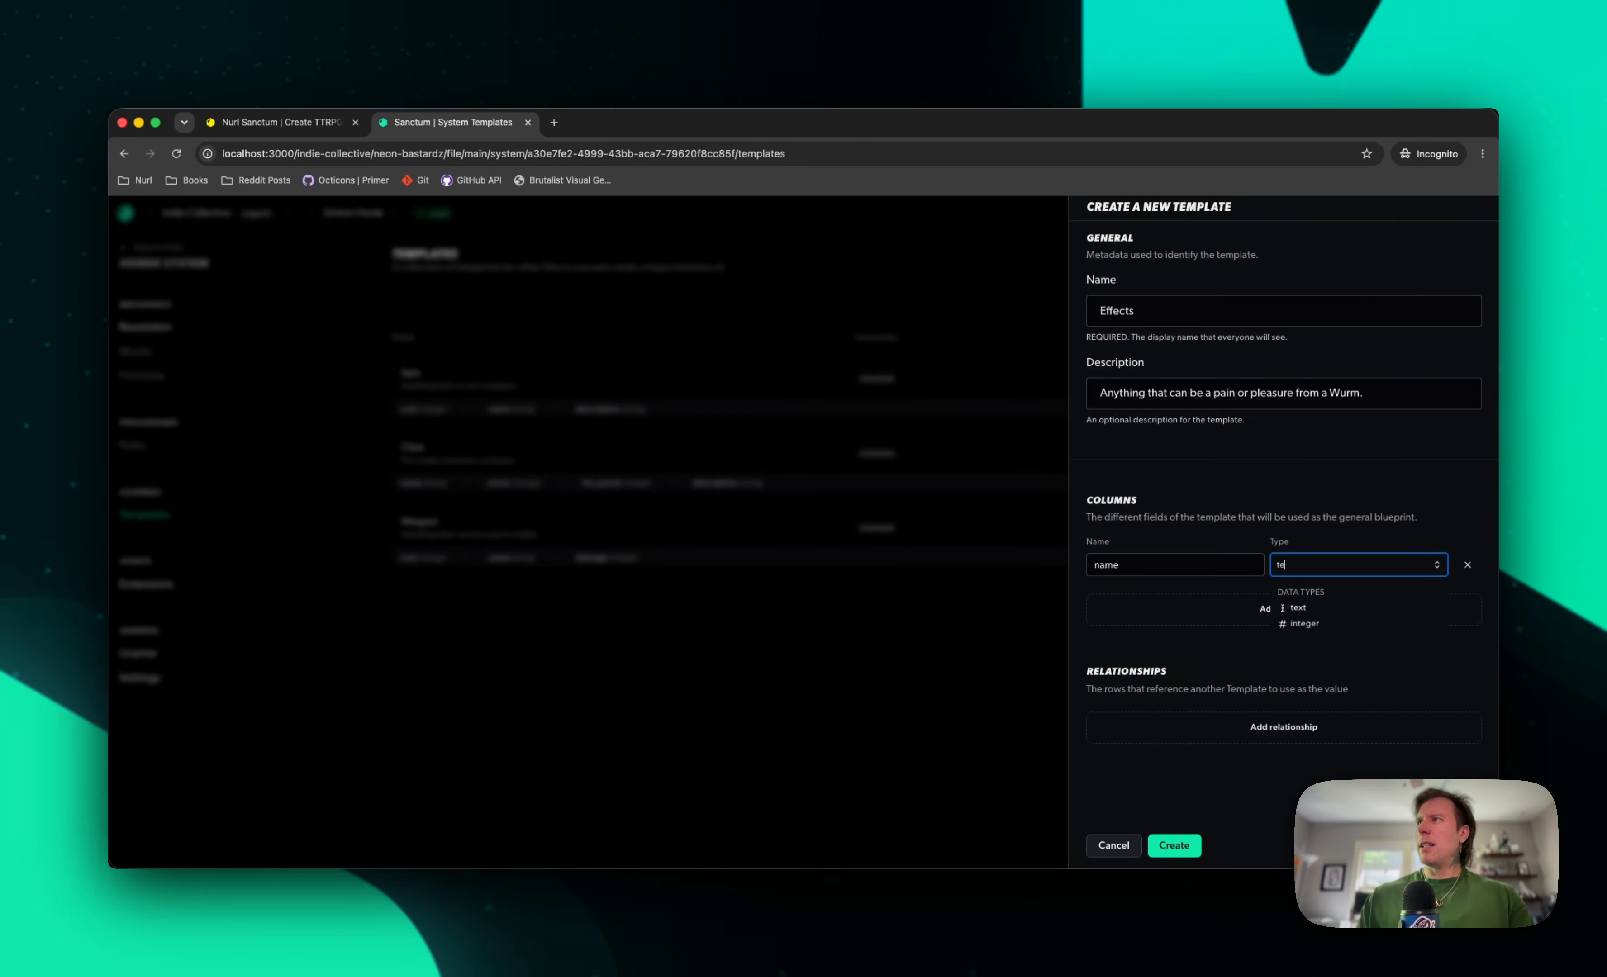
# Add a second column called descriptoin with the text data type to the Effects template
pyautogui.click(1155, 608)
pyautogui.click(1145, 594)
pyautogui.write('d')
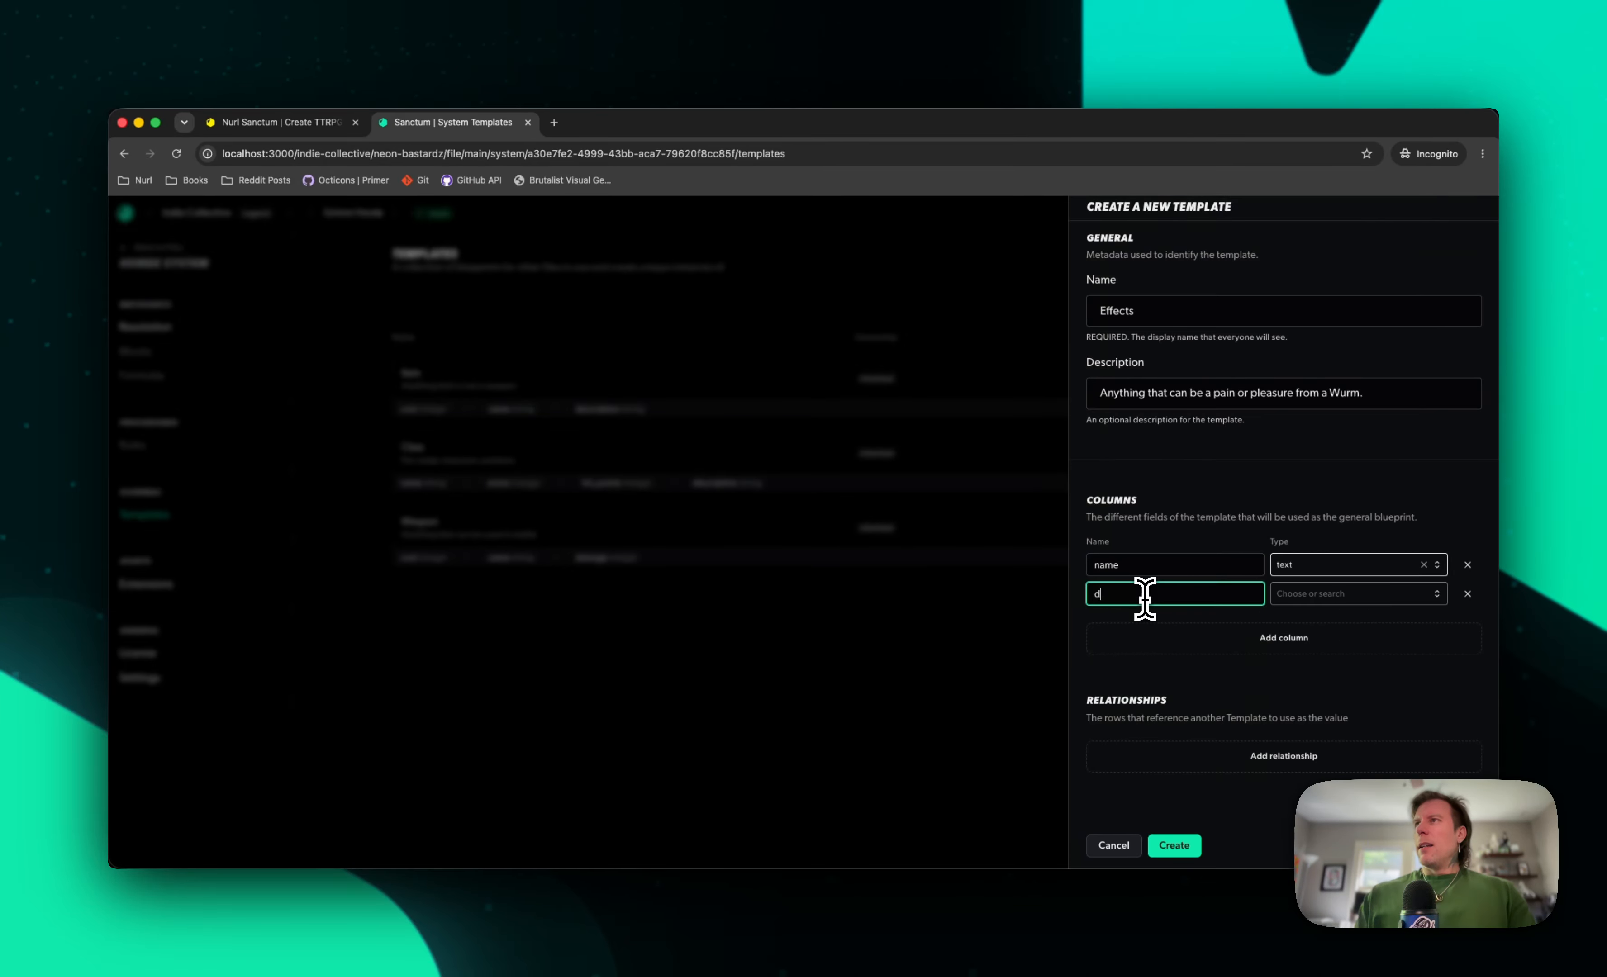
pyautogui.write('escritpi')
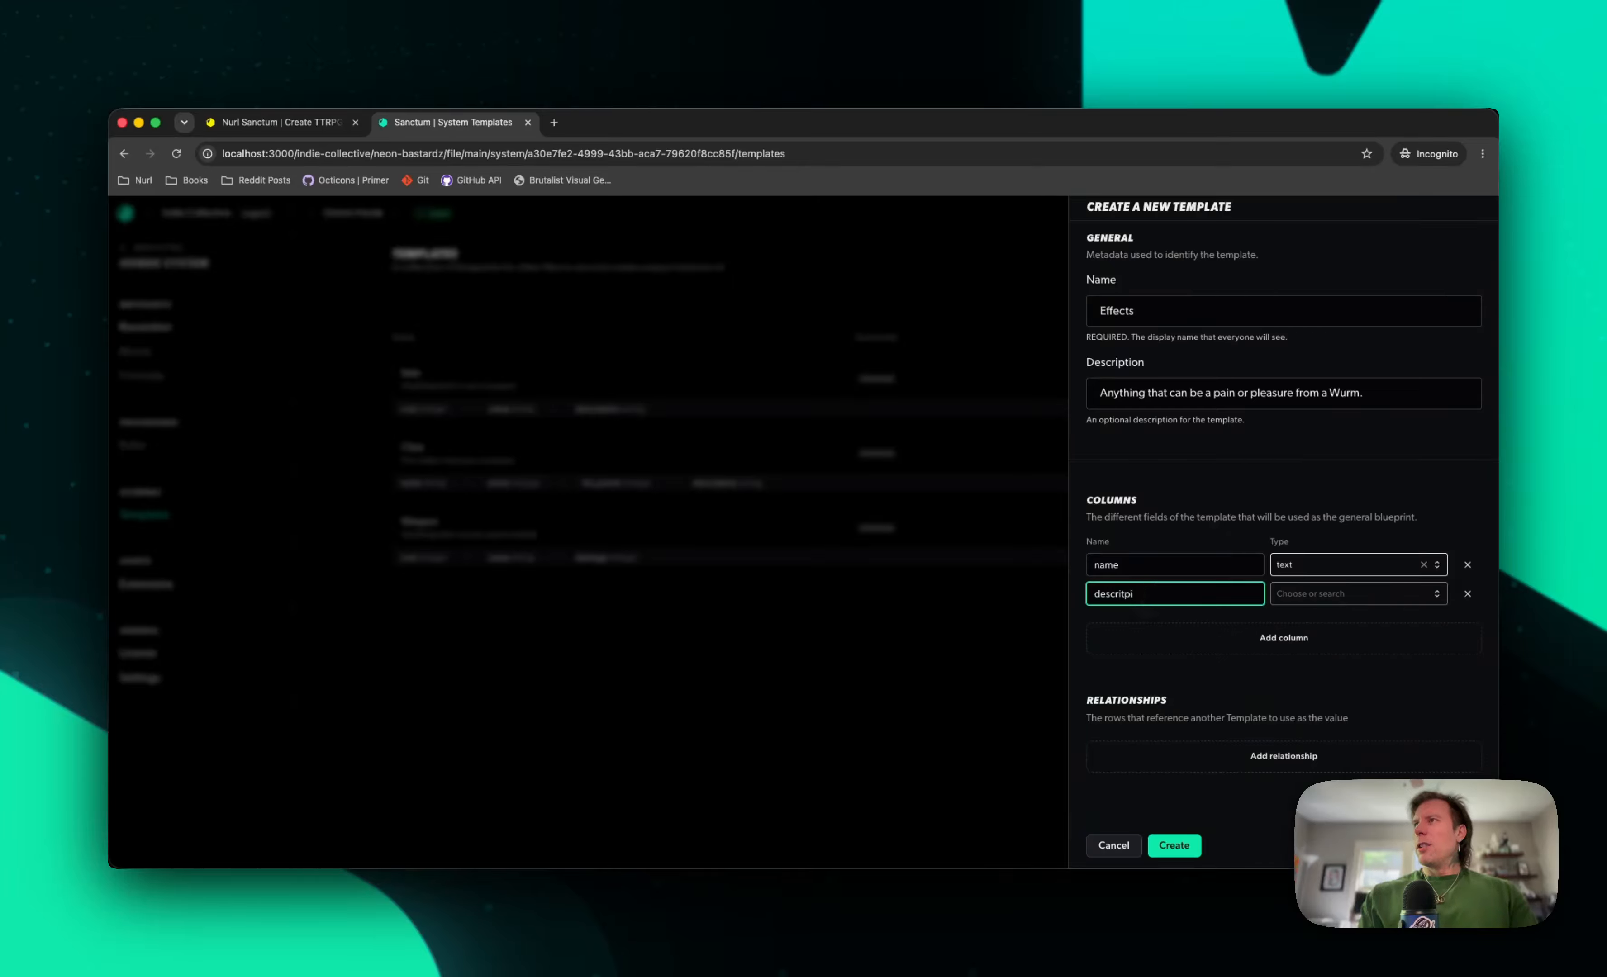
pyautogui.press('BackSpace')
pyautogui.press('BackSpace')
pyautogui.press('BackSpace')
pyautogui.write('ptoin')
pyautogui.press('Tab')
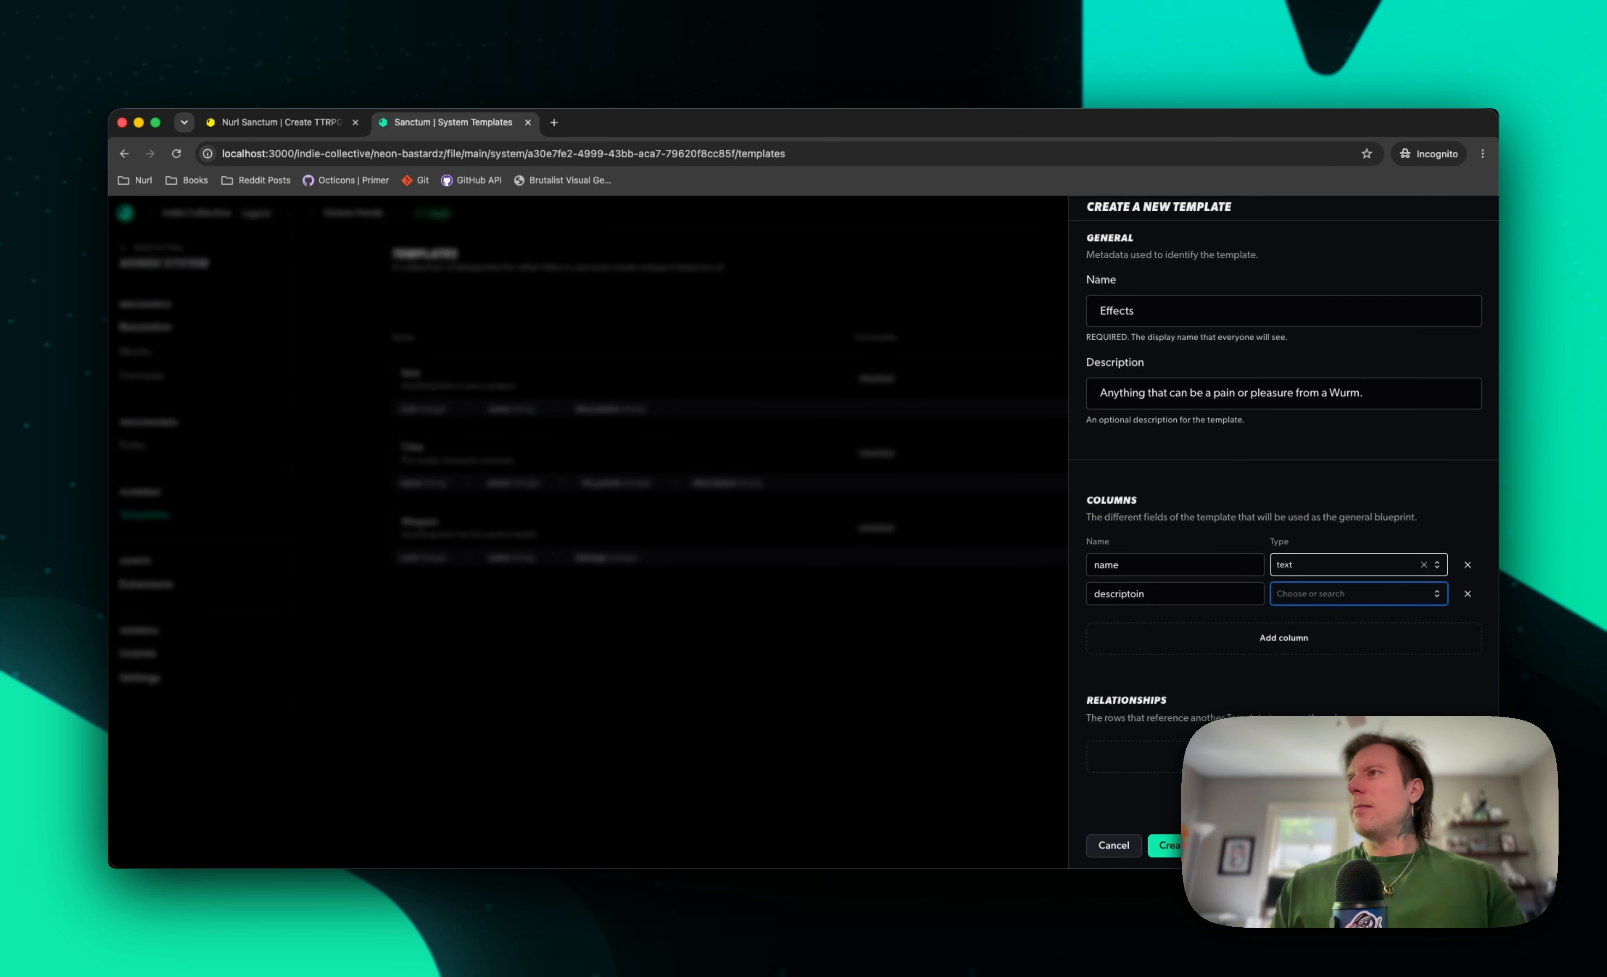
pyautogui.write('t')
pyautogui.press('Return')
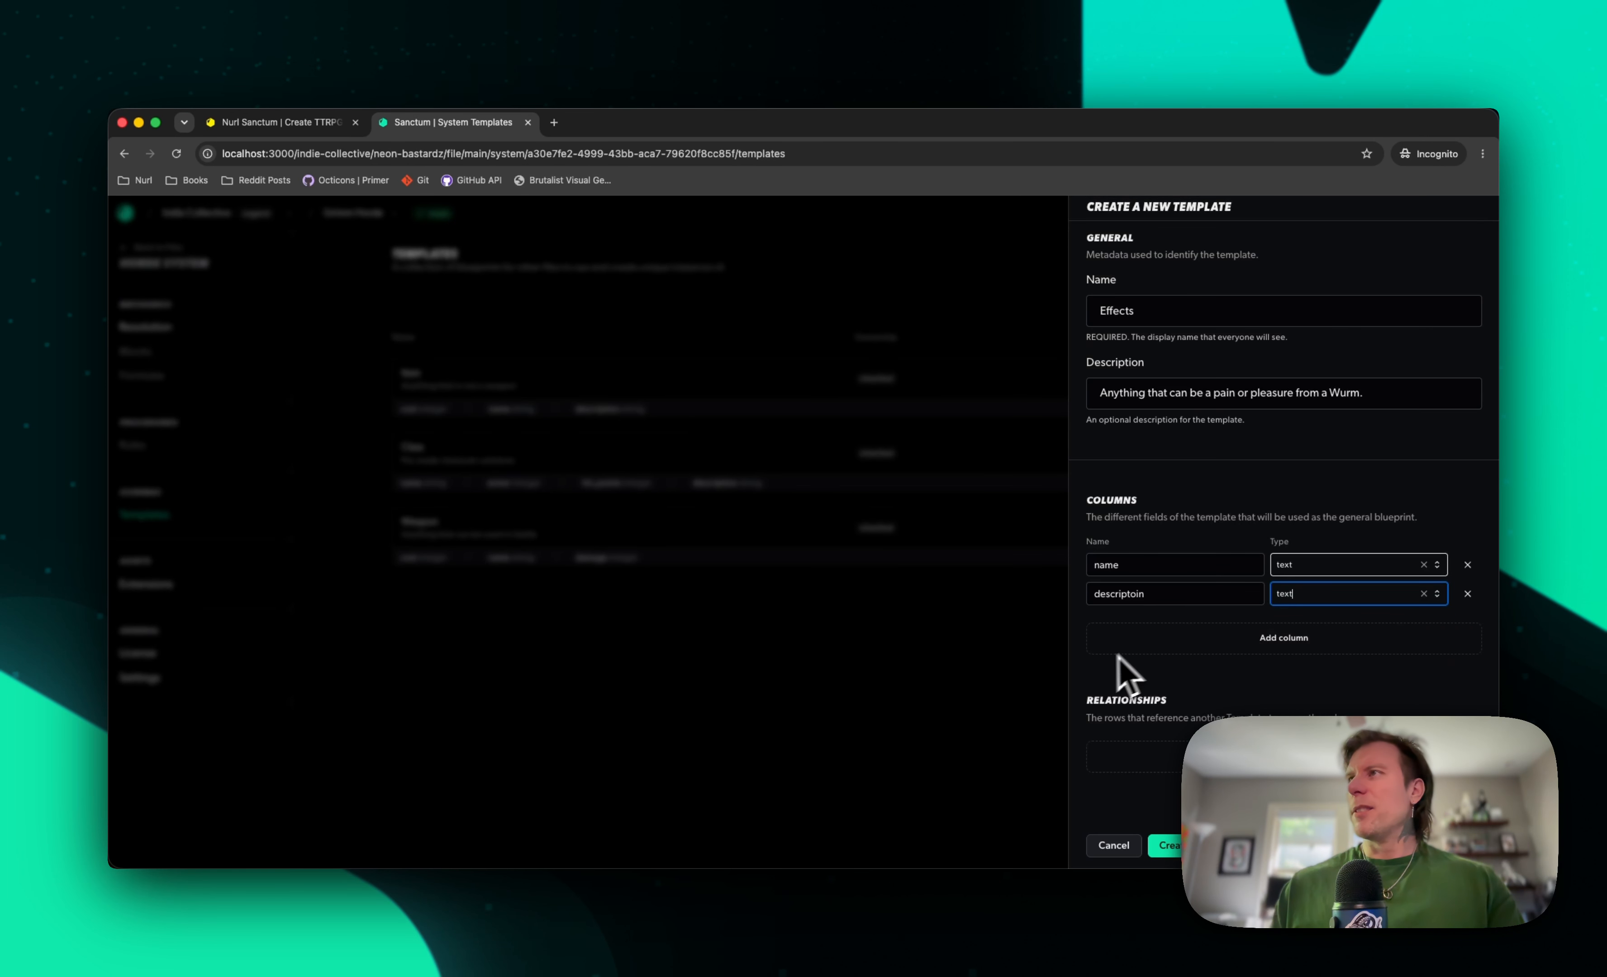
# Add a column called effect with the text data type and create the Effects template
pyautogui.click(1157, 640)
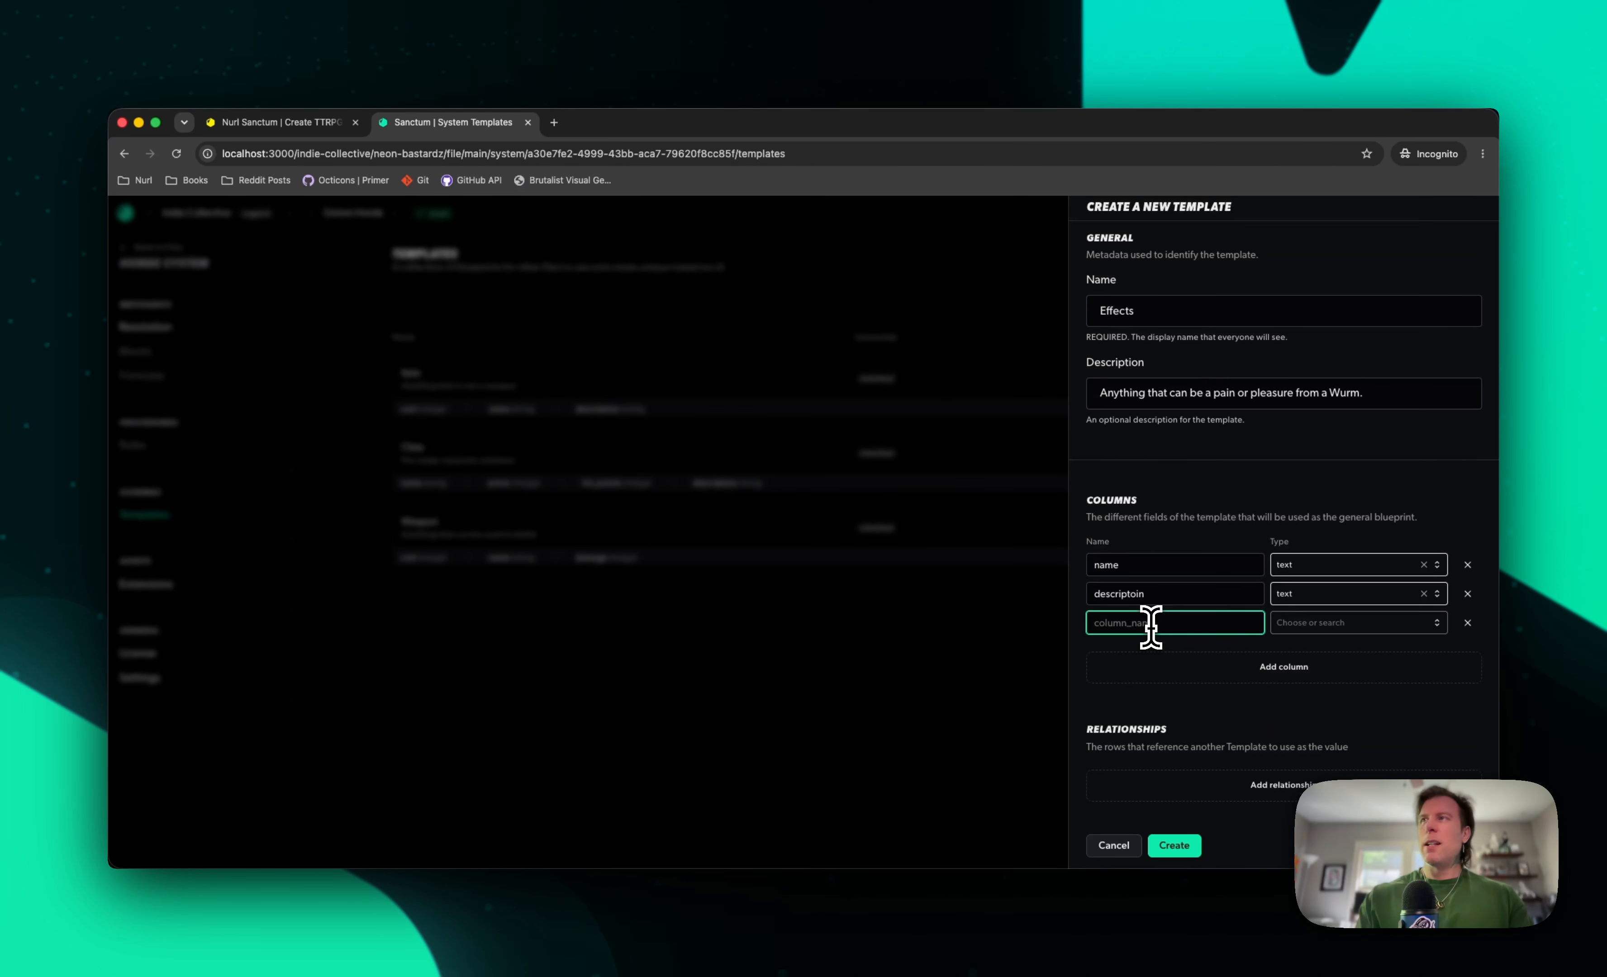
pyautogui.write('effect')
pyautogui.press('Tab')
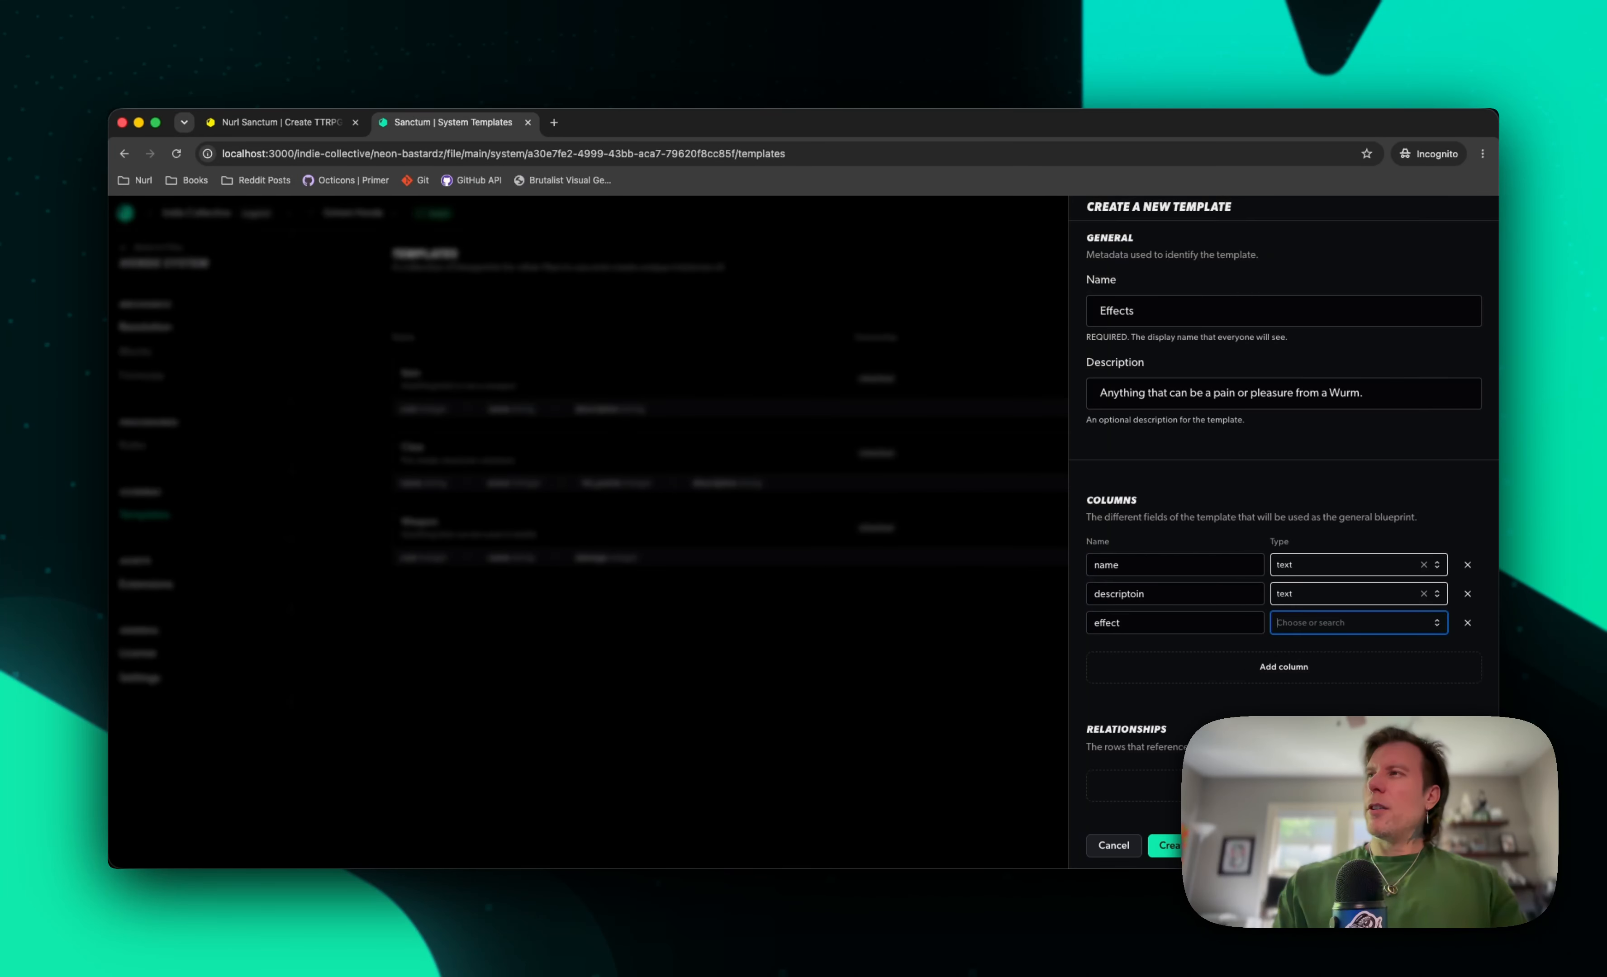
pyautogui.press('Return')
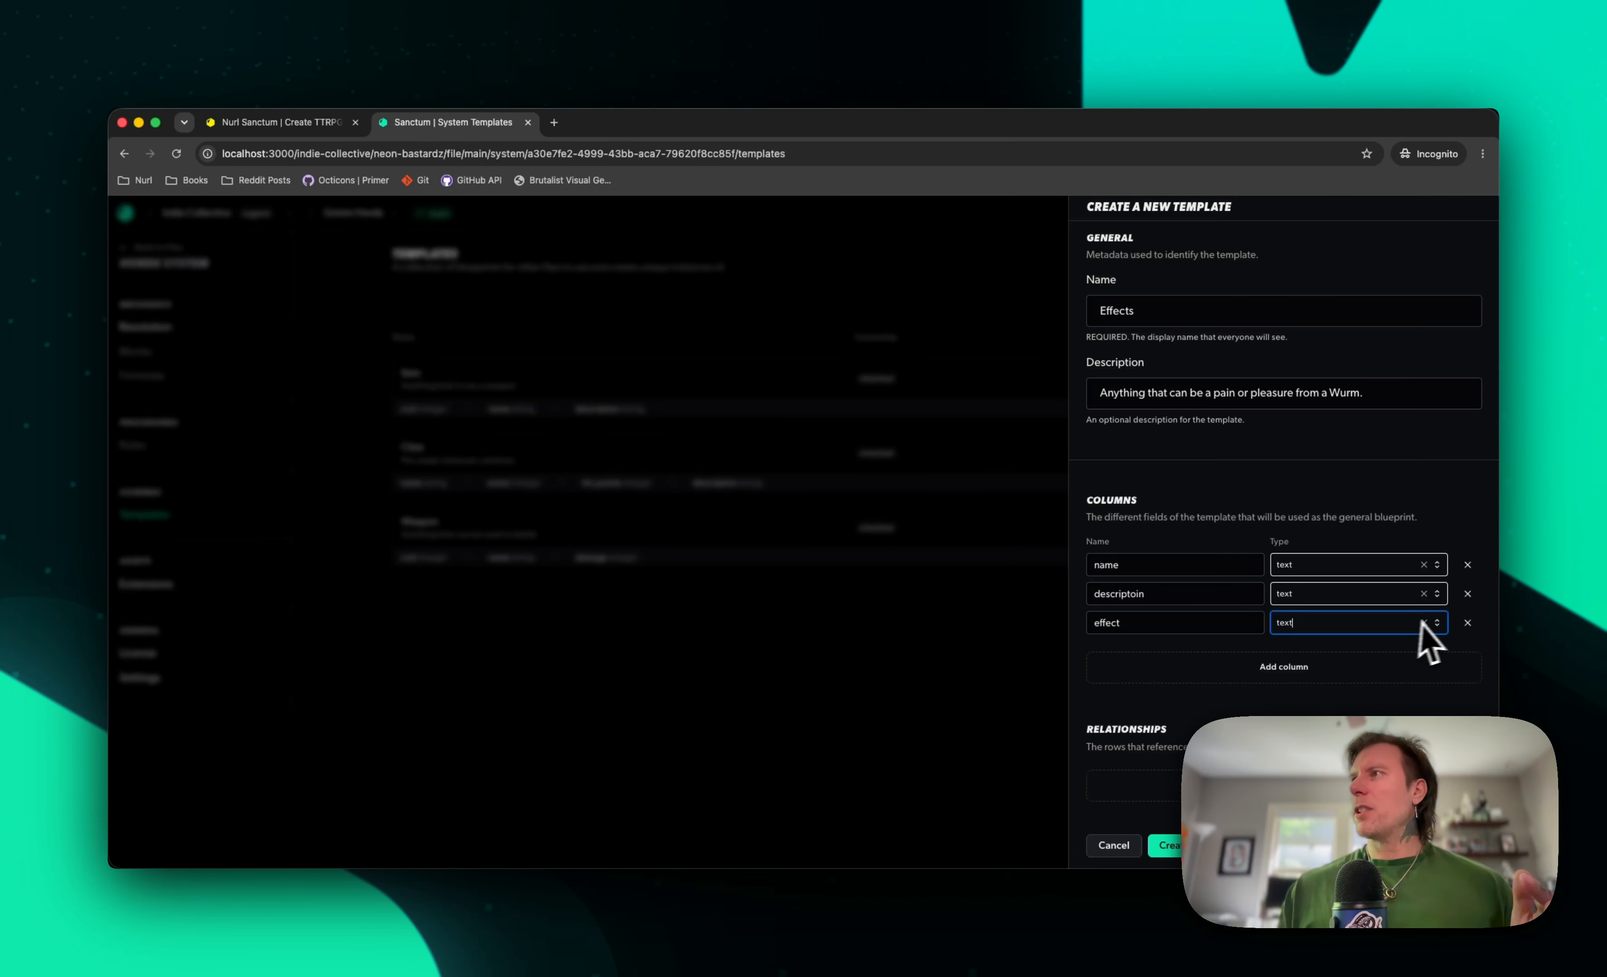
pyautogui.click(1435, 624)
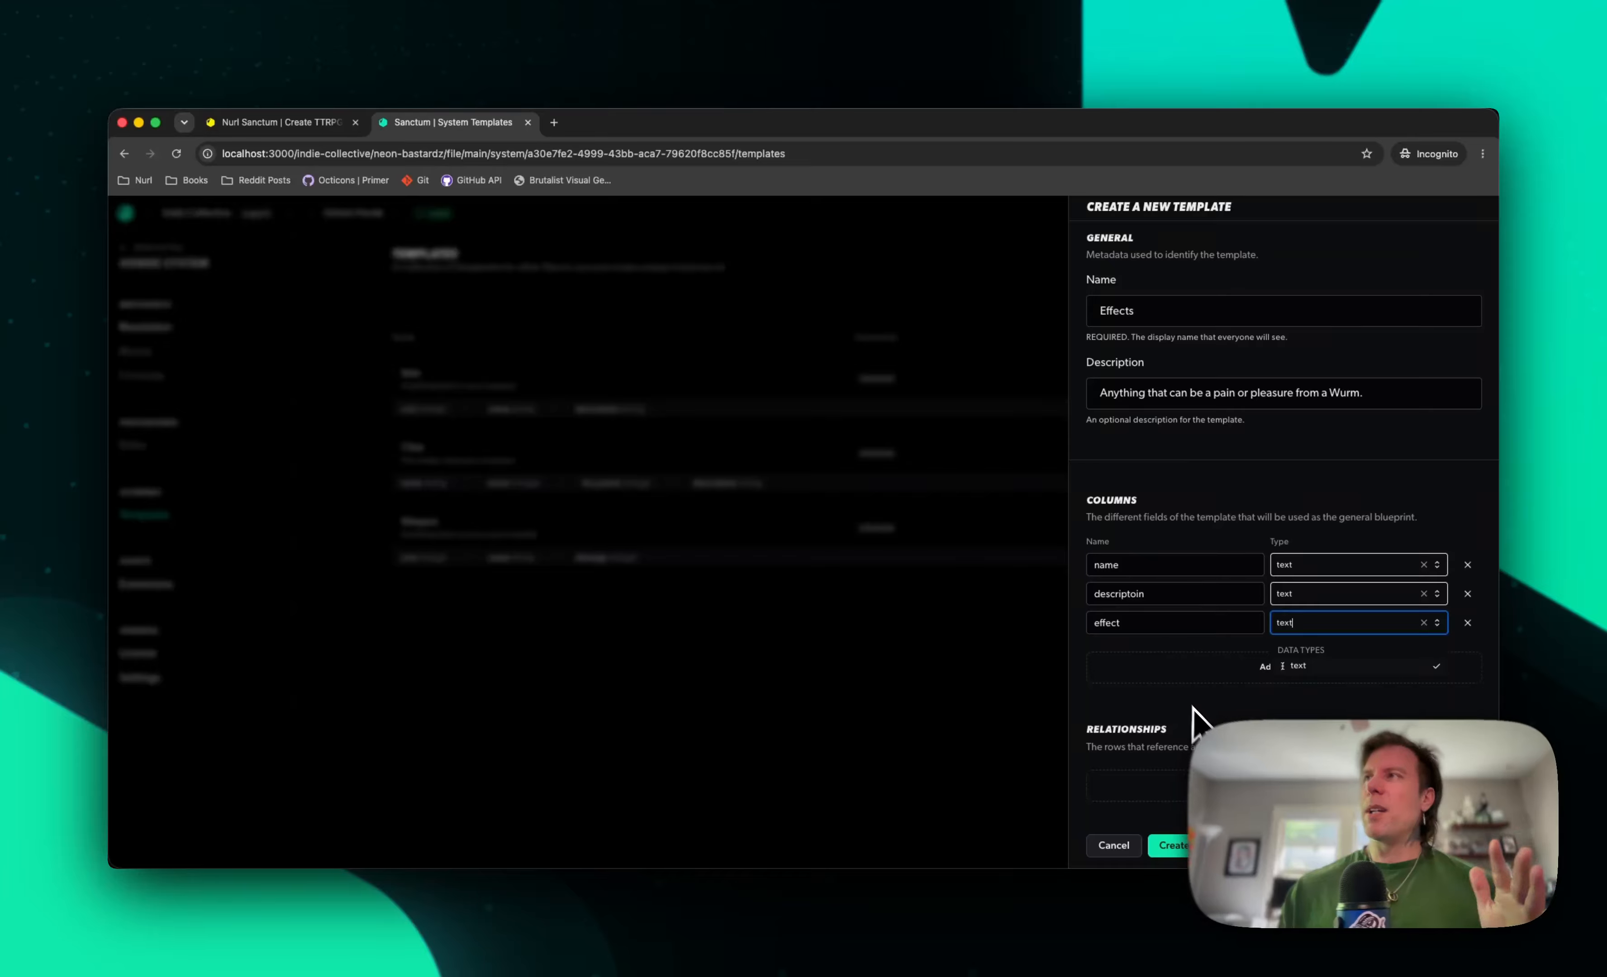
pyautogui.click(1202, 724)
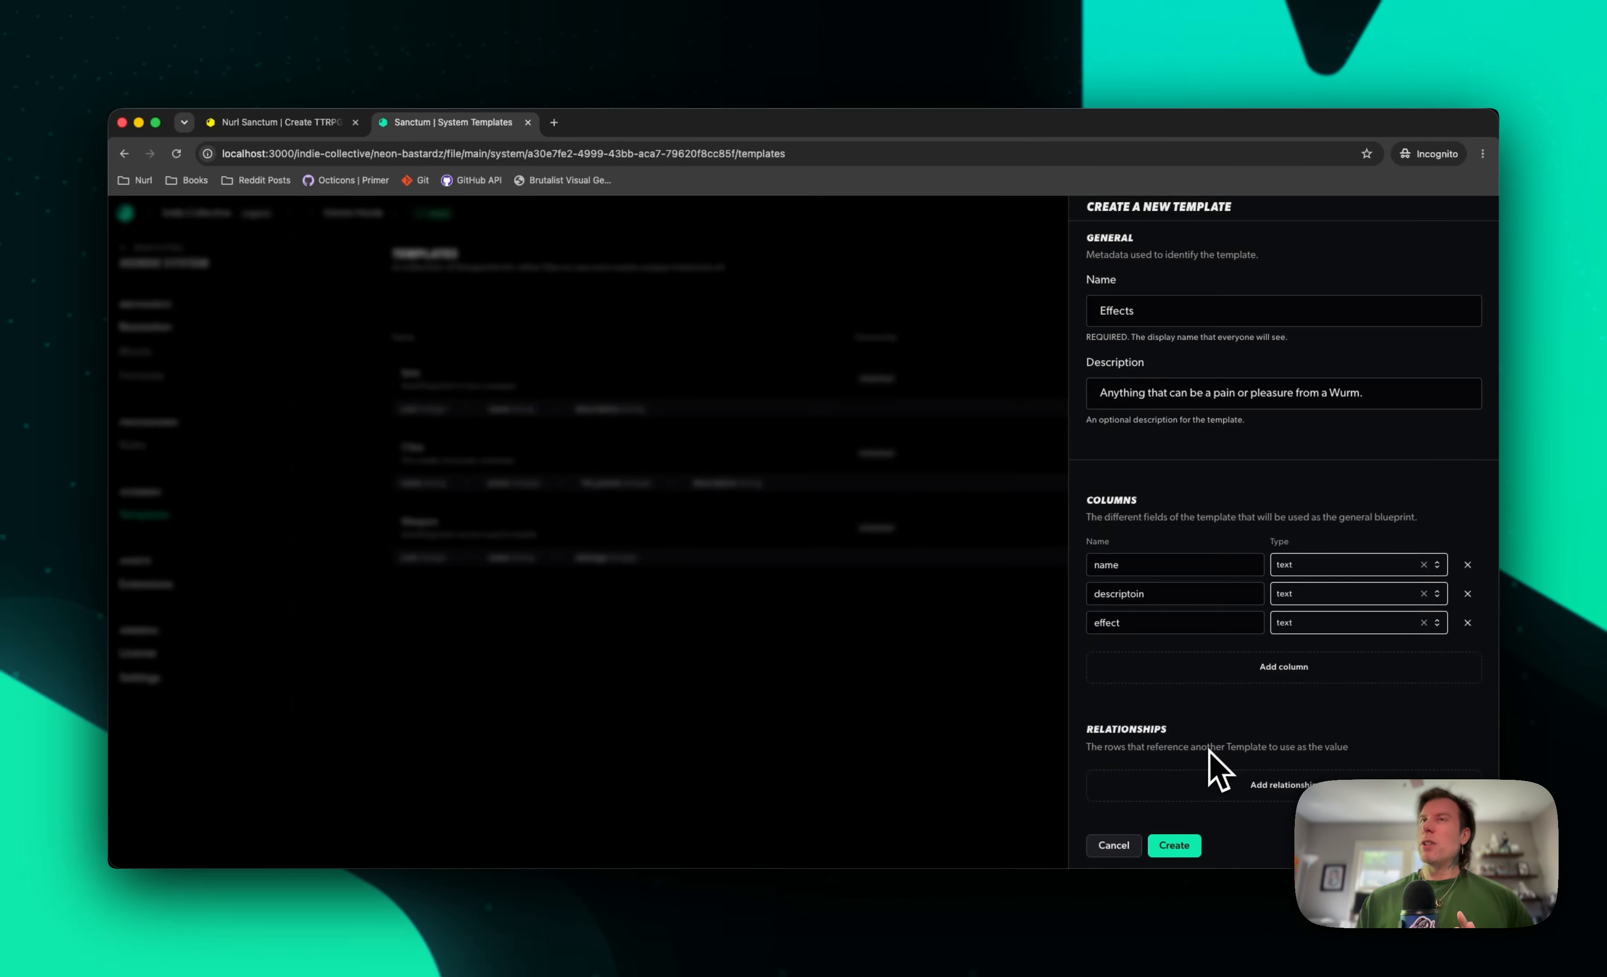
pyautogui.click(1174, 845)
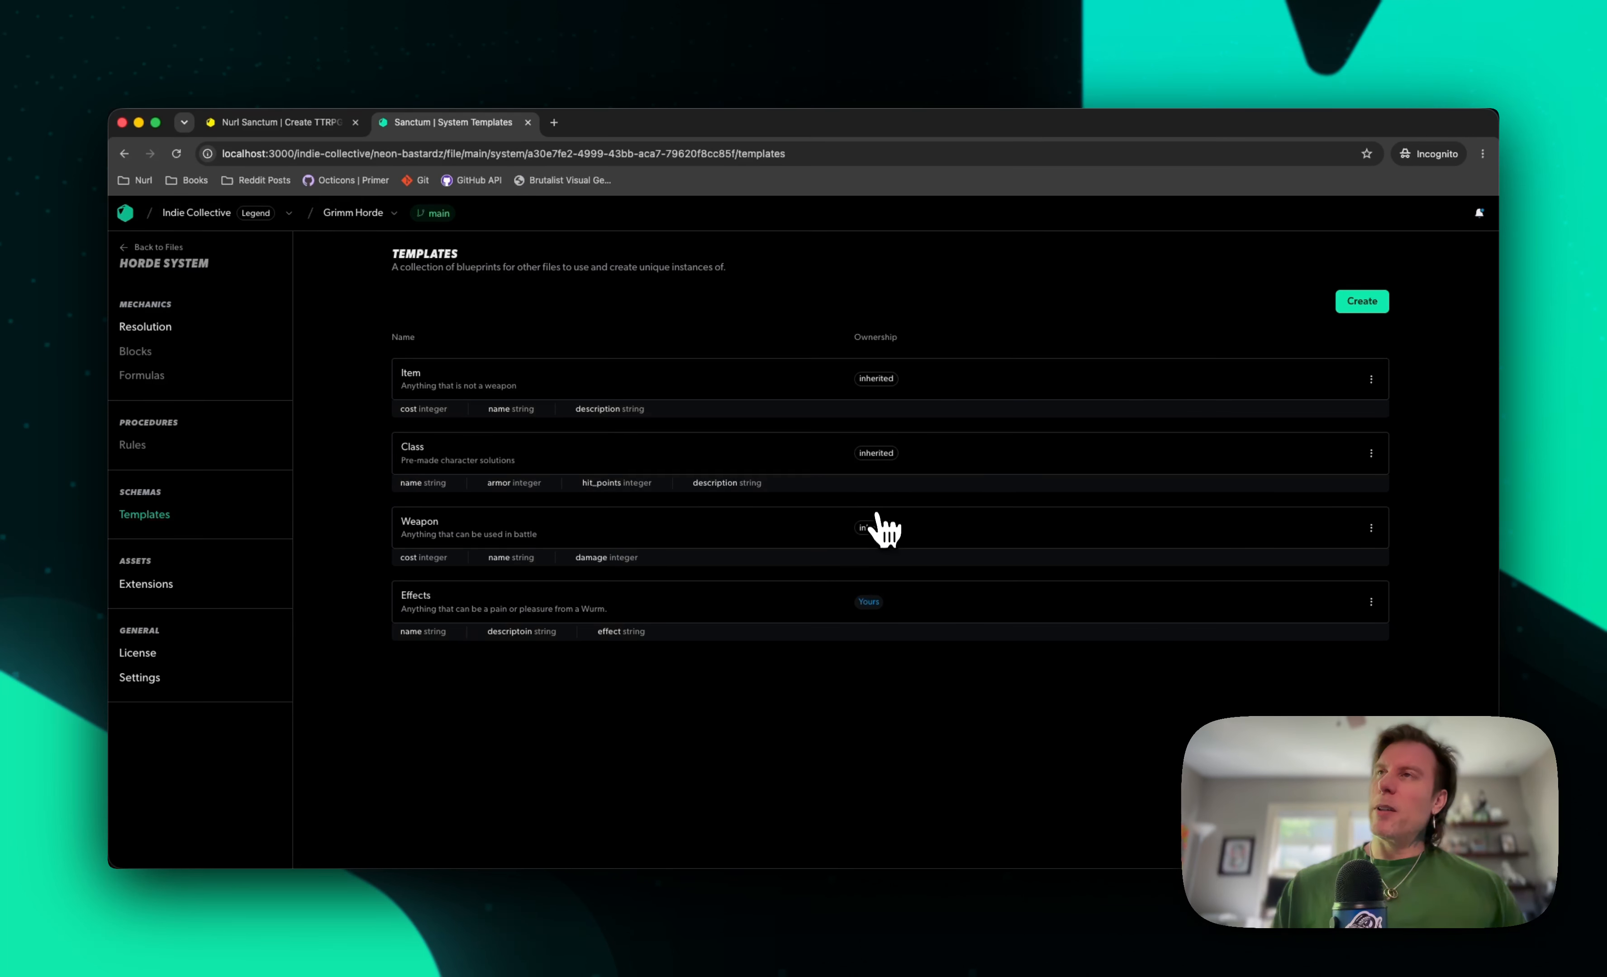
# Review the Horde System's core resolution dice and its inherited license
pyautogui.click(1370, 304)
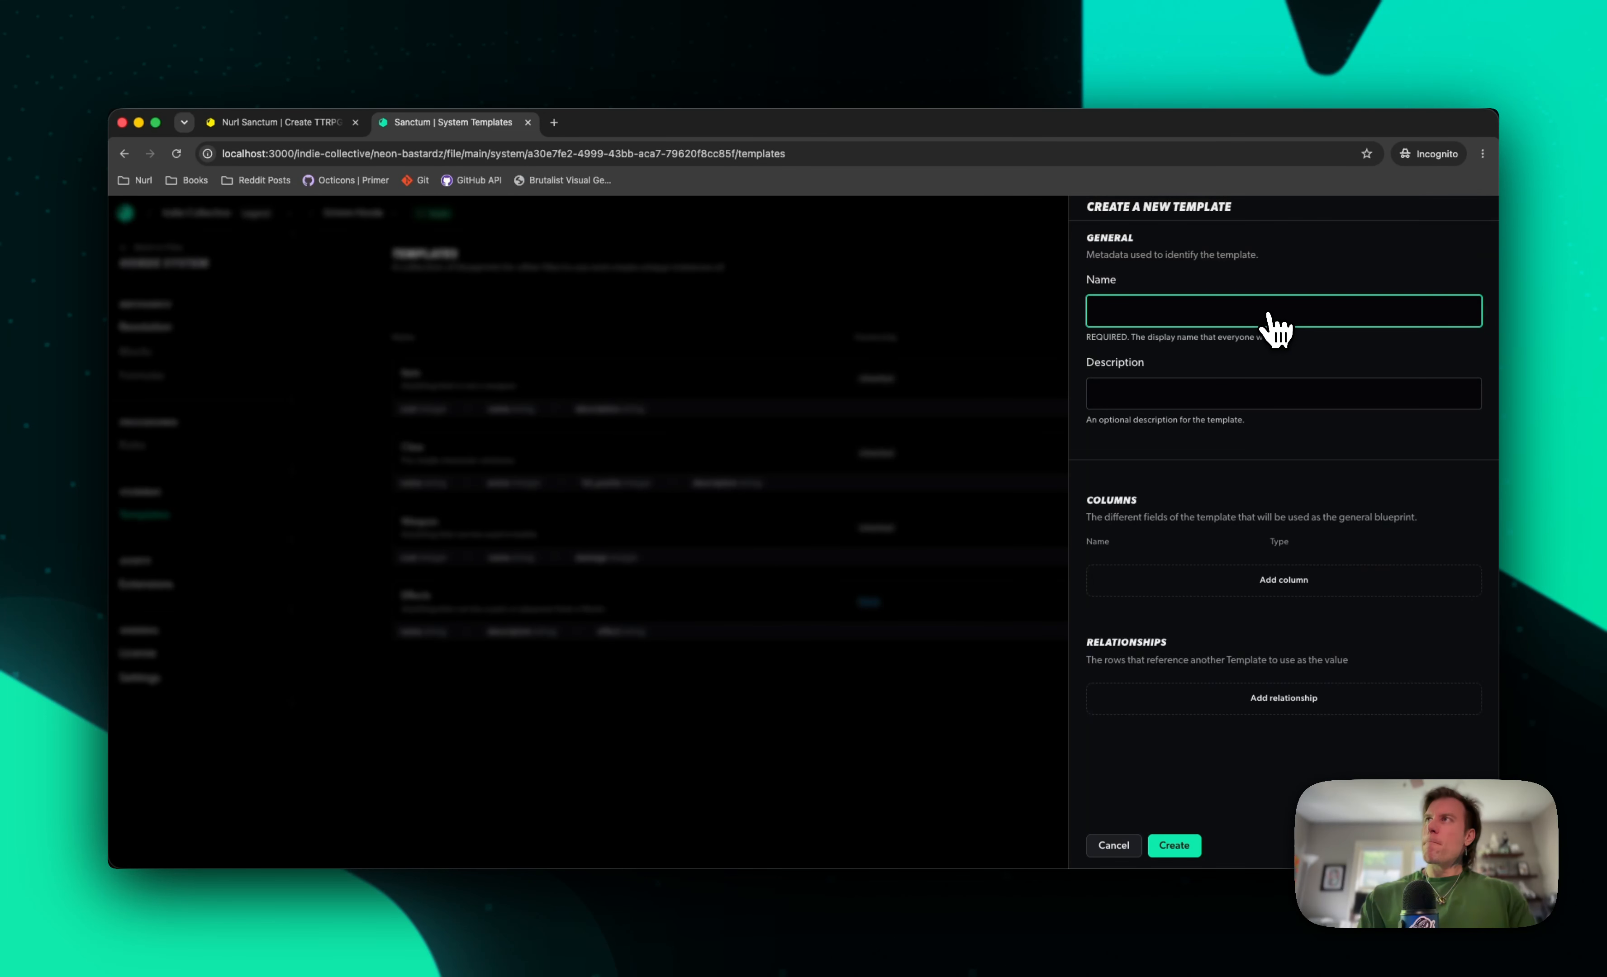
pyautogui.click(880, 778)
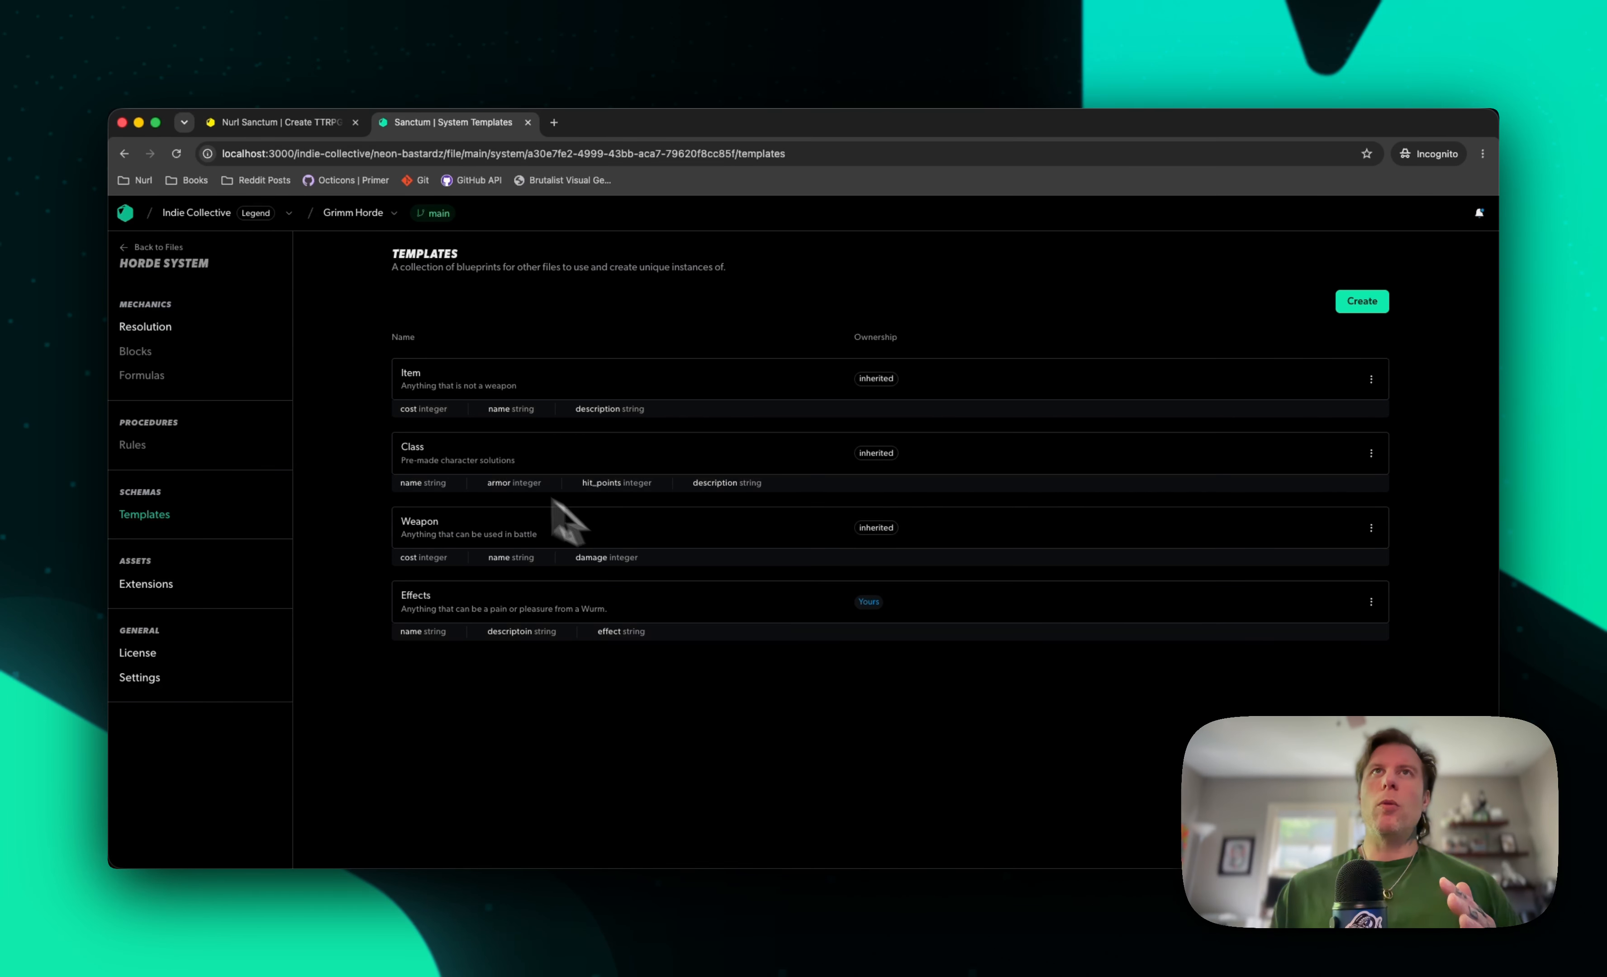
pyautogui.click(152, 328)
pyautogui.scroll(-4, 691, 642)
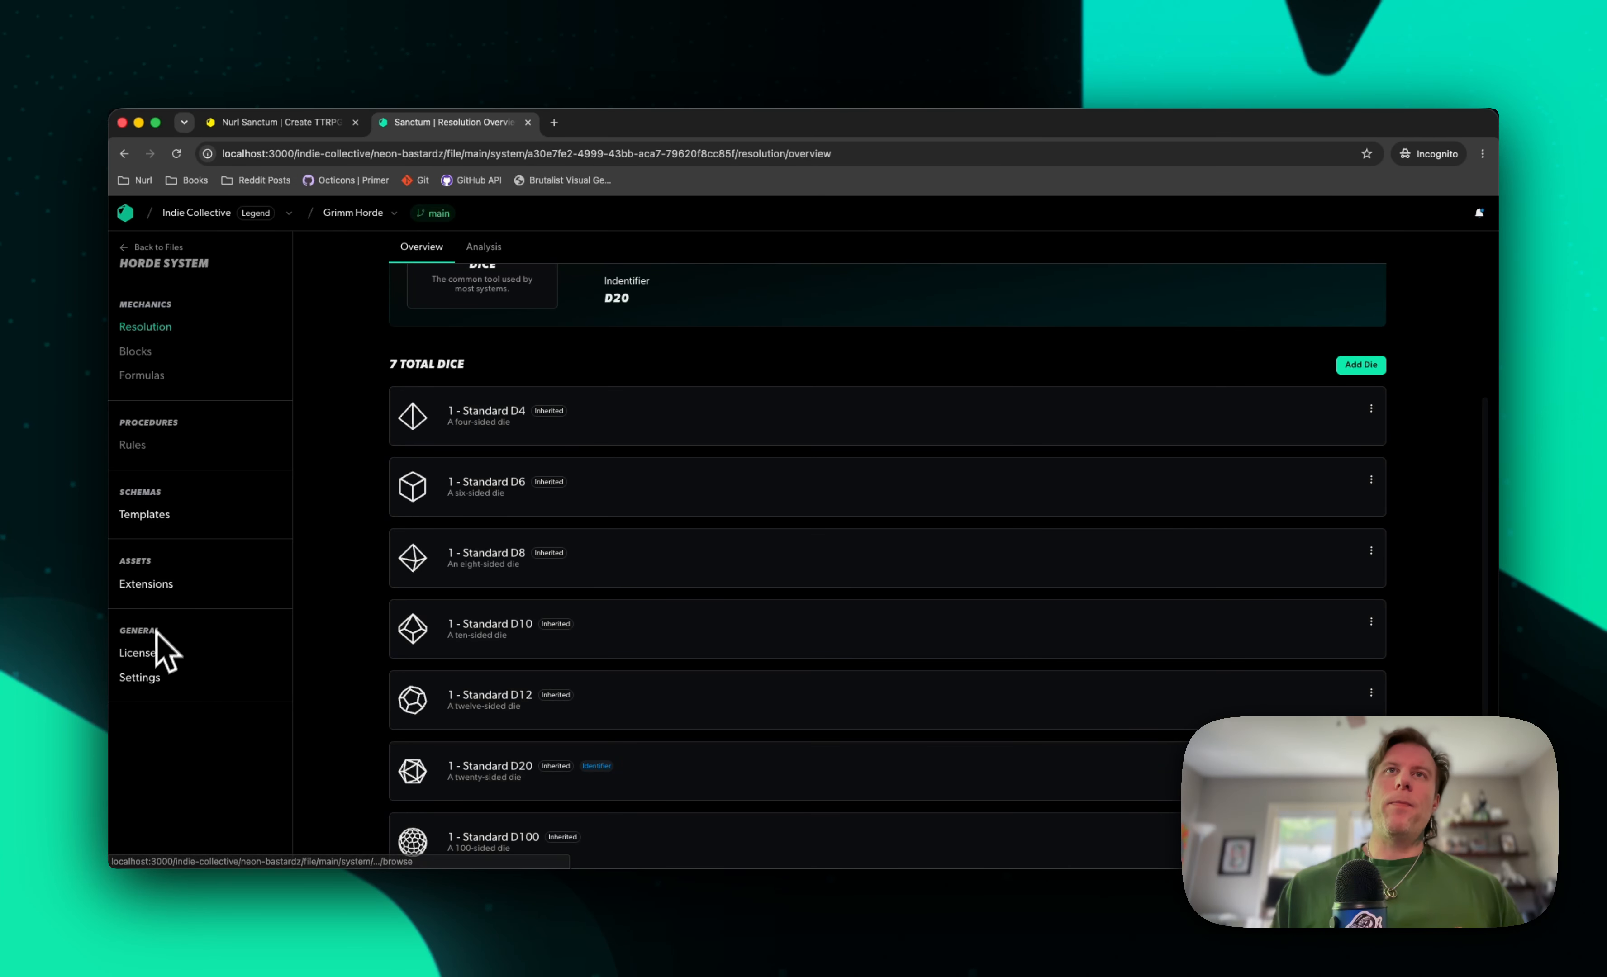
pyautogui.click(146, 653)
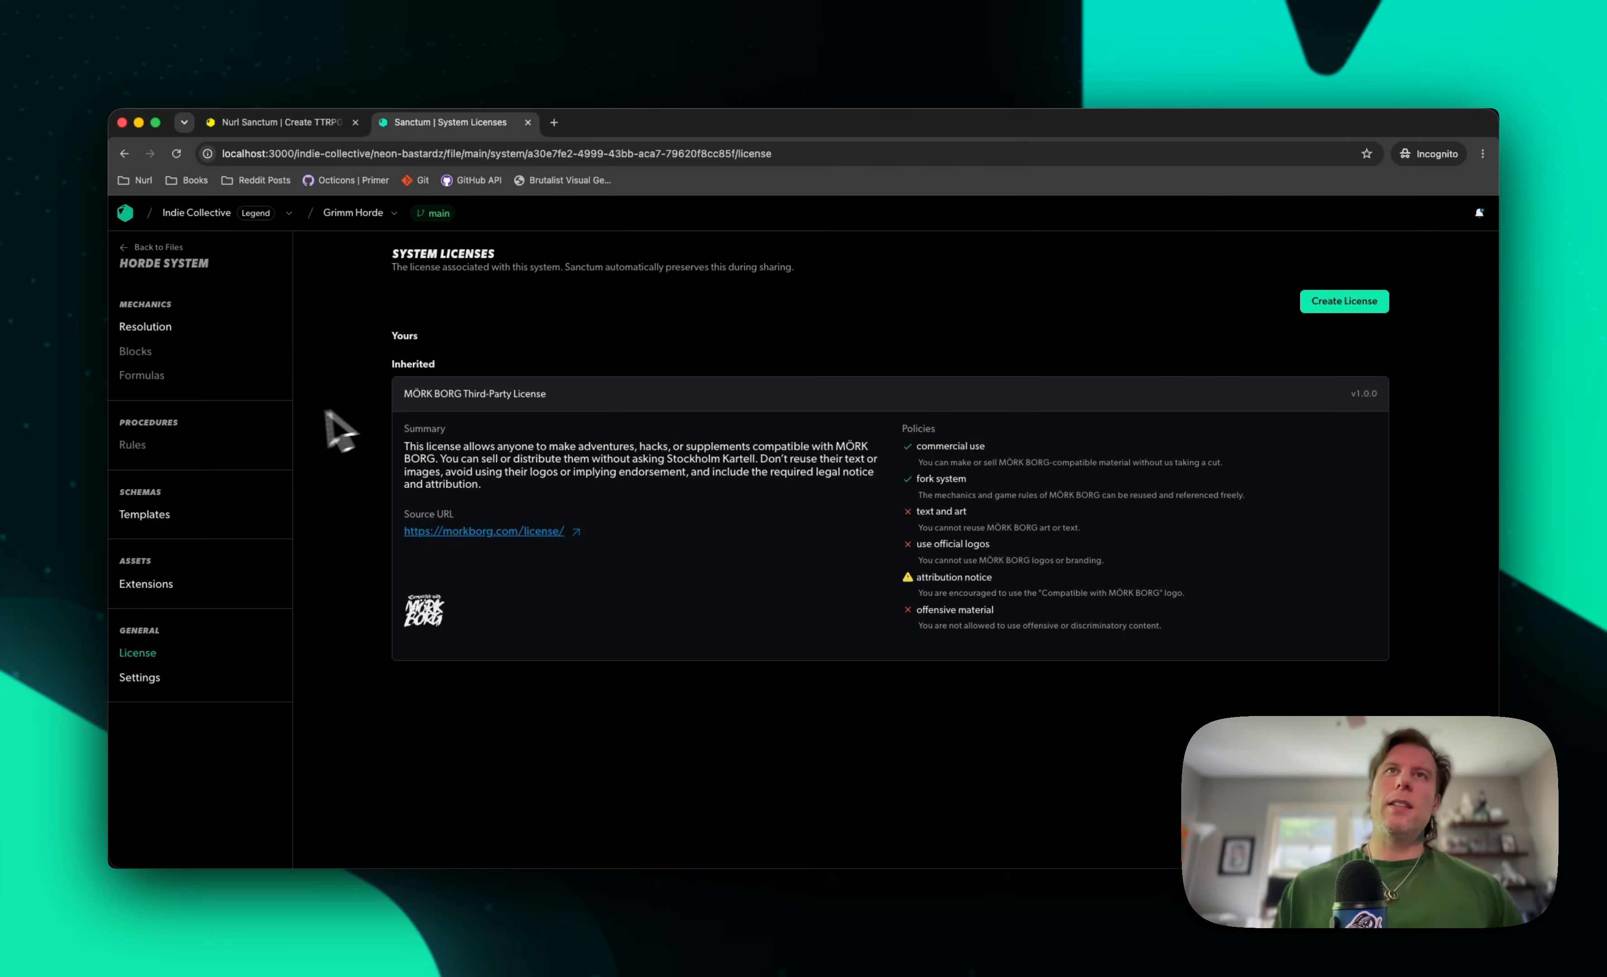
# Return to the Horde System's templates and start a new template named Wurm
pyautogui.click(158, 520)
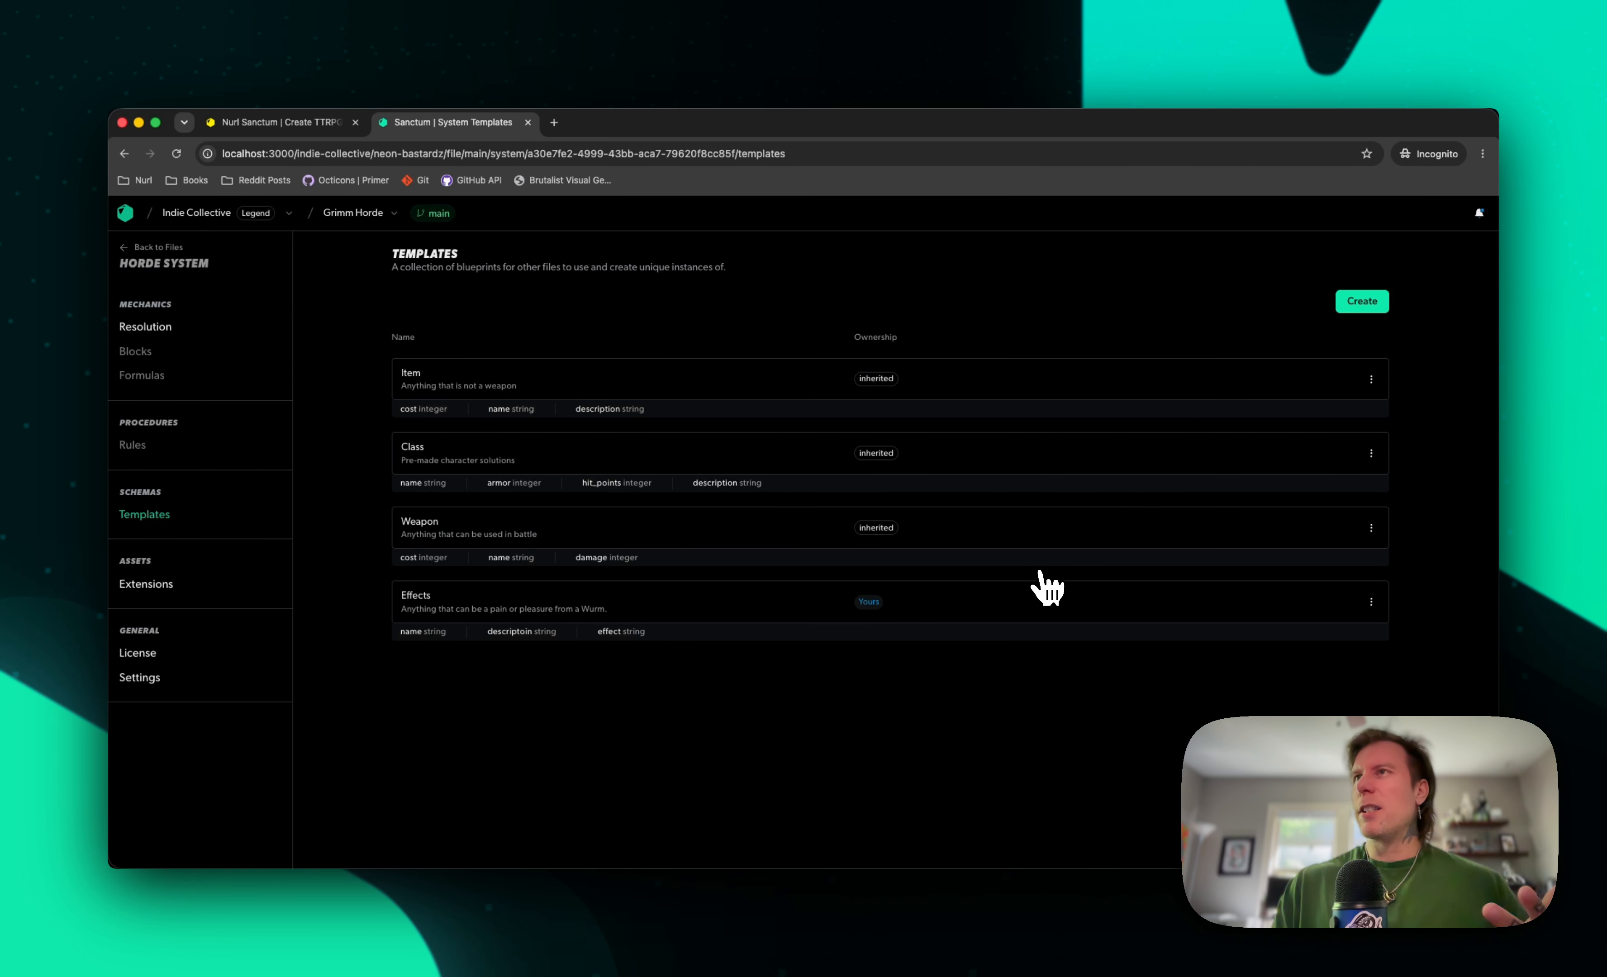
pyautogui.click(1365, 311)
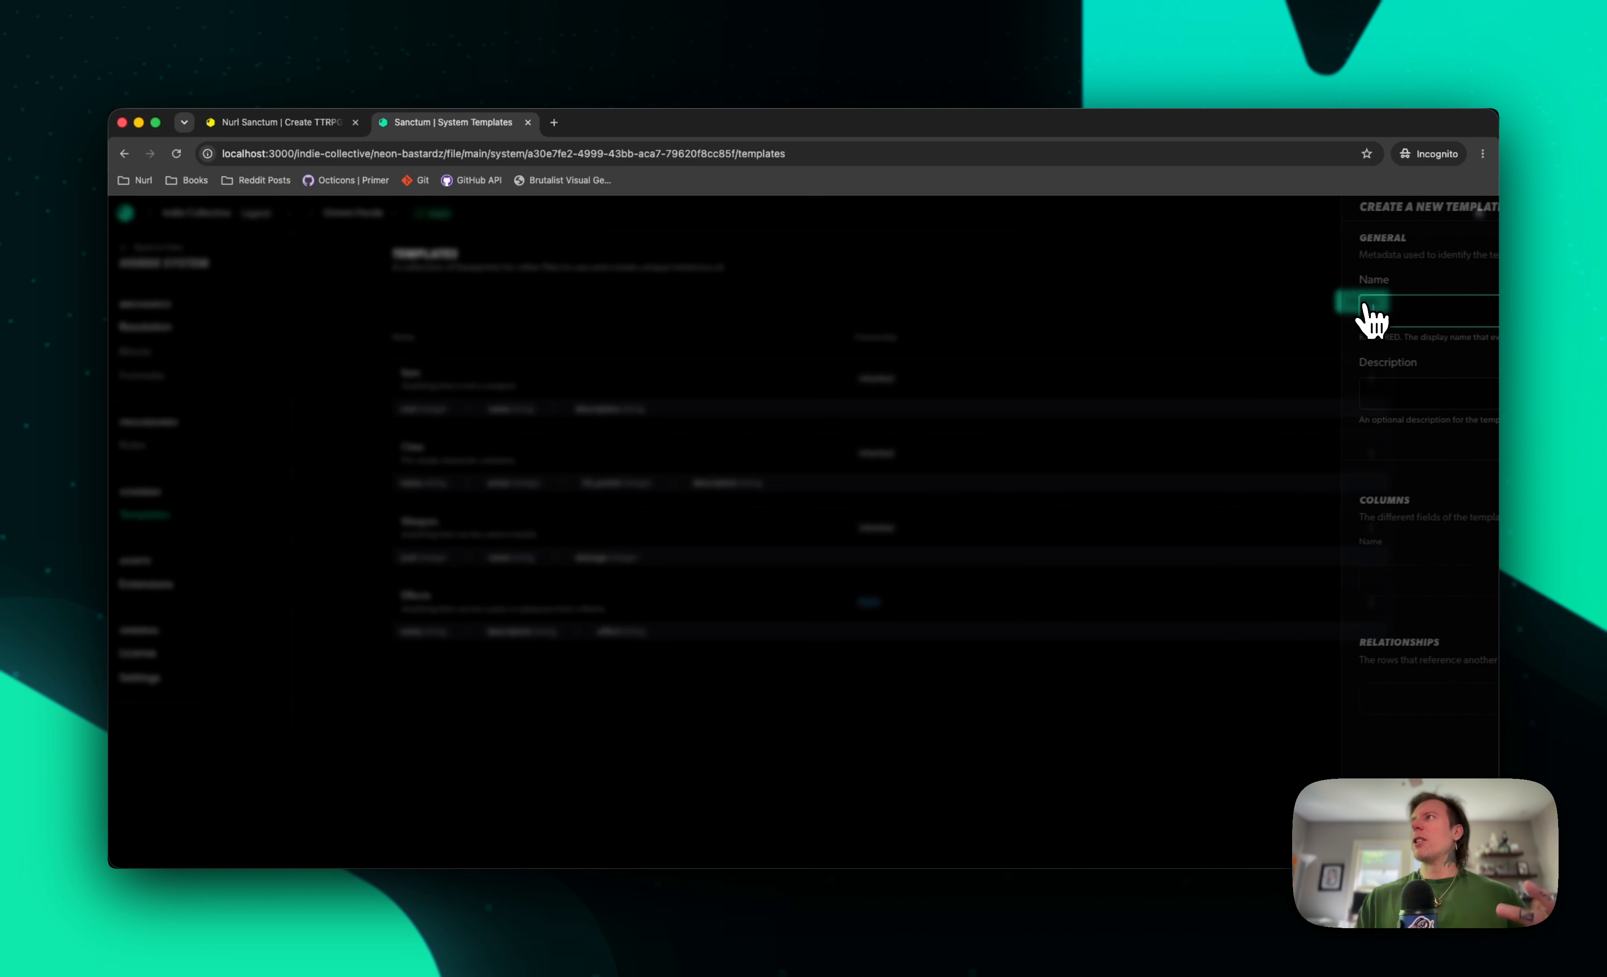
pyautogui.write('Wur')
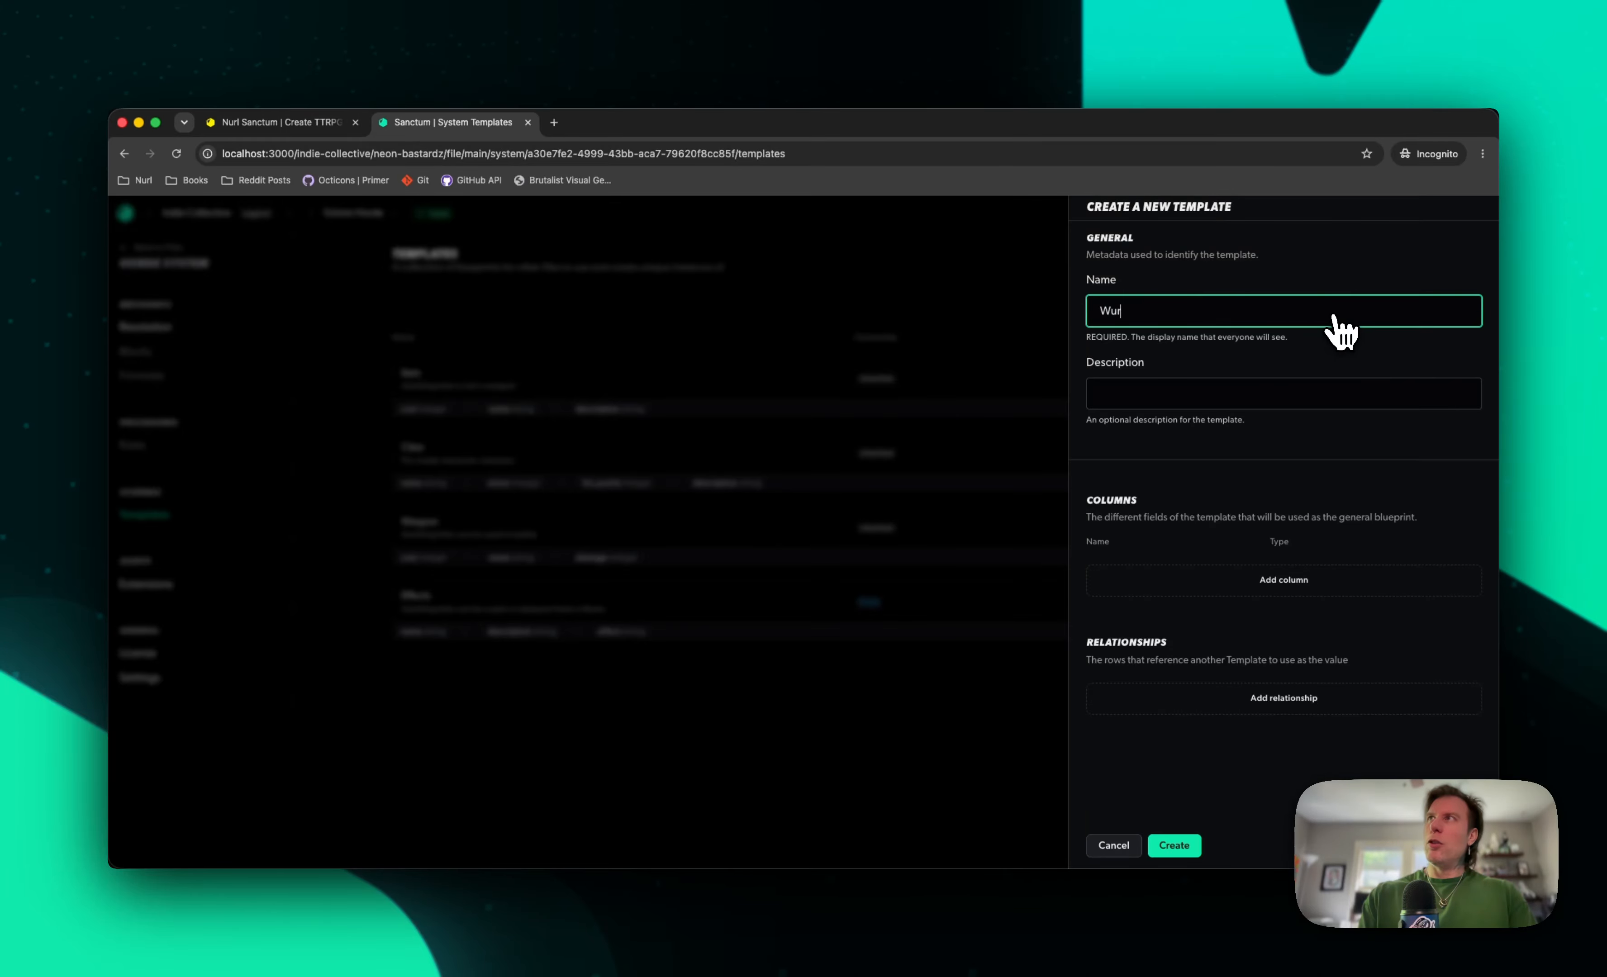
pyautogui.write('m')
pyautogui.press('Tab')
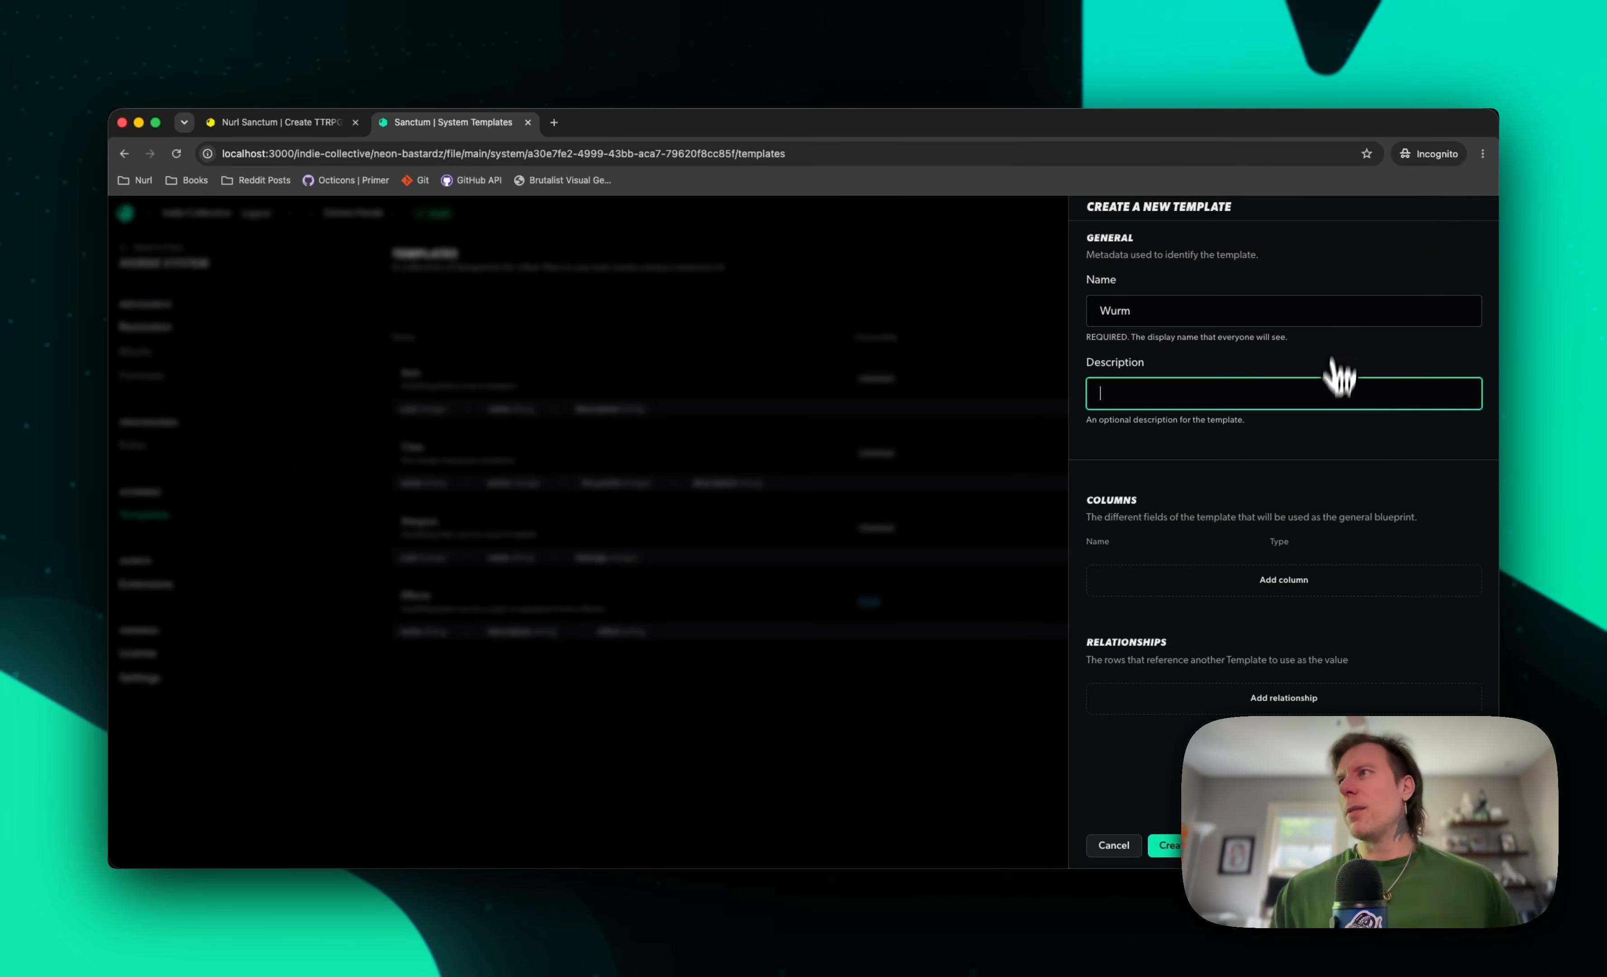
# Add a column called name with the text data type to the Wurm template
pyautogui.click(1248, 592)
pyautogui.click(1197, 564)
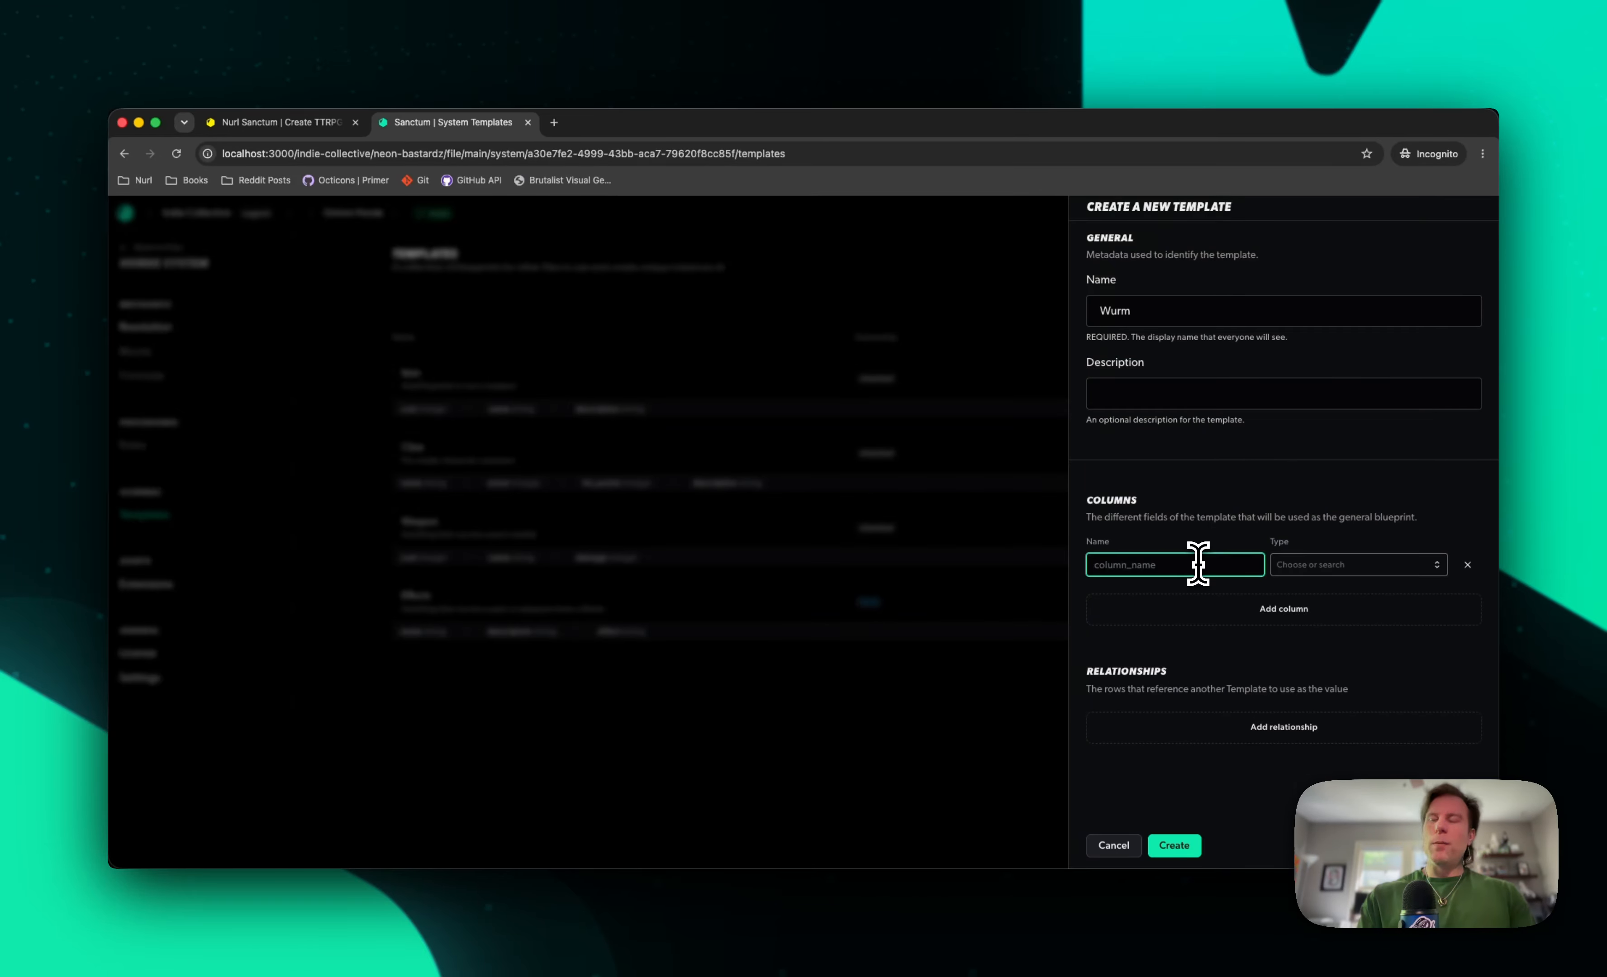
pyautogui.press('Tab')
pyautogui.write('te')
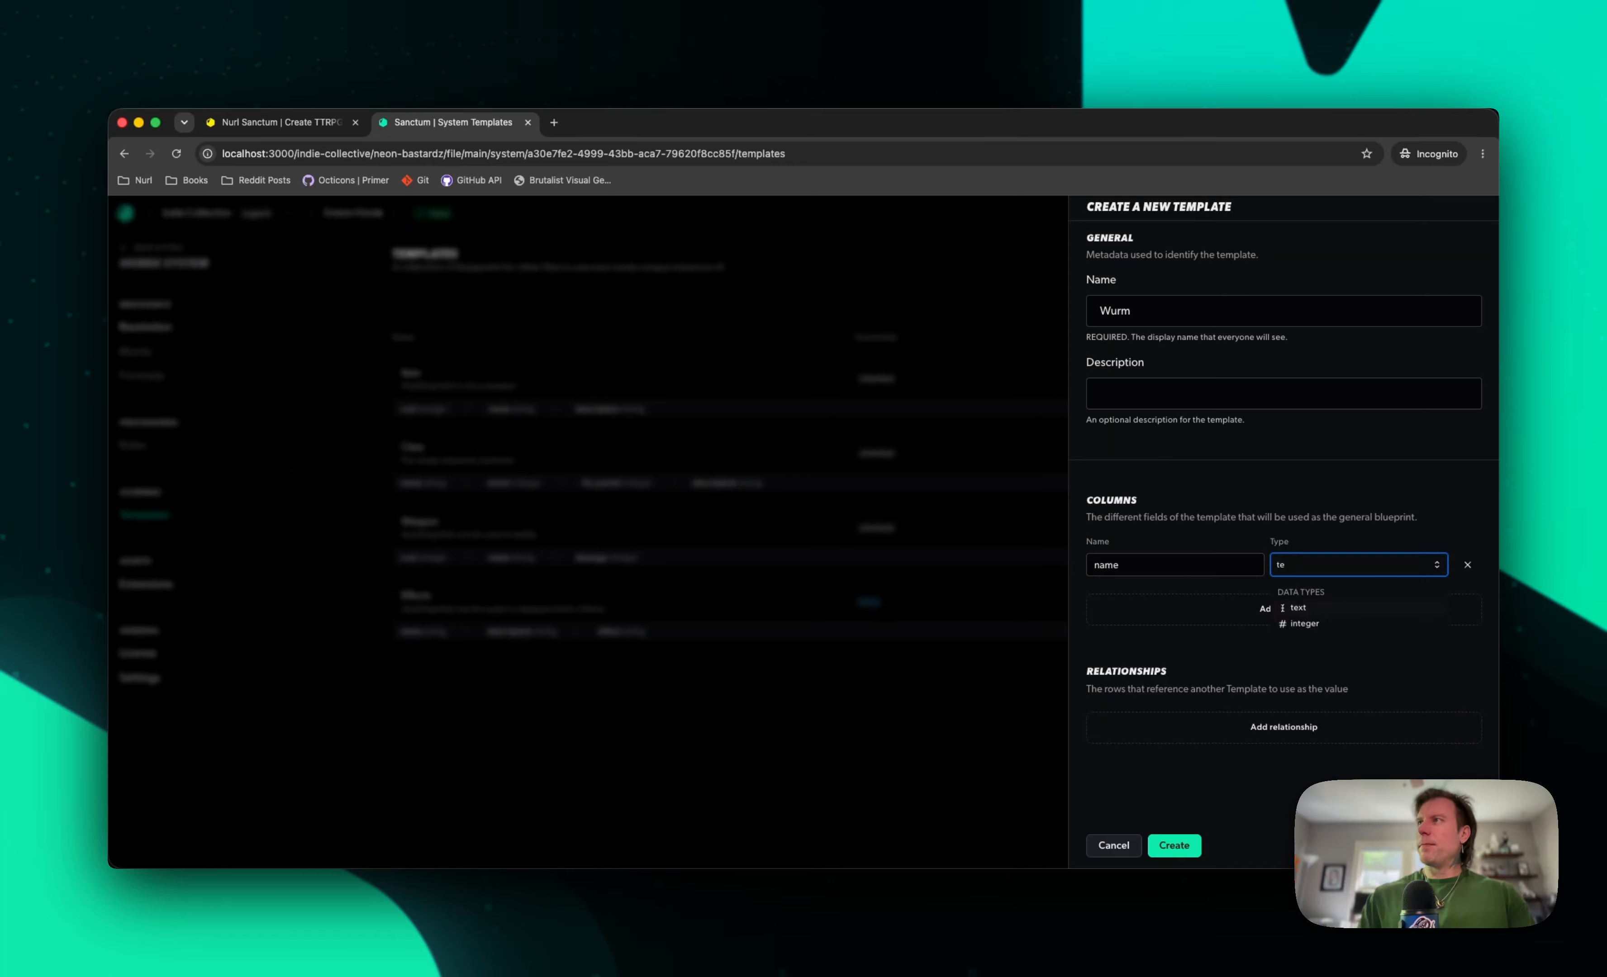
pyautogui.press('Return')
# Add a second column called description with the text data type to the Wurm template
pyautogui.click(1163, 609)
pyautogui.click(1163, 596)
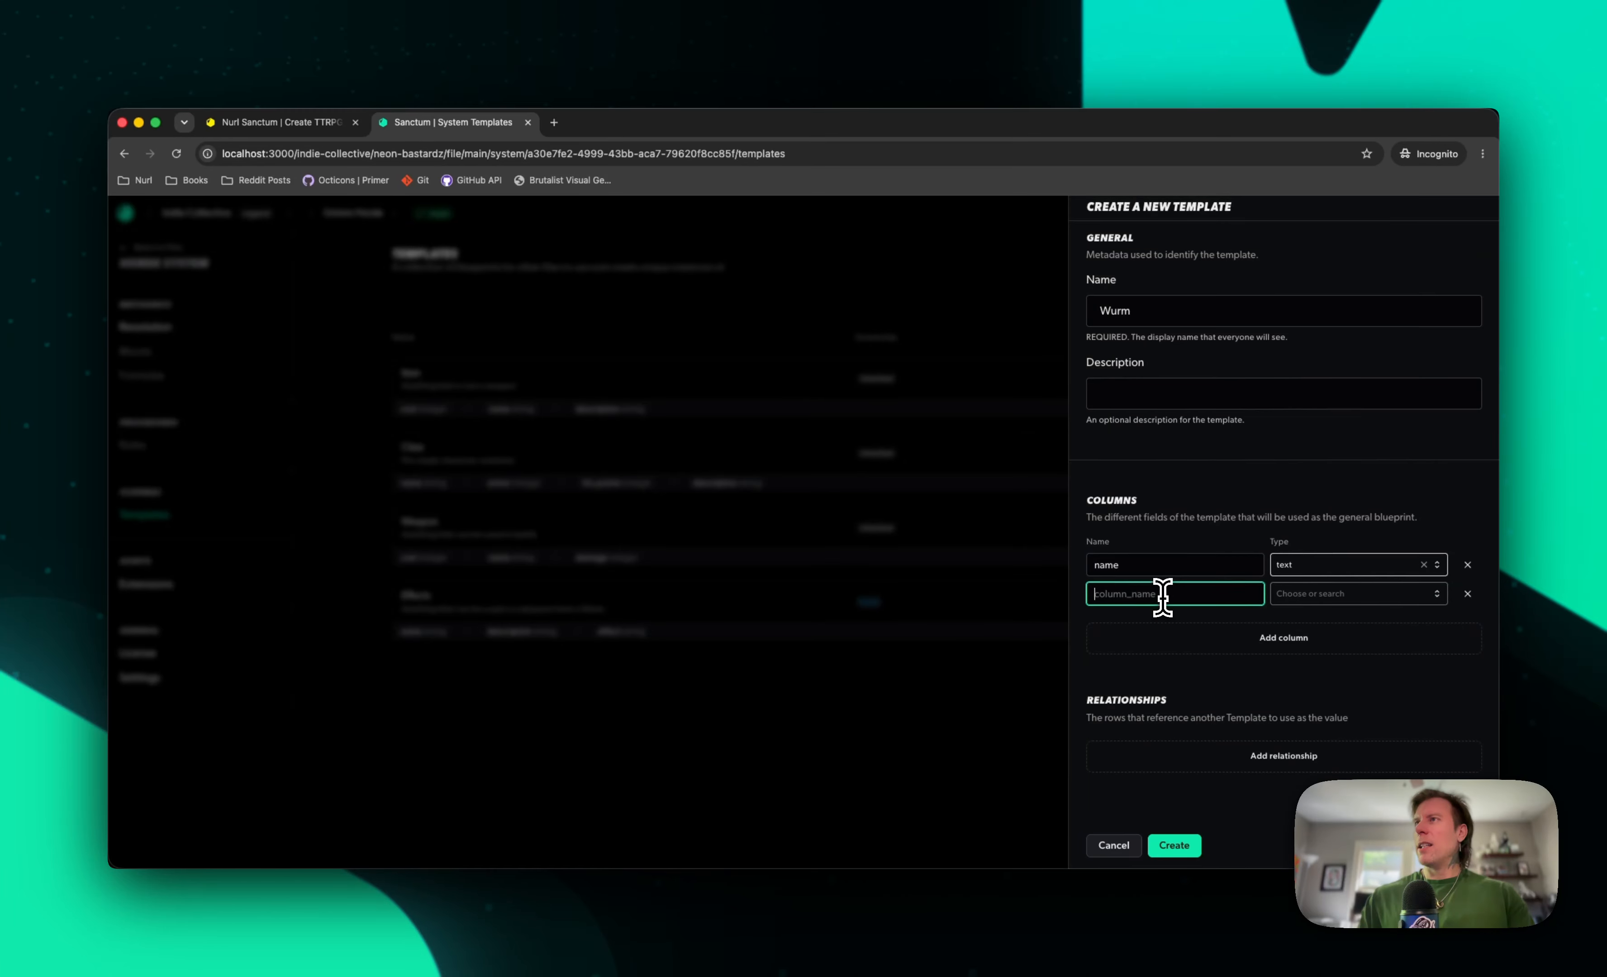
pyautogui.write('description')
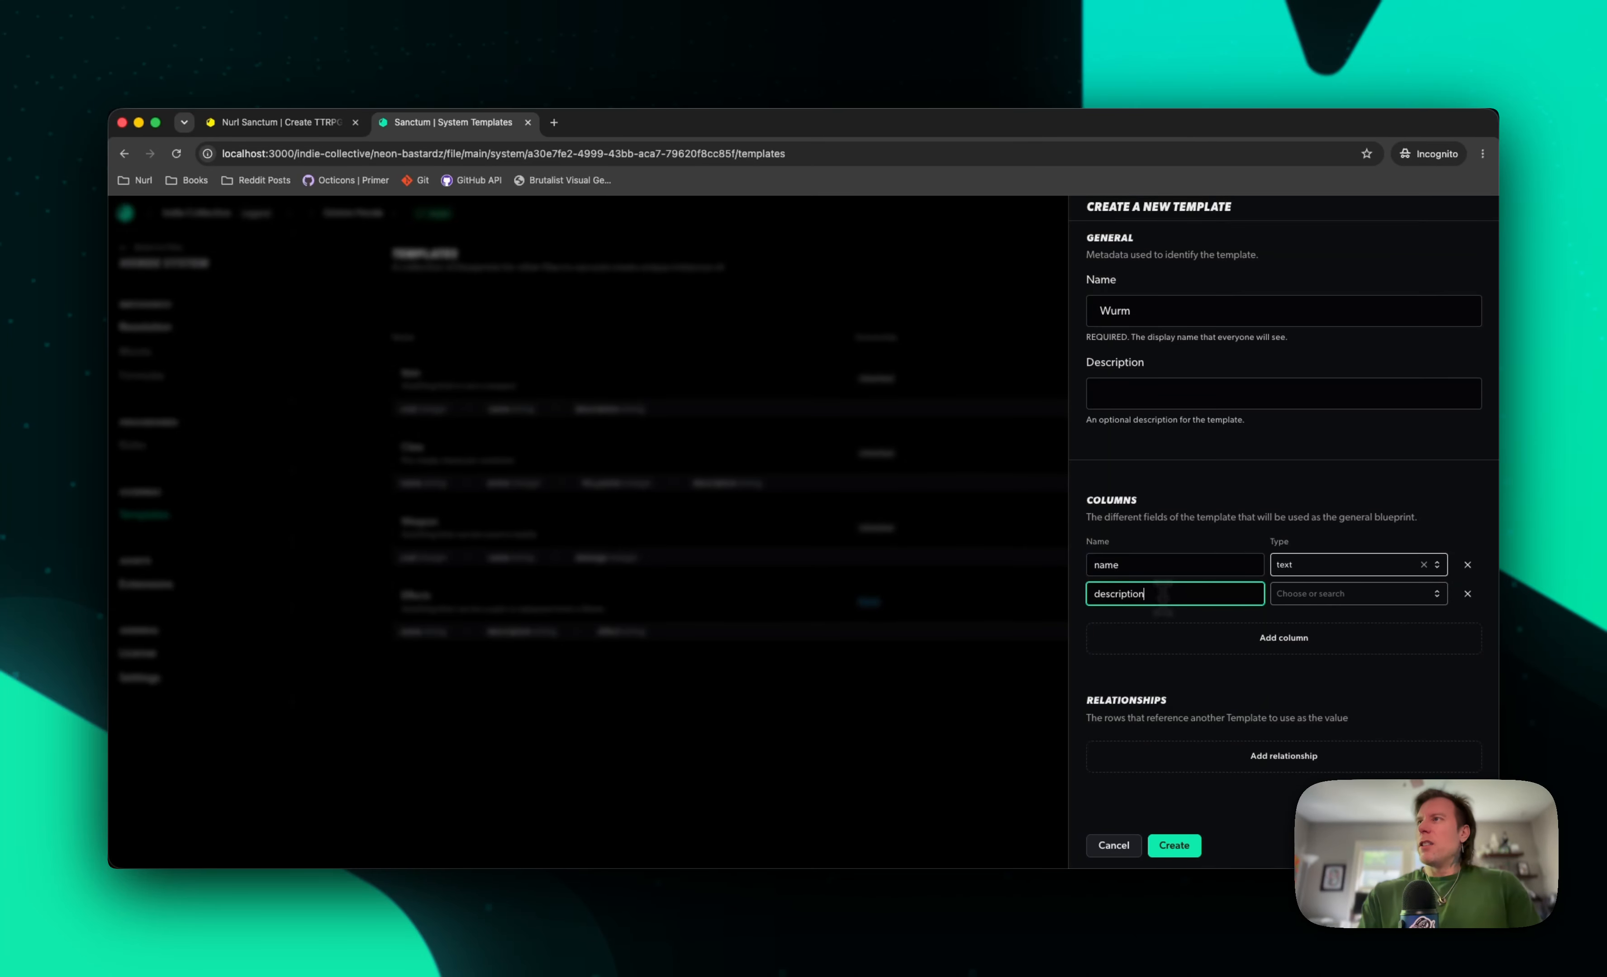
pyautogui.press('Tab')
pyautogui.write('te')
pyautogui.press('Return')
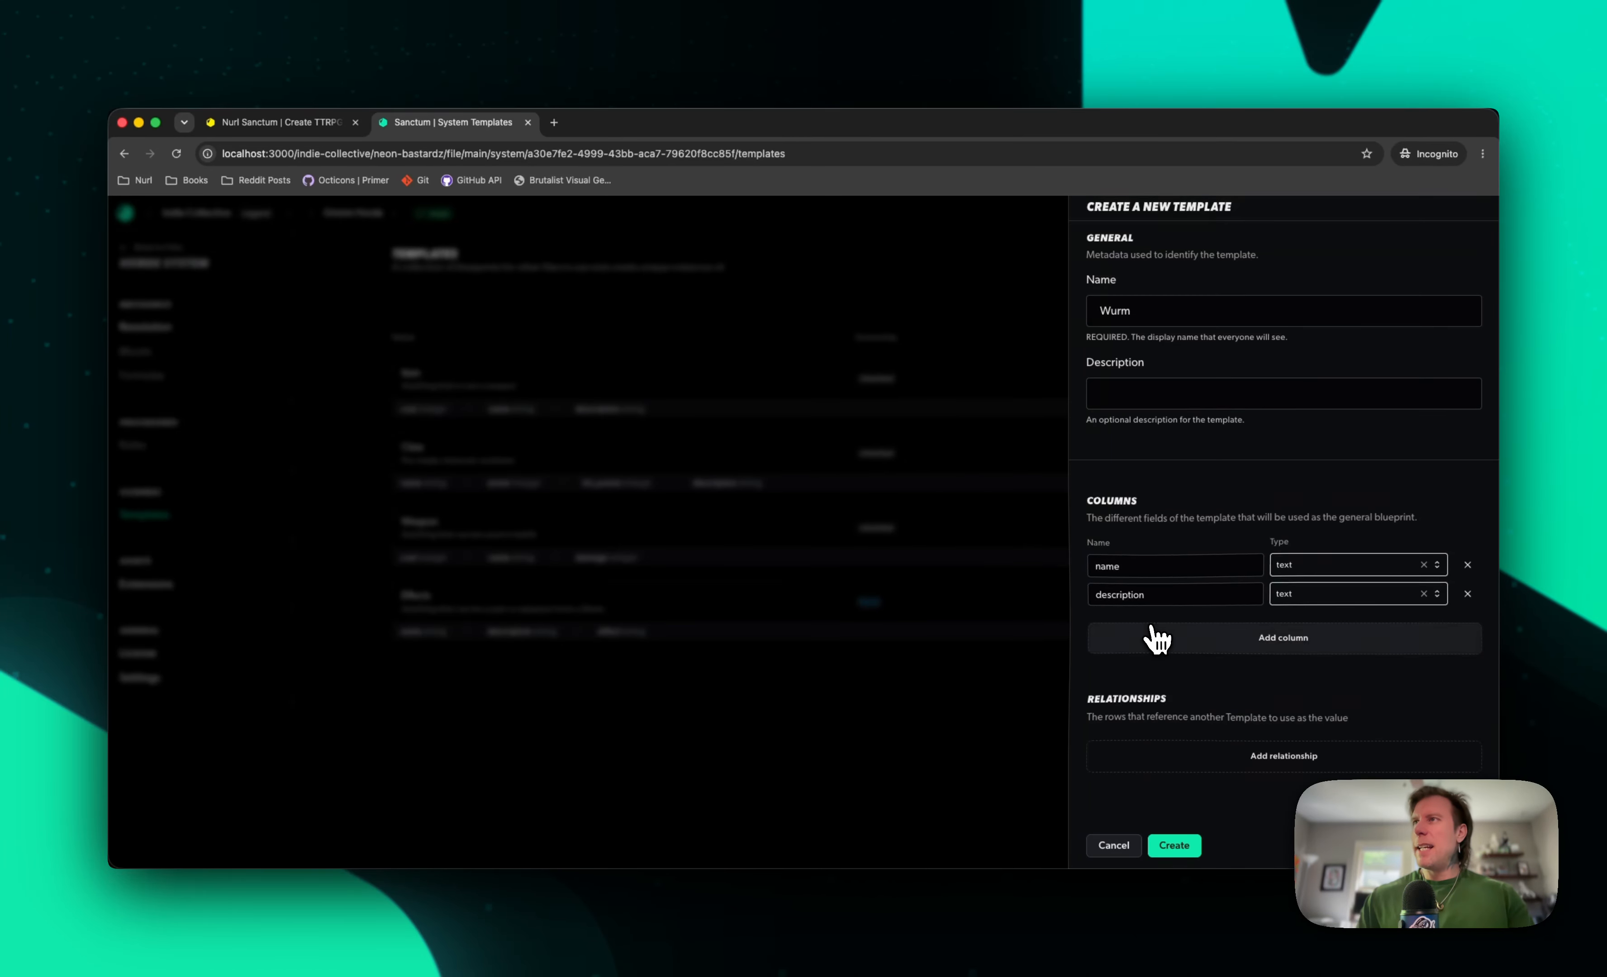
# Add a third column to the Wurm template, named pain, with the text data type
pyautogui.click(1151, 633)
pyautogui.write('effect')
pyautogui.press('Tab')
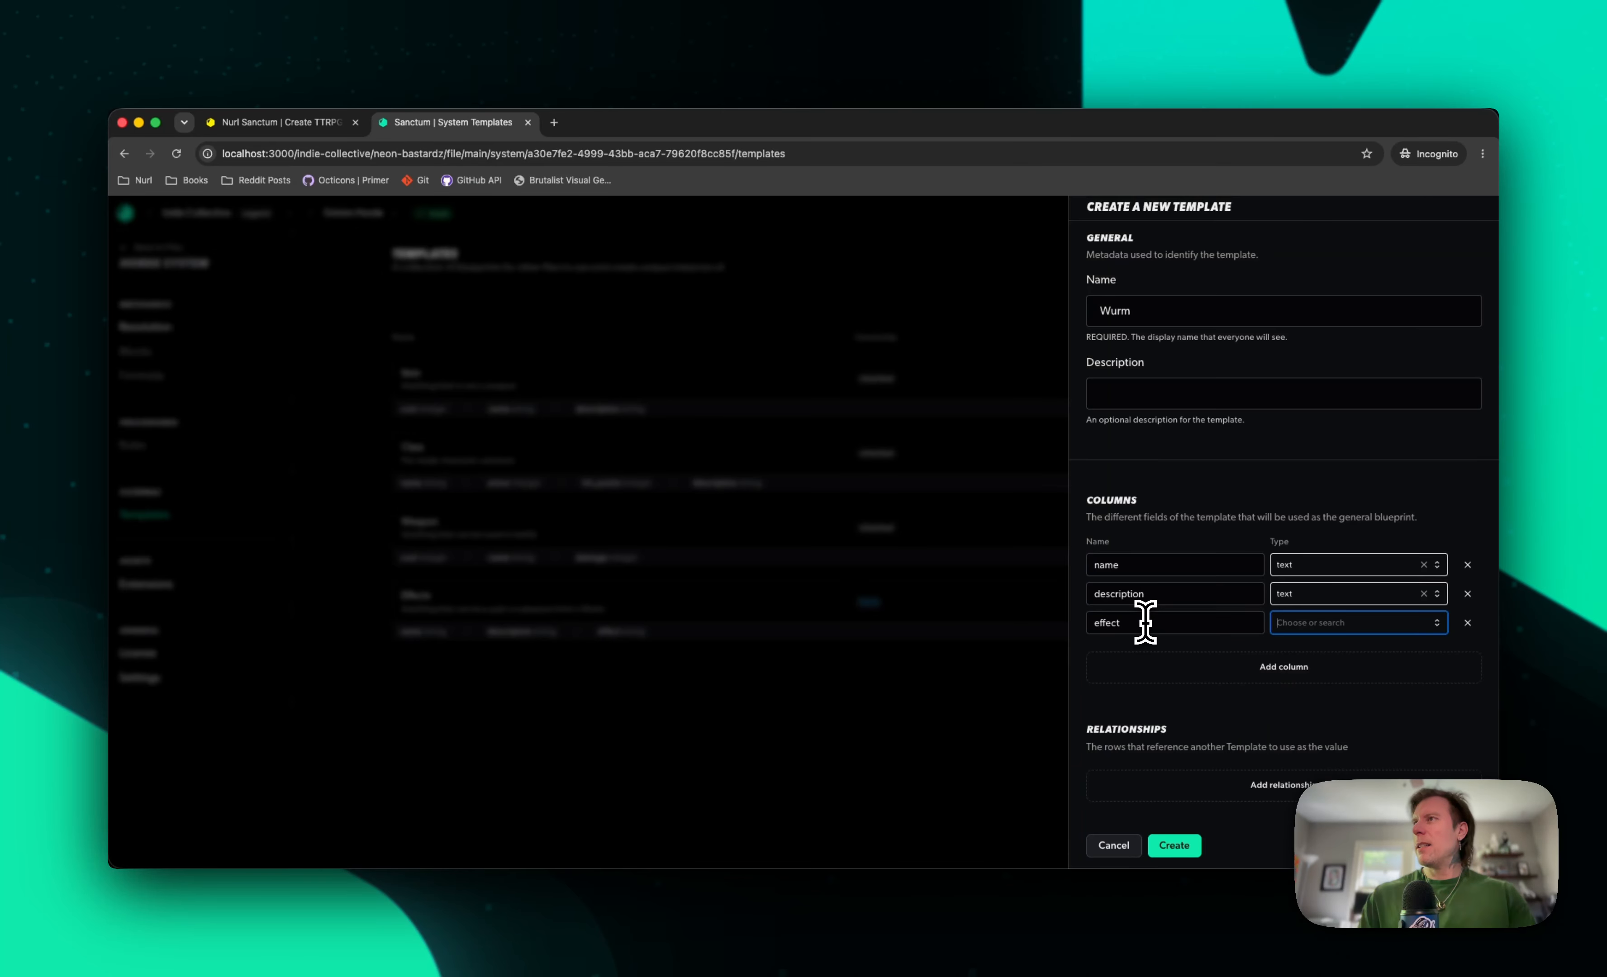
pyautogui.doubleClick(1119, 622)
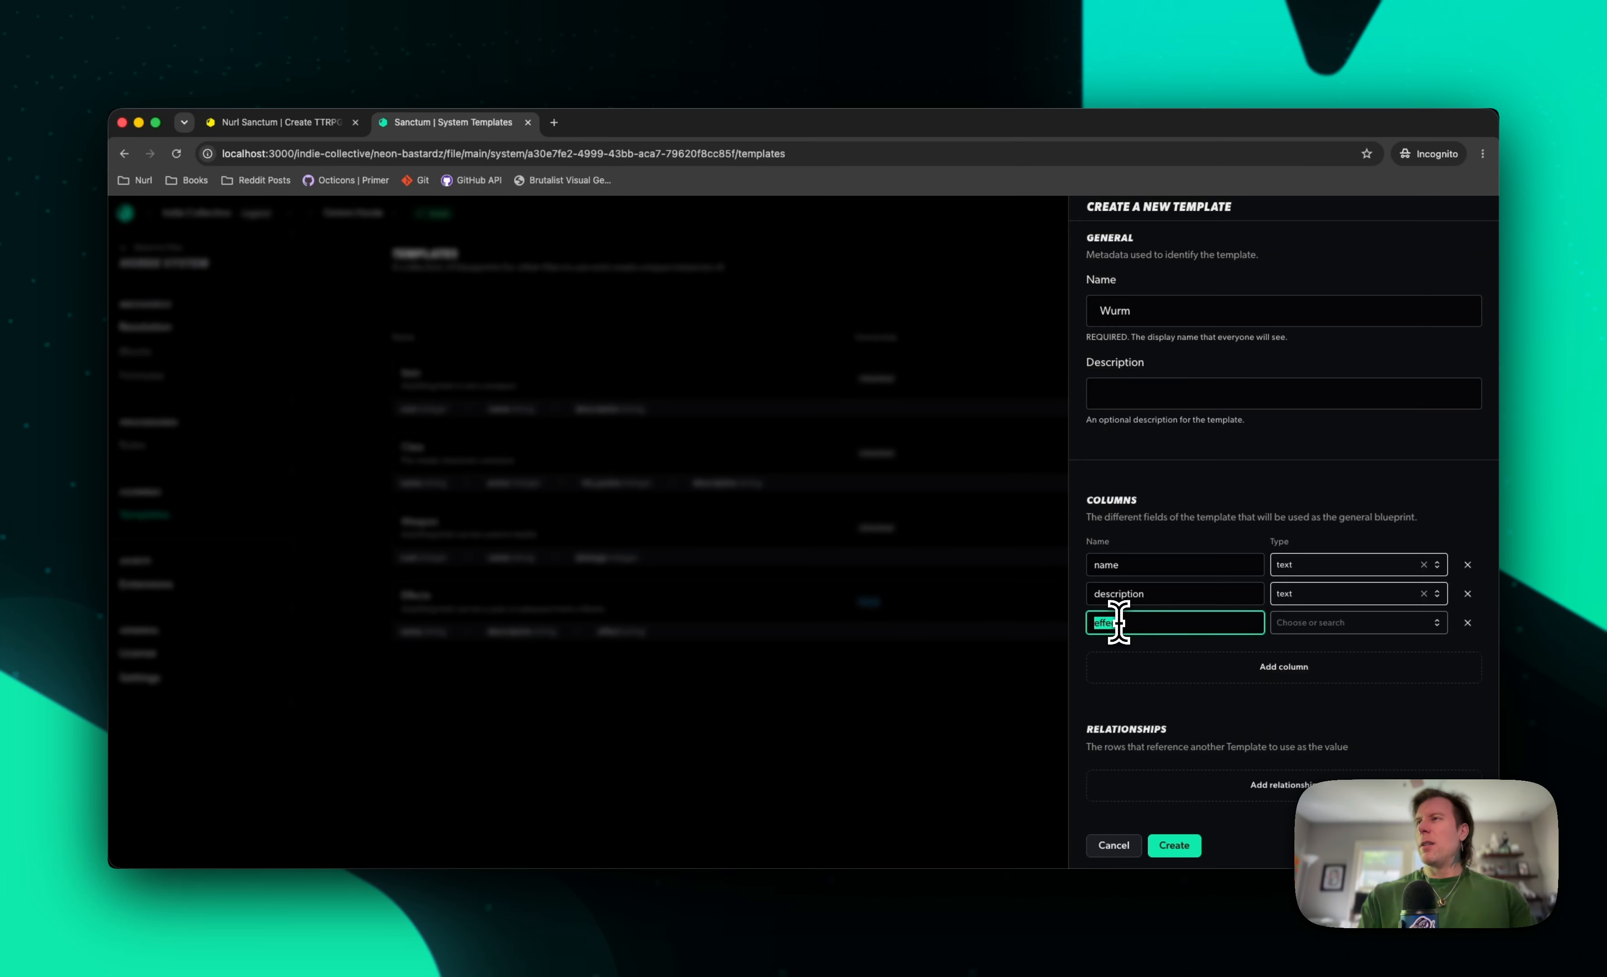
pyautogui.press('Tab')
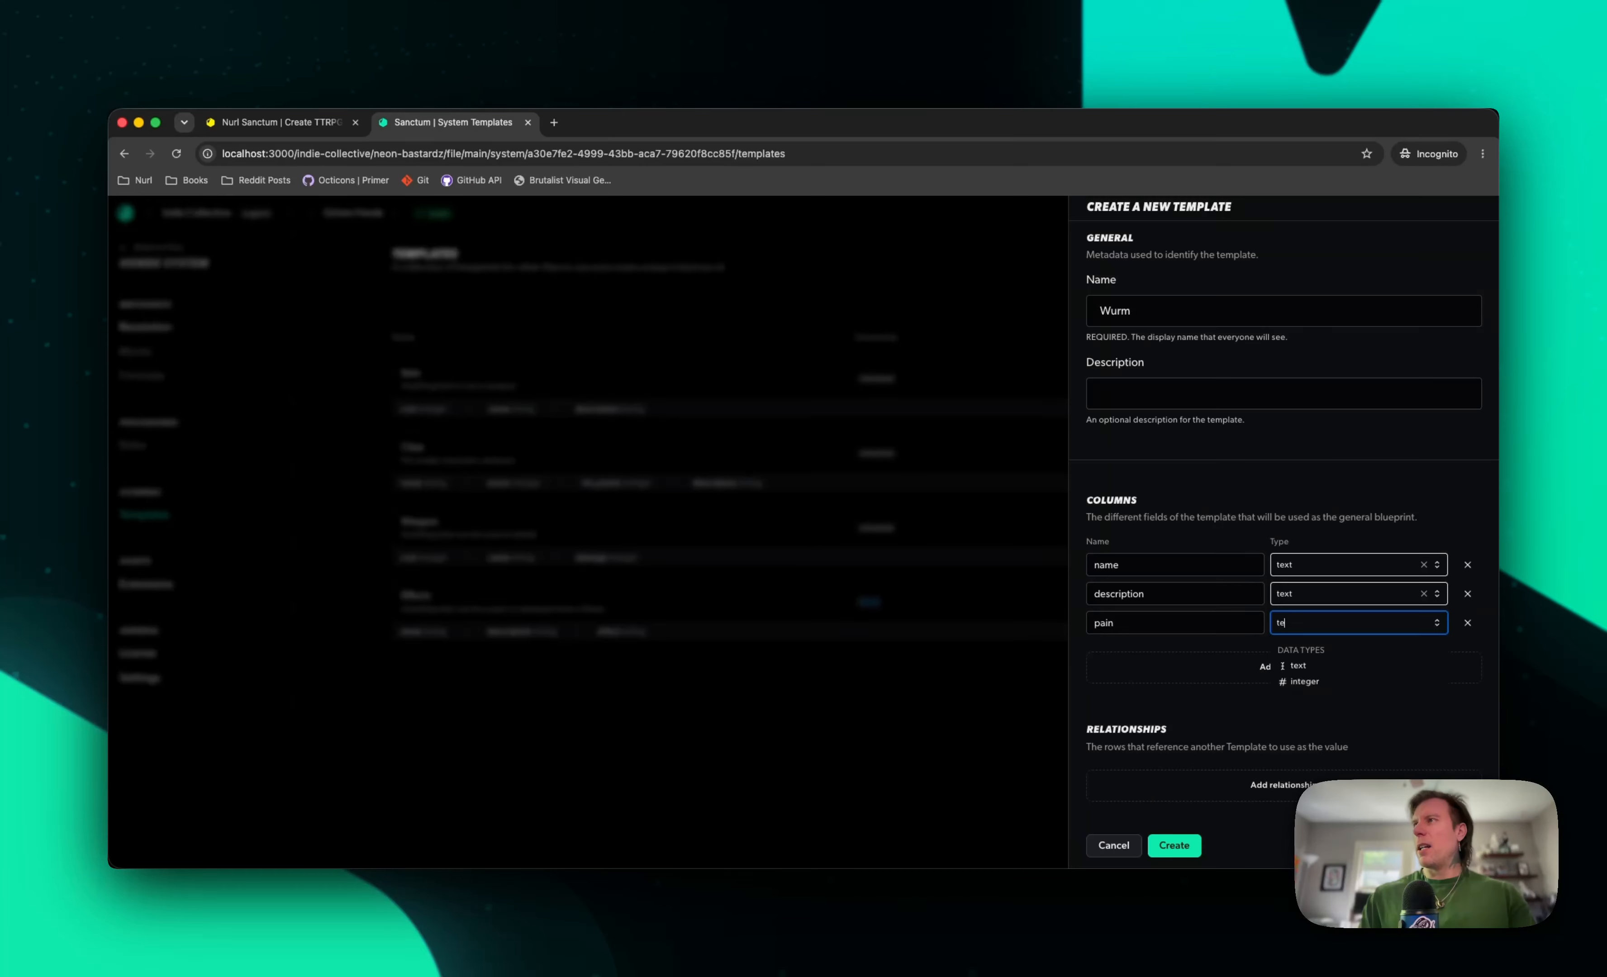
pyautogui.press('Return')
# Add a fourth column called pleasure with the text data type to the Wurm template
pyautogui.click(1112, 665)
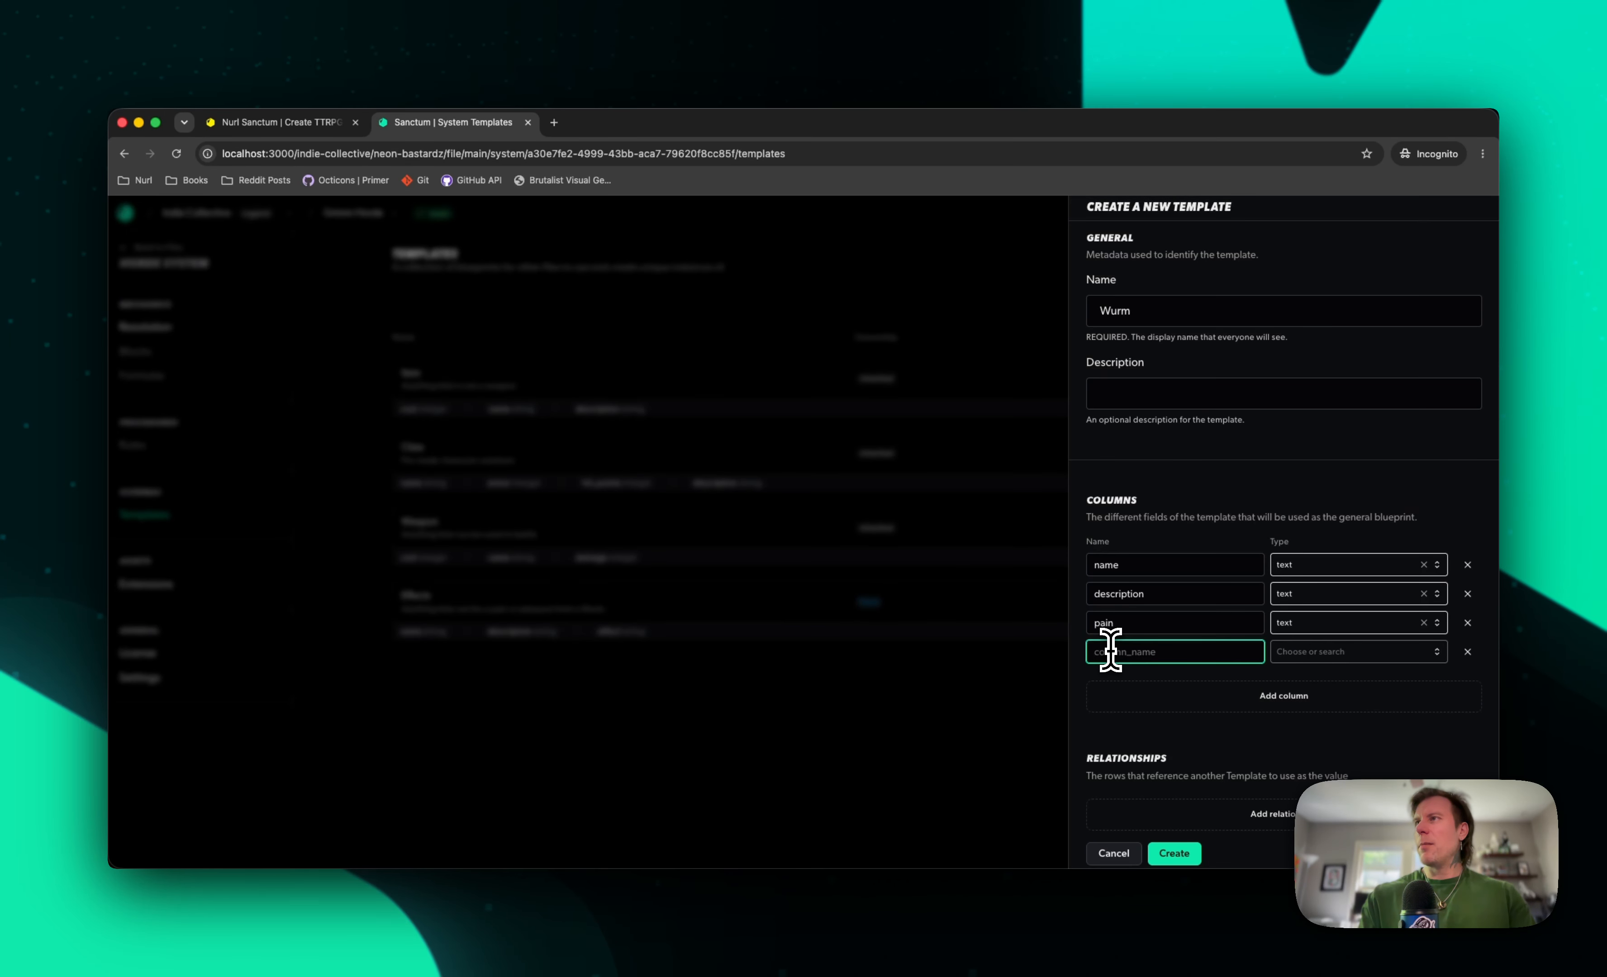
pyautogui.press('Tab')
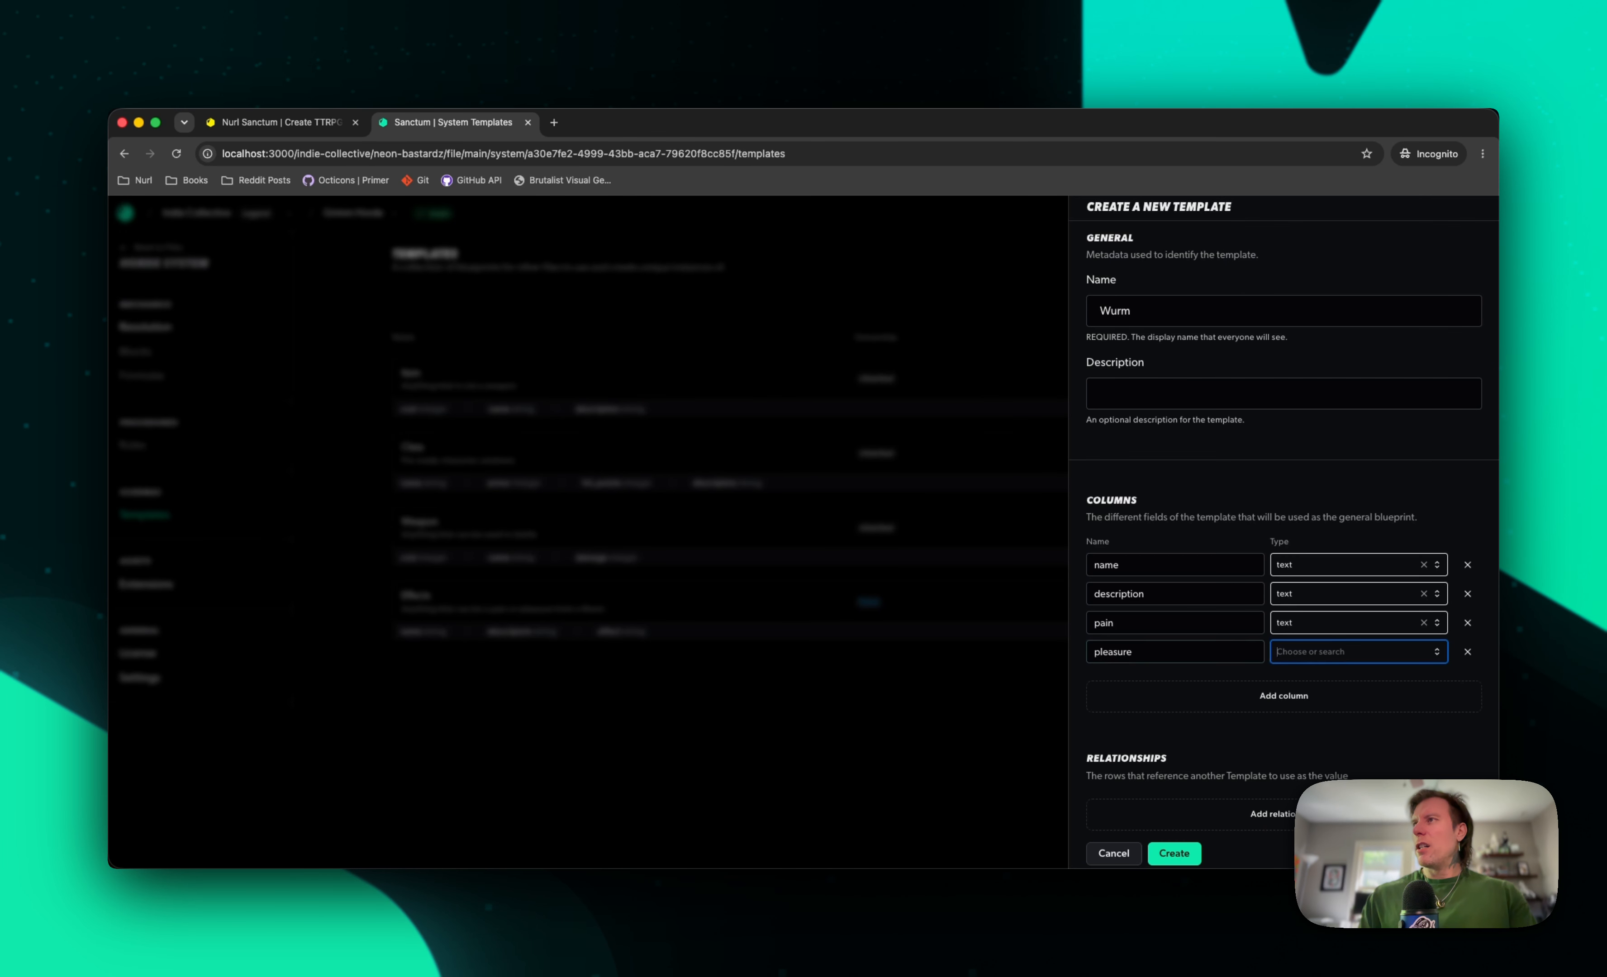
pyautogui.write('te')
pyautogui.press('Return')
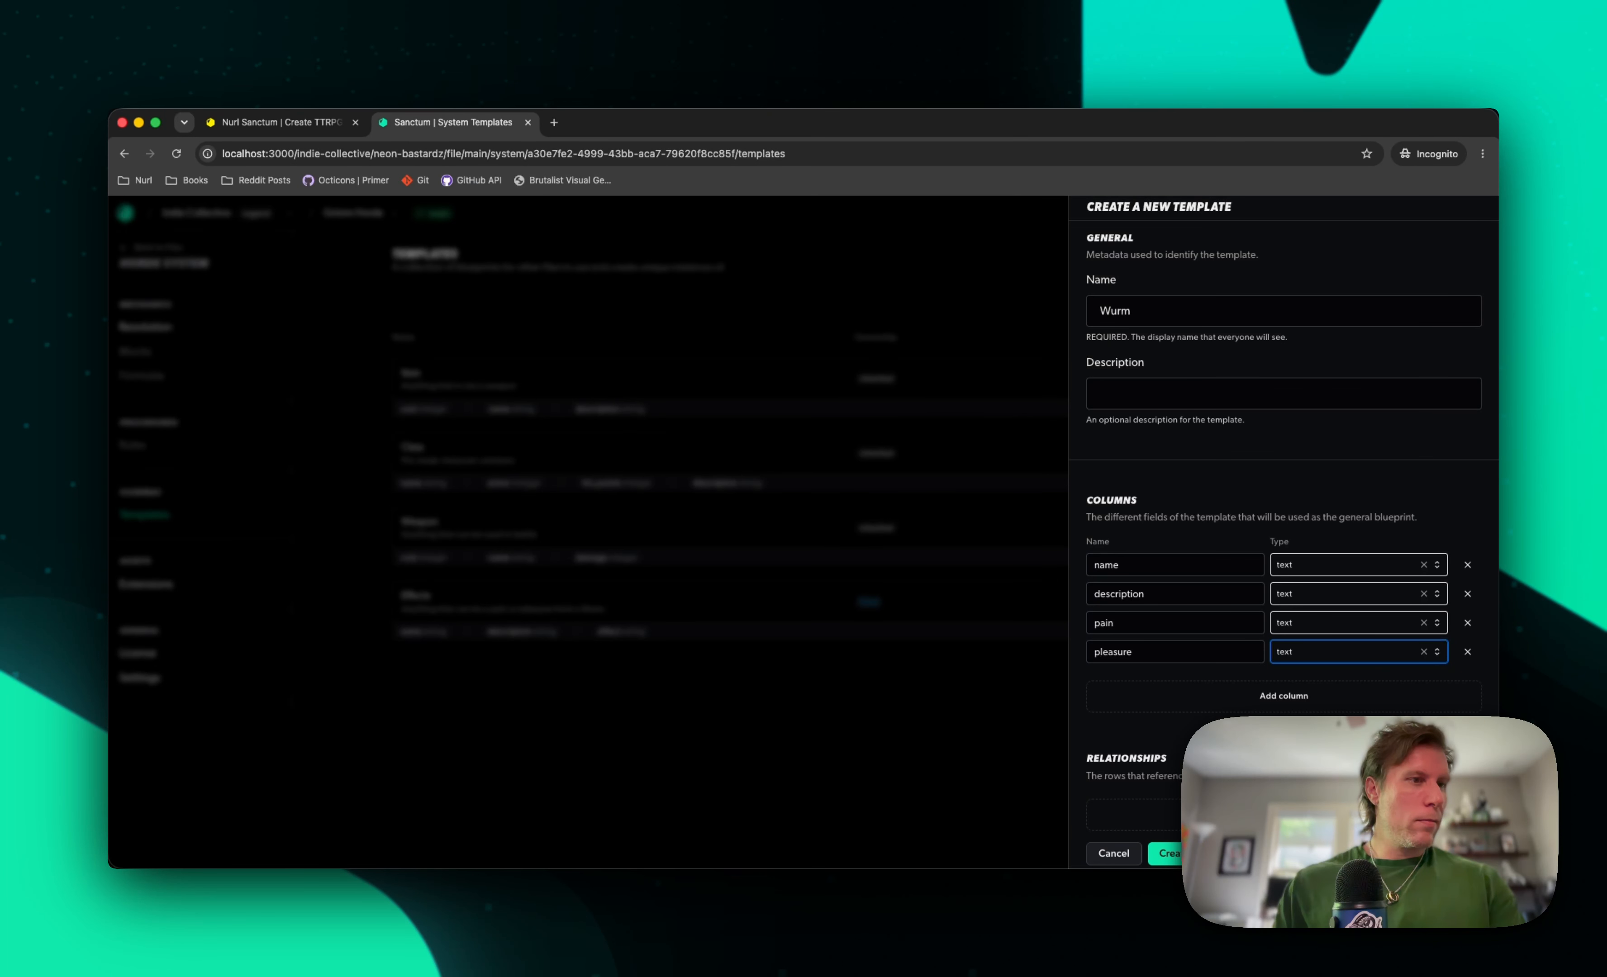
# Add a relationship from the Wurm template's pain column to the Effects template
pyautogui.click(1277, 820)
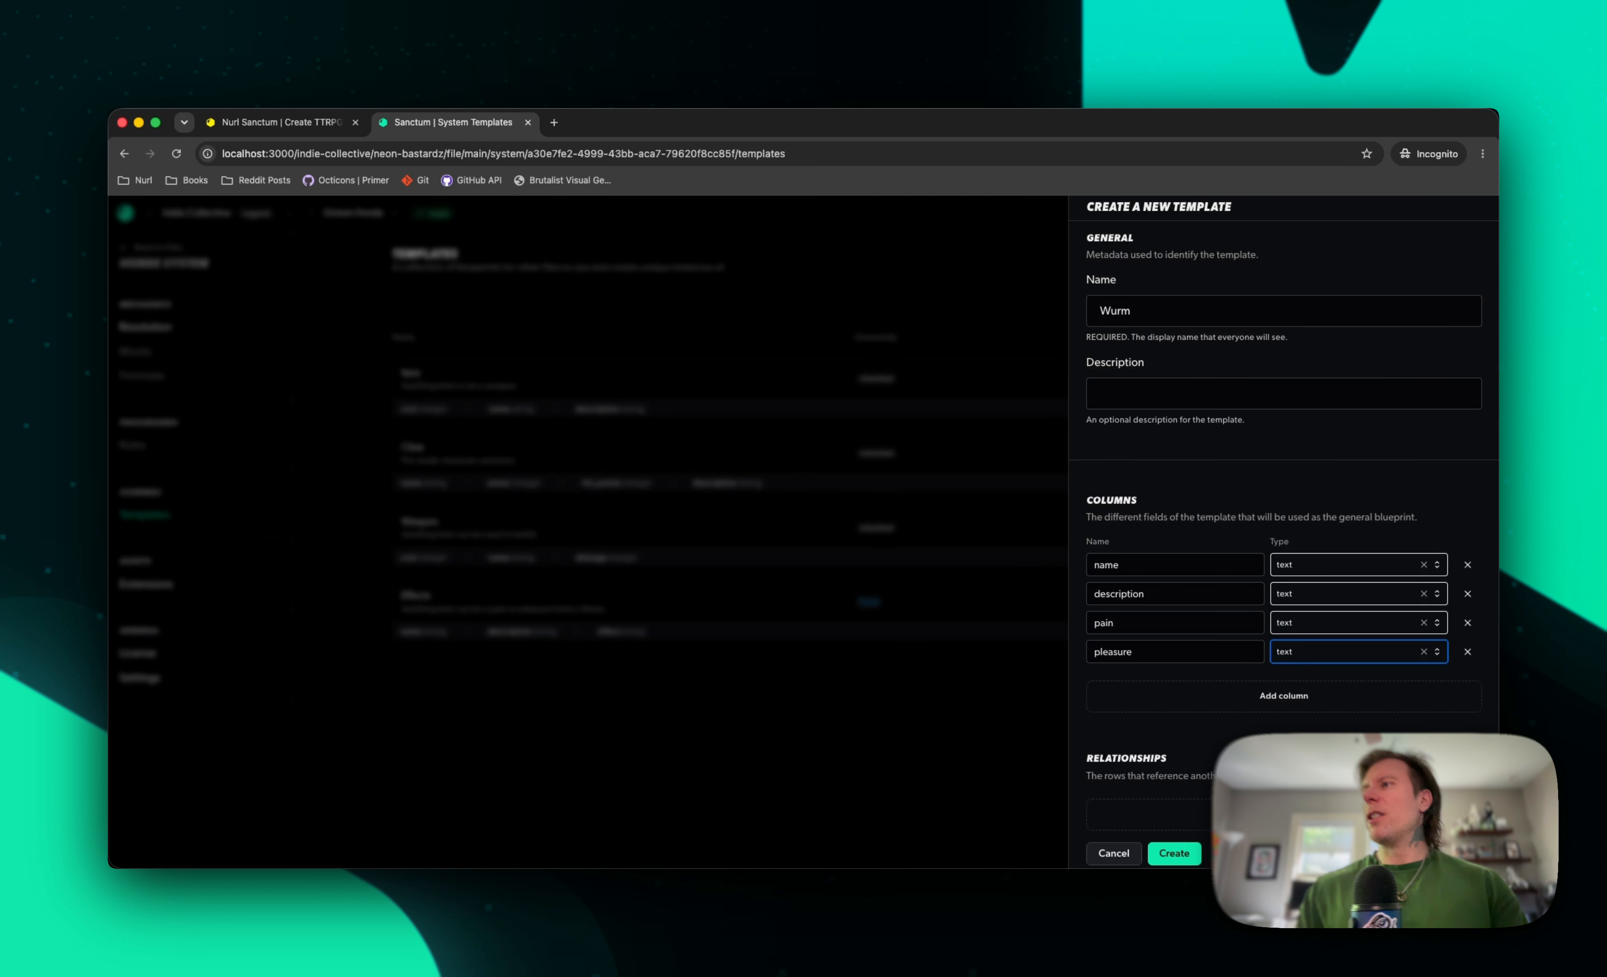
pyautogui.click(1292, 369)
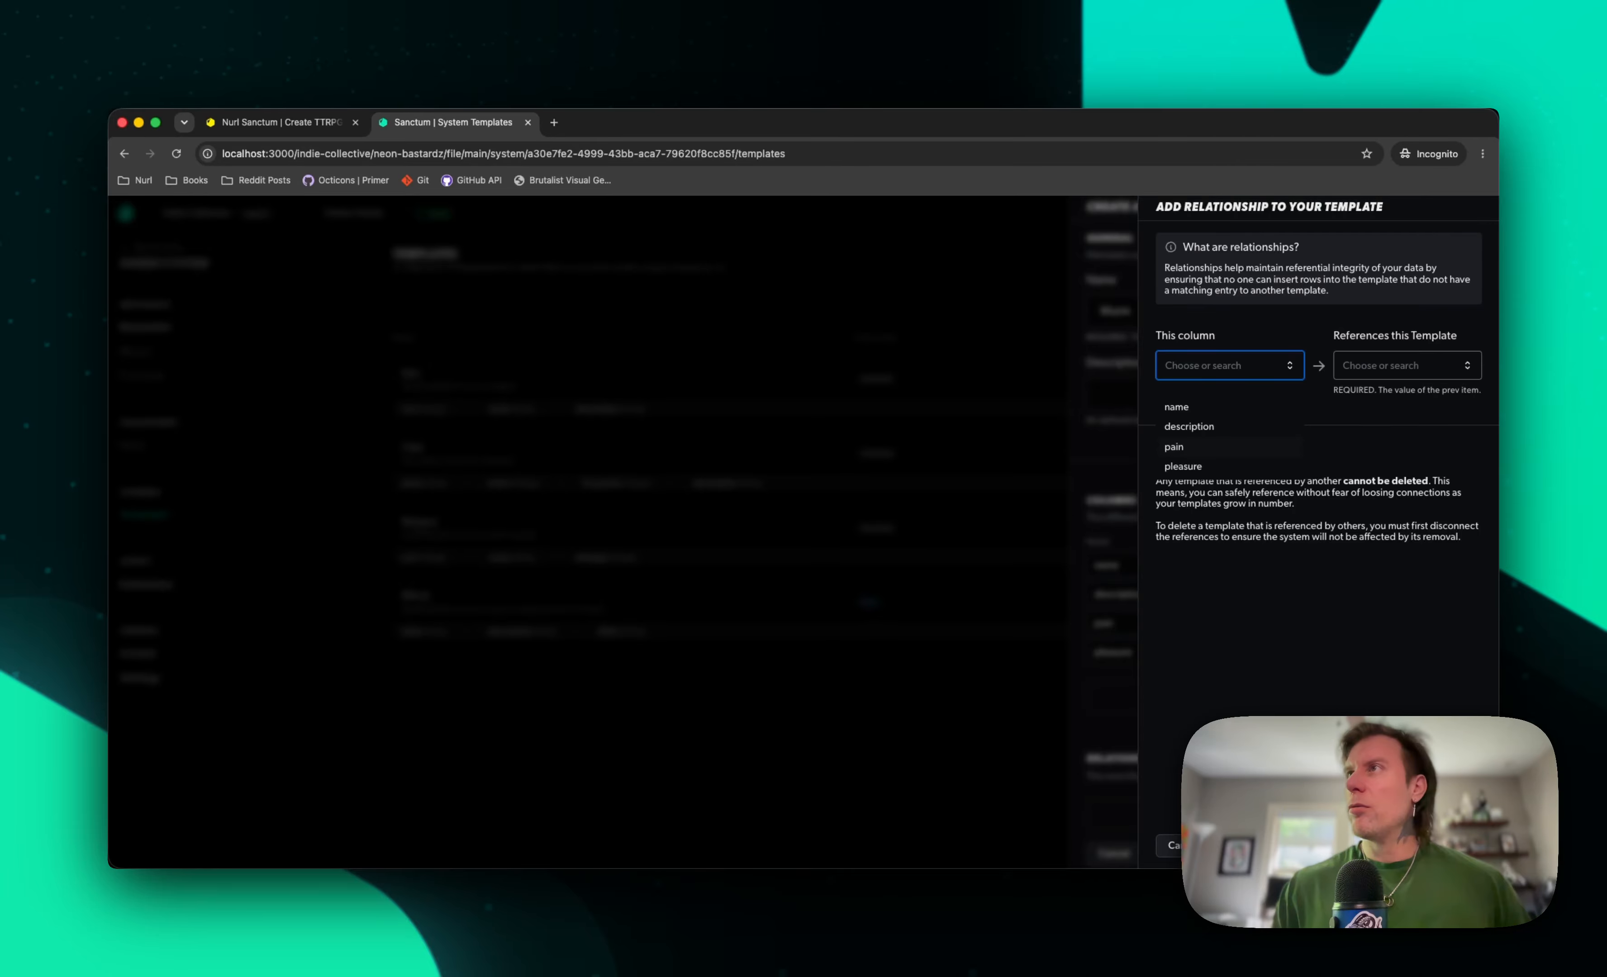
pyautogui.click(1231, 448)
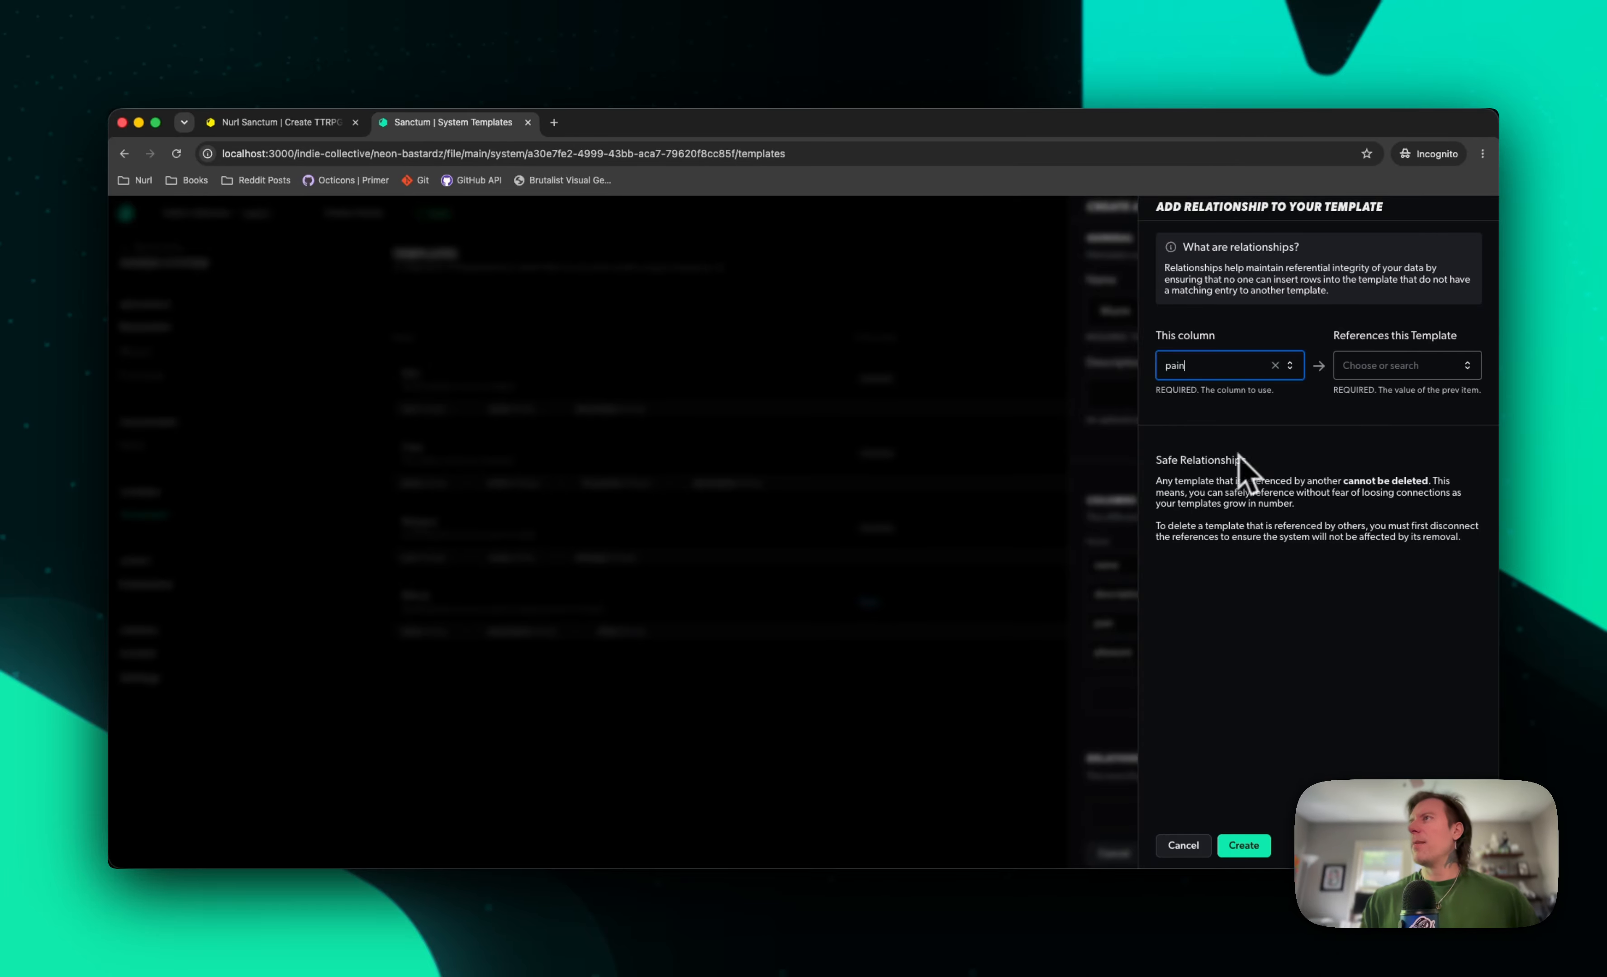
pyautogui.click(1464, 366)
pyautogui.click(1389, 467)
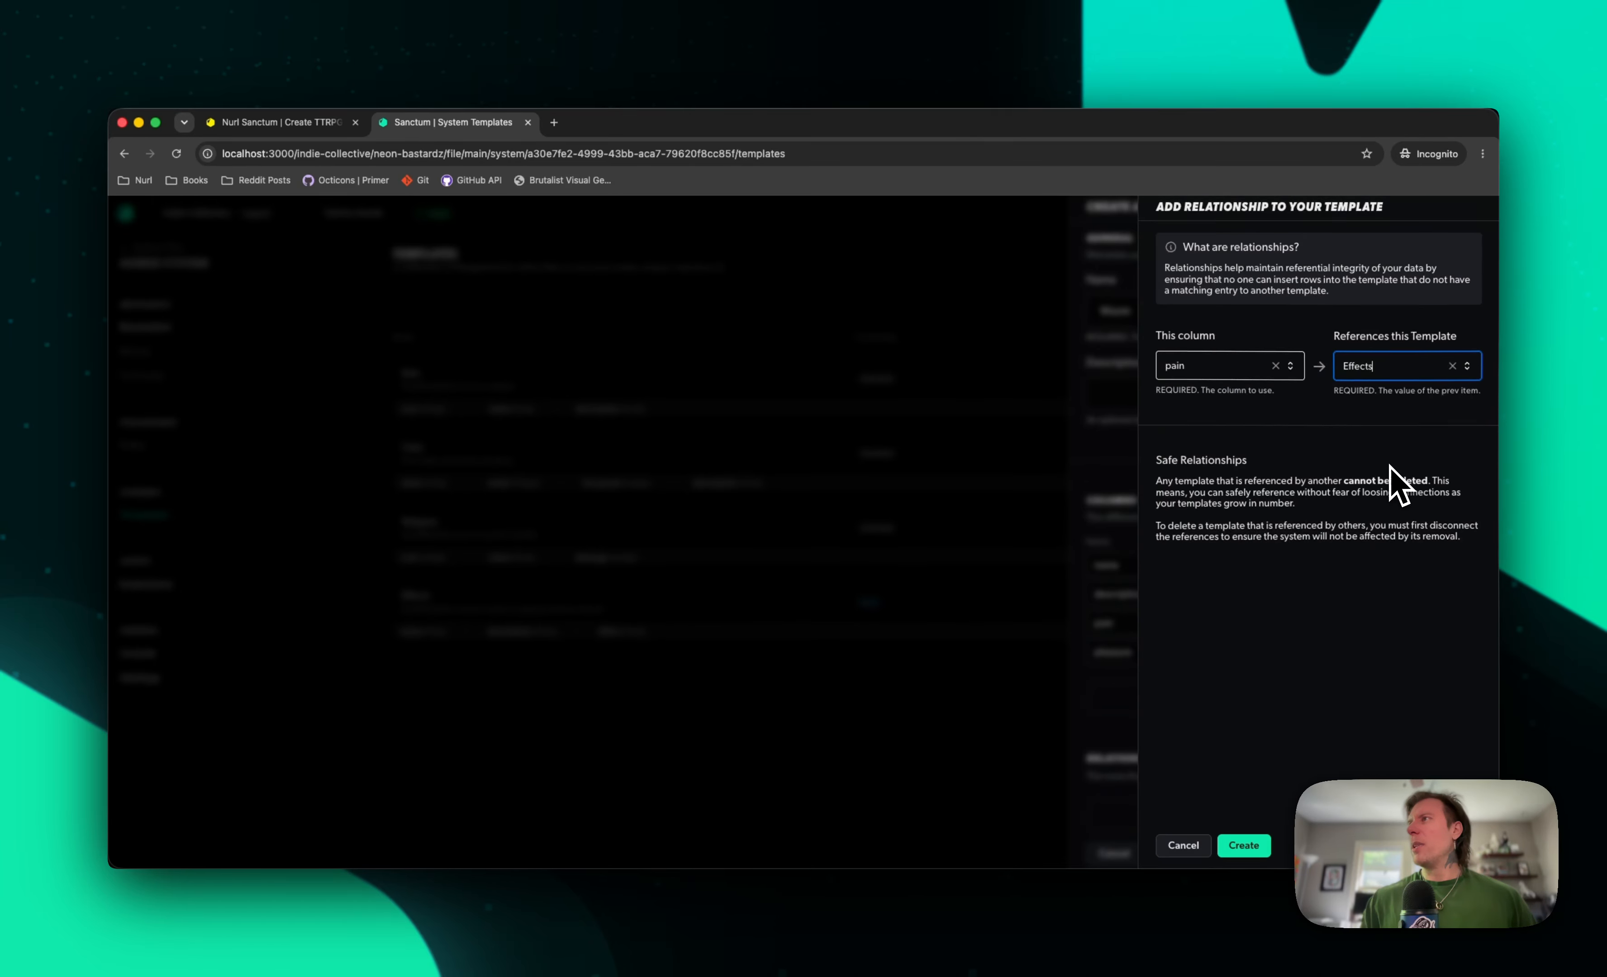
pyautogui.click(1250, 847)
# Add a relationship from the pleasure column to the Effects template and create the Wurm template
pyautogui.scroll(-2, 1260, 778)
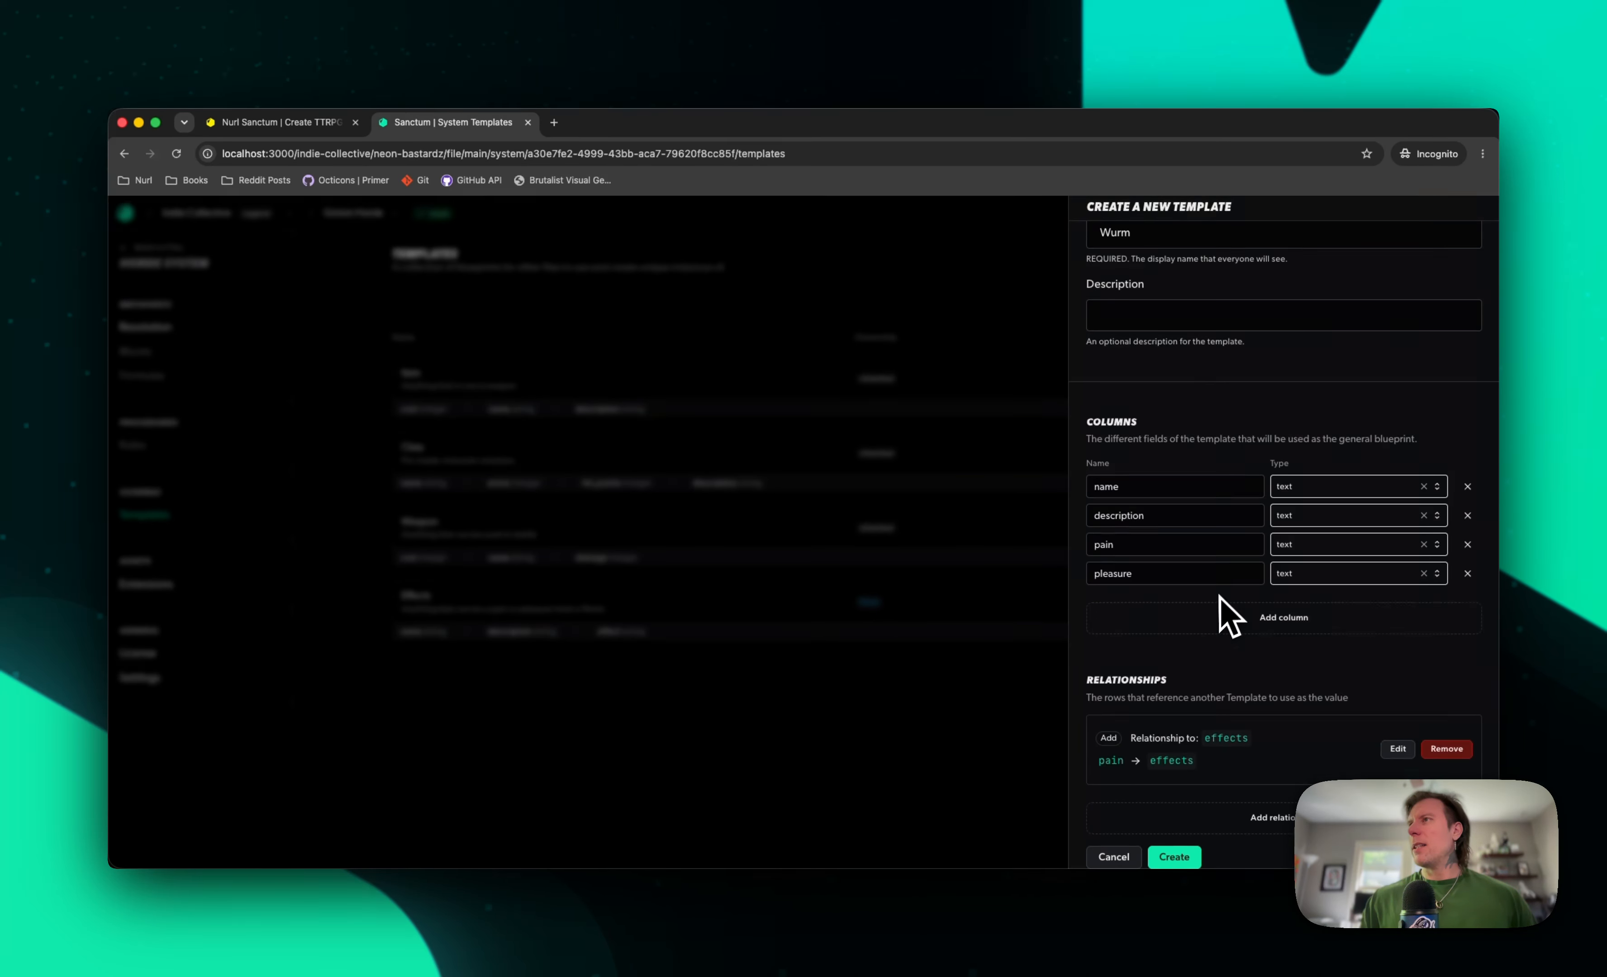
pyautogui.click(1273, 820)
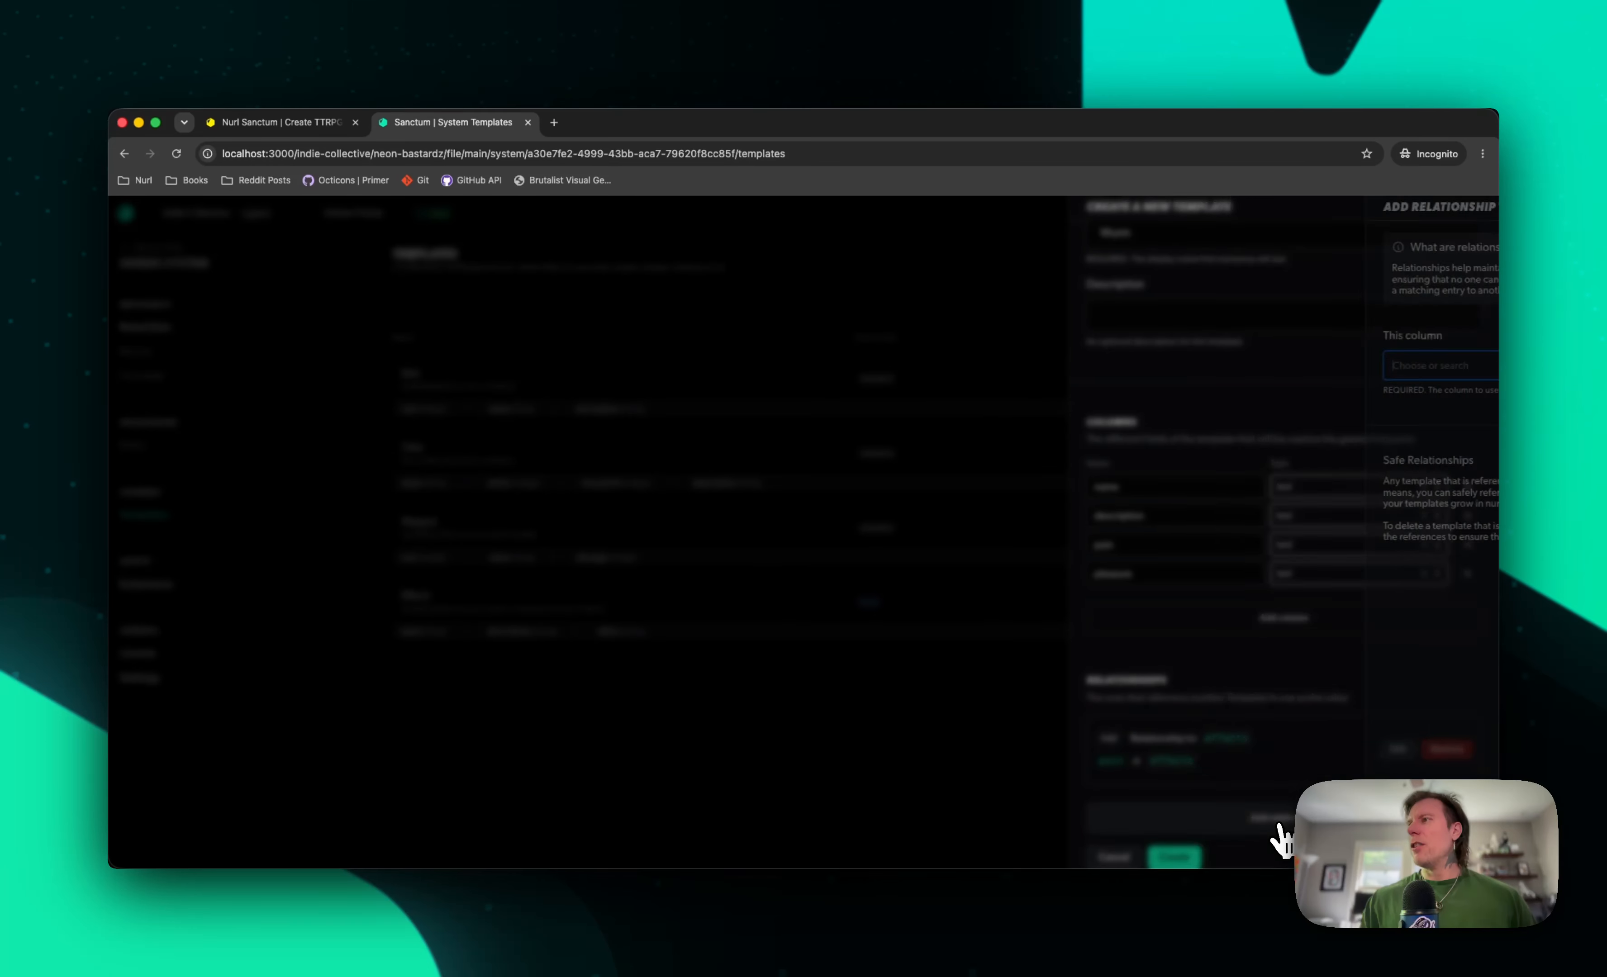
pyautogui.click(1289, 370)
pyautogui.click(1232, 467)
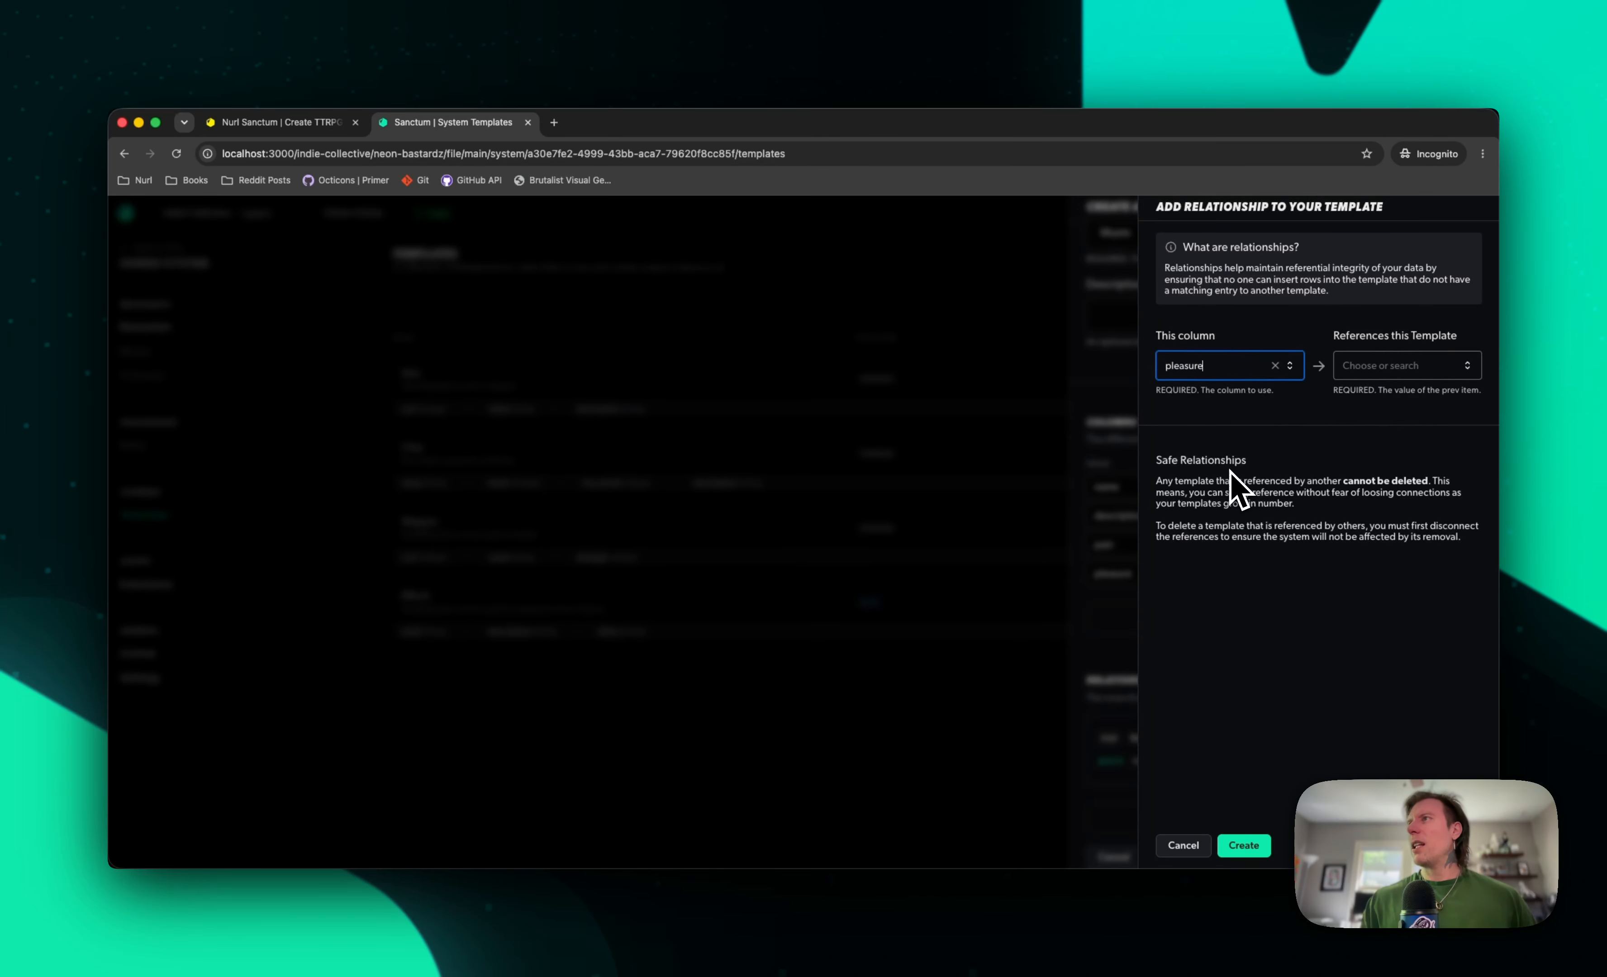
pyautogui.click(1465, 367)
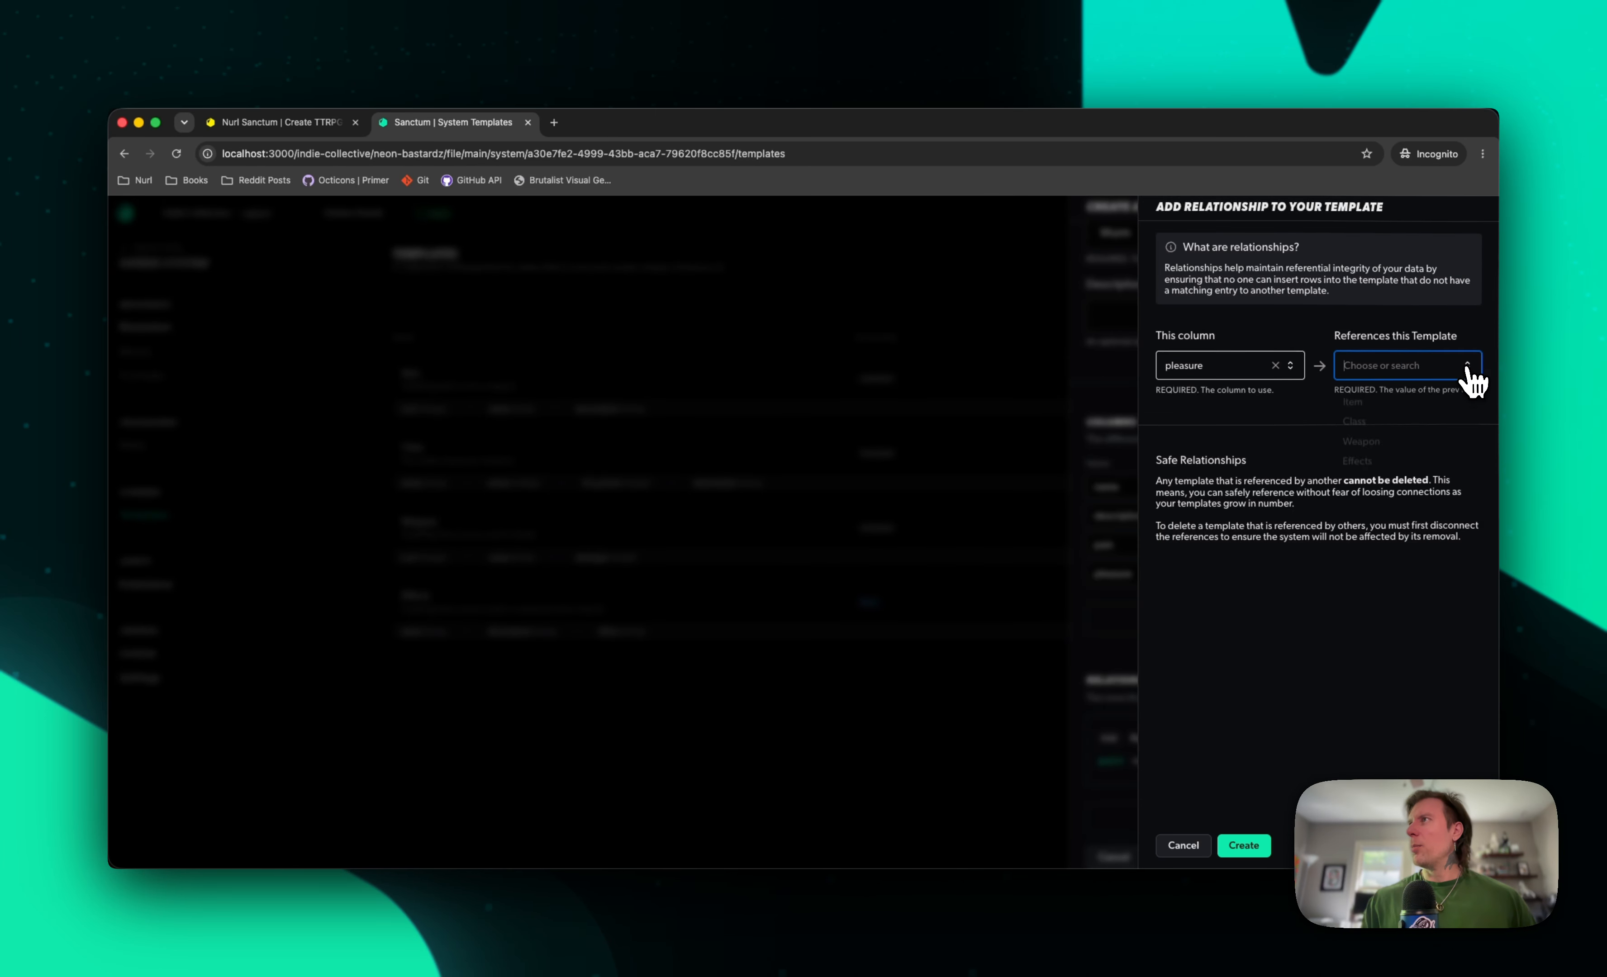
pyautogui.click(1384, 465)
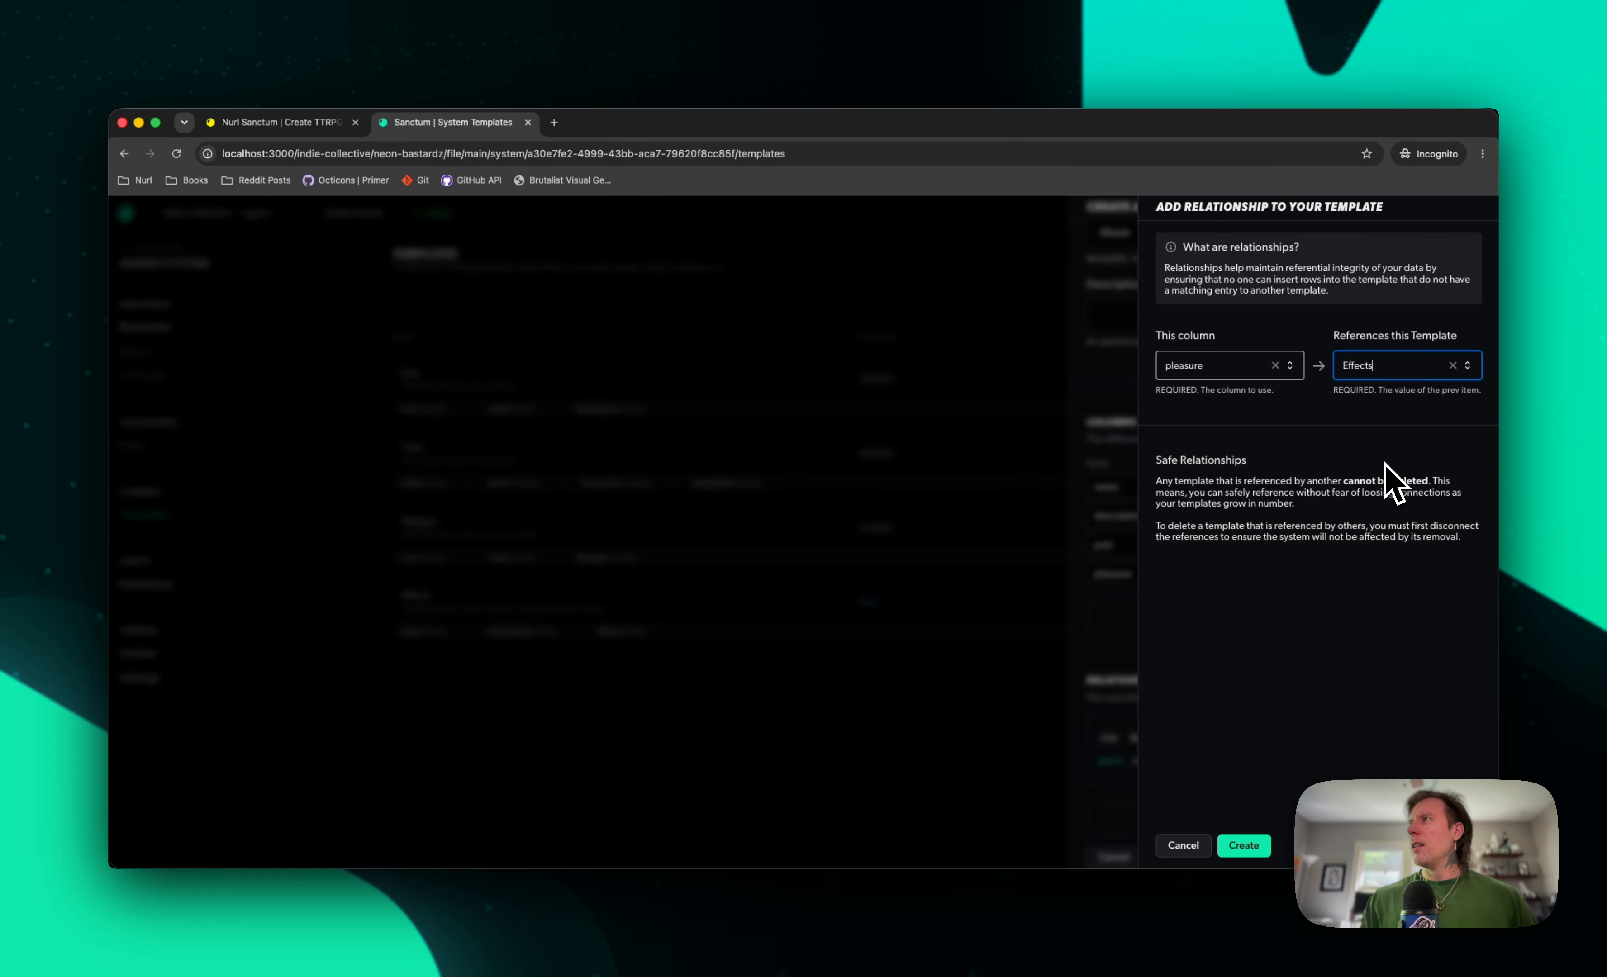
pyautogui.click(1242, 847)
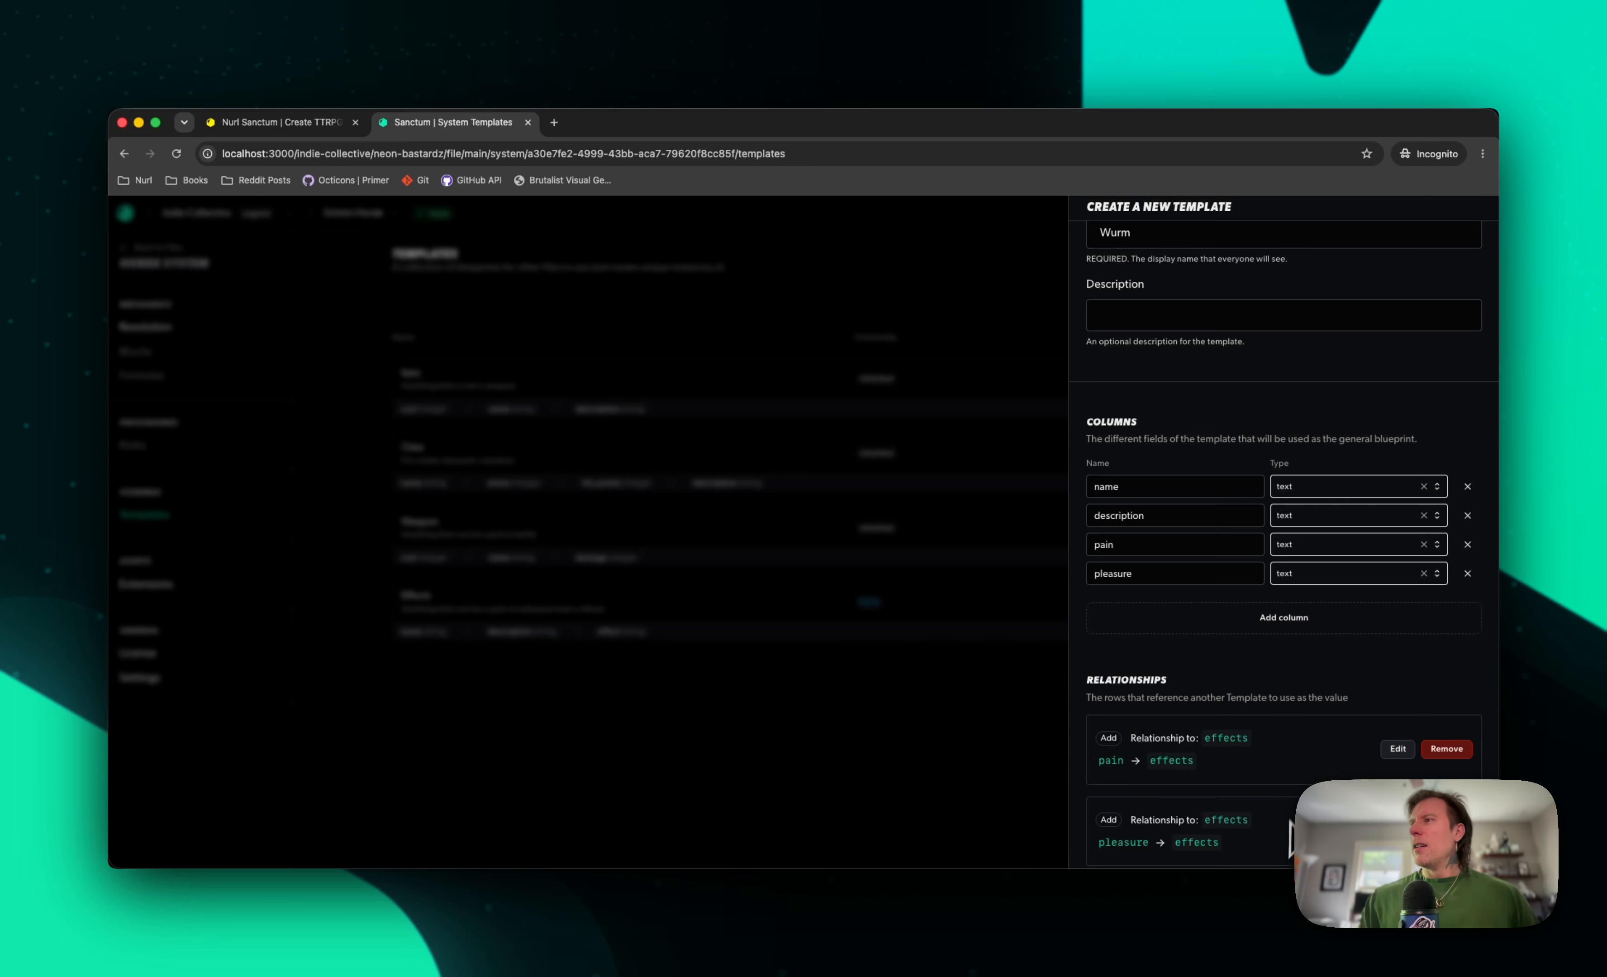
pyautogui.scroll(-3, 1257, 859)
pyautogui.click(1174, 855)
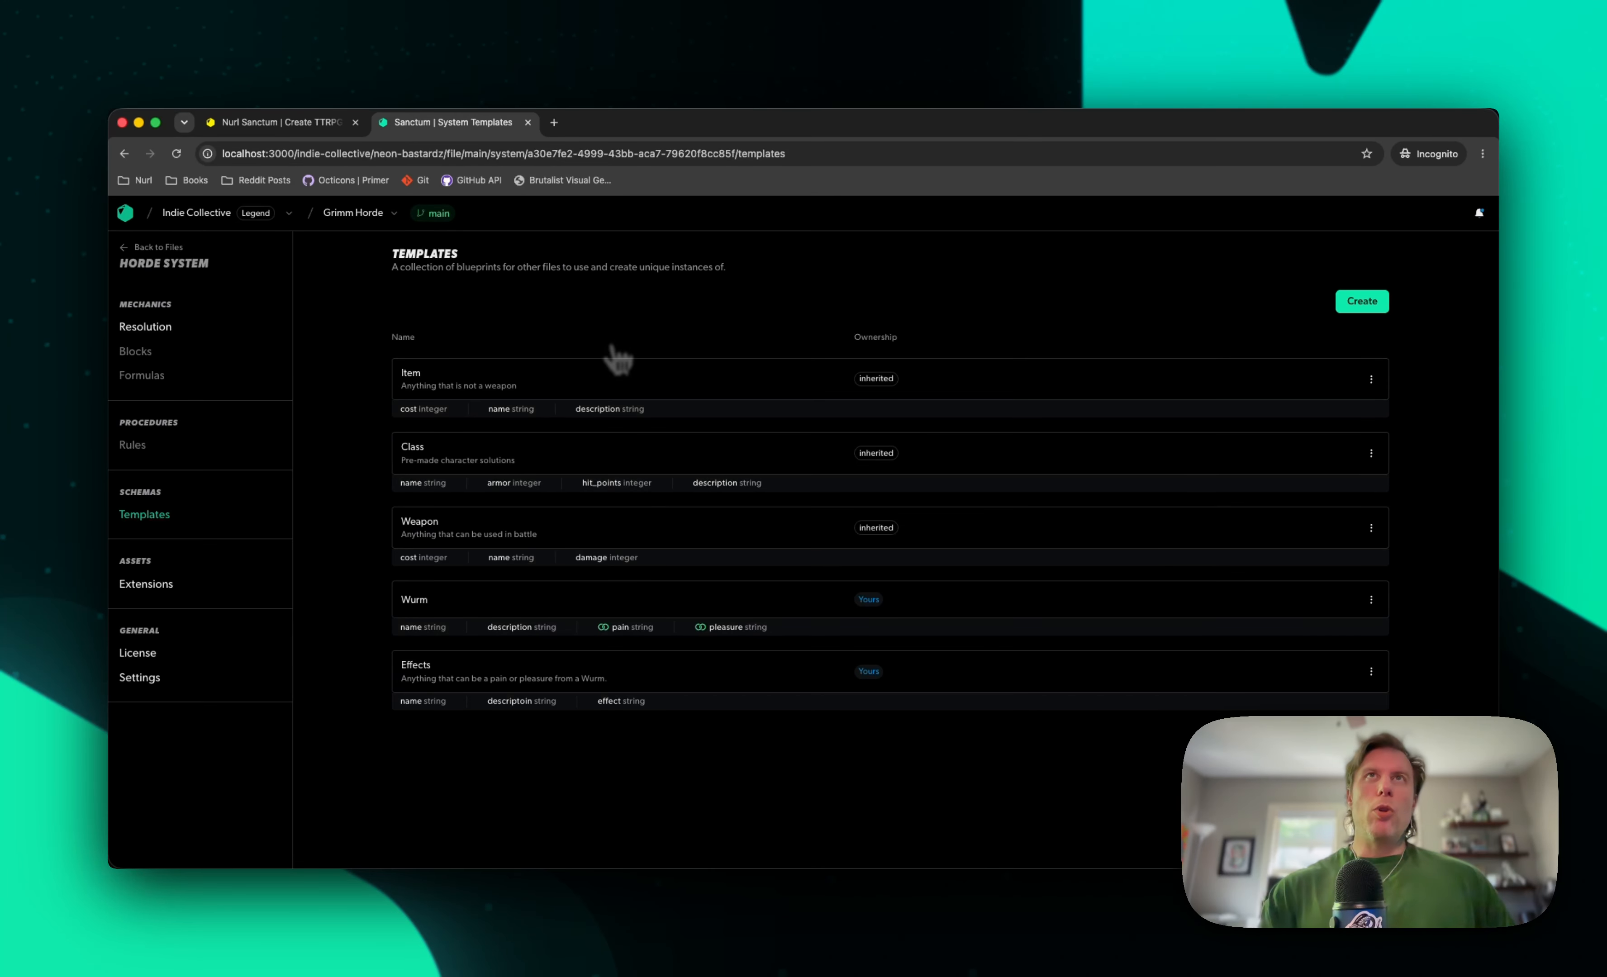
# Return to the dashboard, open the Open Source Game repository and view the file types it can create
pyautogui.click(135, 217)
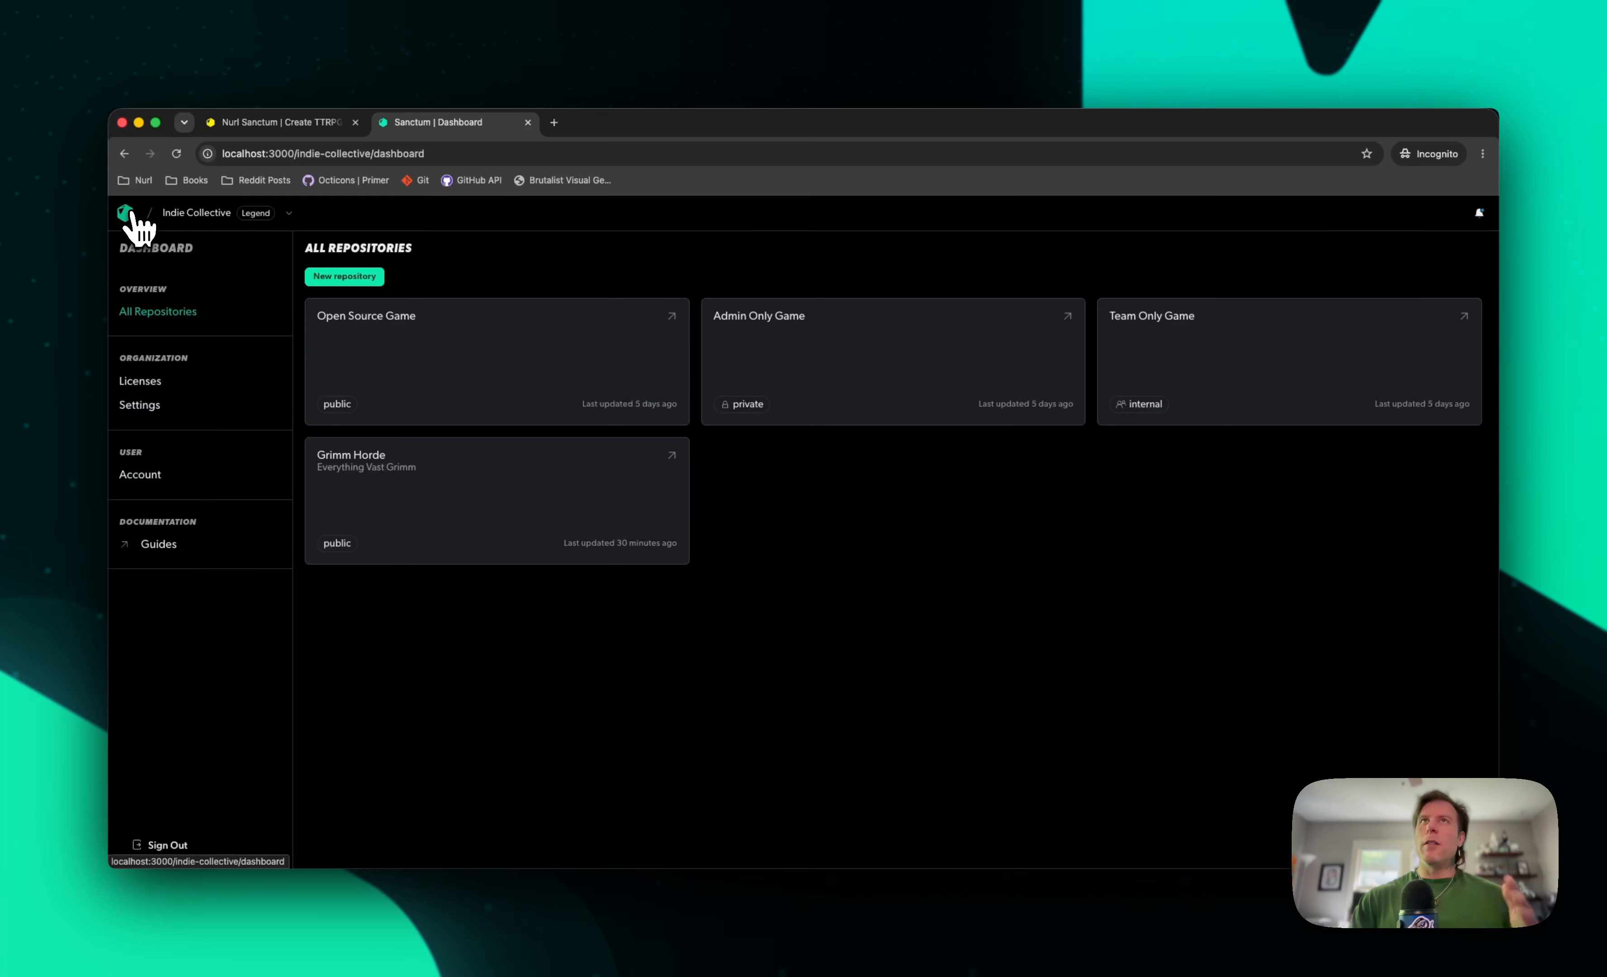
pyautogui.click(567, 413)
pyautogui.click(1355, 361)
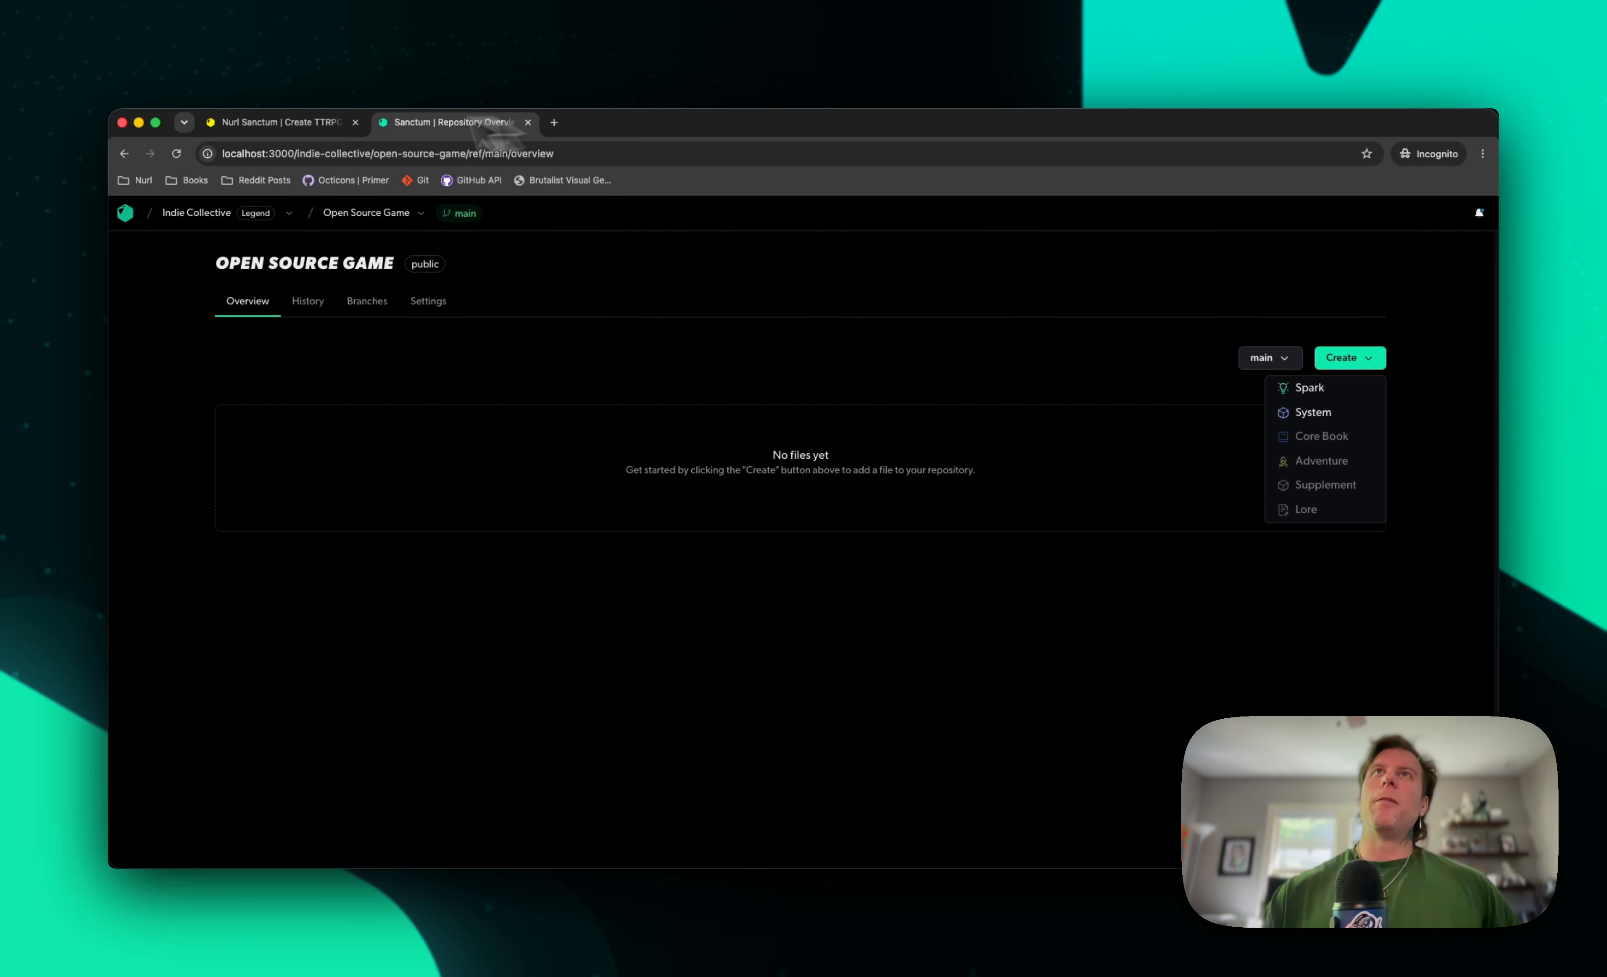
# Switch to the Nurl Sanctum website and look through its Sanctum page
pyautogui.click(300, 124)
pyautogui.scroll(-10, 684, 638)
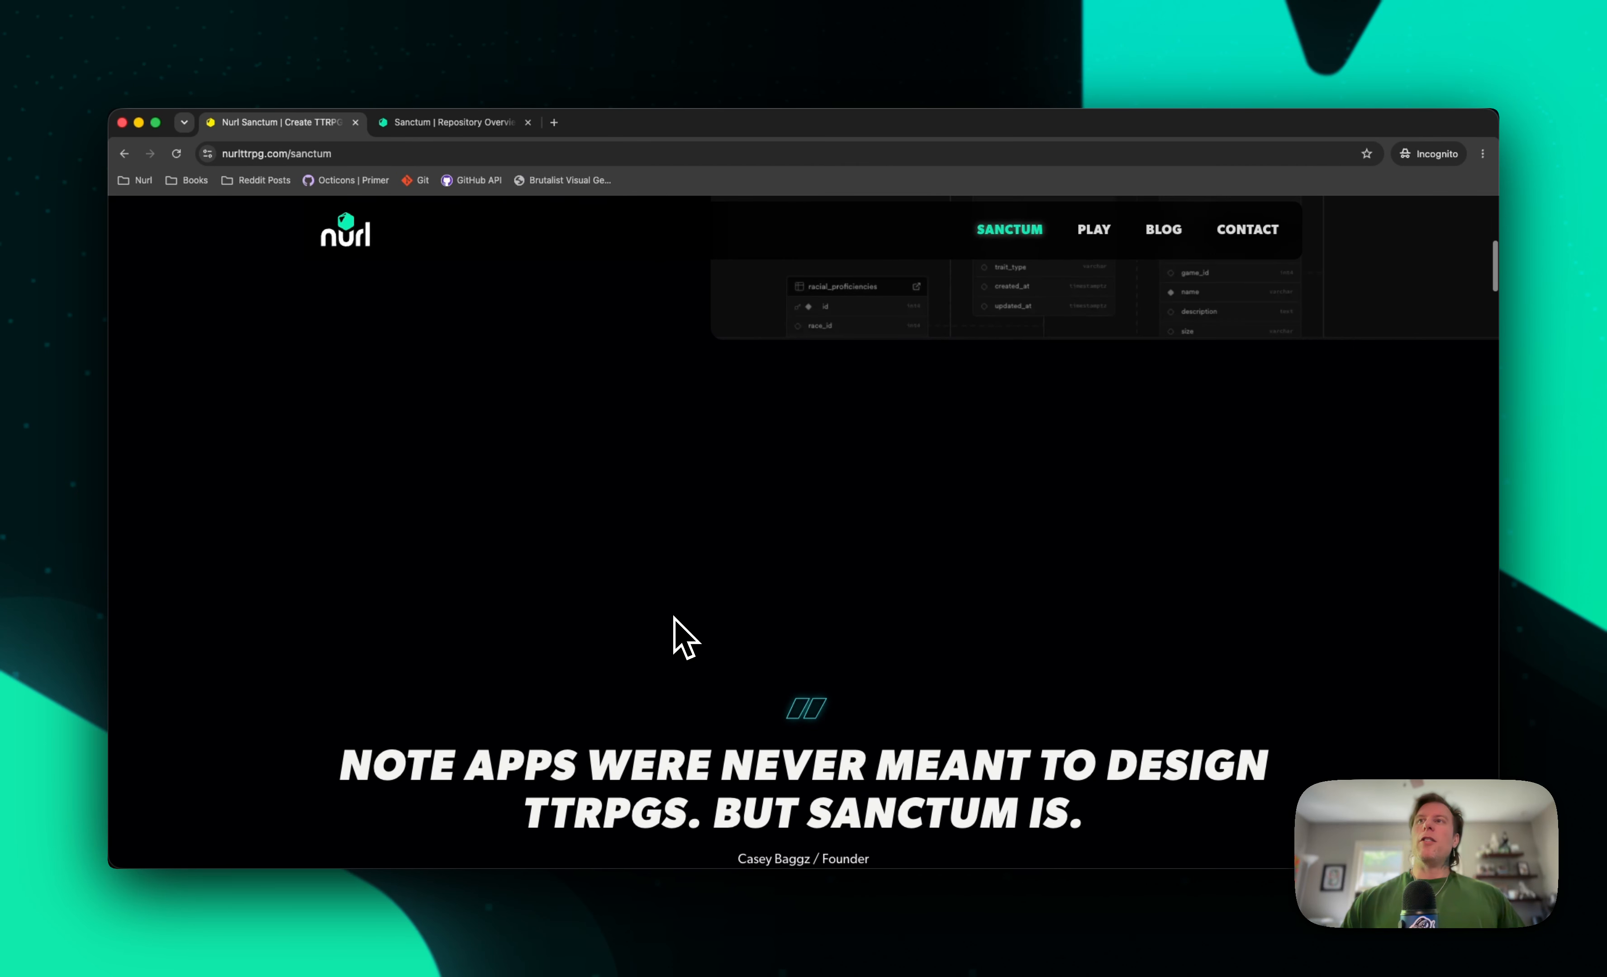